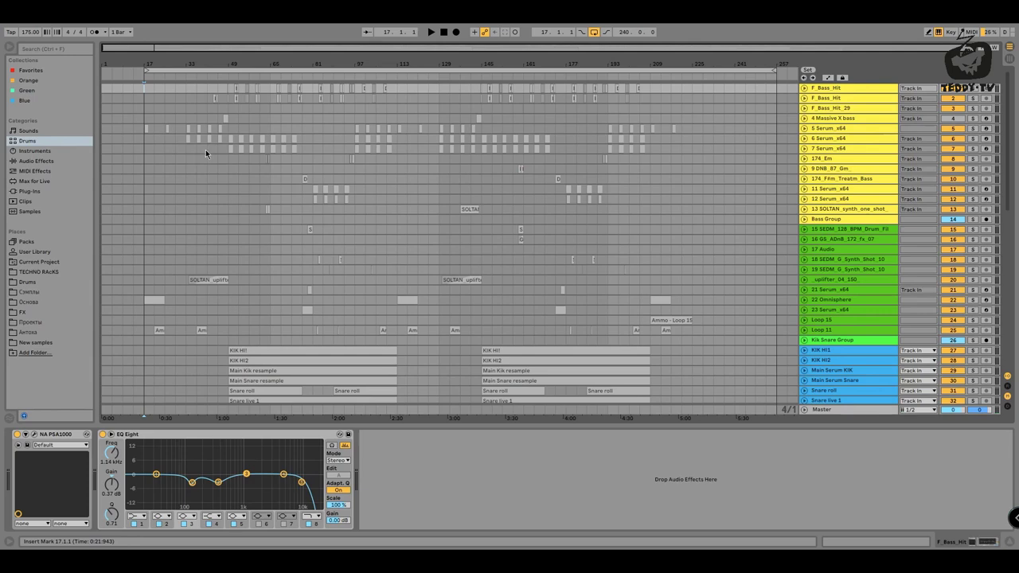
# Play the arrangement from bar 17, collapse the device view to fit more tracks, and look over the full track list
pyautogui.press('space')
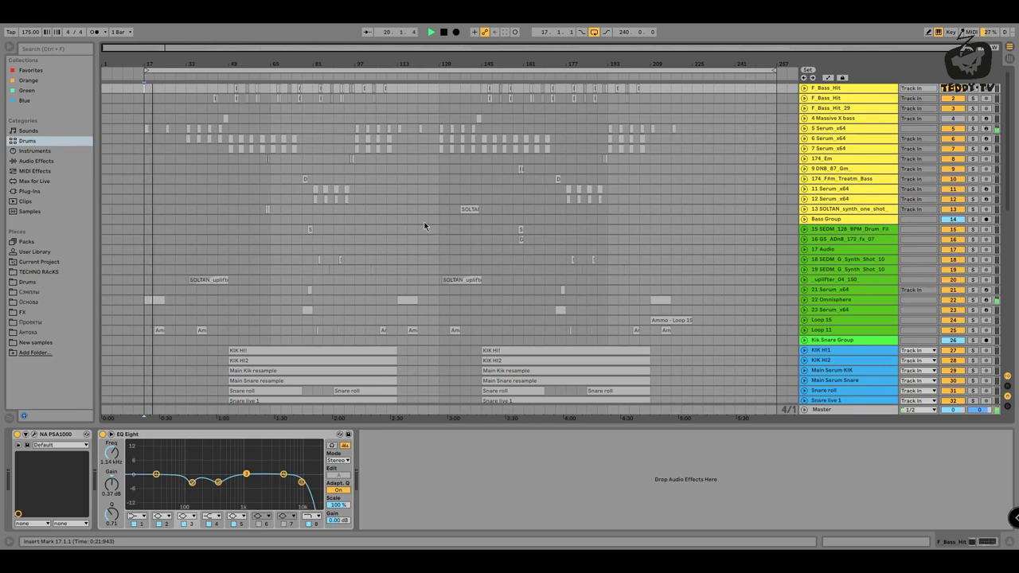
pyautogui.moveTo(414, 429); pyautogui.dragTo(408, 518)
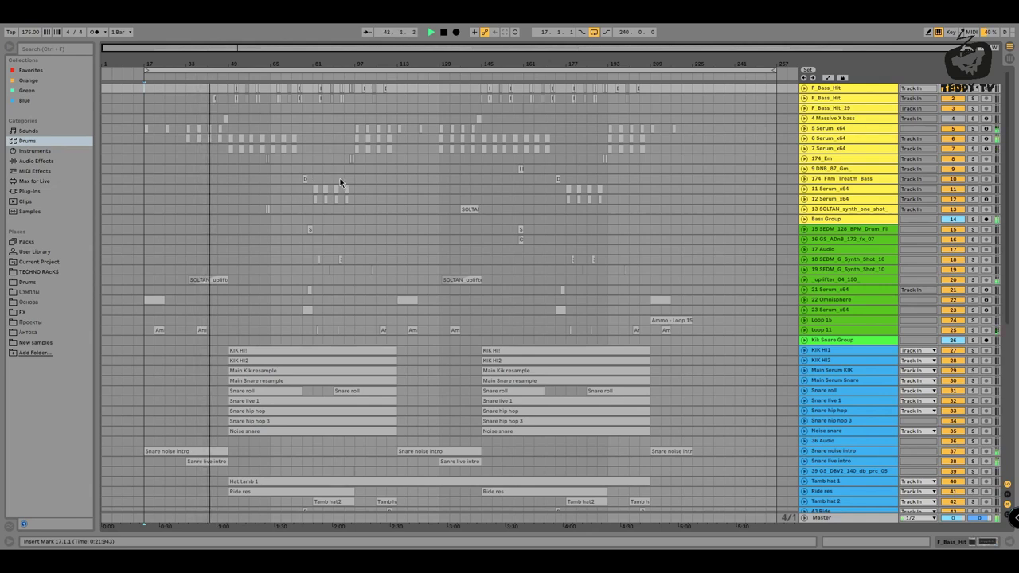
pyautogui.scroll(-5, 275, 203)
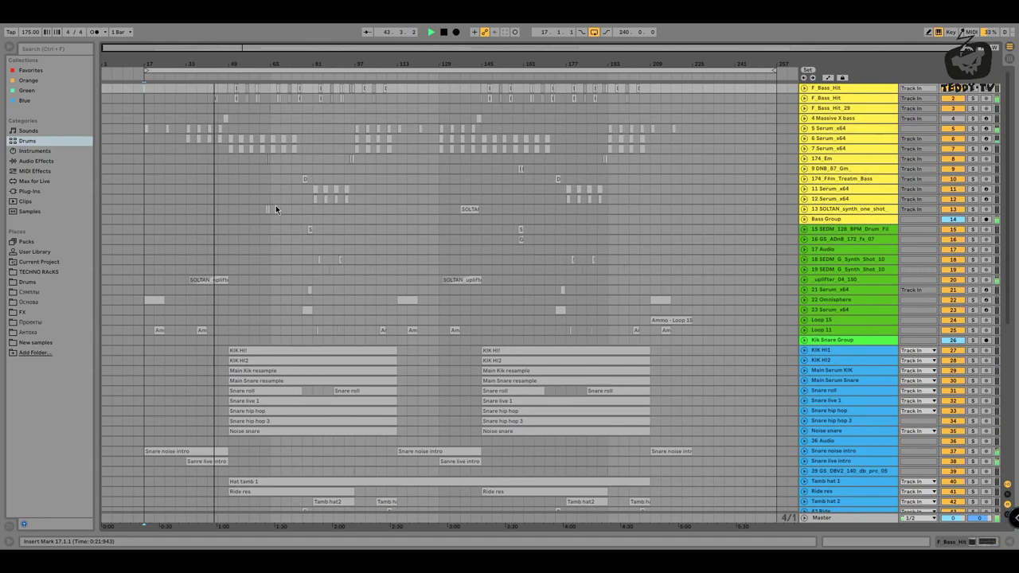
pyautogui.scroll(-9, 275, 215)
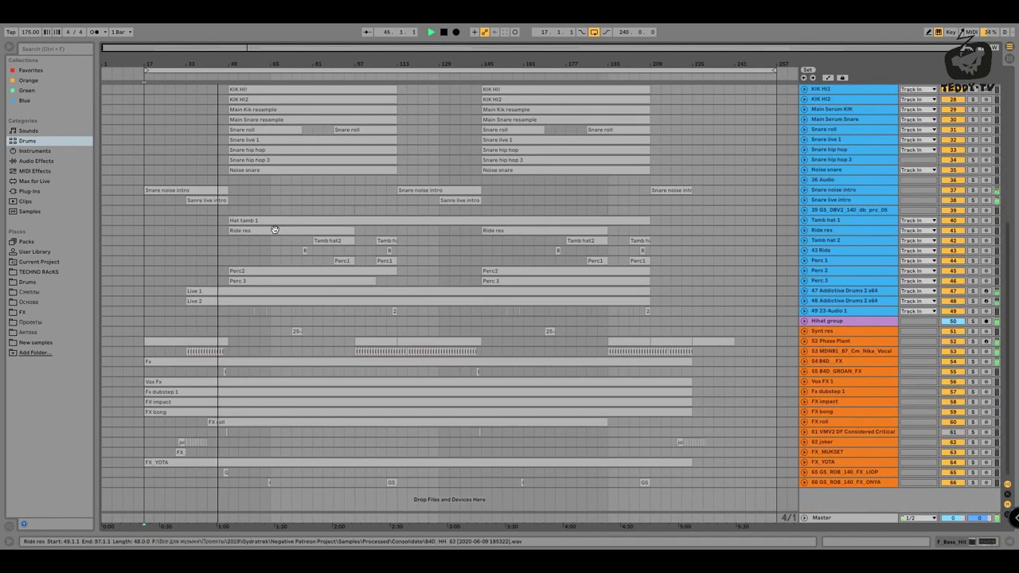
pyautogui.scroll(3, 273, 223)
pyautogui.scroll(10, 275, 215)
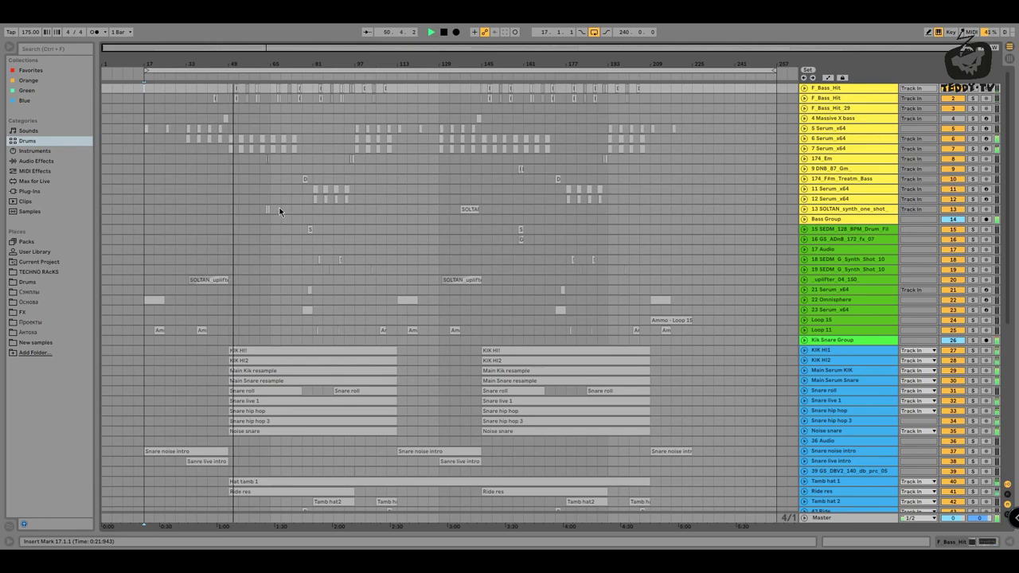
# Examine the synth, drum and FX tracks during playback, returning to the first bass tracks
pyautogui.scroll(-5, 279, 213)
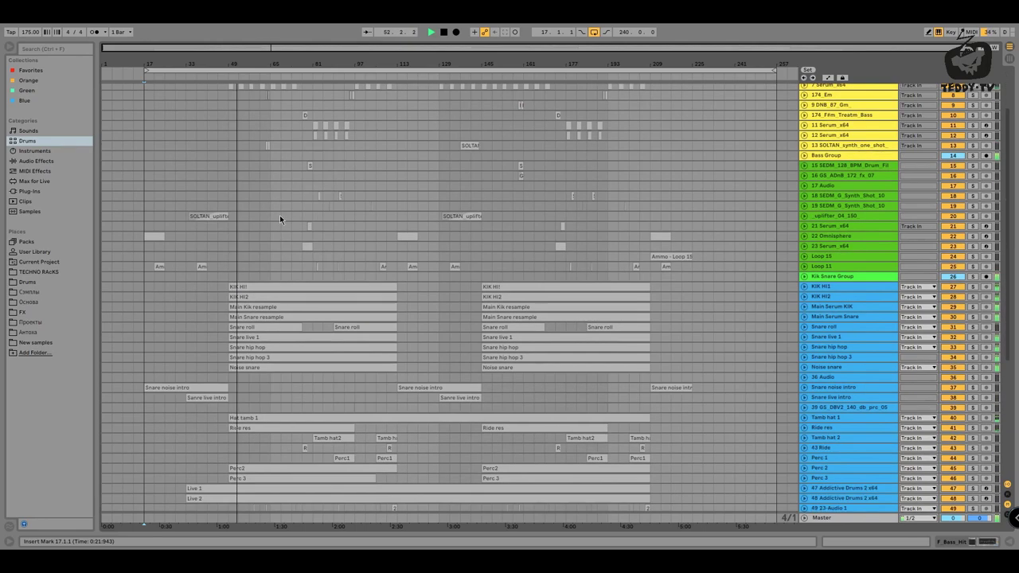
pyautogui.scroll(-3, 279, 215)
pyautogui.scroll(5, 280, 215)
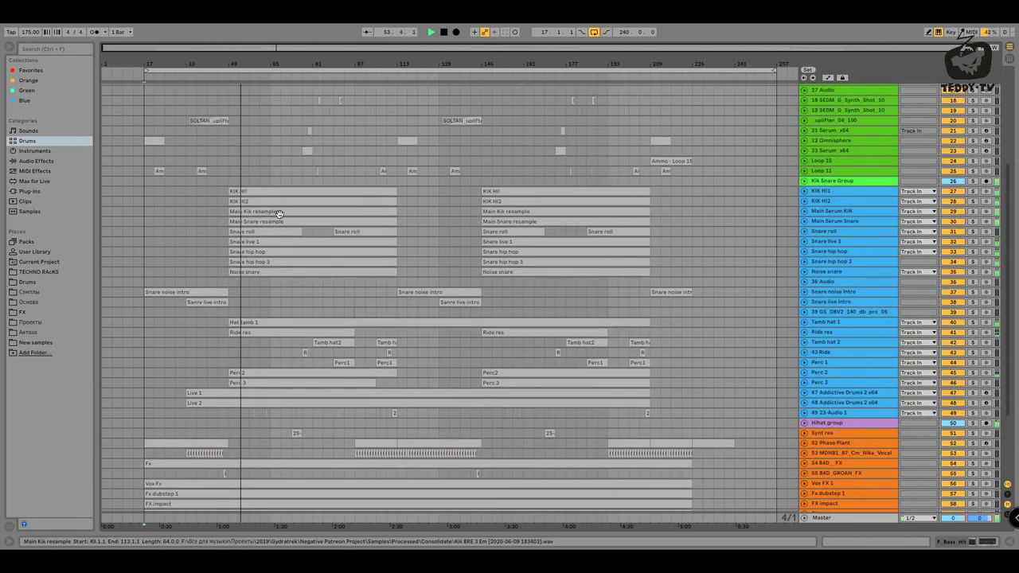
pyautogui.scroll(2, 279, 212)
pyautogui.scroll(-6, 279, 212)
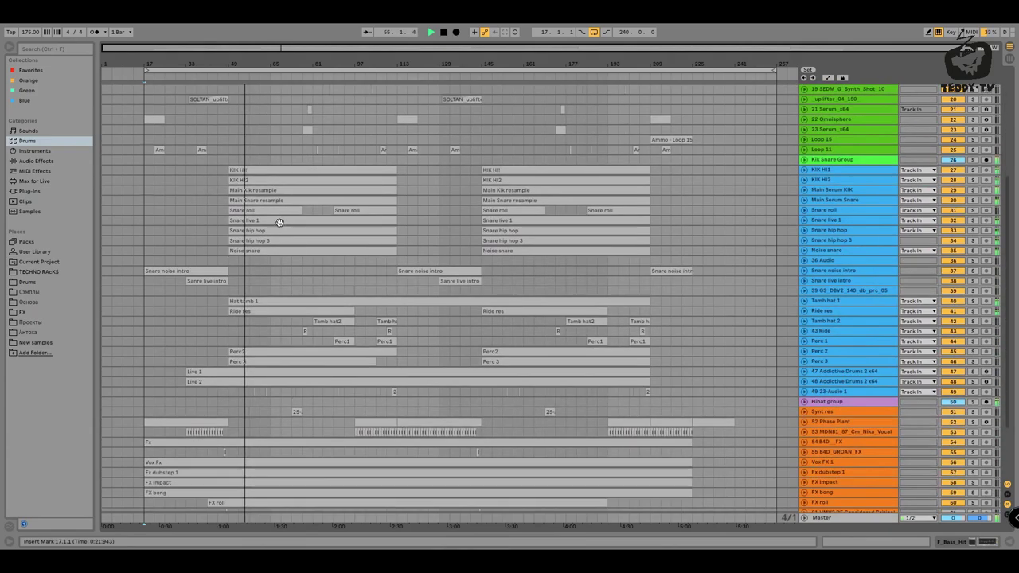
pyautogui.scroll(6, 279, 219)
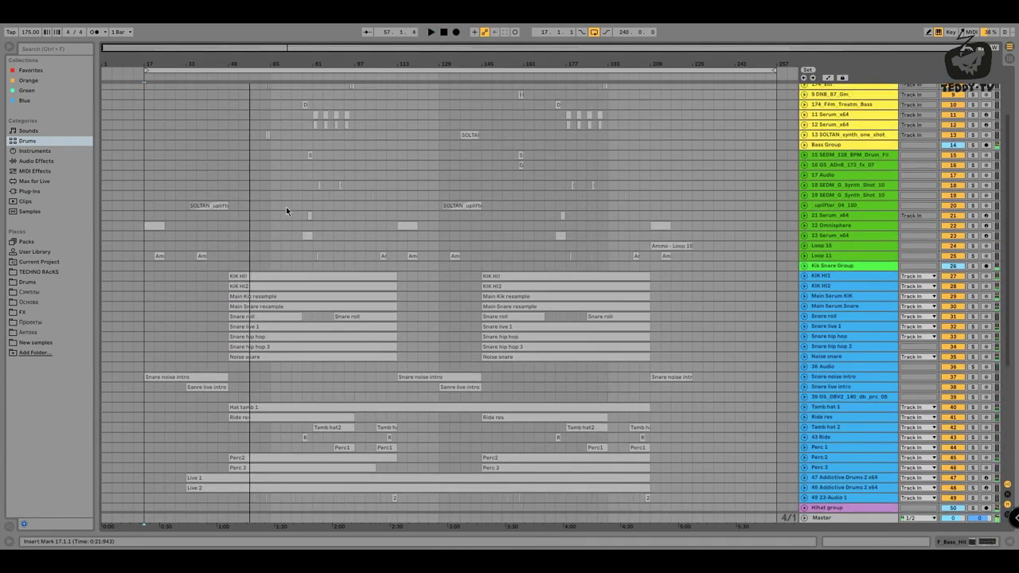
pyautogui.scroll(3, 269, 215)
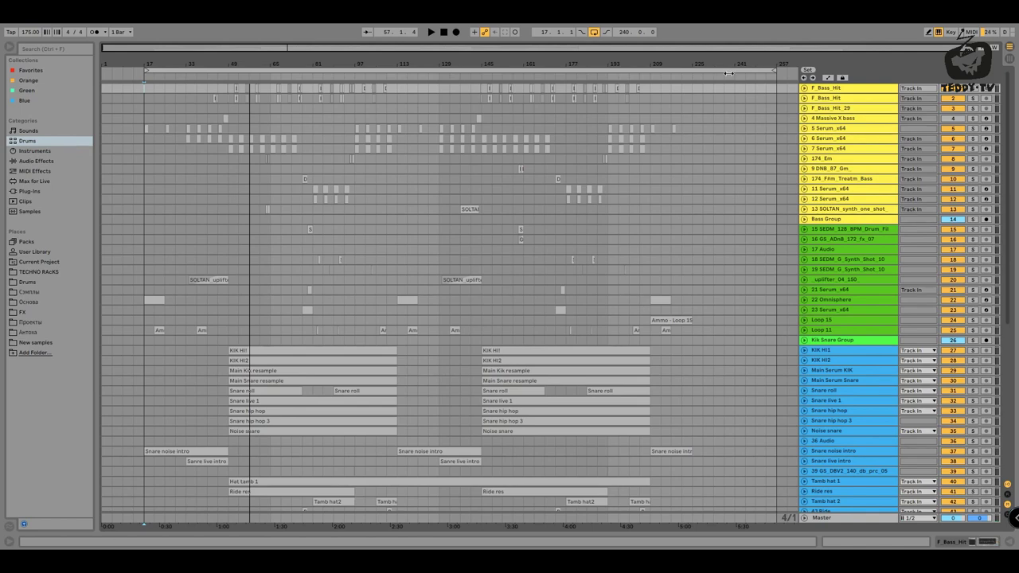
# Go through the Bass Group bus and the green synth and effect tracks one by one, up to 22 Omnisphere
pyautogui.click(842, 219)
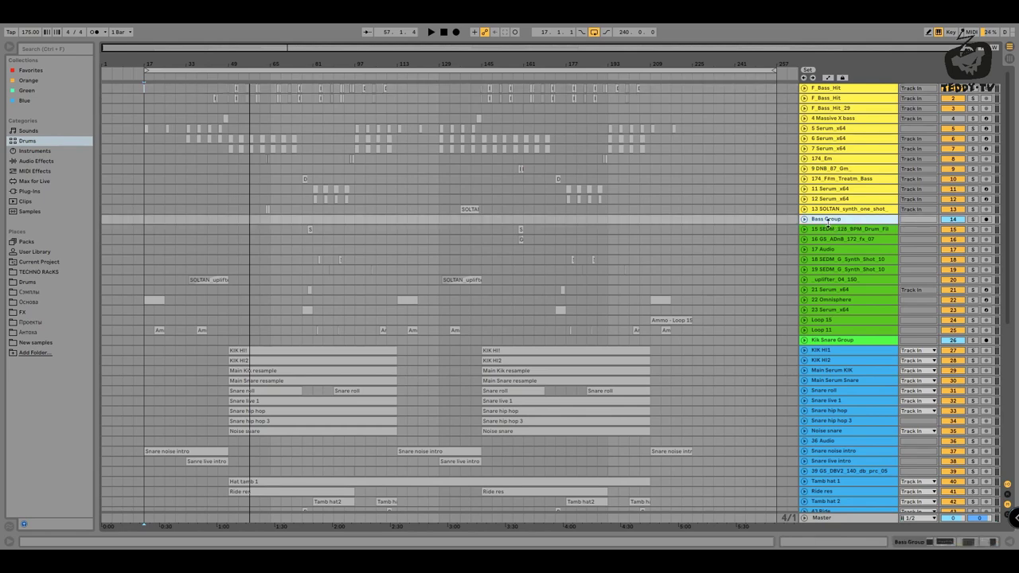
pyautogui.moveTo(828, 223)
pyautogui.mouseDown()
pyautogui.moveTo(818, 273)
pyautogui.moveTo(831, 222)
pyautogui.mouseUp()
pyautogui.click(832, 231)
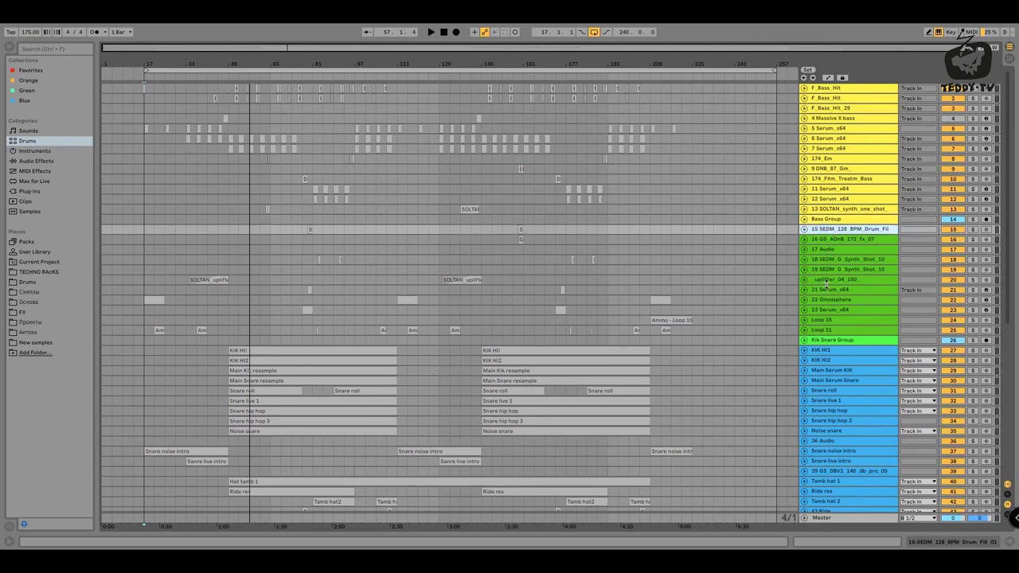
pyautogui.click(830, 262)
pyautogui.click(830, 271)
pyautogui.click(830, 291)
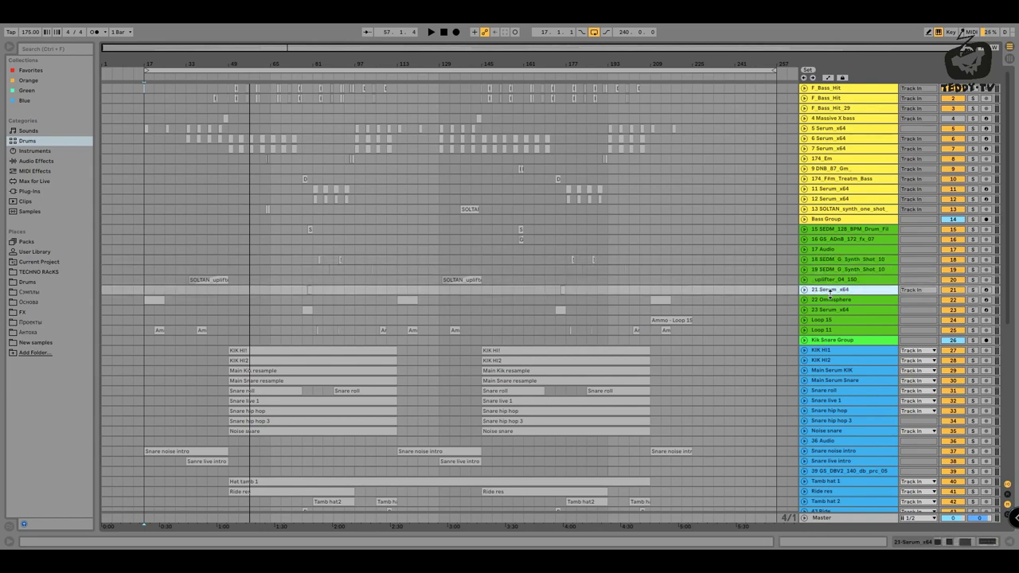
pyautogui.click(831, 300)
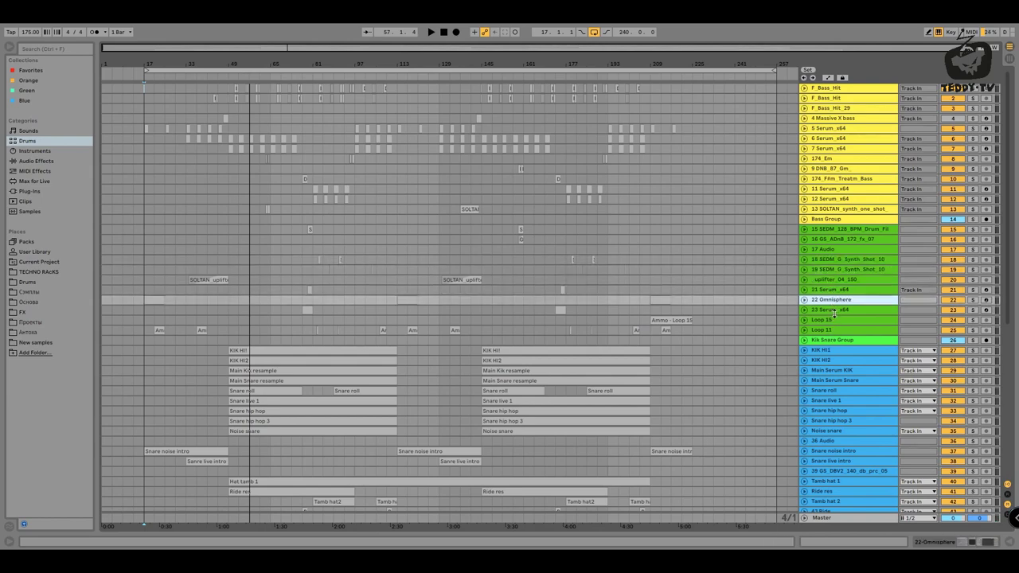
# Select the Kik Snare Group bus track below the green tracks
pyautogui.scroll(-2, 836, 270)
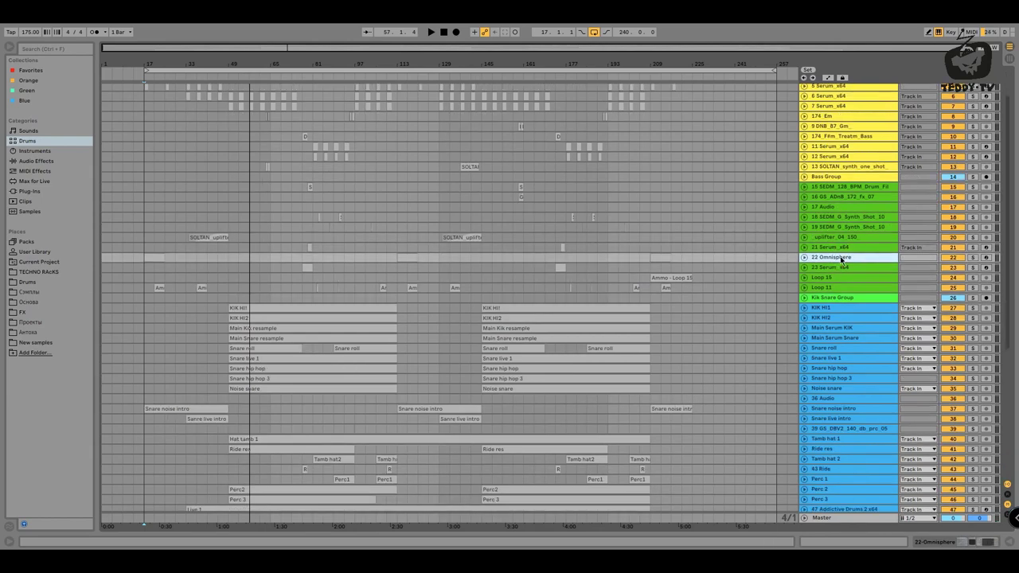
pyautogui.scroll(-1, 841, 261)
pyautogui.scroll(-2, 846, 221)
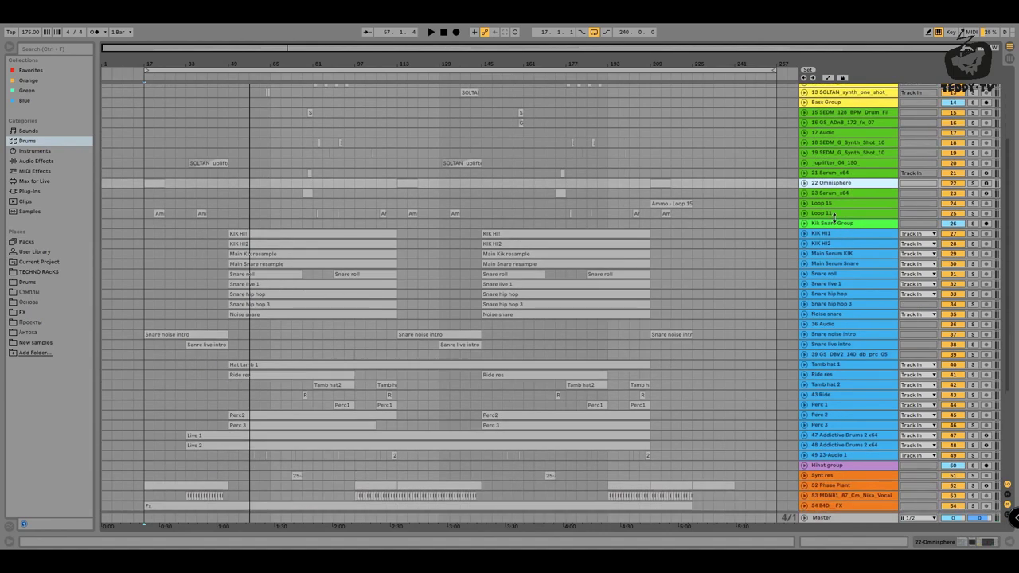
pyautogui.click(828, 226)
pyautogui.moveTo(820, 230)
pyautogui.mouseDown()
pyautogui.moveTo(825, 299)
pyautogui.moveTo(832, 231)
pyautogui.mouseUp()
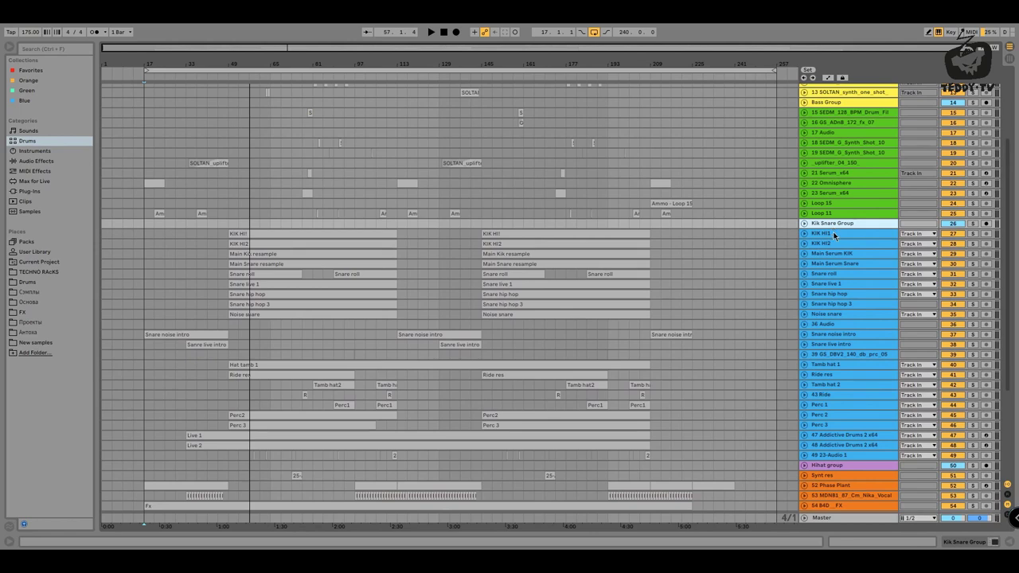
# Highlight all blue drum tracks from KIK HI1 through 49 23-Audio 1, and clear the selection again
pyautogui.click(828, 234)
pyautogui.scroll(-3, 832, 240)
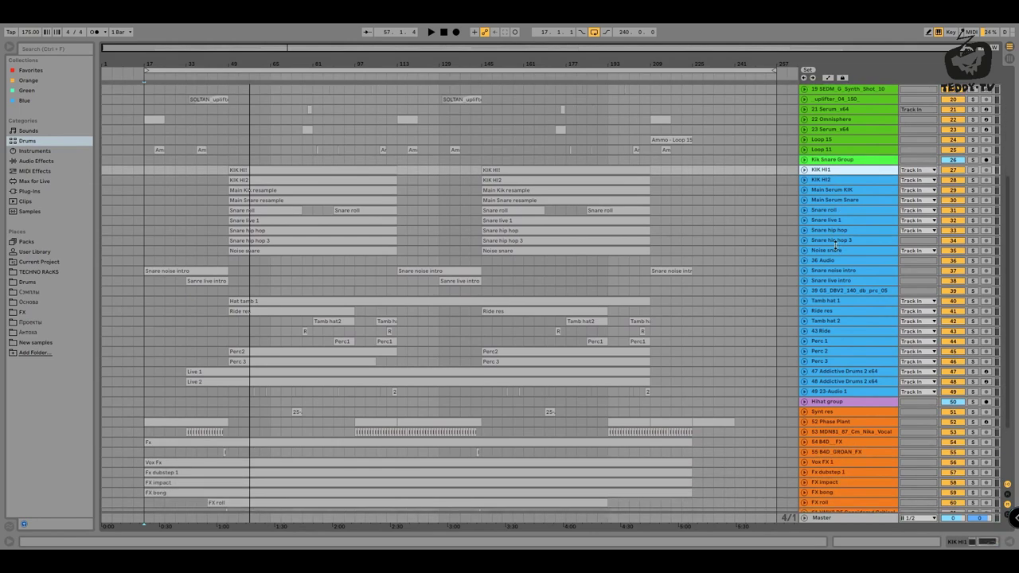
pyautogui.keyDown('shift'); pyautogui.click(837, 392); pyautogui.keyUp('shift')
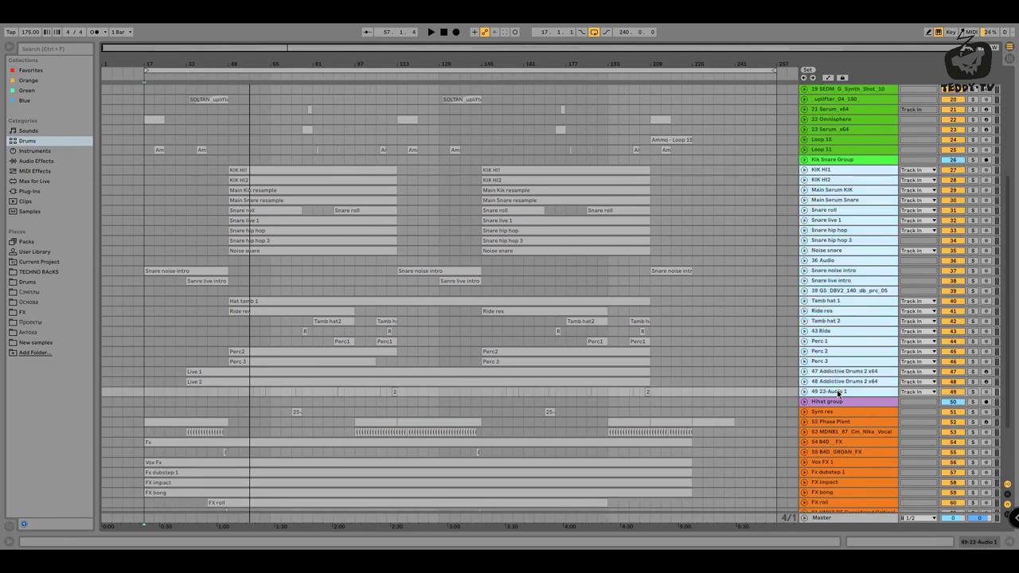
pyautogui.click(786, 204)
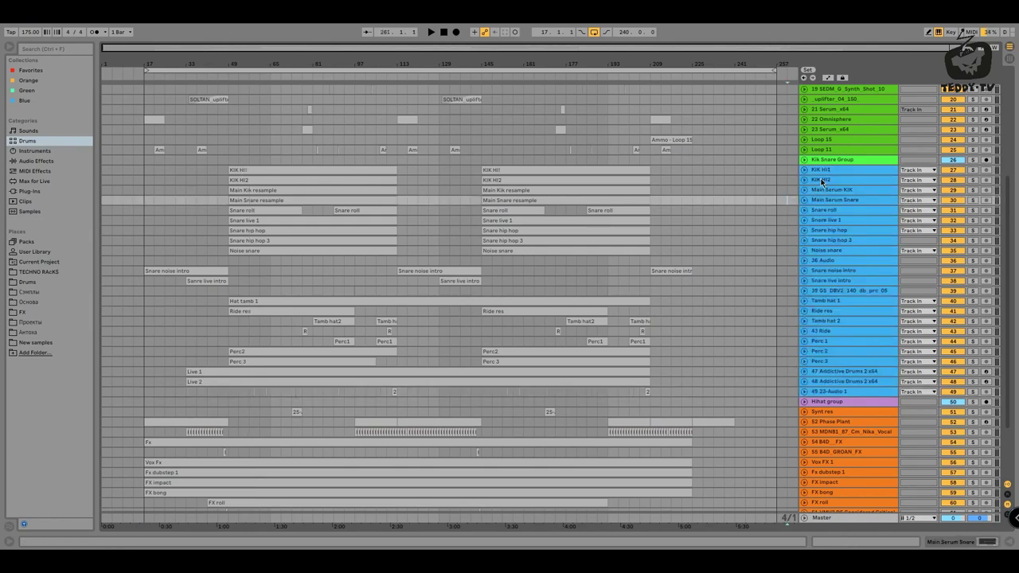
# Unfold and refold the Hihat group track, and point out the Kik Snare Group and Hihat group buses
pyautogui.scroll(-4, 821, 181)
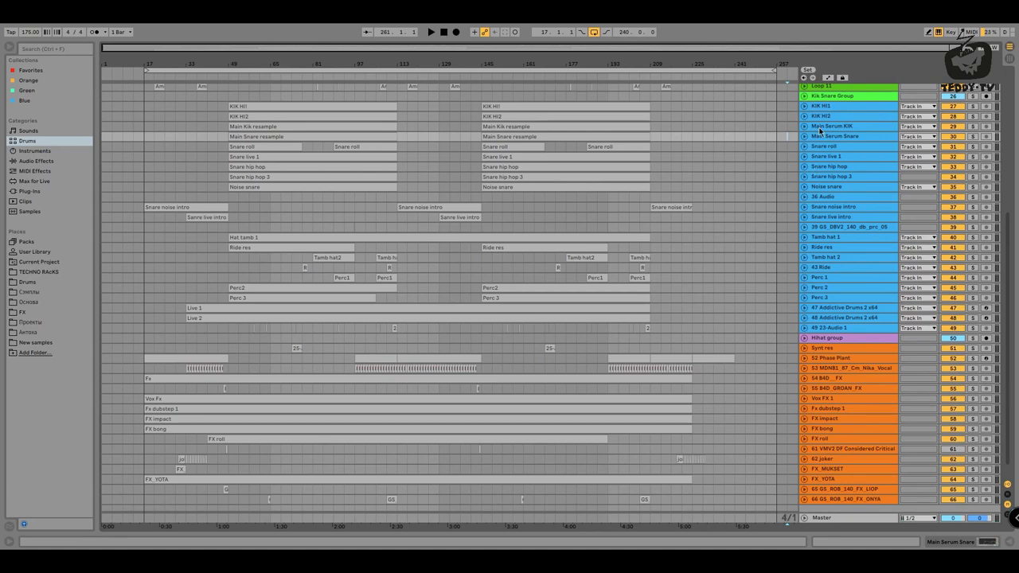
pyautogui.click(804, 338)
pyautogui.click(820, 342)
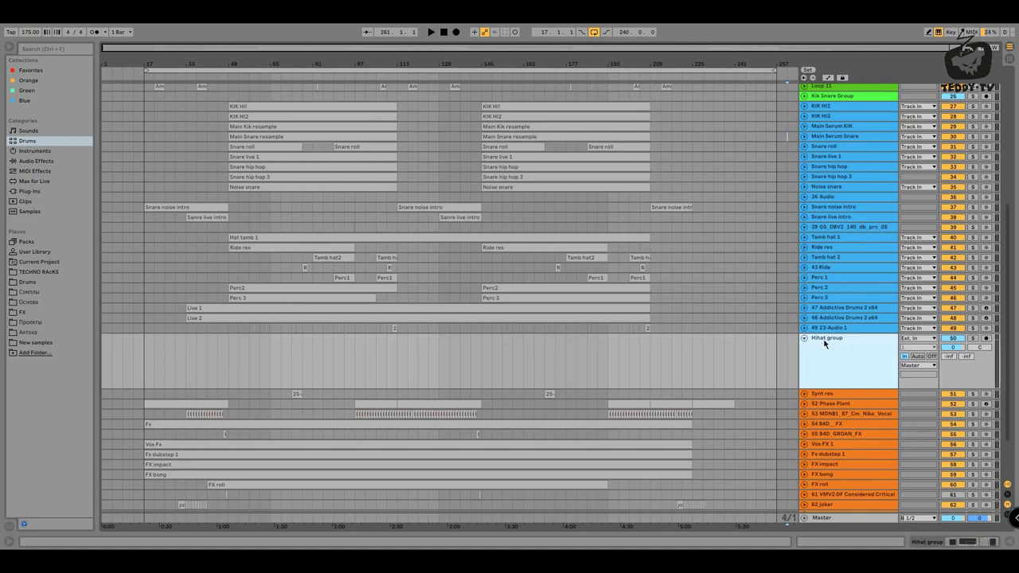
pyautogui.press('u')
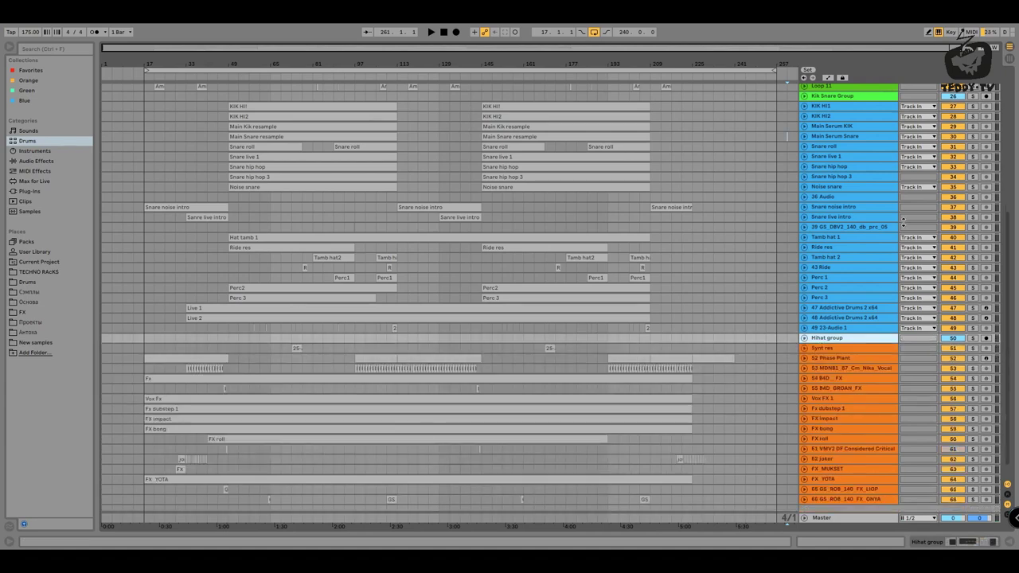
pyautogui.click(820, 99)
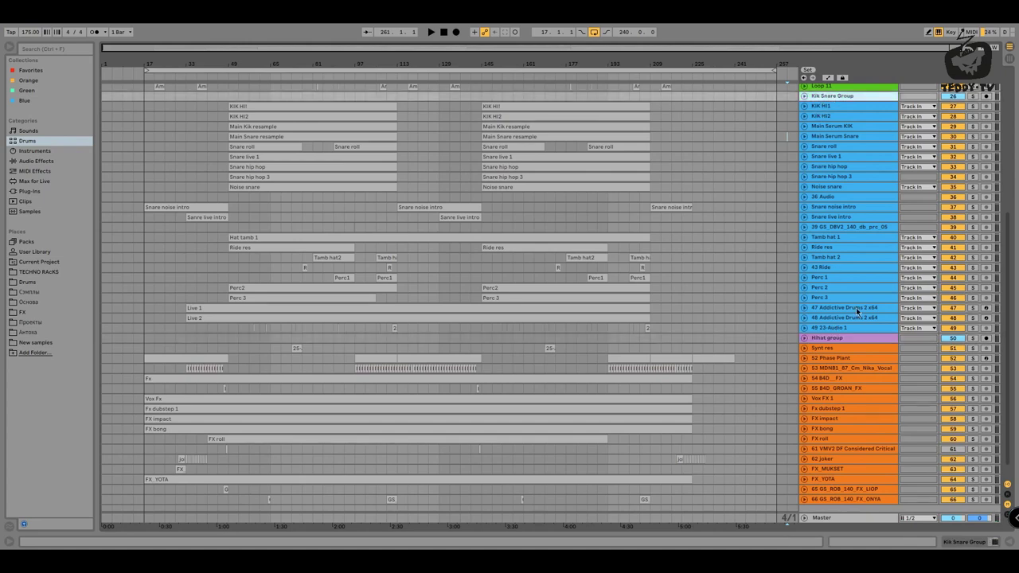
pyautogui.click(841, 338)
# Highlight all orange tracks from Synt res through 66 GS_ROB_140_FX_ONYA, and reduce the selection to track 65
pyautogui.scroll(-1, 832, 332)
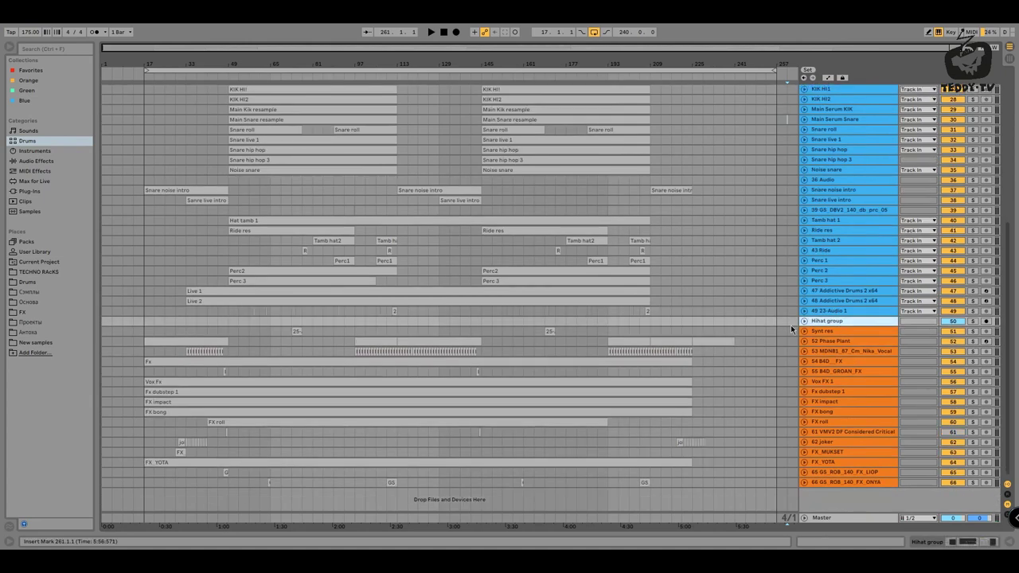
pyautogui.click(836, 333)
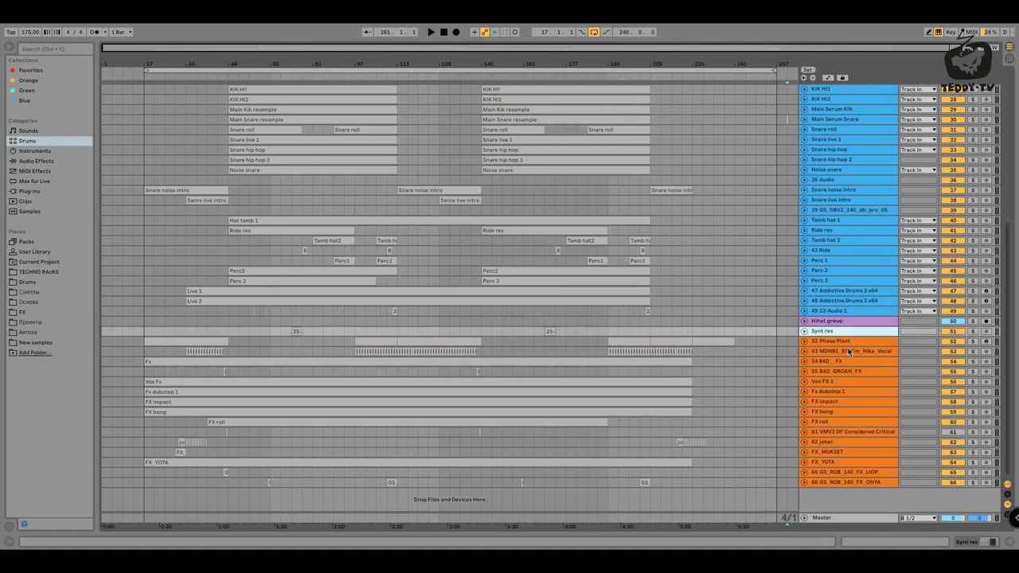
pyautogui.keyDown('shift'); pyautogui.click(831, 482); pyautogui.keyUp('shift')
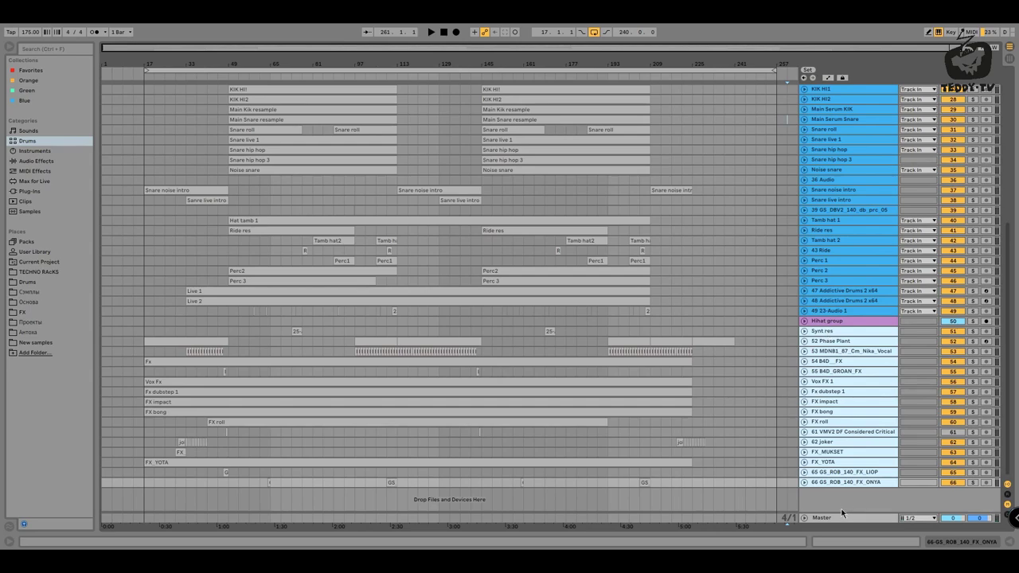
pyautogui.click(846, 475)
# Solo all drum tracks from Kik Snare Group through Hihat group together
pyautogui.scroll(8, 769, 382)
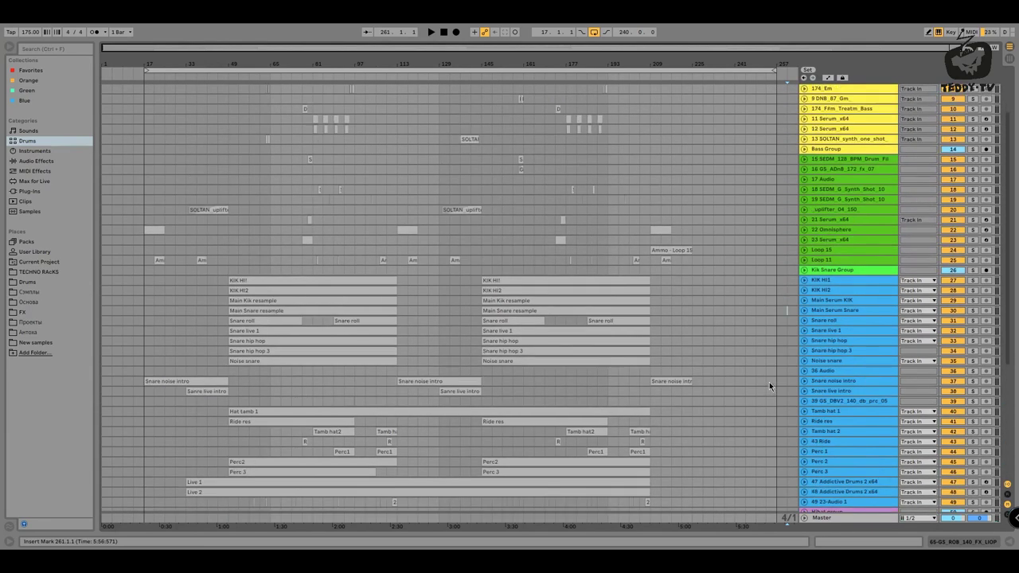
pyautogui.scroll(3, 125, 473)
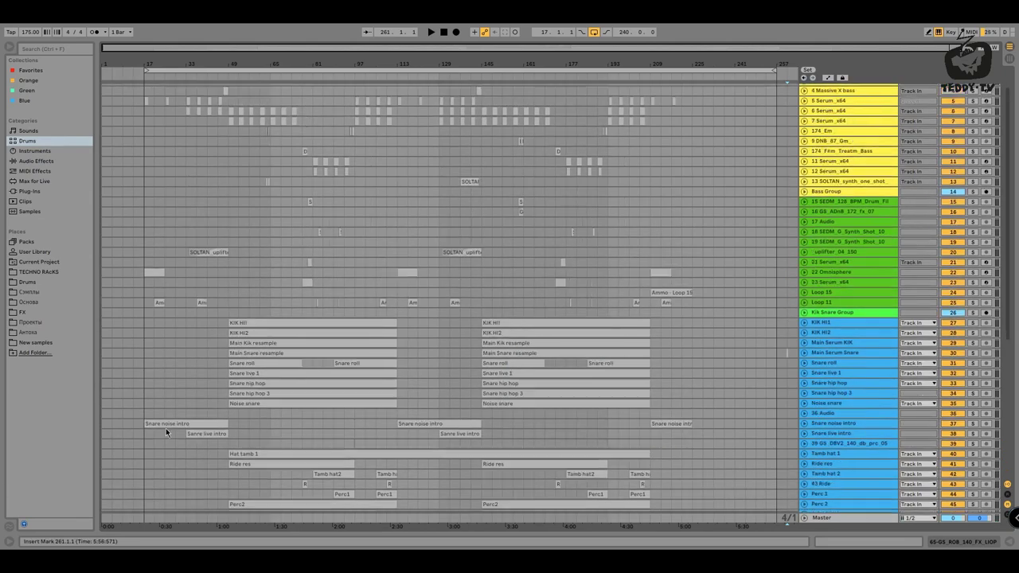
pyautogui.scroll(-7, 173, 424)
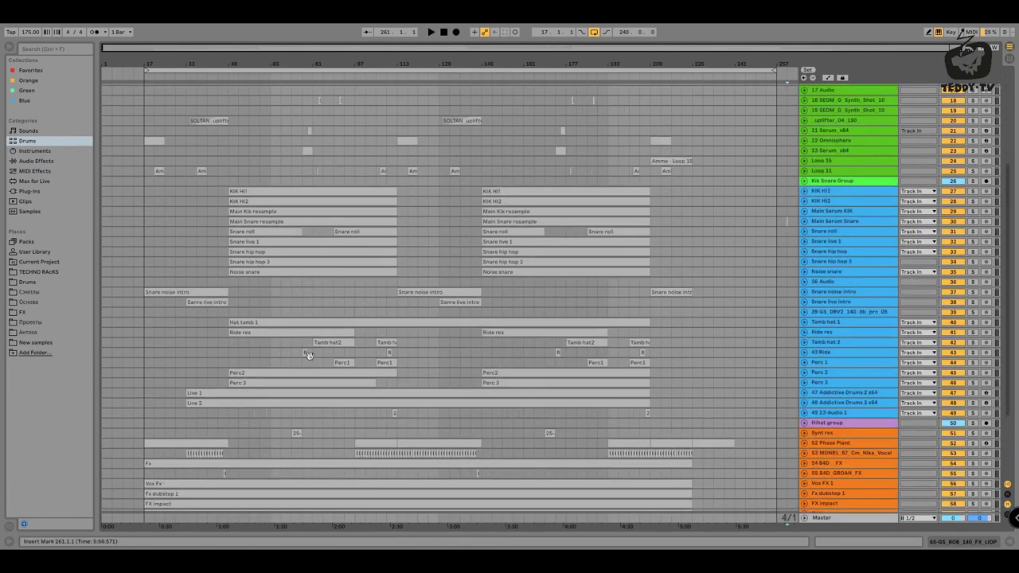
pyautogui.click(837, 181)
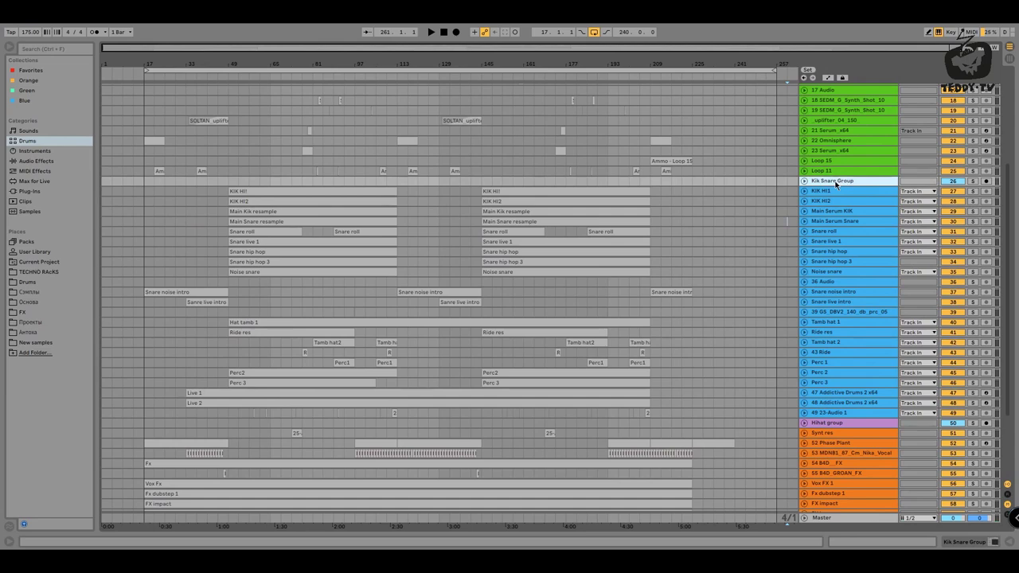
pyautogui.keyDown('shift'); pyautogui.click(840, 426); pyautogui.keyUp('shift')
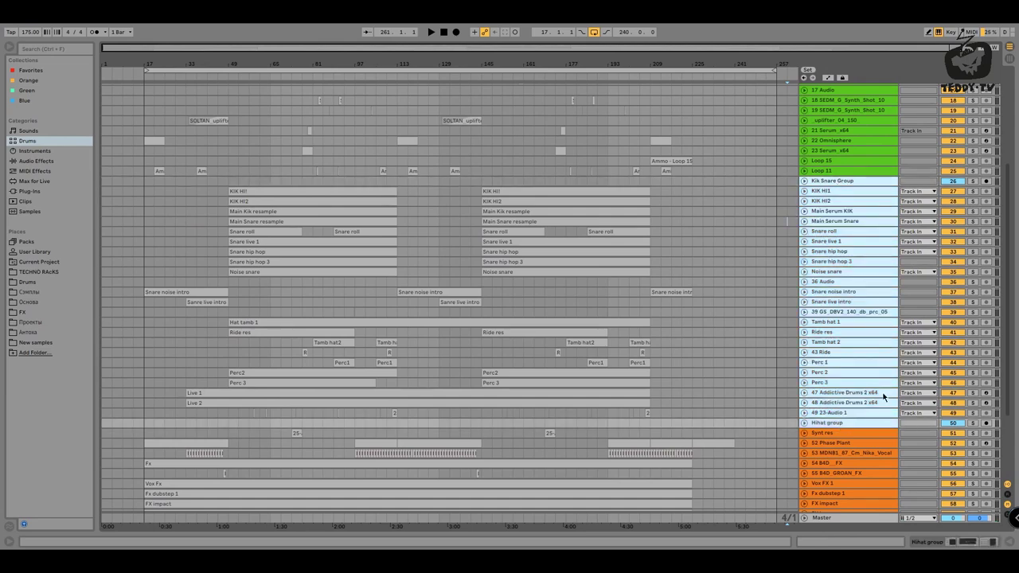
pyautogui.click(970, 181)
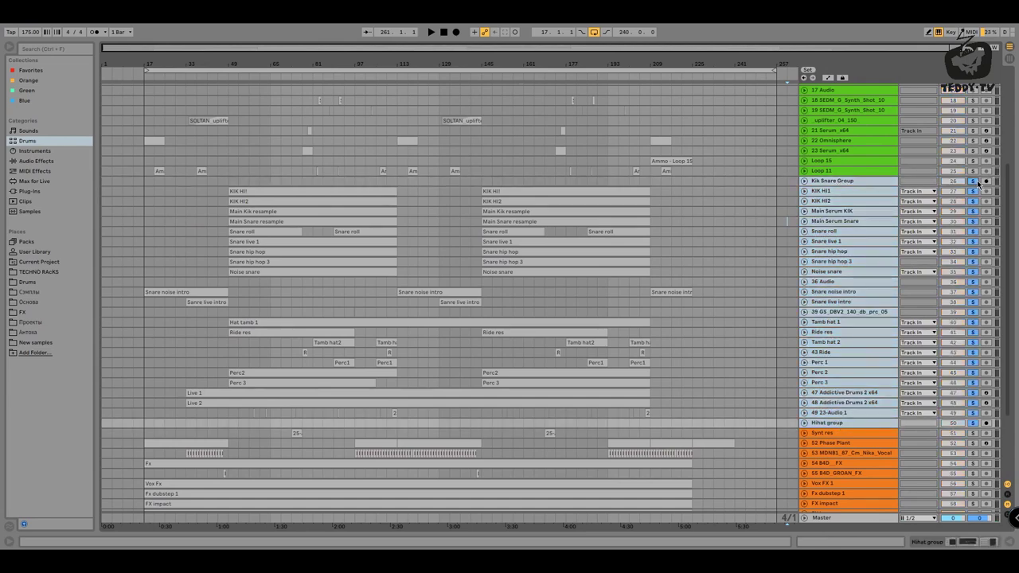
# Play the soloed drum tracks from around the start of the first drop near bar 49, and stop playback
pyautogui.click(219, 73)
pyautogui.moveTo(223, 67); pyautogui.dragTo(295, 54)
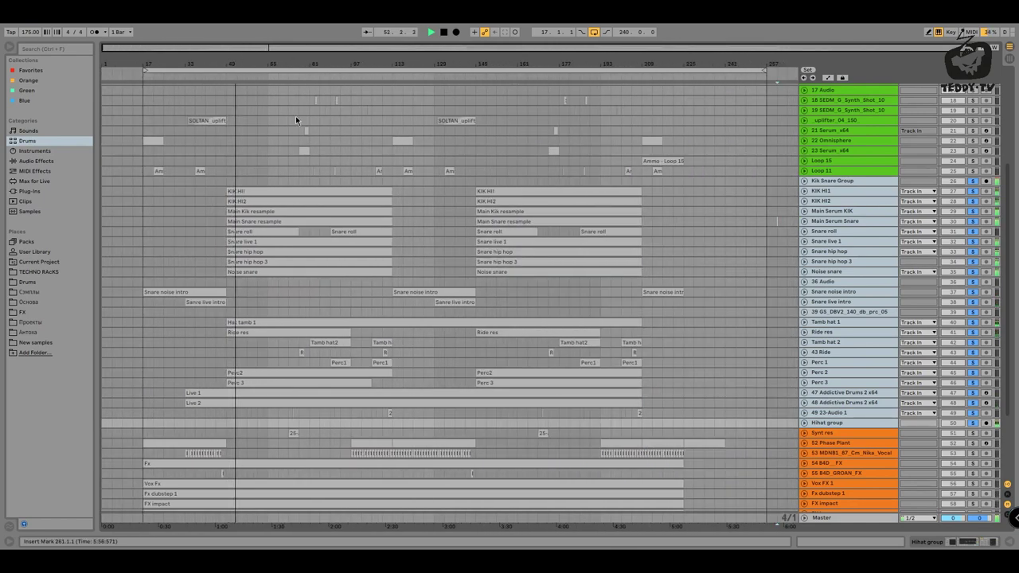
pyautogui.press('space')
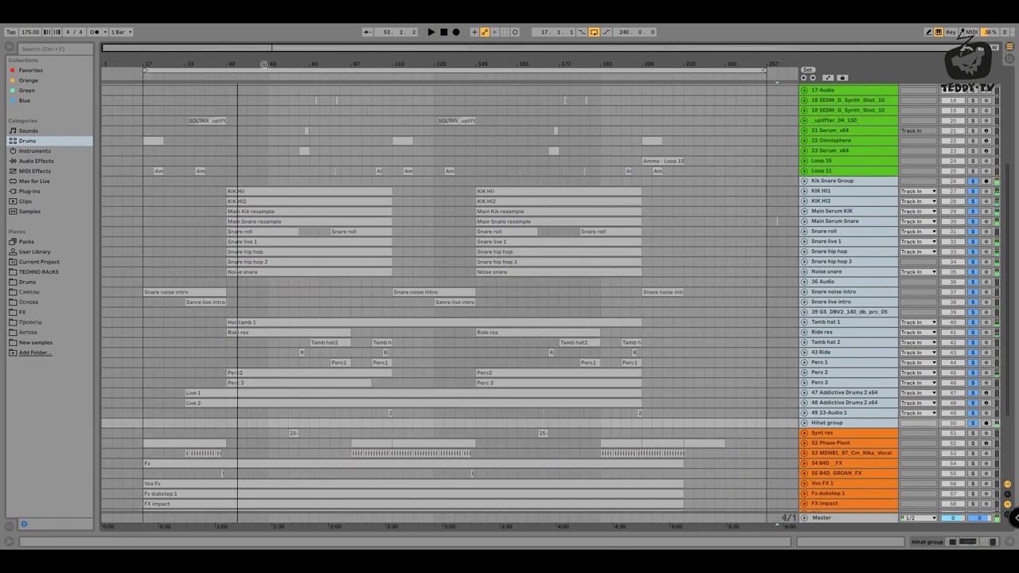
# Play the soloed drum tracks from around bar 81 of the first drop and stop playback
pyautogui.moveTo(265, 65); pyautogui.dragTo(268, 64)
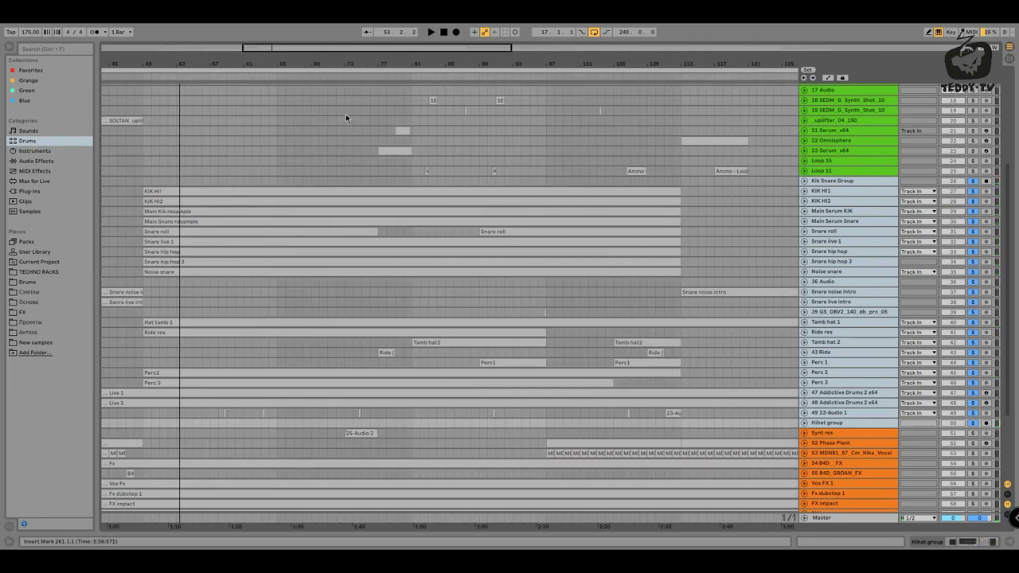
pyautogui.click(413, 75)
pyautogui.moveTo(412, 64); pyautogui.dragTo(411, 32)
pyautogui.press('space')
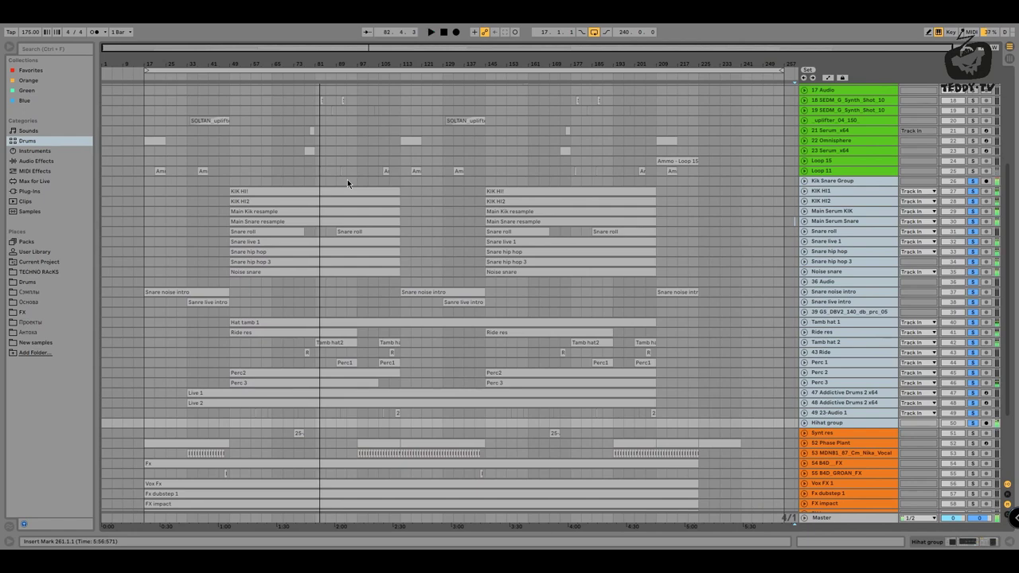
# Enlarge the Kik Snare Group track and solo it alone instead of all the drum tracks
pyautogui.click(227, 180)
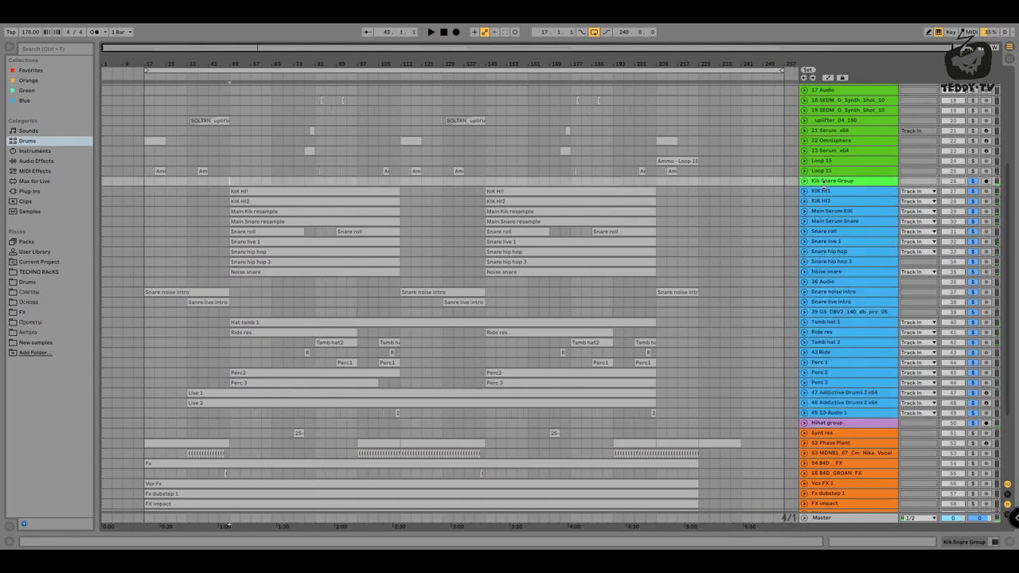
pyautogui.moveTo(823, 186); pyautogui.dragTo(824, 213)
pyautogui.click(708, 189)
pyautogui.click(972, 181)
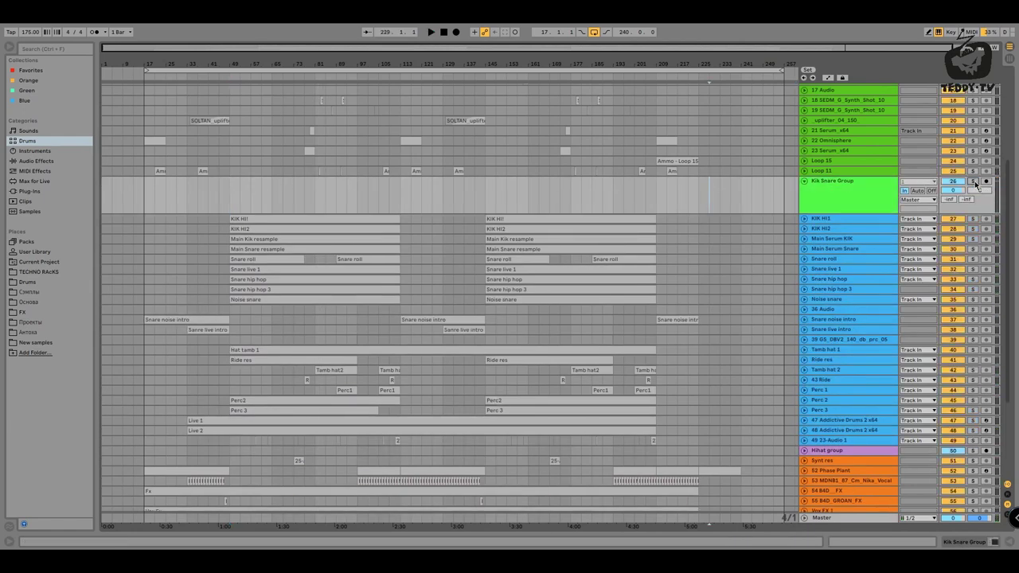
pyautogui.click(973, 181)
# Play from bar 49, solo the tracks KIK HI1 through Noise snare together, and stop playback
pyautogui.click(230, 199)
pyautogui.press('space')
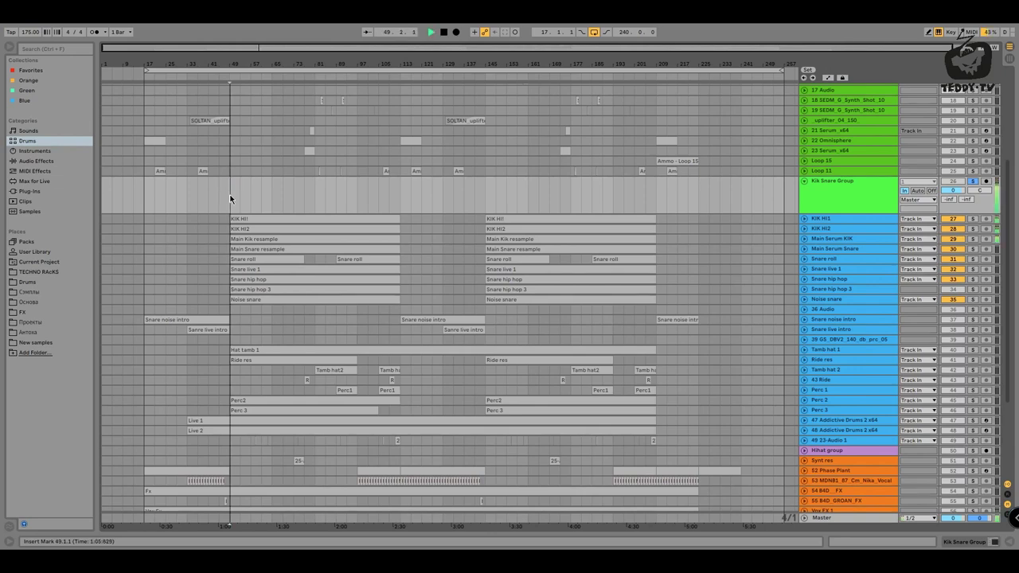
pyautogui.click(866, 299)
pyautogui.keyDown('shift'); pyautogui.click(873, 220); pyautogui.keyUp('shift')
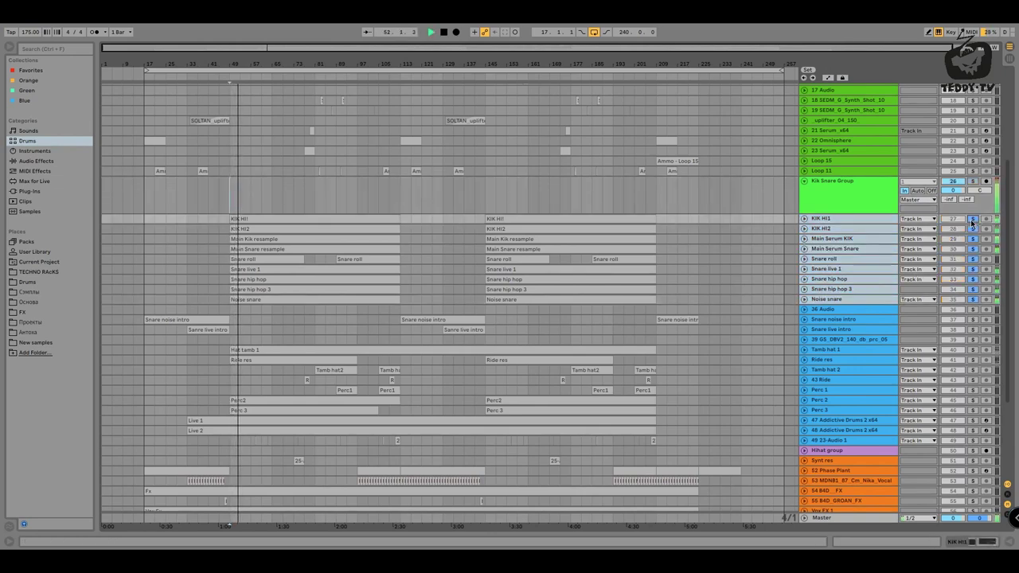
pyautogui.press('space')
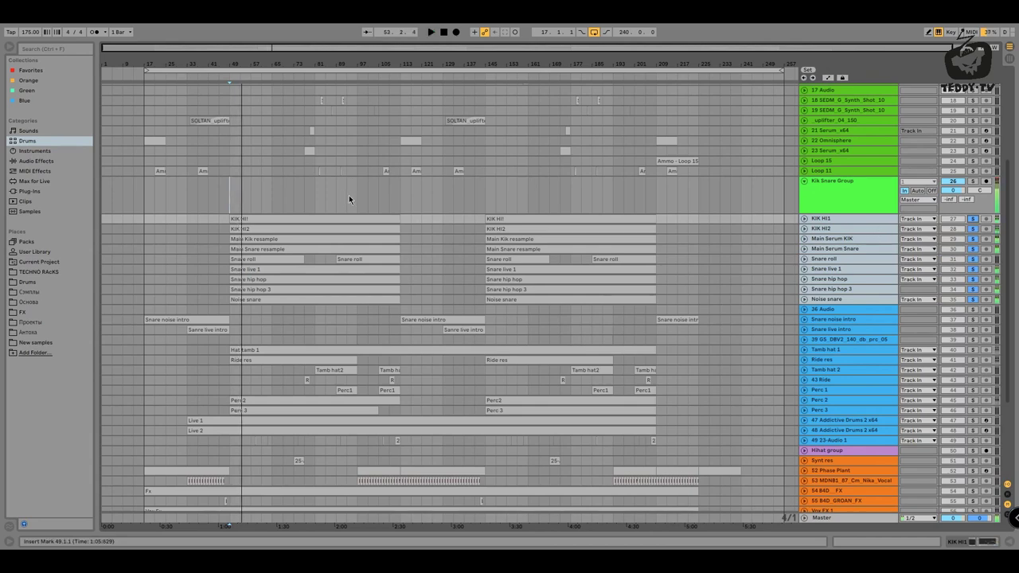
# Unfold the tracks KIK HI1 through Noise snare and place the insert marker at bar 49
pyautogui.press('u')
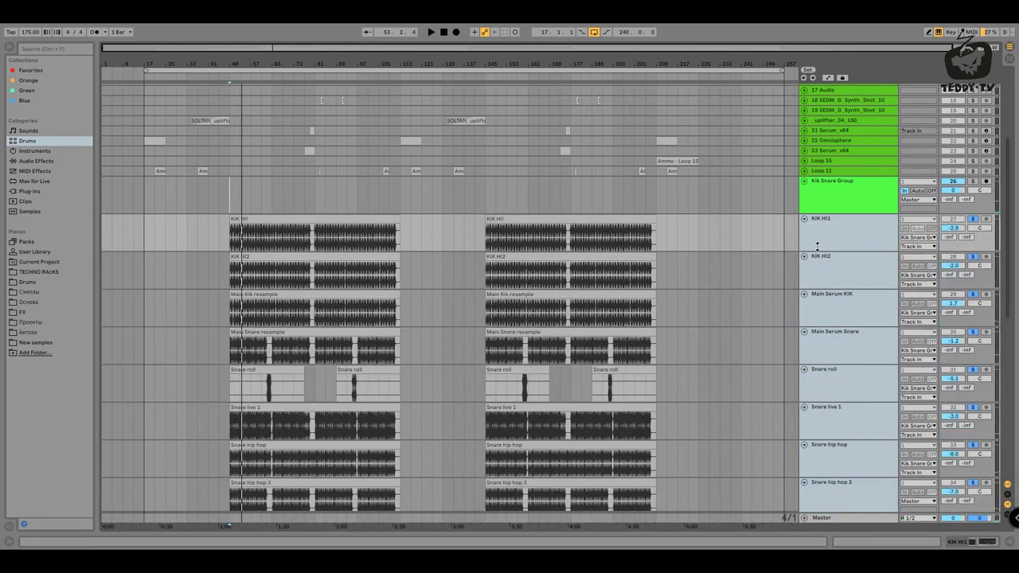
pyautogui.click(222, 231)
pyautogui.scroll(-2, 227, 223)
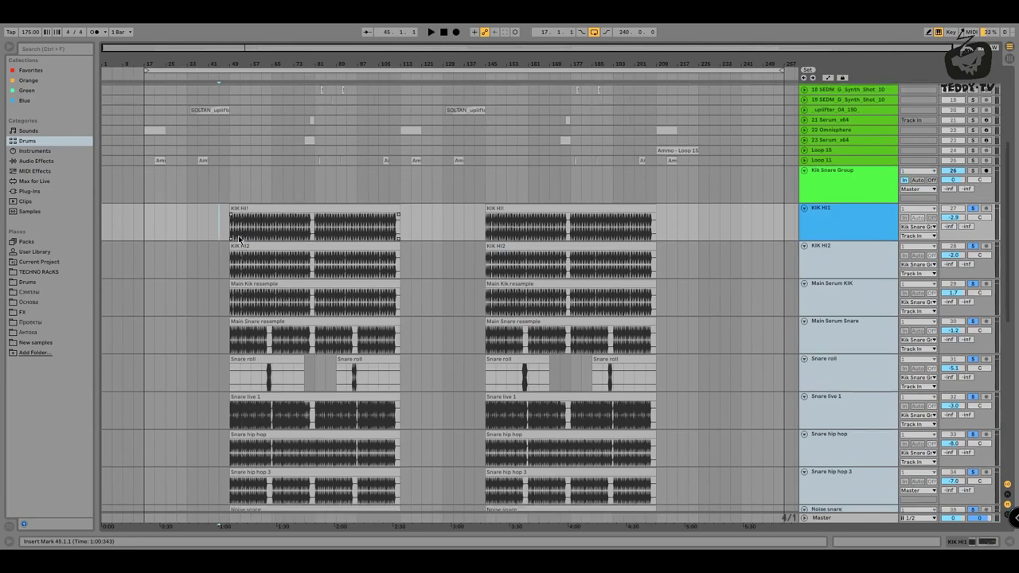
pyautogui.click(232, 192)
pyautogui.moveTo(225, 60)
pyautogui.mouseDown()
pyautogui.moveTo(225, 100)
pyautogui.moveTo(224, 75)
pyautogui.mouseUp()
# Examine the waveforms of the unfolded kick and snare tracks across the first drop
pyautogui.scroll(-4, 273, 206)
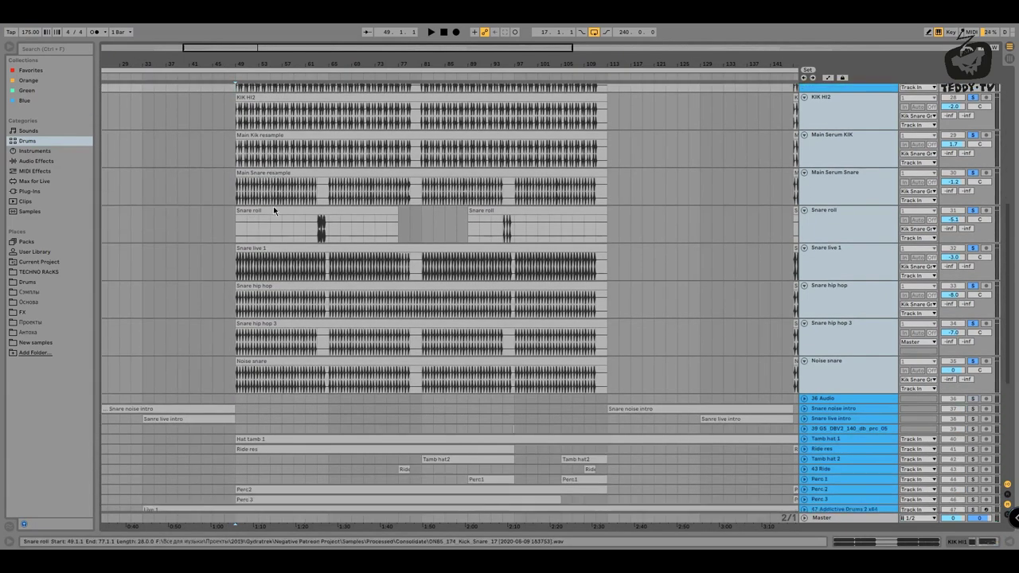
pyautogui.scroll(1, 275, 205)
pyautogui.scroll(8, 275, 203)
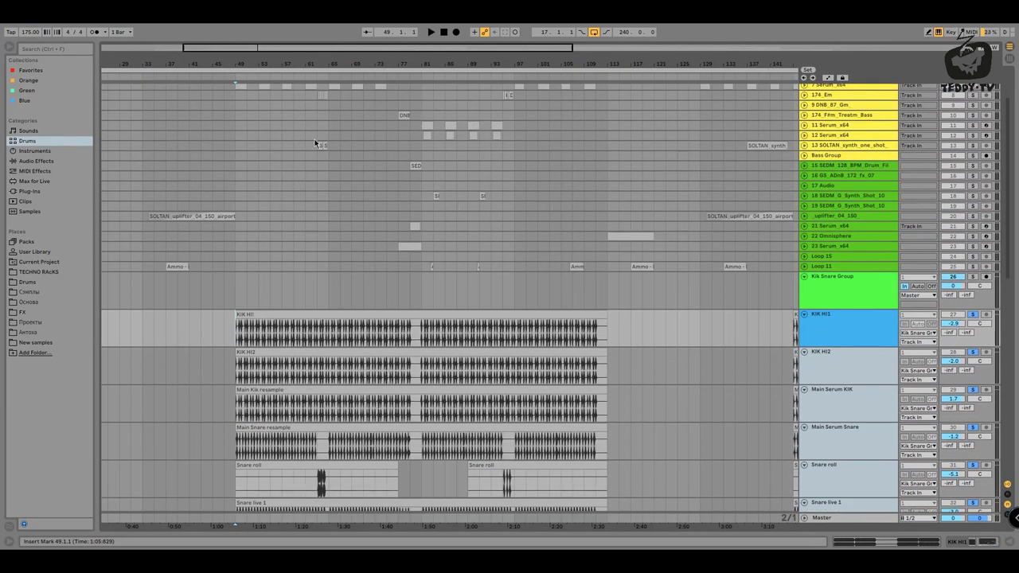
pyautogui.moveTo(248, 59); pyautogui.dragTo(249, 83)
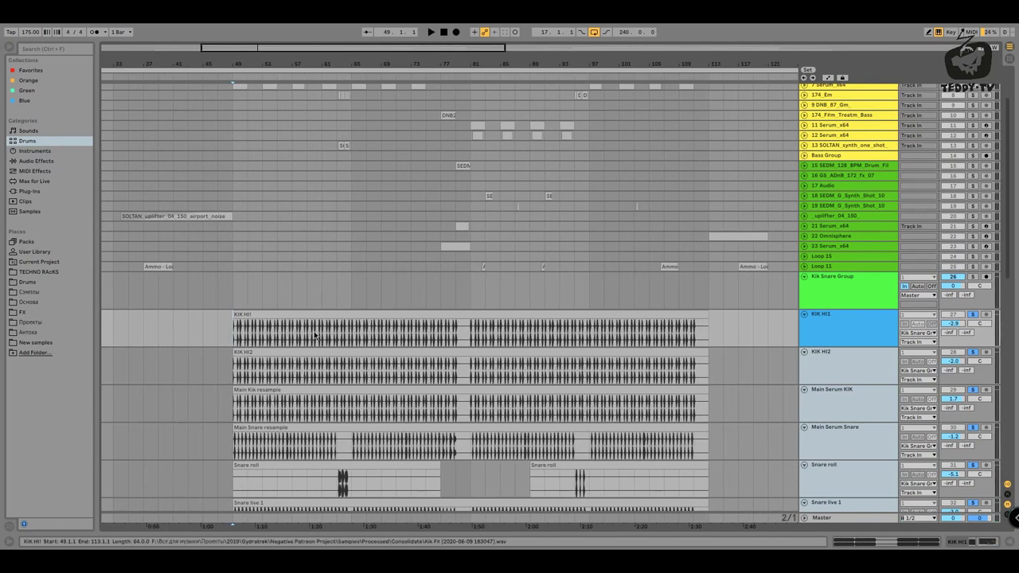
pyautogui.scroll(-1, 315, 331)
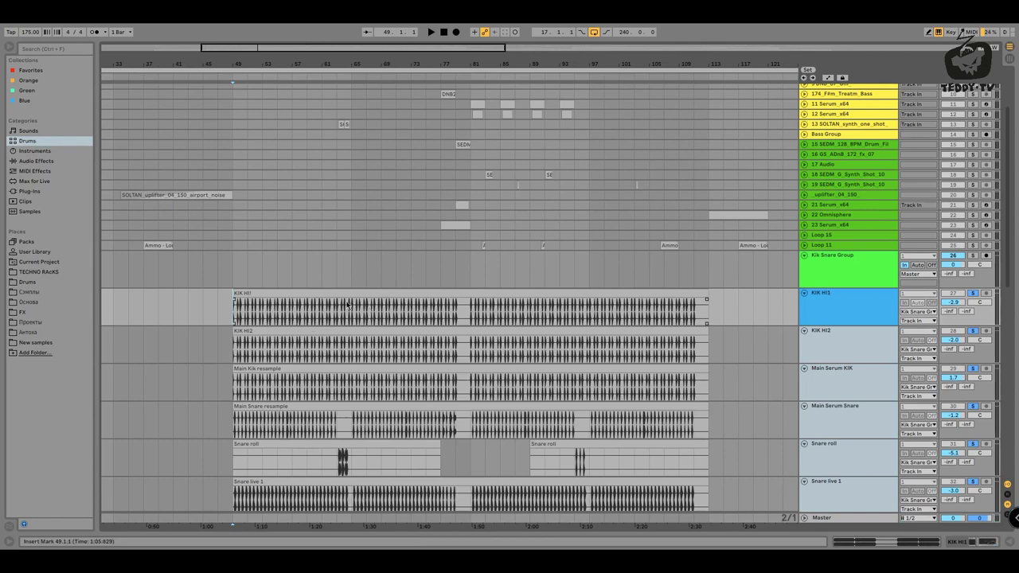
pyautogui.moveTo(303, 60)
pyautogui.mouseDown()
pyautogui.moveTo(303, 151)
pyautogui.moveTo(303, 59)
pyautogui.mouseUp()
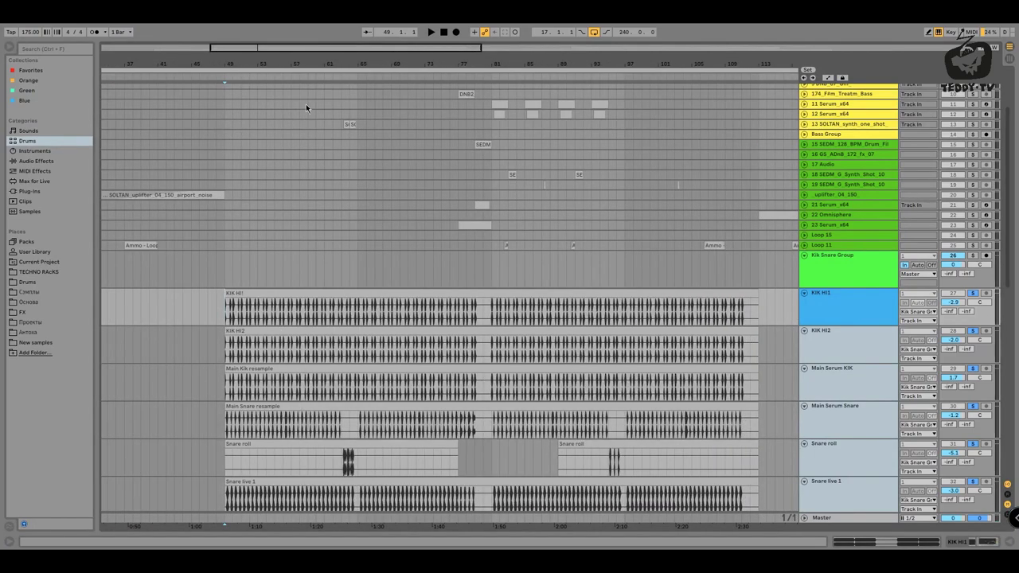
pyautogui.scroll(-3, 227, 314)
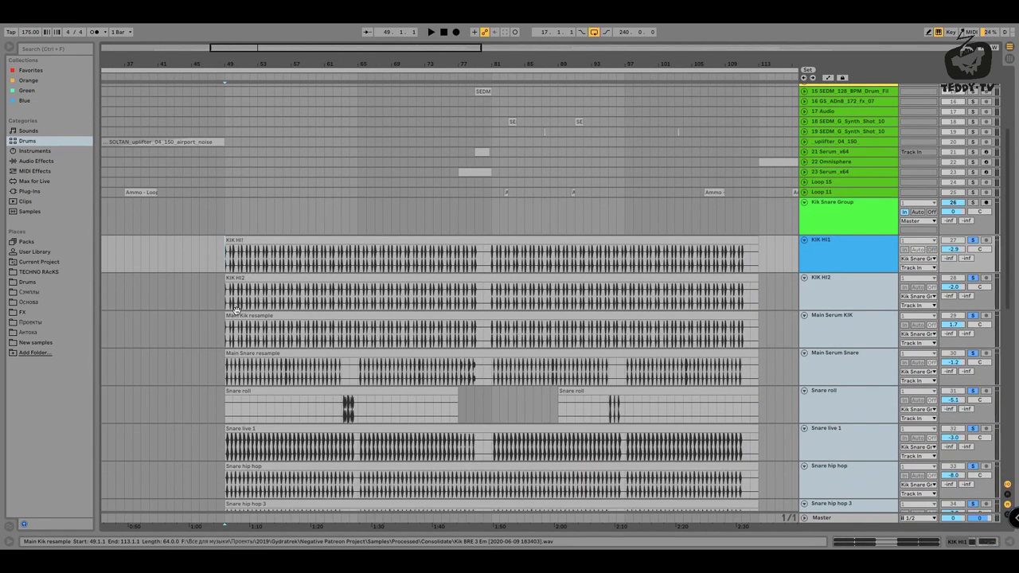
# Solo only the KIK HI1 track and play it from bar 49
pyautogui.click(971, 241)
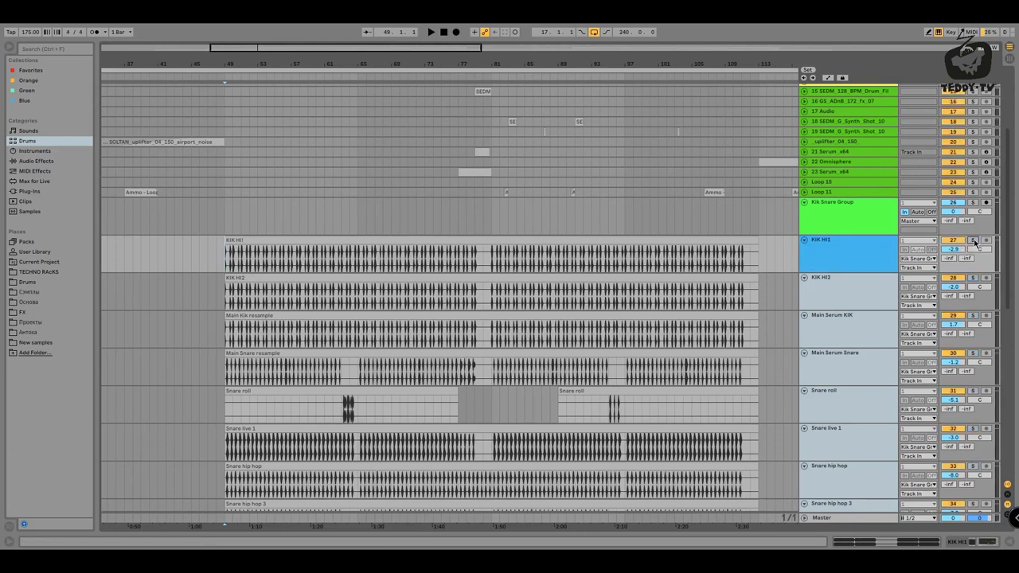
pyautogui.click(971, 241)
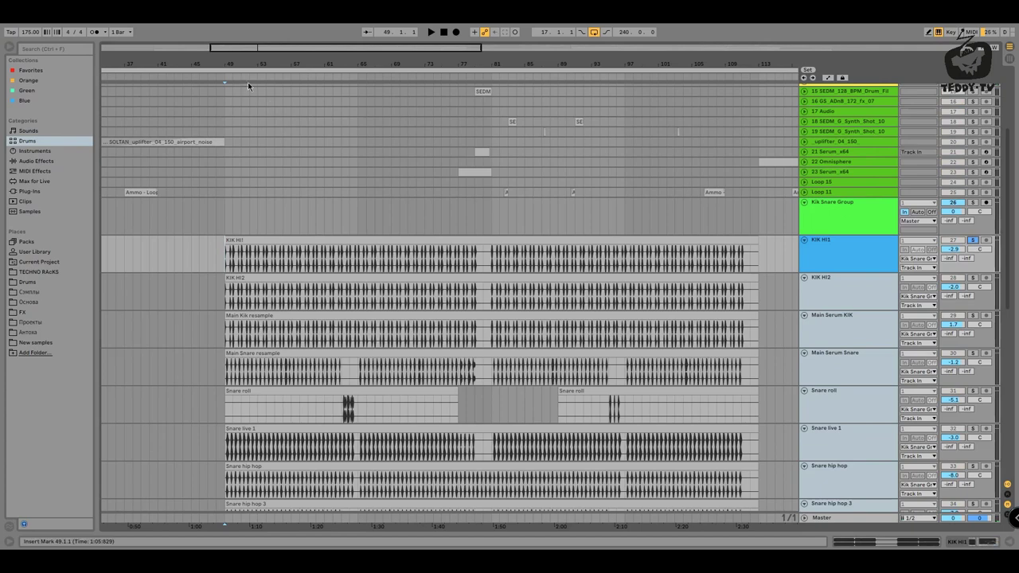
pyautogui.moveTo(223, 63); pyautogui.dragTo(215, 83)
pyautogui.press('space')
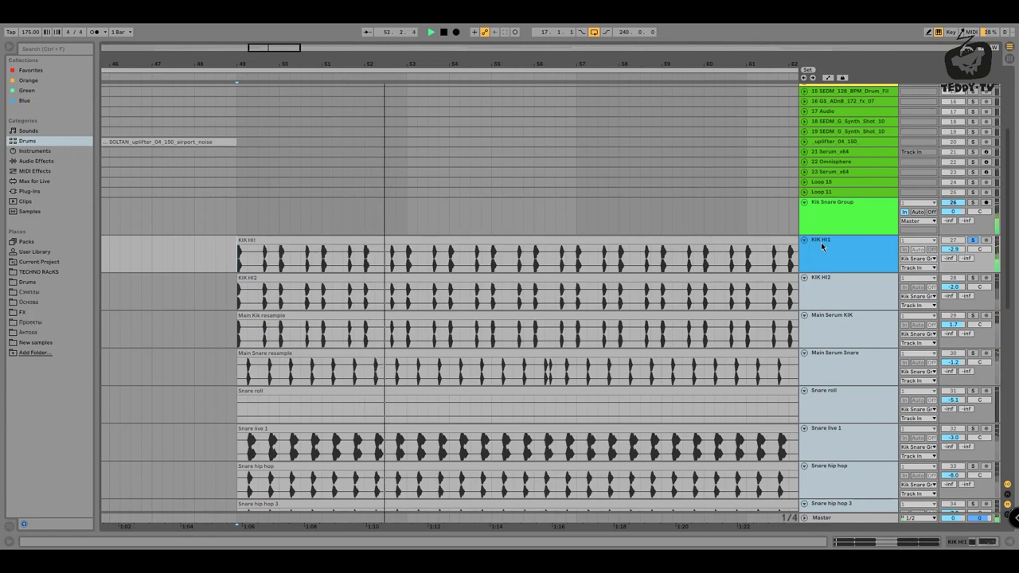
pyautogui.moveTo(234, 54); pyautogui.dragTo(237, 60)
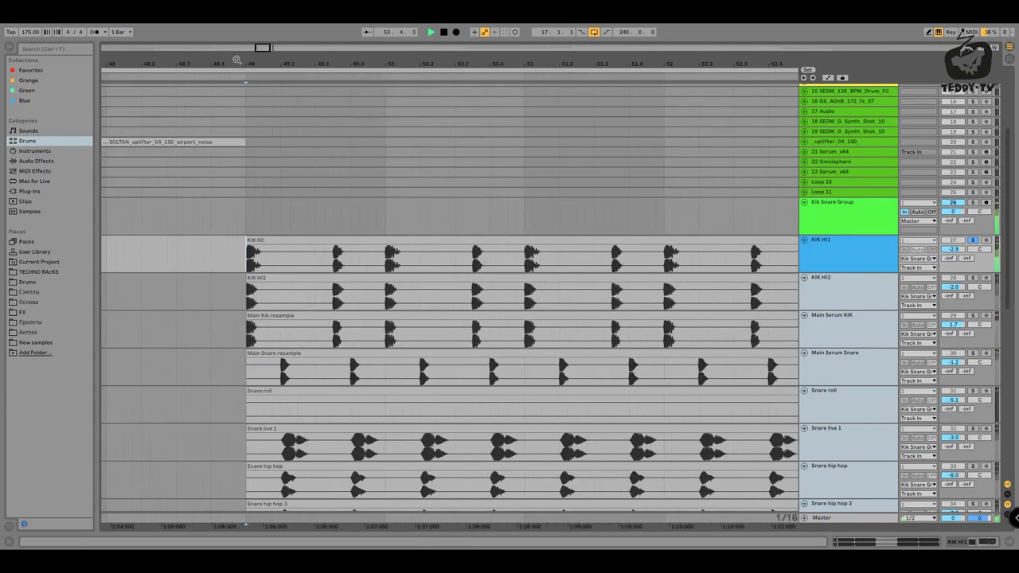
# Show the device chain of KIK HI1 and audition the kick through its effects from bar 49
pyautogui.doubleClick(864, 253)
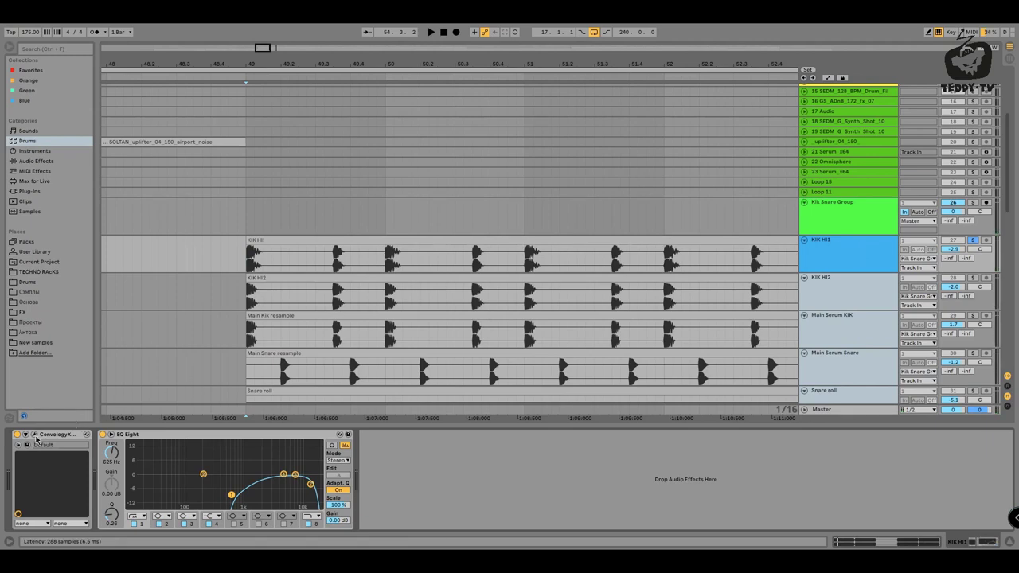
pyautogui.press('space')
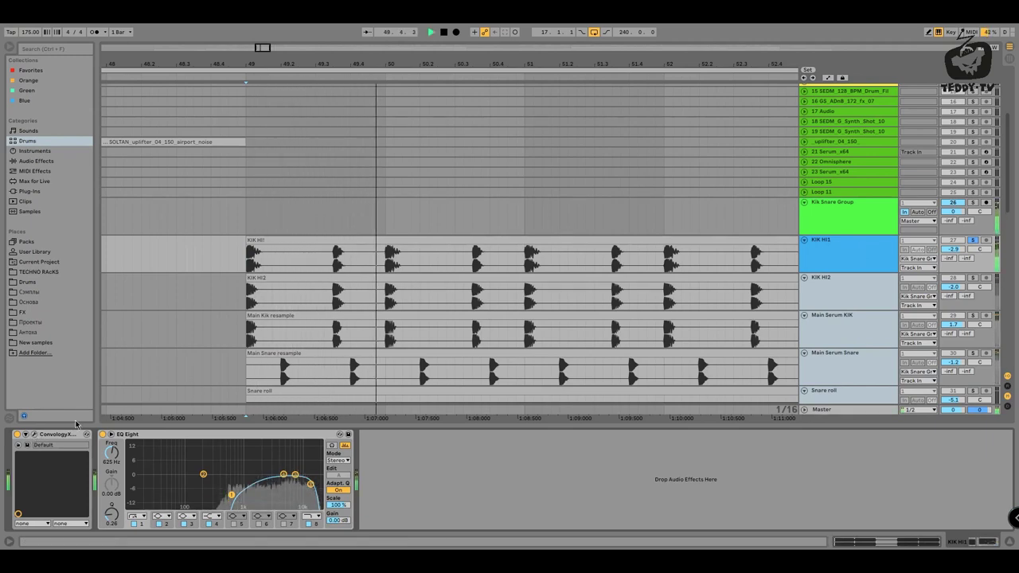
pyautogui.press('space')
pyautogui.press('space')
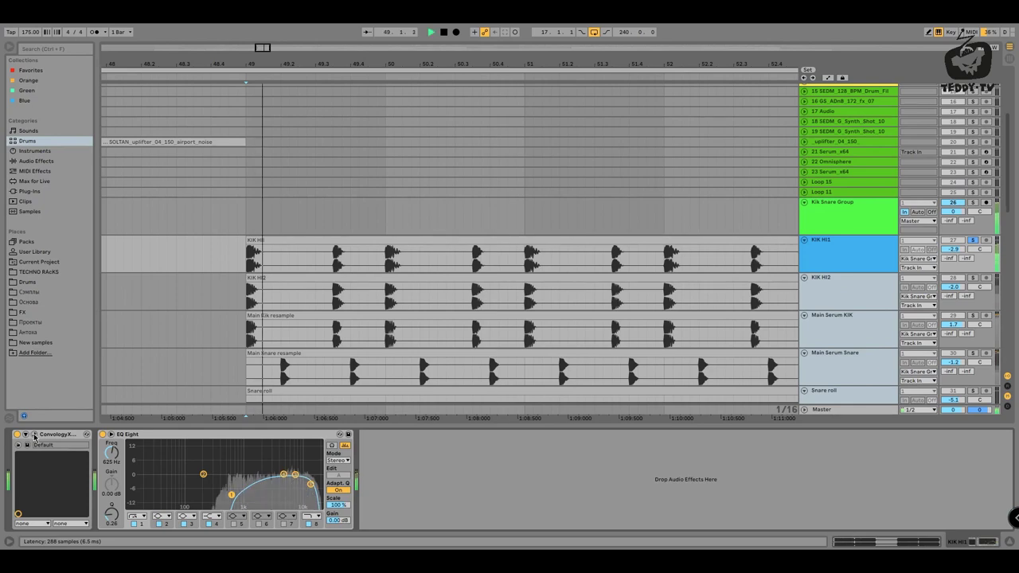
pyautogui.press('space')
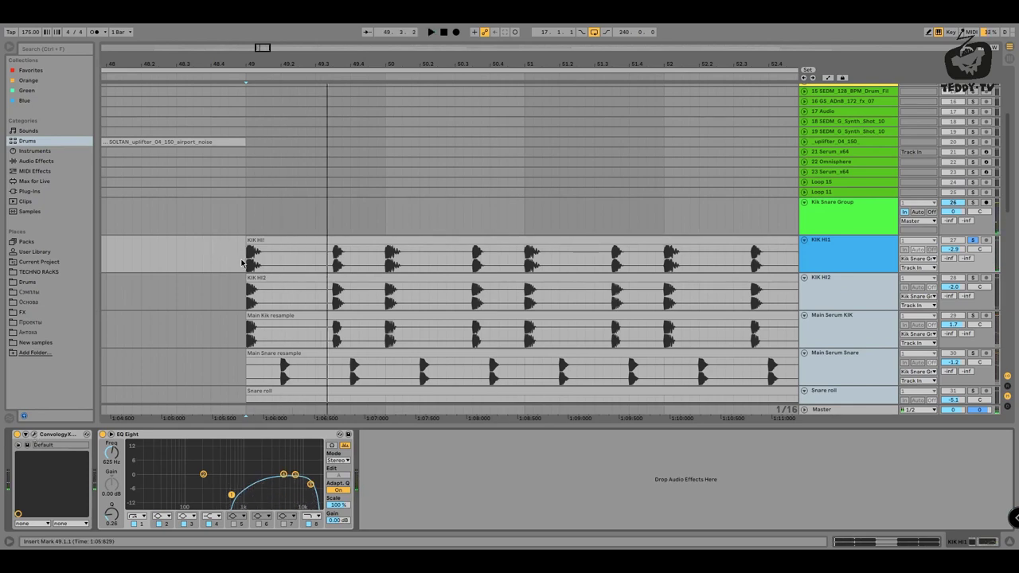
# Play KIK HI1 from bar 49 while bypassing EQ Eight, and switch EQ Eight back on
pyautogui.click(245, 256)
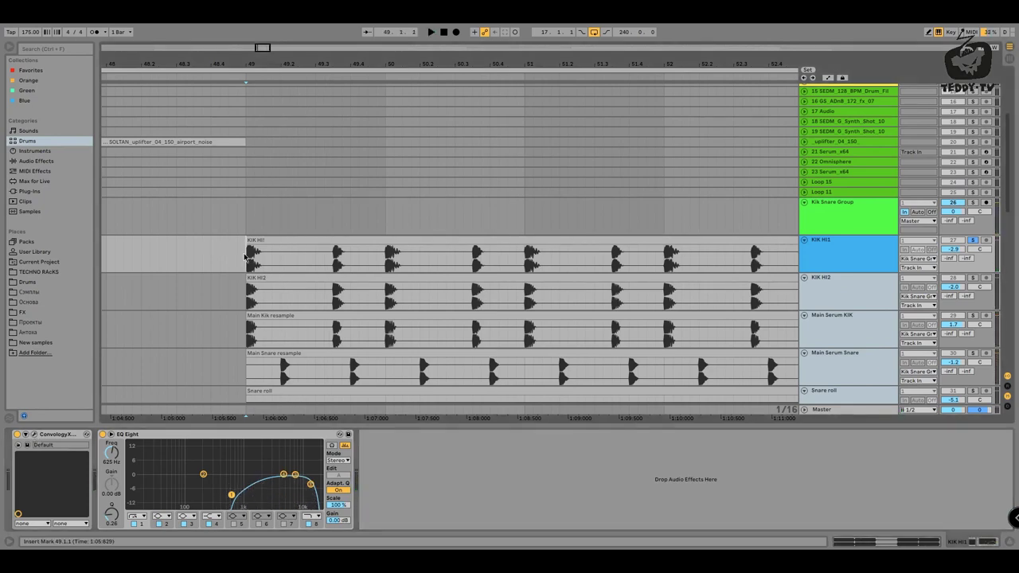
pyautogui.press('space')
pyautogui.click(102, 434)
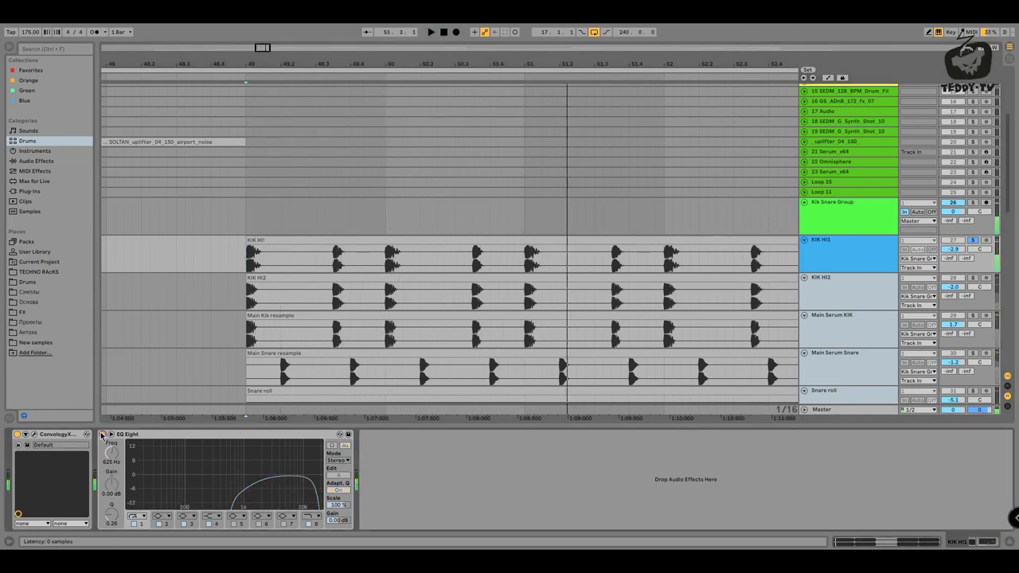
pyautogui.click(102, 435)
# Inspect the ConvologyXT settings on KIK HI1 while playing the kick, and close the plug-in window
pyautogui.click(35, 436)
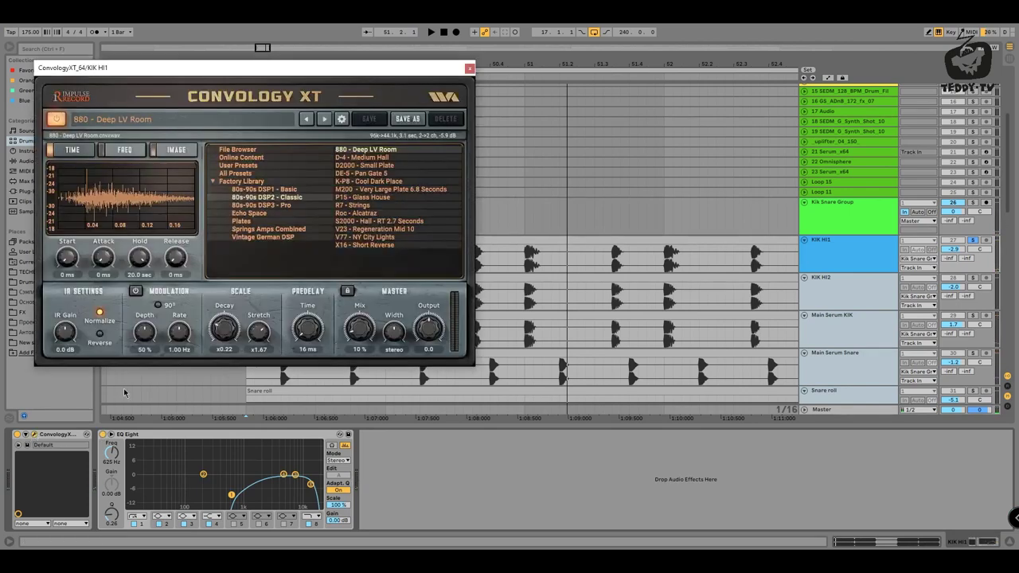
pyautogui.moveTo(301, 74); pyautogui.dragTo(399, 127)
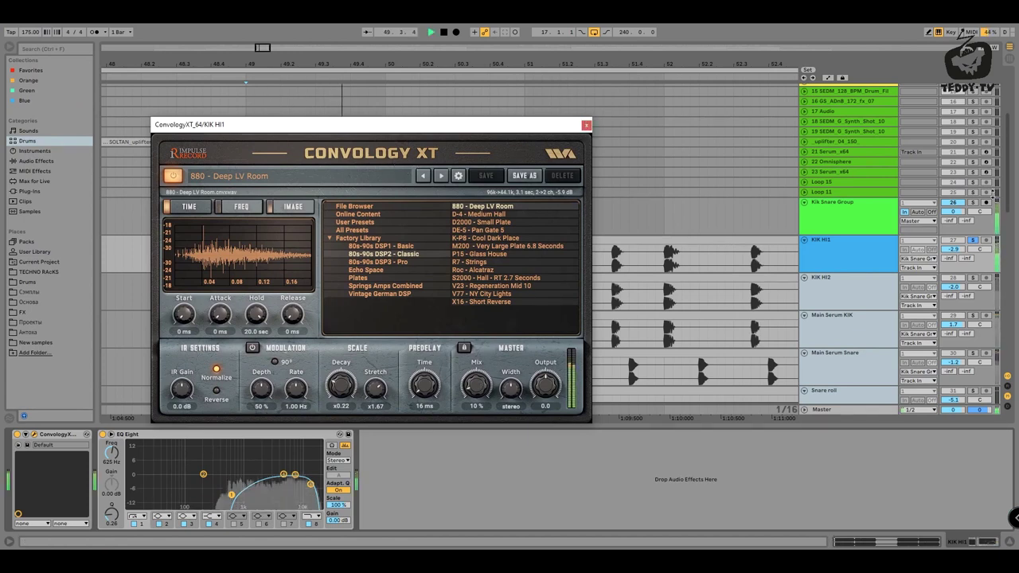
pyautogui.click(586, 125)
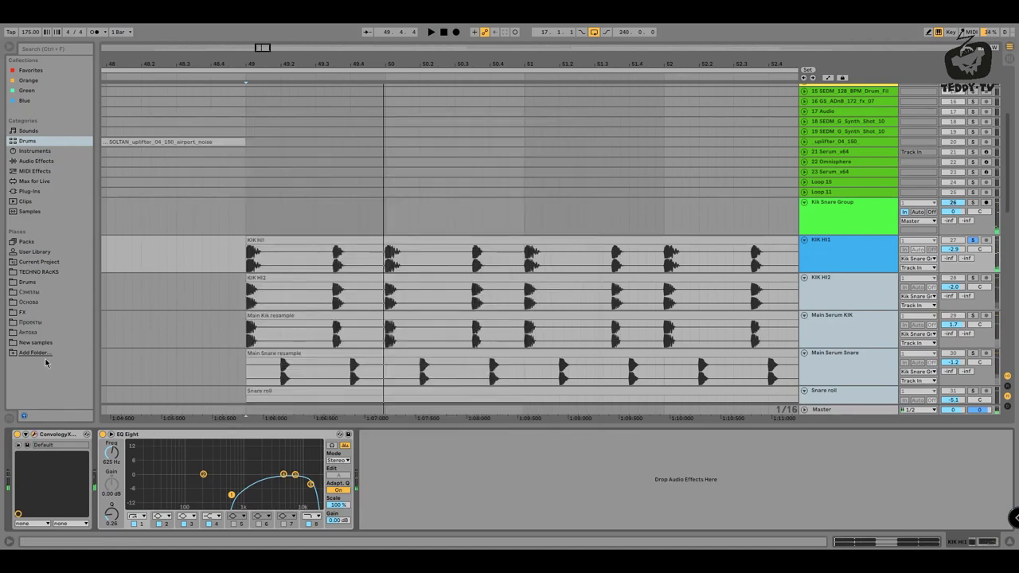
# Compare KIK HI1 with ConvologyXT and EQ Eight both bypassed against playback with both devices enabled
pyautogui.click(17, 435)
pyautogui.click(103, 435)
pyautogui.press('space')
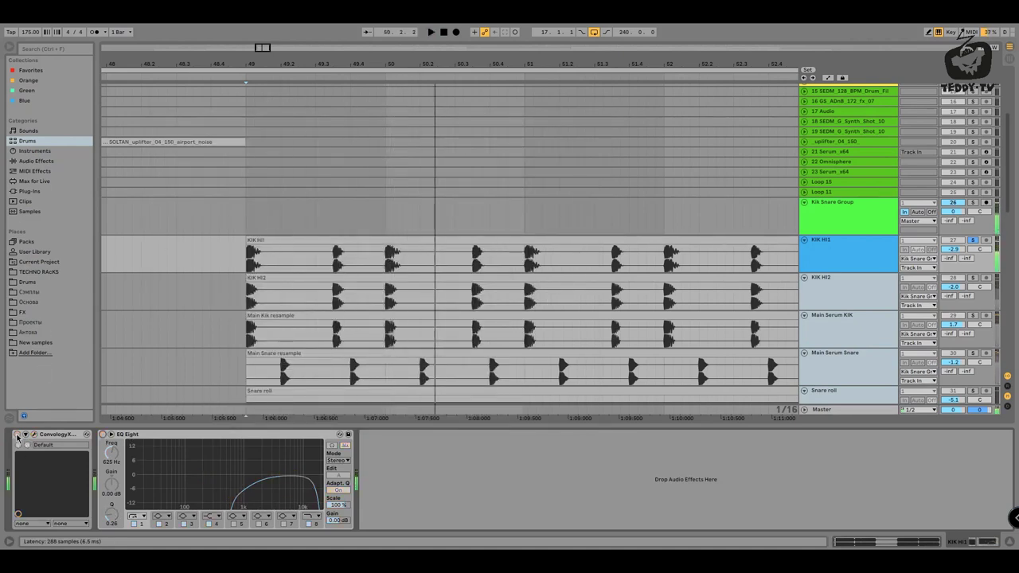
pyautogui.click(18, 435)
pyautogui.click(102, 435)
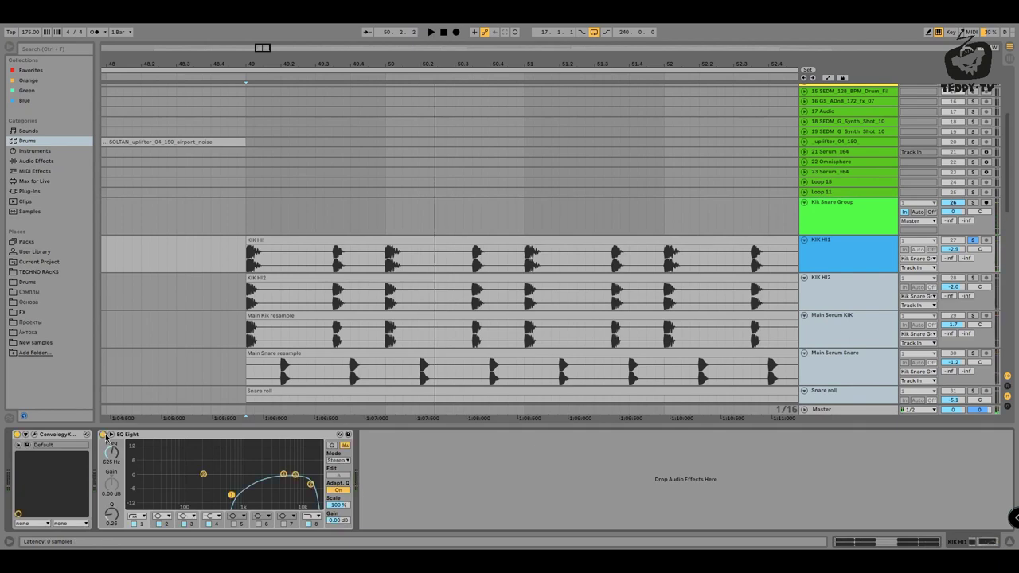
pyautogui.press('space')
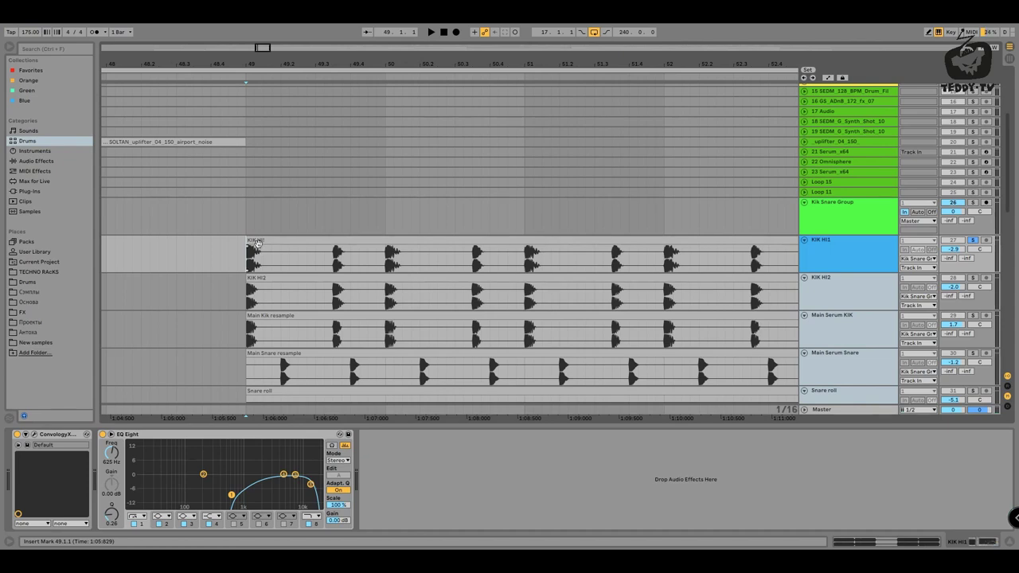
pyautogui.press('space')
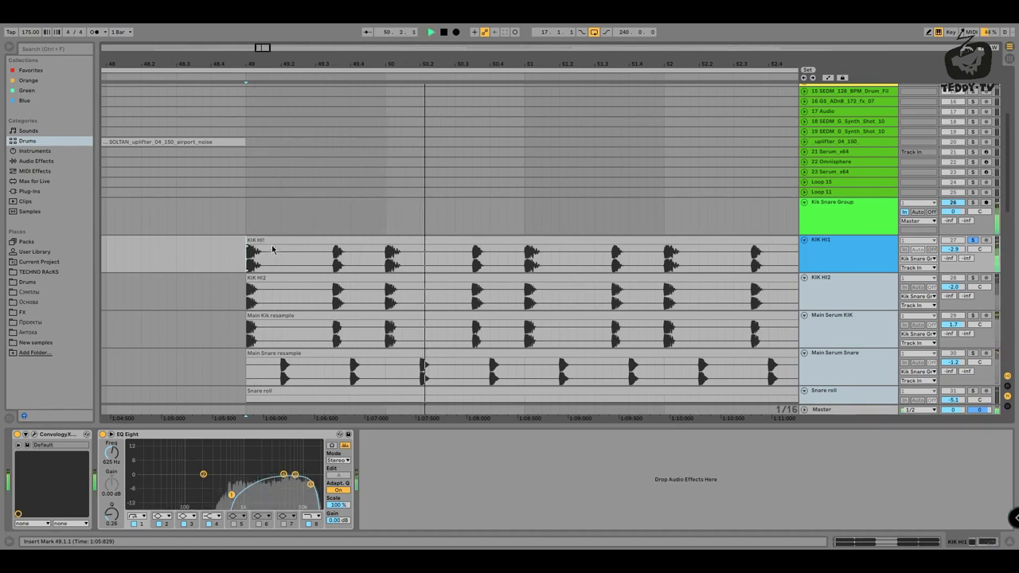
# Remove the solo from KIK HI1, and solo KIK HI2 with its device chain shown
pyautogui.click(971, 241)
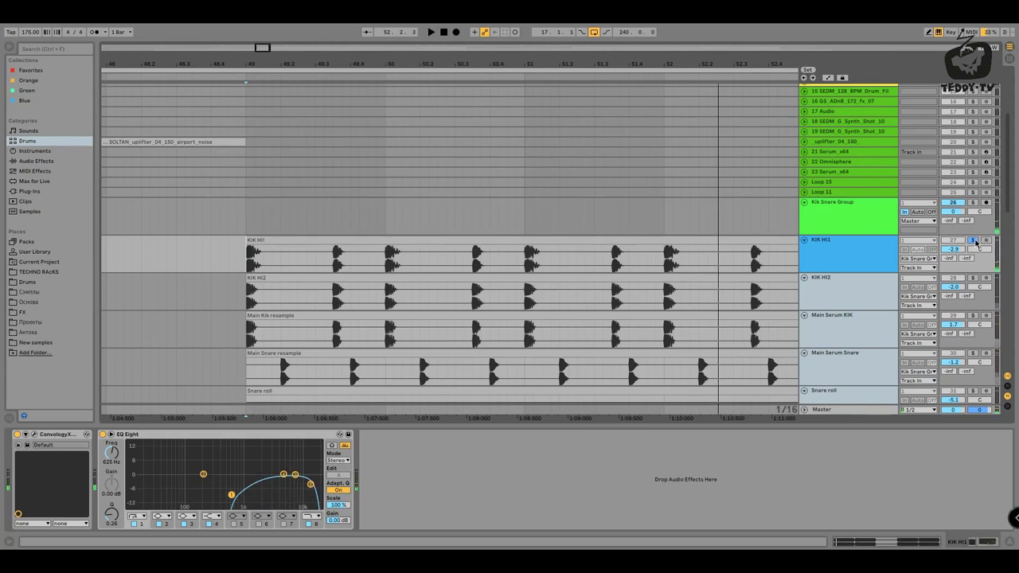
pyautogui.click(836, 282)
pyautogui.scroll(-1, 833, 283)
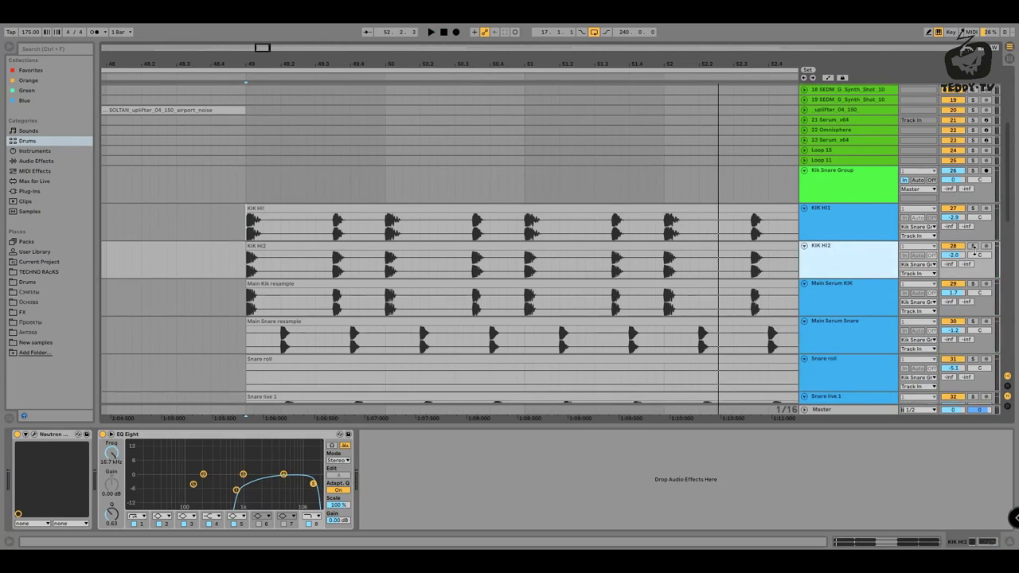
pyautogui.click(972, 247)
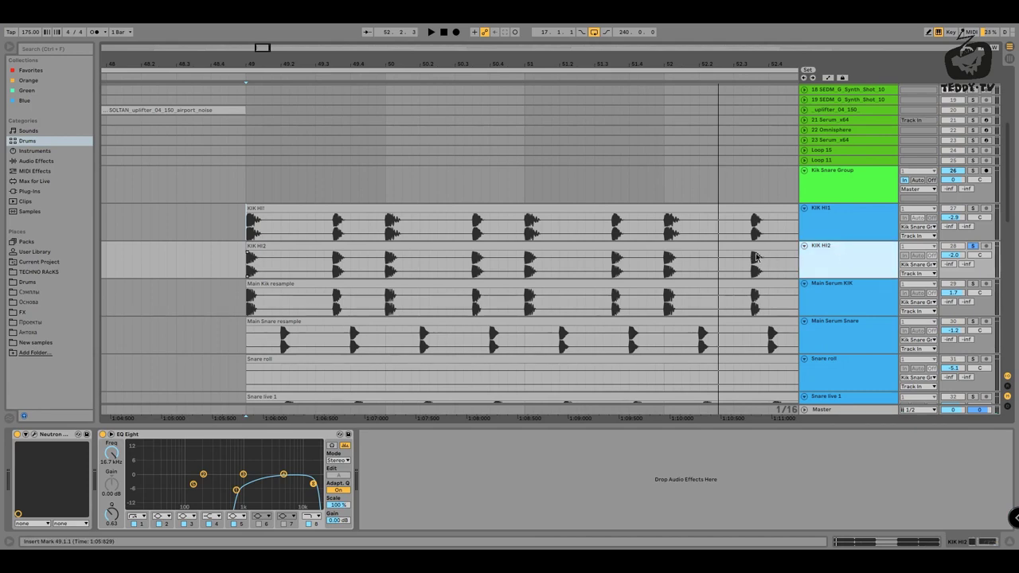
# Audition the soloed KIK HI2 layer in two passes while watching its EQ Eight spectrum
pyautogui.press('space')
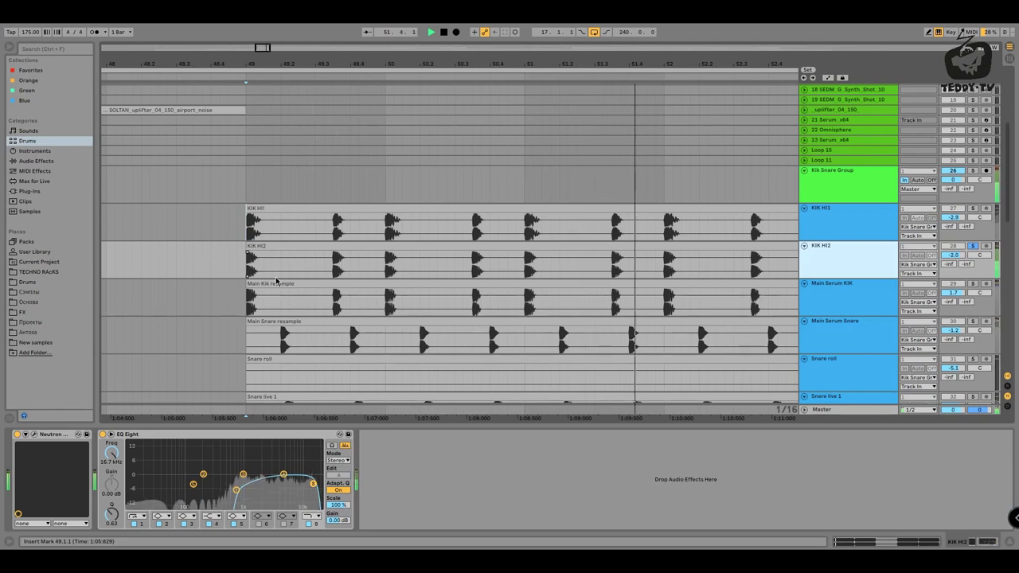
pyautogui.press('space')
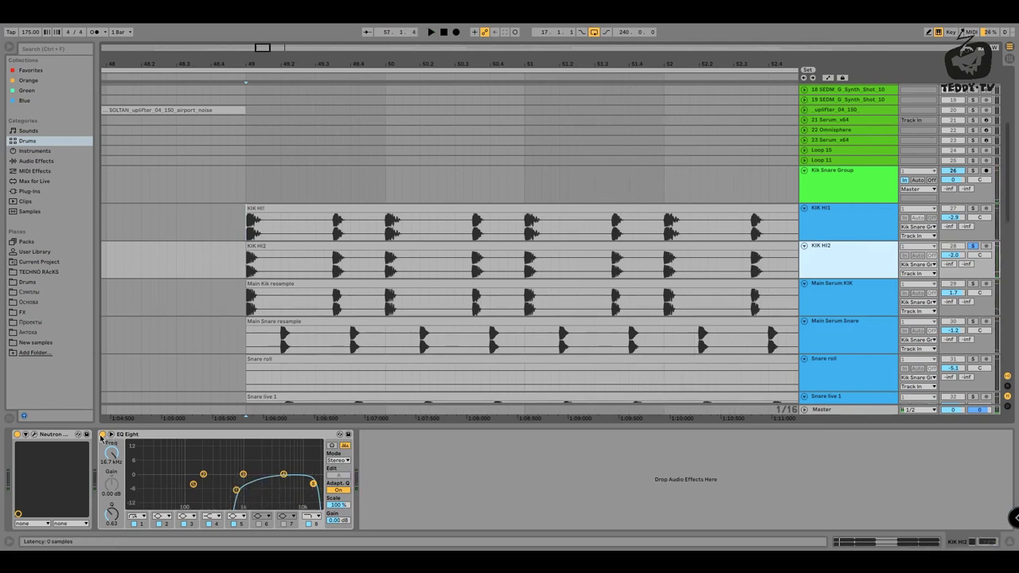
pyautogui.press('space')
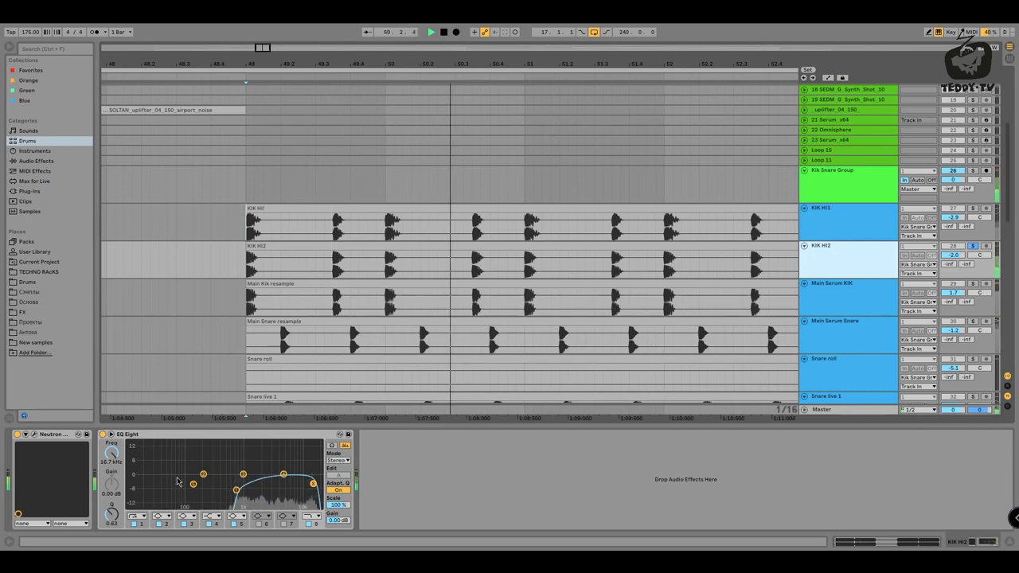
pyautogui.press('space')
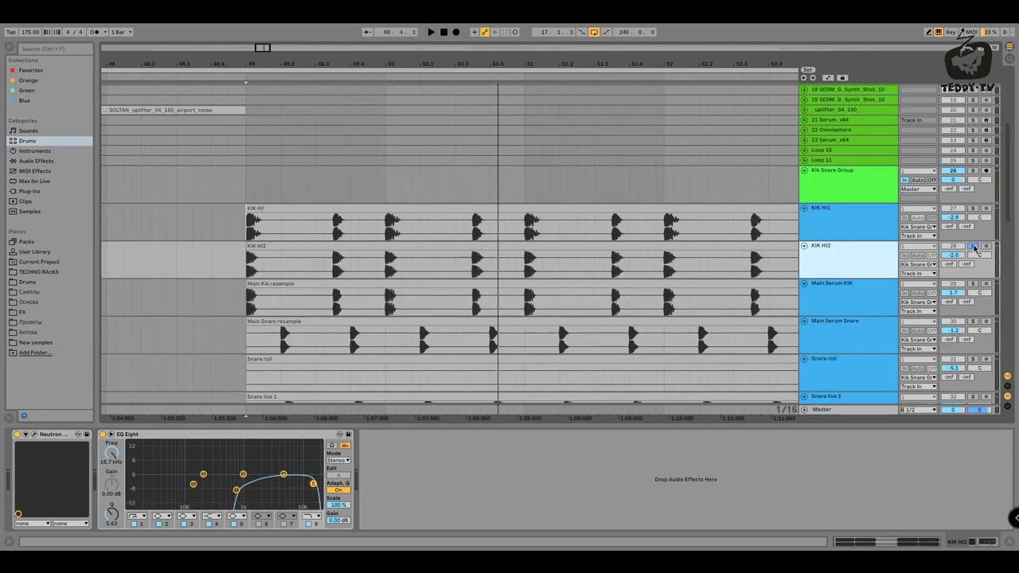
# Solo KIK HI1 together with KIK HI2 and play the two kick layers
pyautogui.click(973, 246)
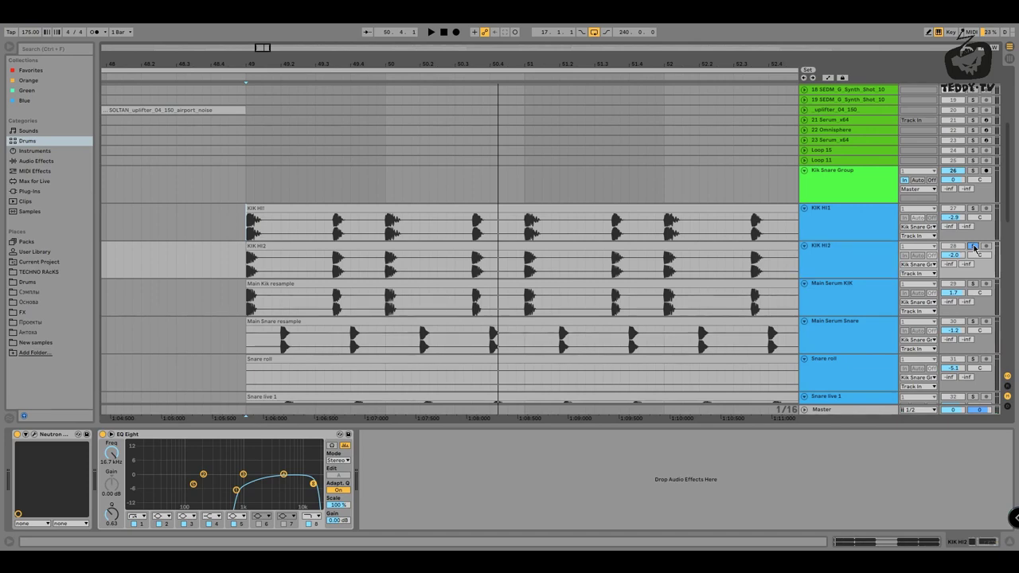
pyautogui.click(973, 246)
pyautogui.press('space')
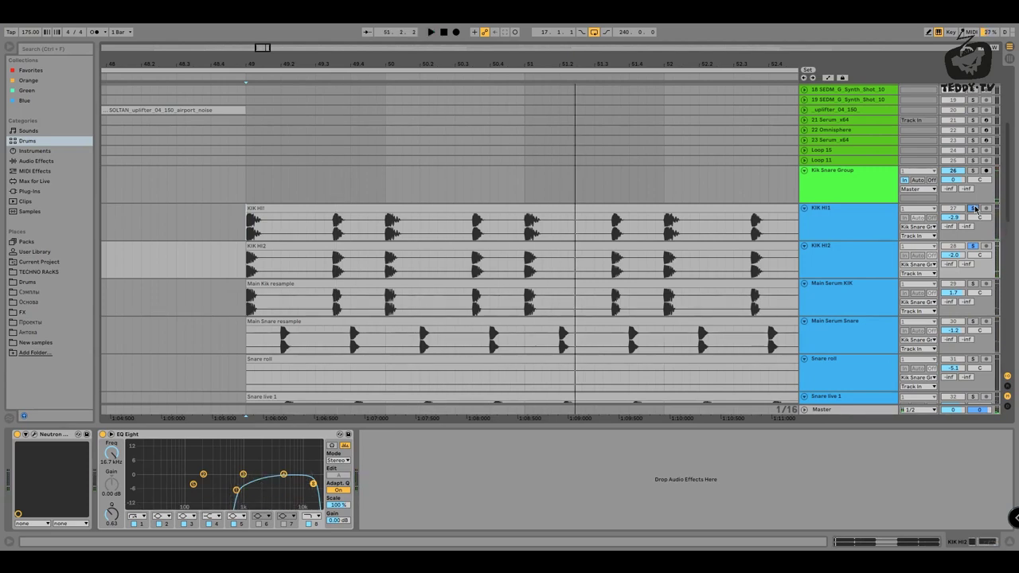
# Solo Main Serum KIK and make its track taller to examine the first kick waveform at bar 49
pyautogui.click(883, 296)
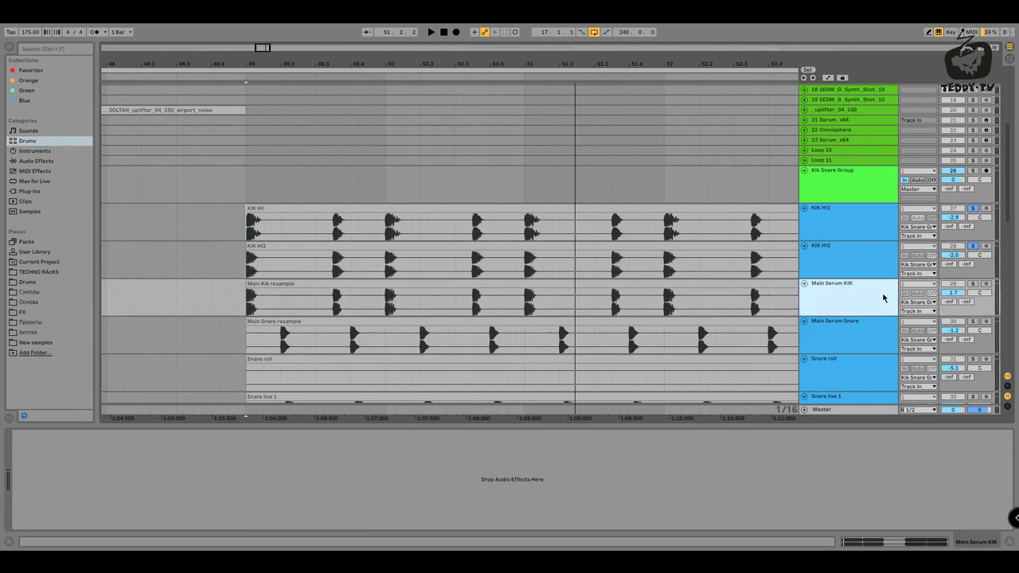
pyautogui.scroll(-2, 919, 272)
pyautogui.click(970, 253)
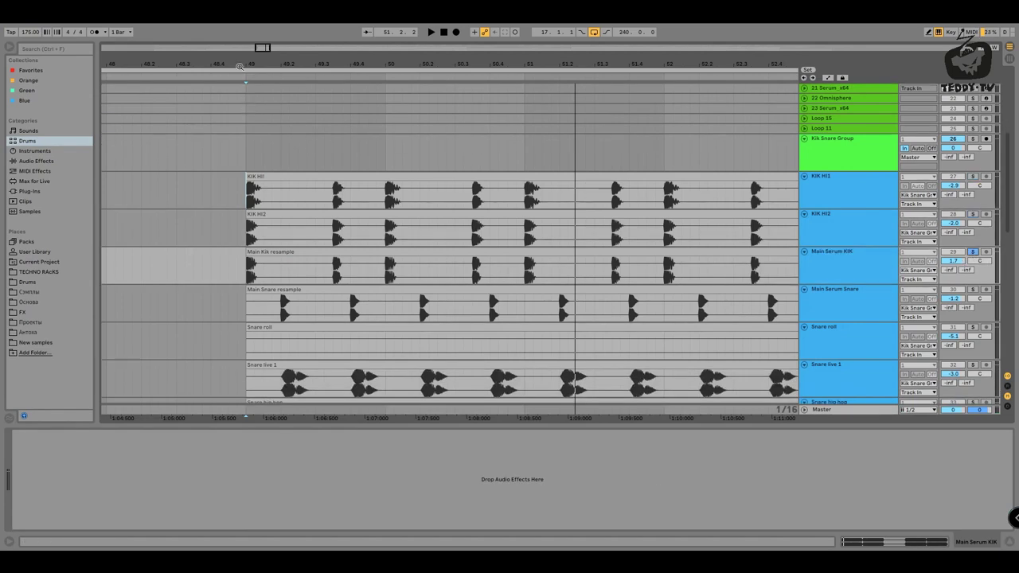
pyautogui.moveTo(241, 64)
pyautogui.mouseDown()
pyautogui.moveTo(242, 96)
pyautogui.moveTo(241, 63)
pyautogui.mouseUp()
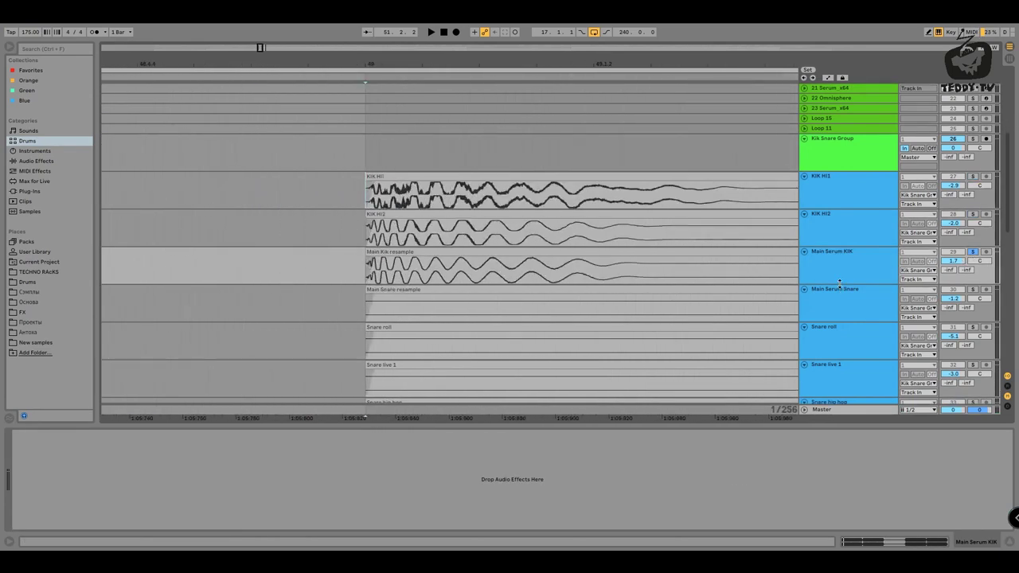
pyautogui.moveTo(839, 284); pyautogui.dragTo(840, 329)
pyautogui.moveTo(426, 64); pyautogui.dragTo(370, 7)
# Solo KIK HI2, play it with EQ Eight bypassed, and switch EQ Eight back on
pyautogui.click(854, 227)
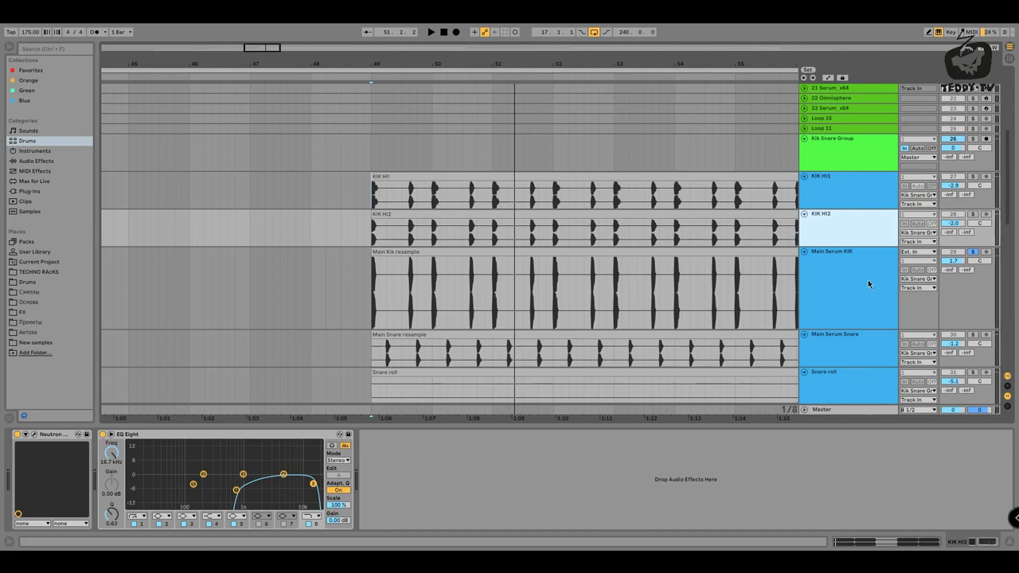
pyautogui.click(973, 214)
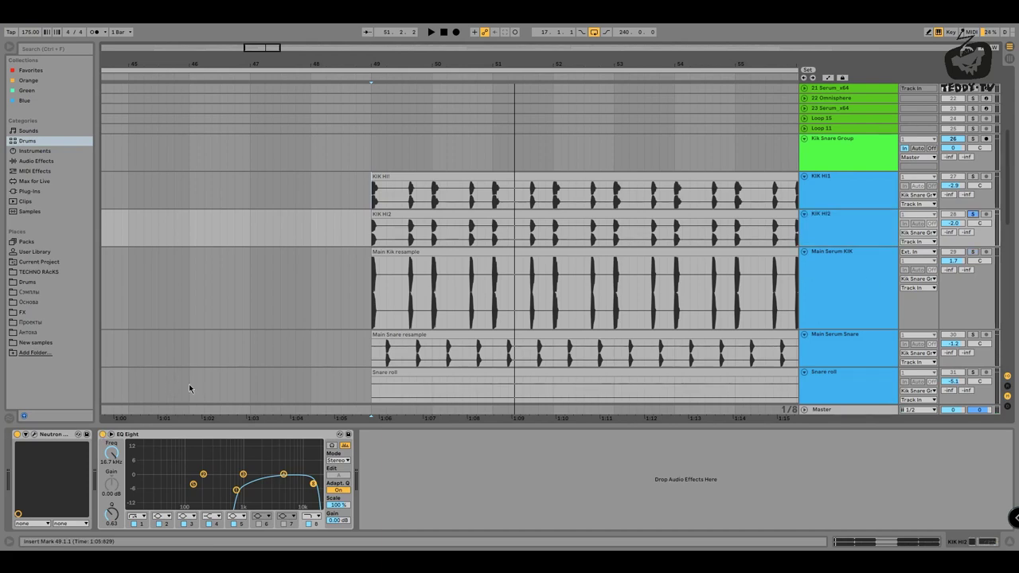
pyautogui.click(103, 435)
pyautogui.press('space')
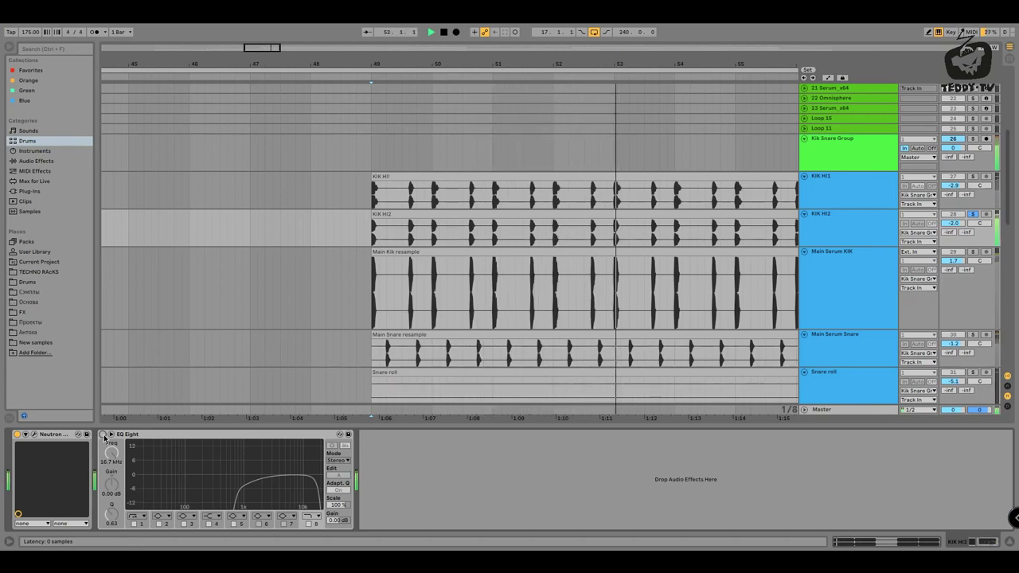
pyautogui.click(103, 434)
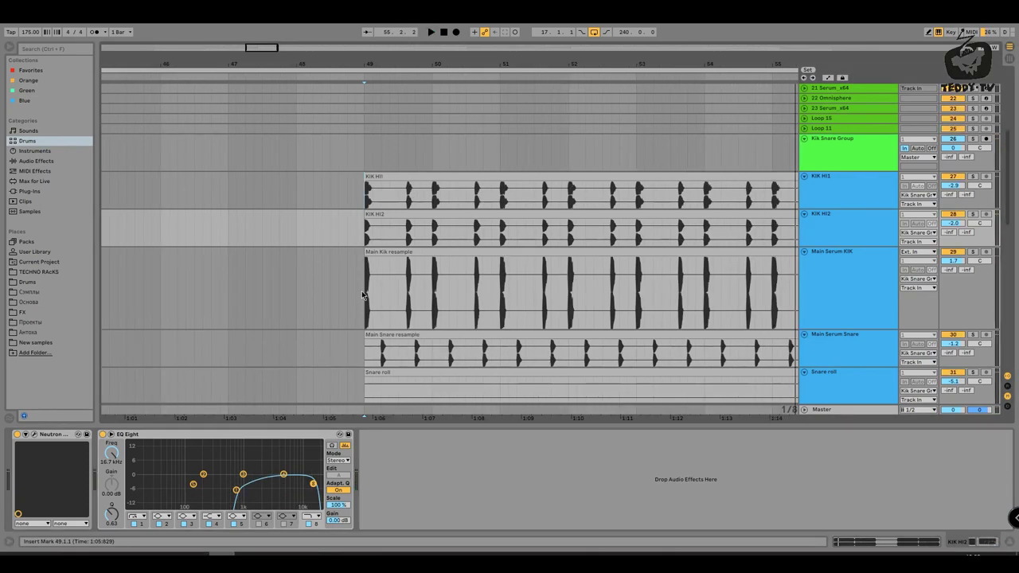
# Solo Main Serum KIK, play it from bar 49, and examine the kick's waveform up close
pyautogui.click(366, 296)
pyautogui.click(971, 252)
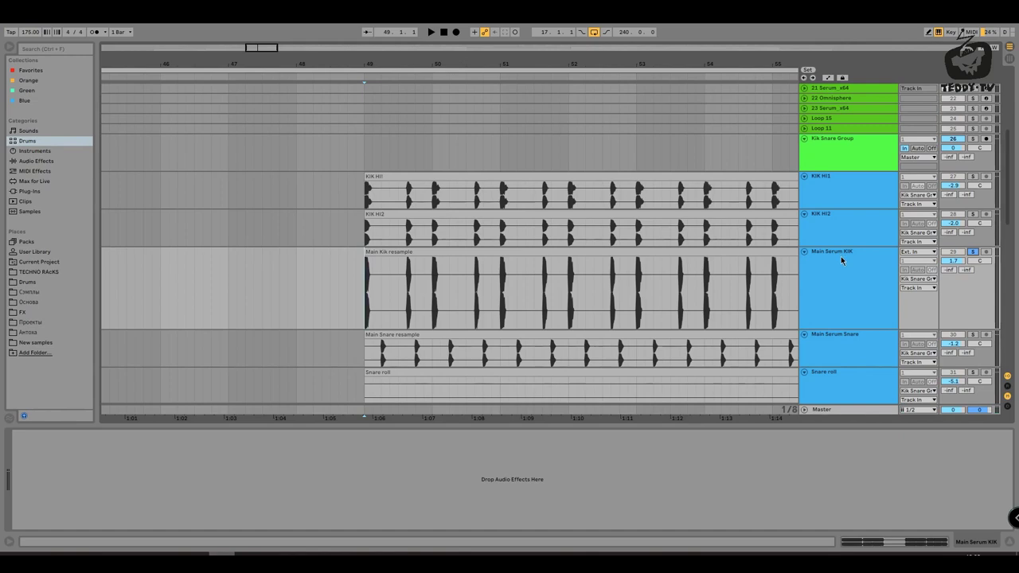
pyautogui.press('space')
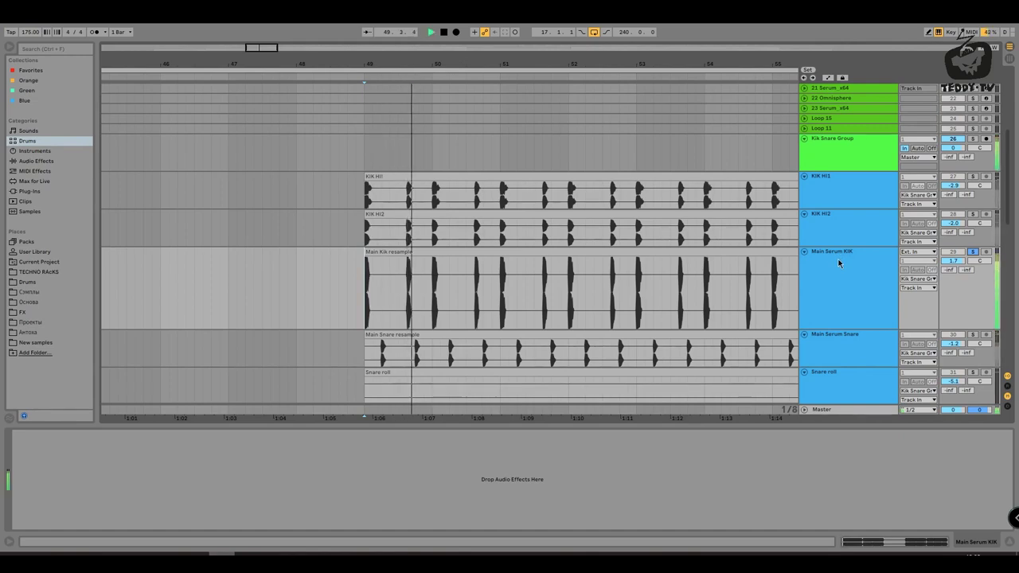
pyautogui.click(837, 261)
pyautogui.press('space')
pyautogui.press('space')
pyautogui.moveTo(362, 62); pyautogui.dragTo(382, 119)
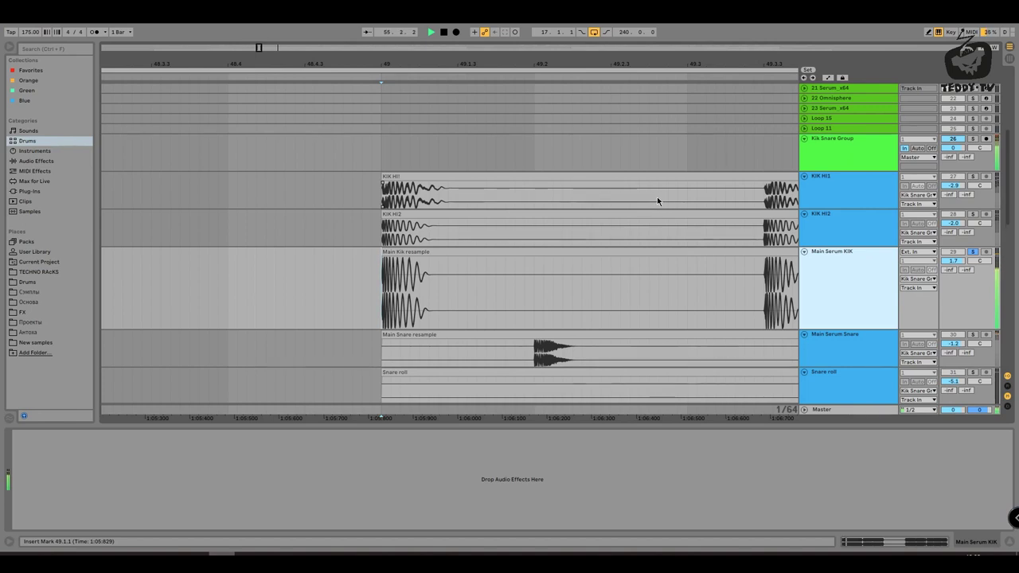
pyautogui.press('space')
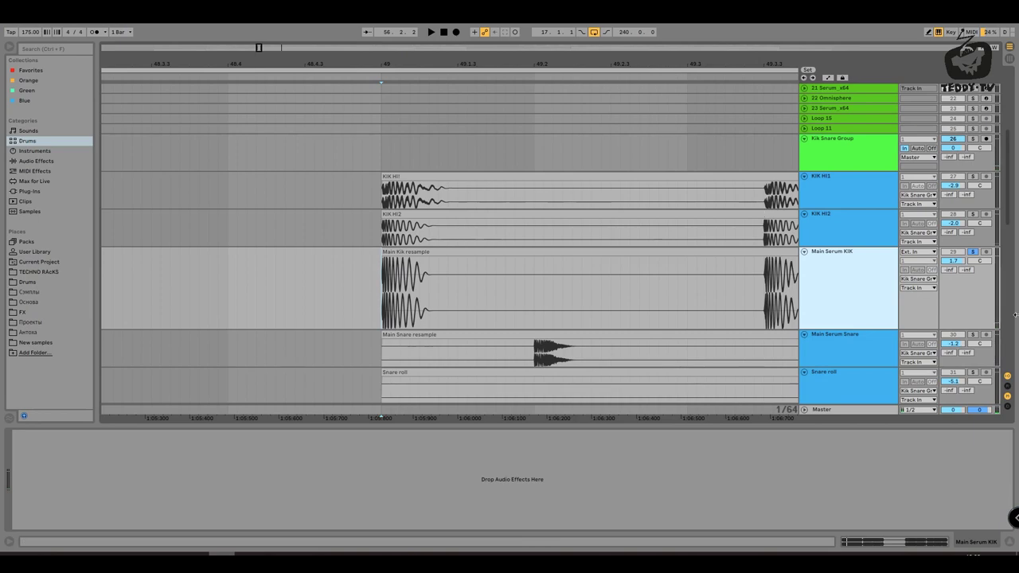
# Play Main Serum KIK once more from bar 49 with the wider arrangement shown, and remove its solo
pyautogui.moveTo(429, 64); pyautogui.dragTo(370, 34)
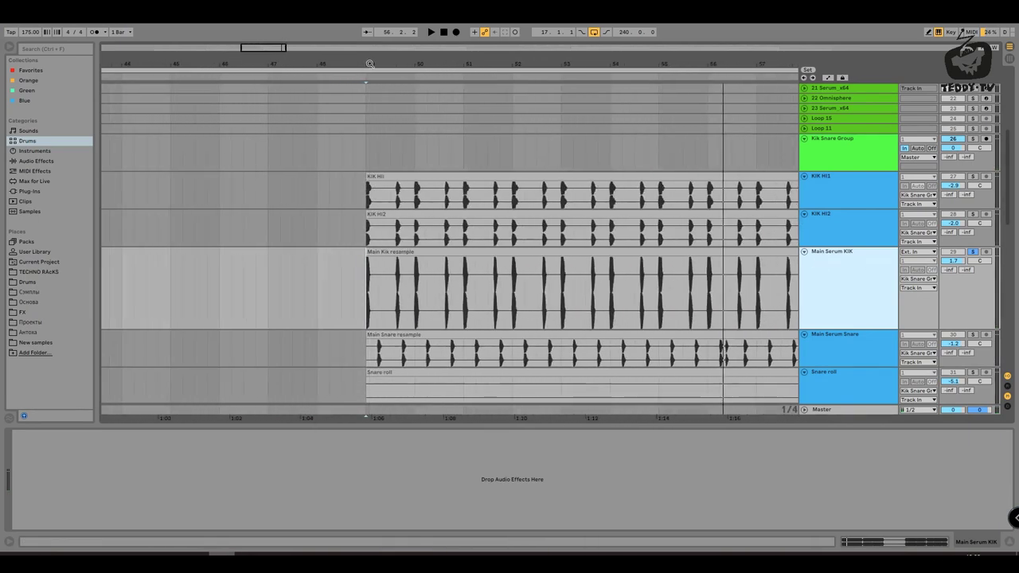
pyautogui.press('space')
pyautogui.click(813, 270)
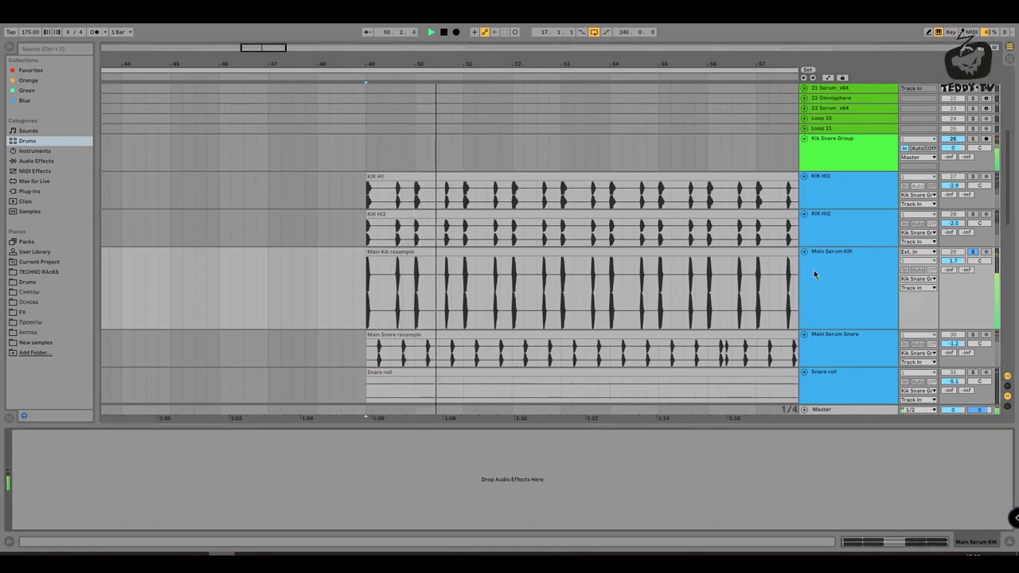
pyautogui.press('space')
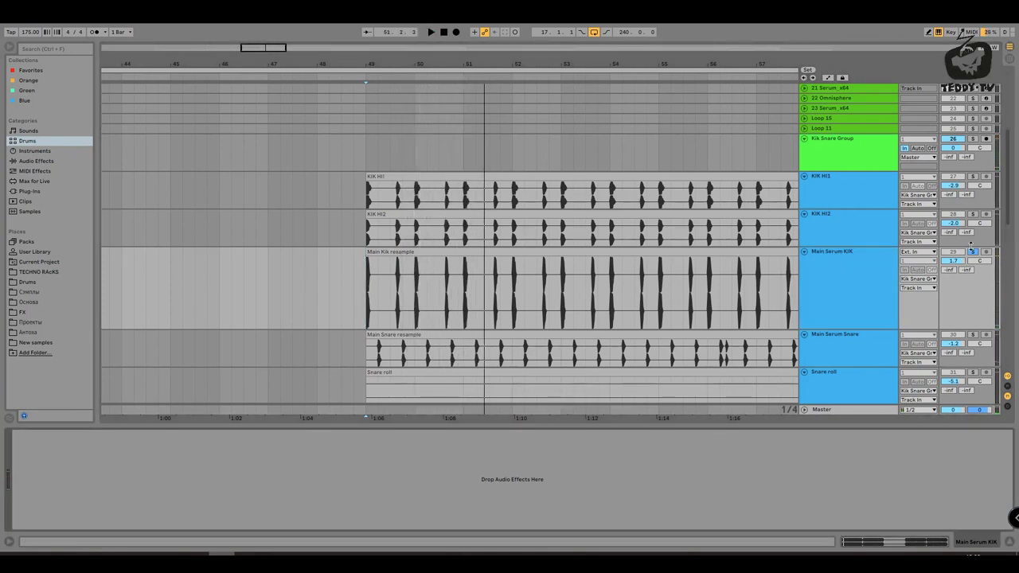
pyautogui.click(972, 252)
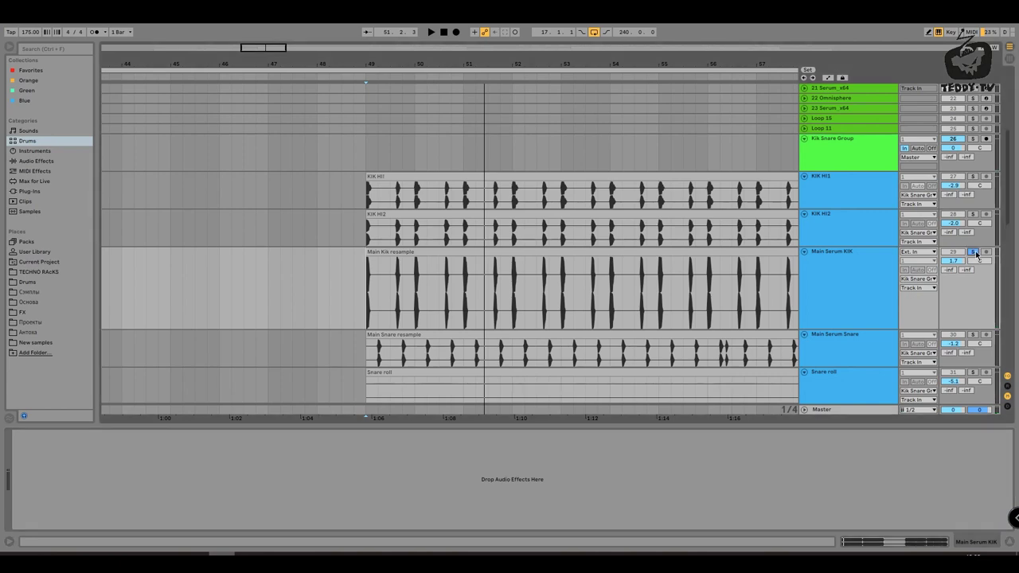
# Check the device chains of Main Serum Snare and Main Serum KIK, and place the insert marker at bar 49 on Main Serum Snare
pyautogui.scroll(-4, 654, 273)
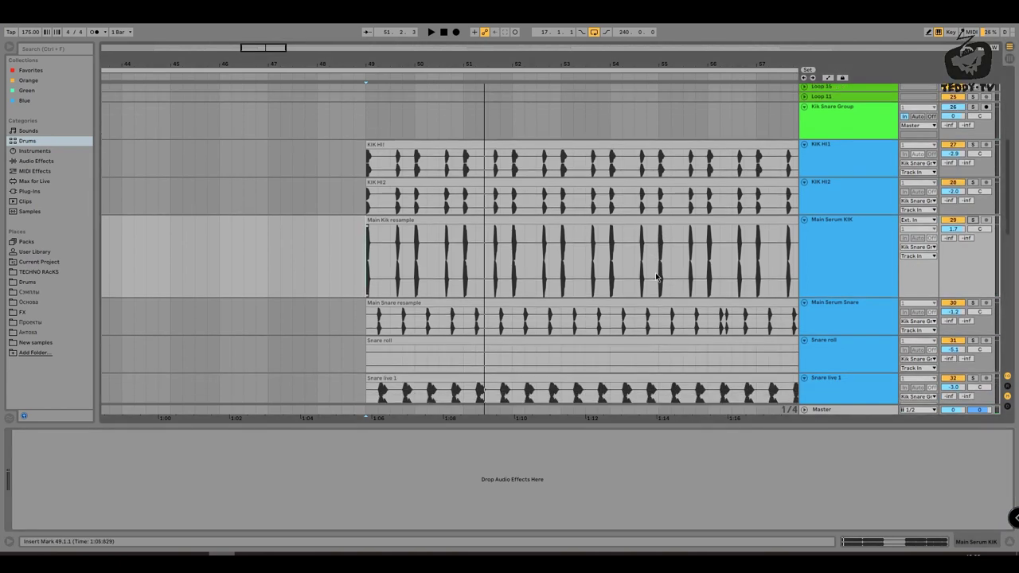
pyautogui.click(830, 275)
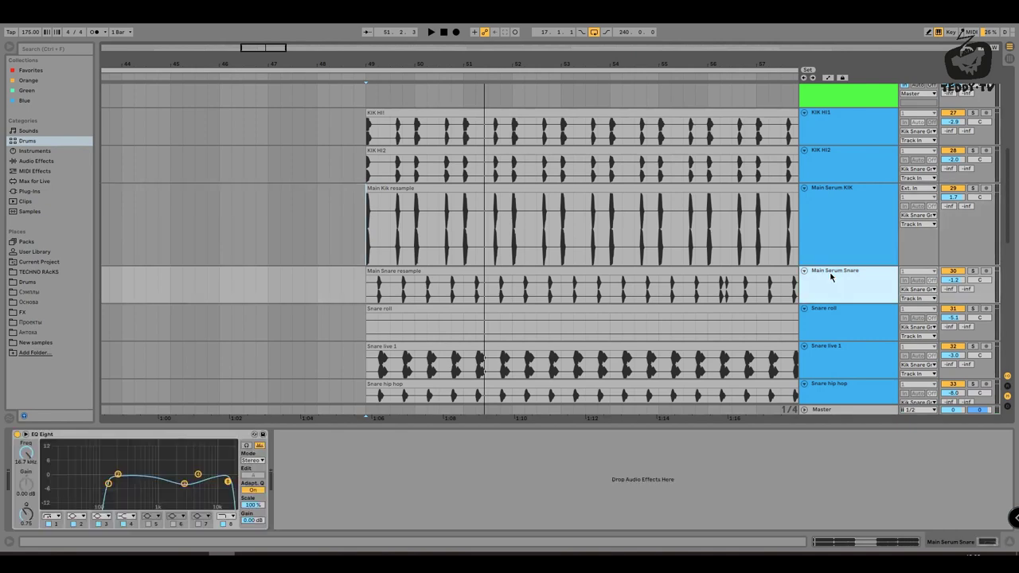
pyautogui.click(837, 220)
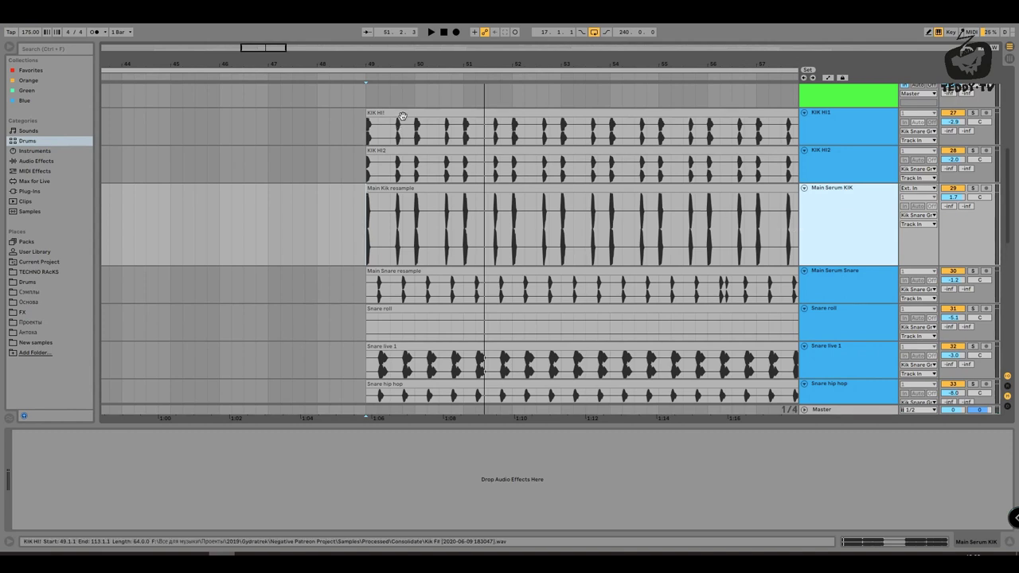
pyautogui.click(367, 226)
pyautogui.scroll(-1, 373, 256)
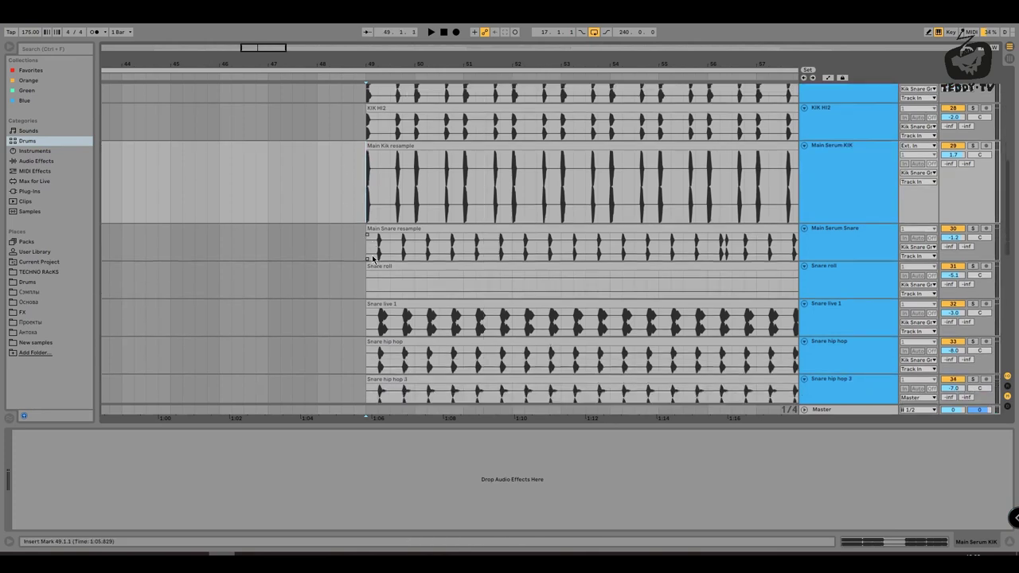
pyautogui.click(369, 259)
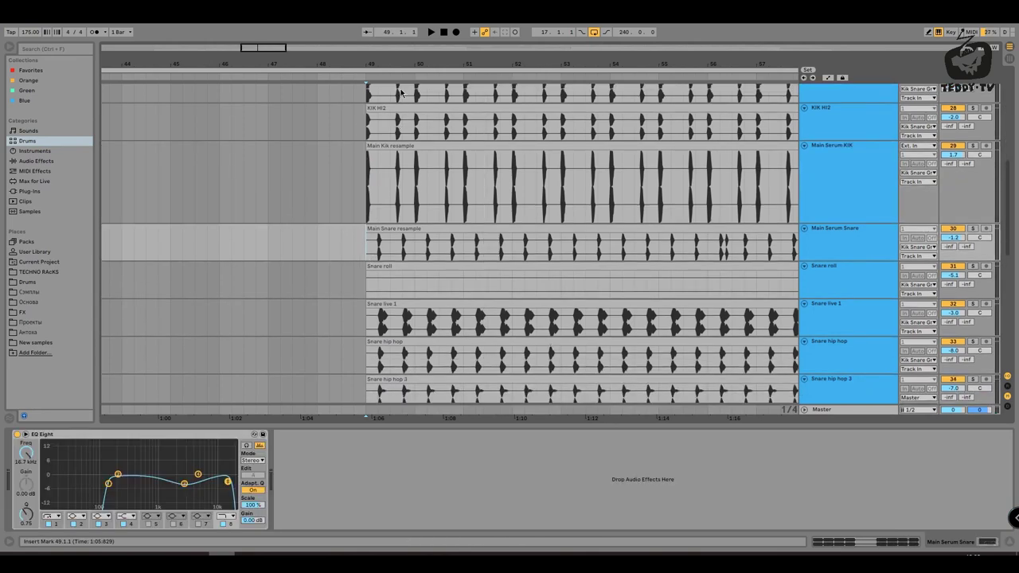
# Solo Main Serum KIK, KIK HI2 and KIK HI1 together and play the combined kick from bar 49
pyautogui.scroll(2, 788, 205)
pyautogui.click(972, 230)
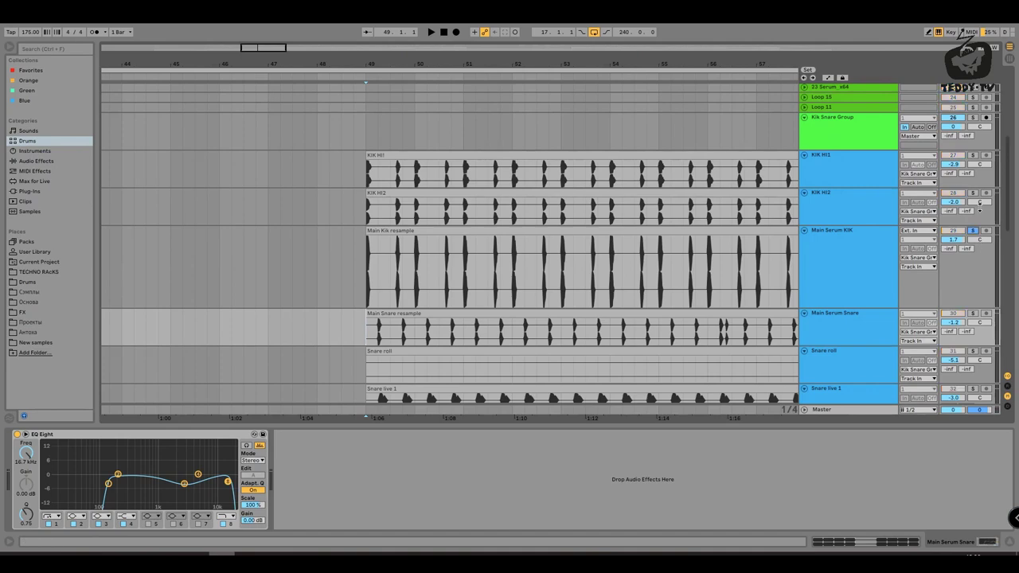
pyautogui.click(972, 194)
pyautogui.press('space')
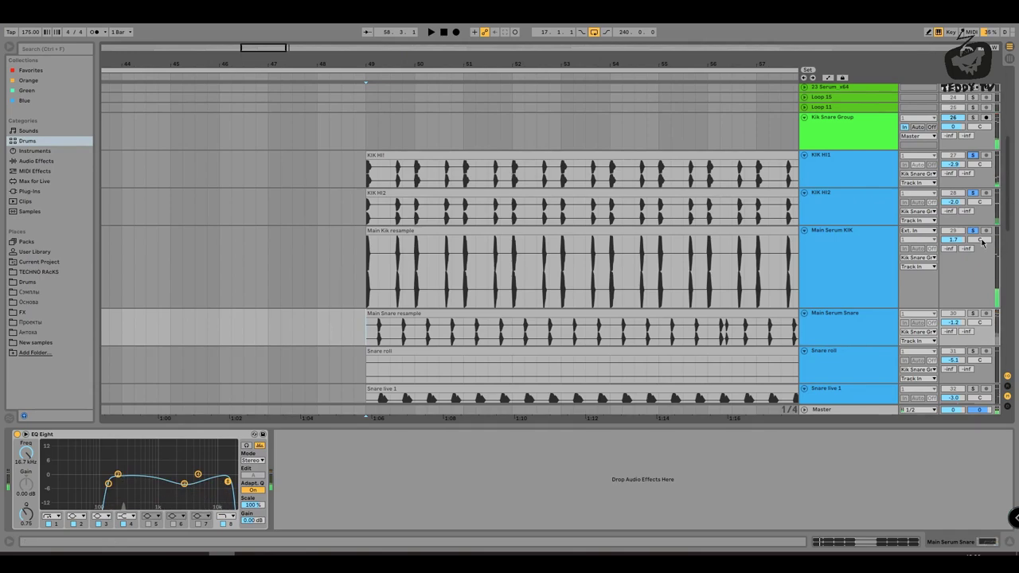
# Solo Main Serum Snare with its EQ Eight shown and play it from bar 49
pyautogui.scroll(-3, 748, 247)
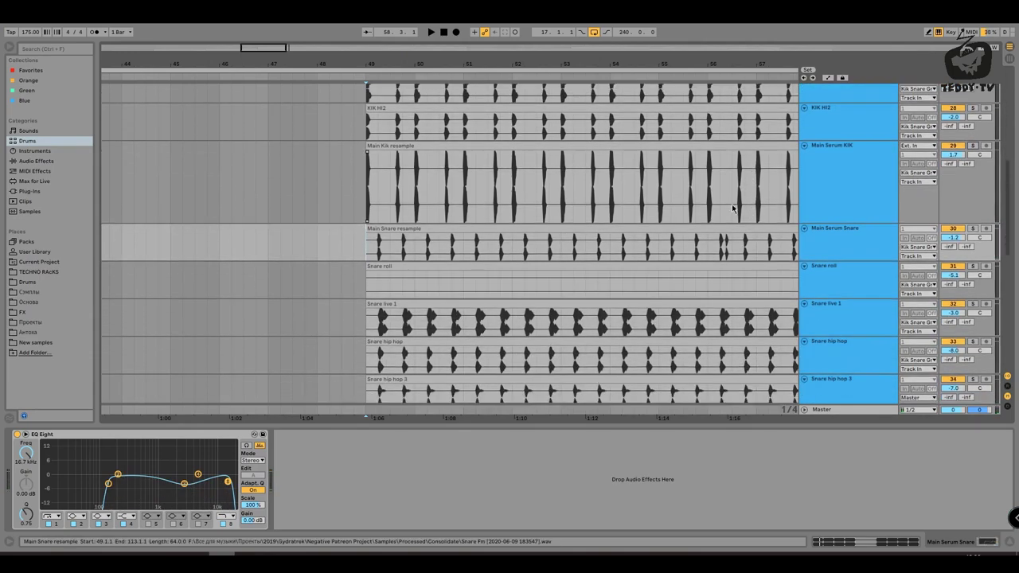
pyautogui.moveTo(518, 62); pyautogui.dragTo(407, 51)
pyautogui.click(863, 248)
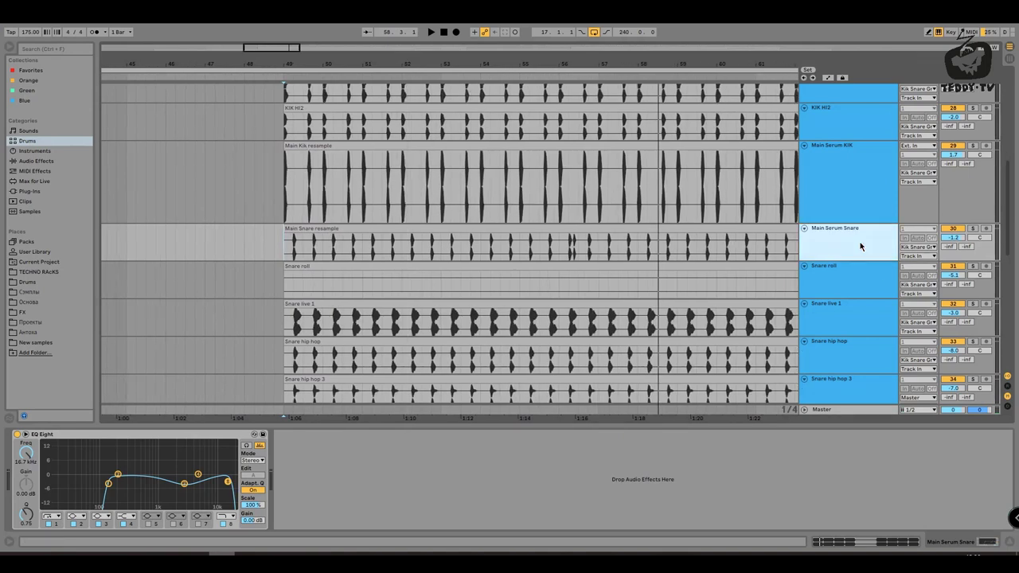
pyautogui.click(972, 229)
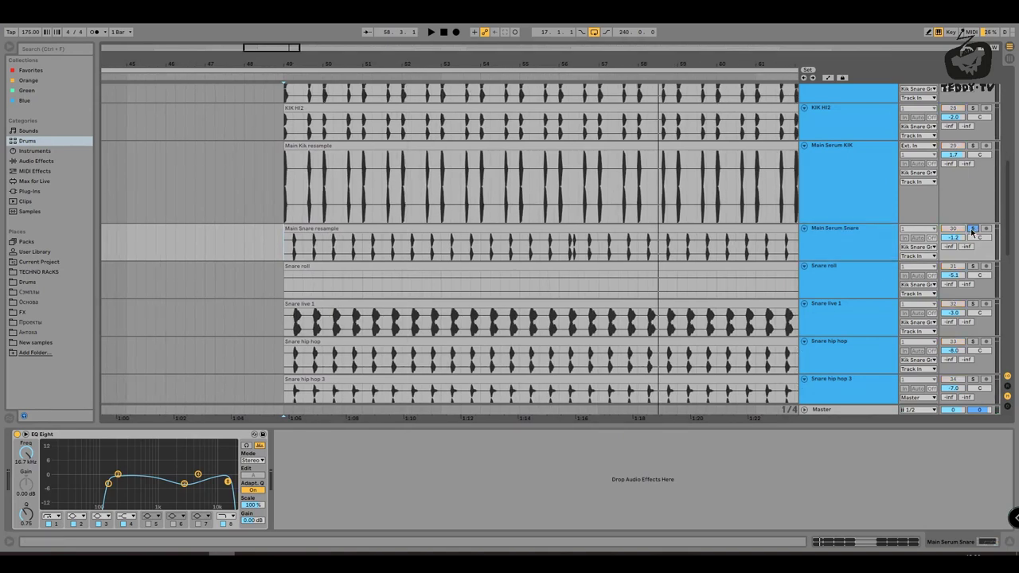
pyautogui.press('space')
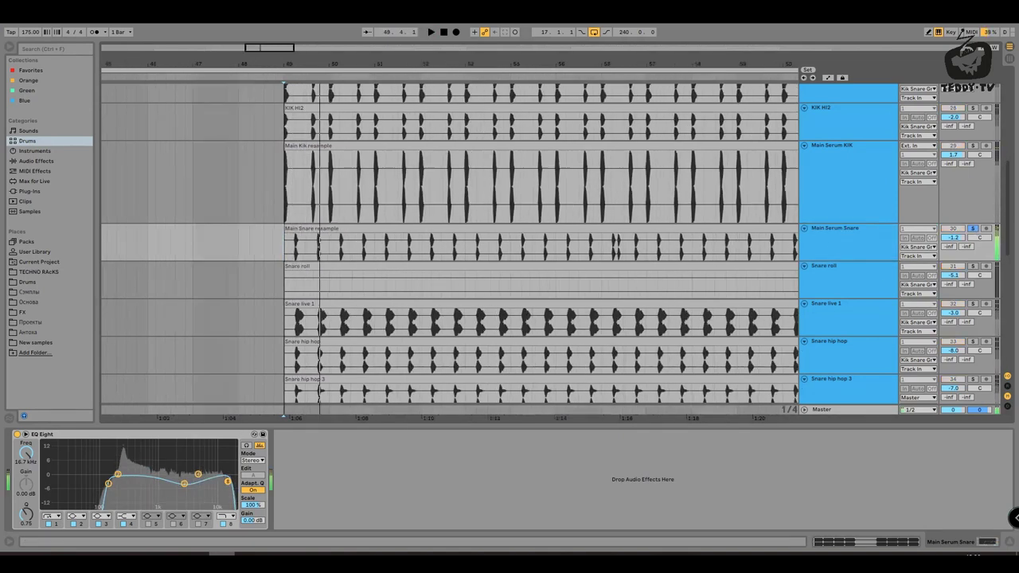
# Examine the first snare hit's waveform at 49.2 on Main Serum Snare and play the soloed track from there
pyautogui.moveTo(288, 51); pyautogui.dragTo(374, 253)
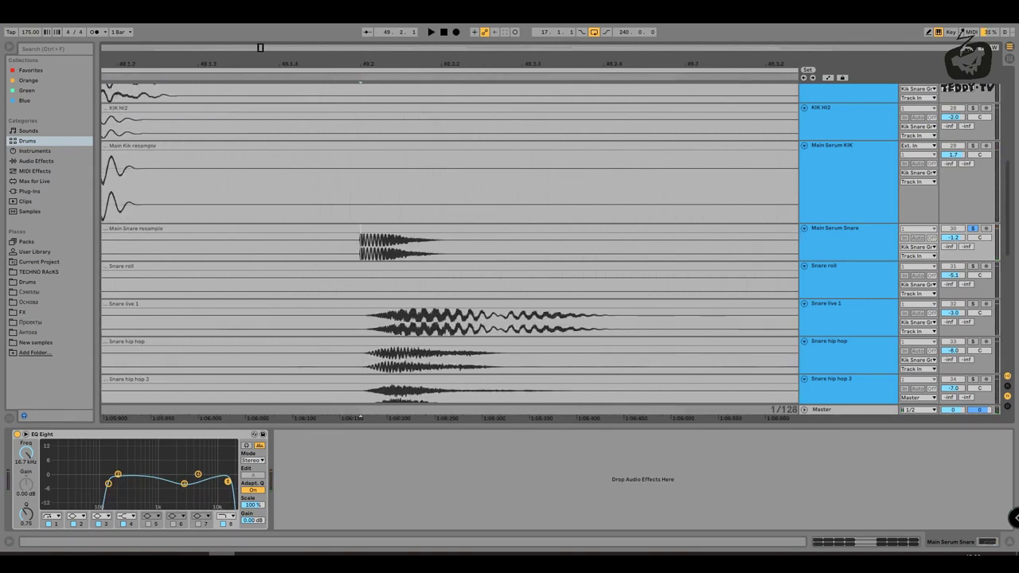
pyautogui.moveTo(363, 62); pyautogui.dragTo(370, 6)
pyautogui.press('space')
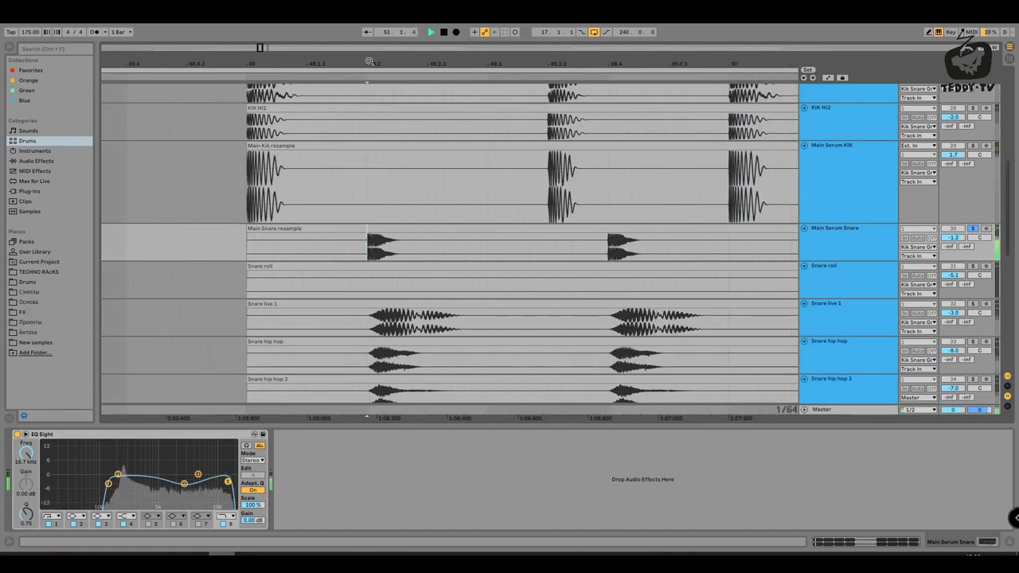
pyautogui.moveTo(370, 58); pyautogui.dragTo(370, 20)
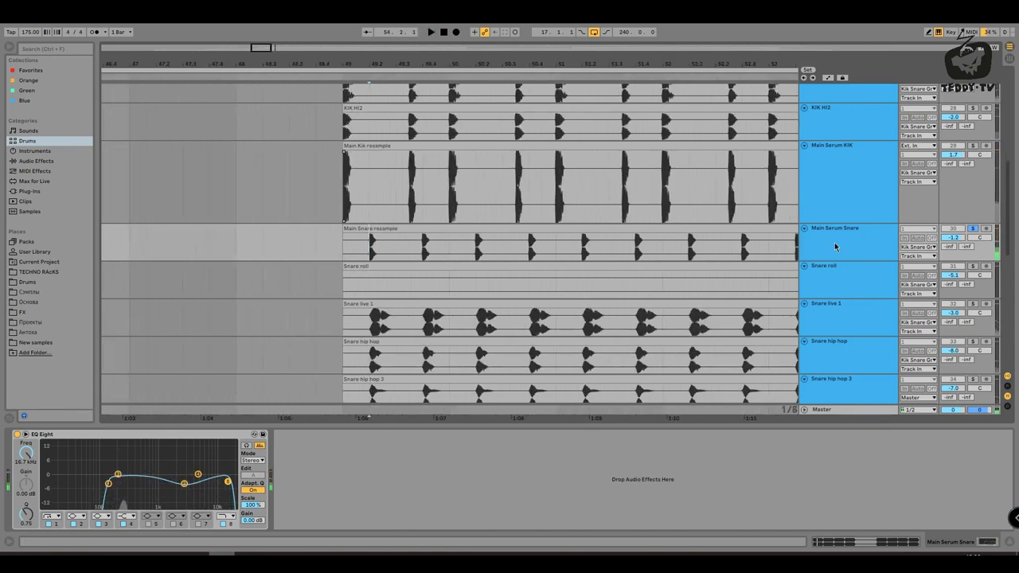
# Set band 3 of Main Serum Snare's EQ Eight to 3.03 kHz and -4.59 dB, and play the track from bar 49
pyautogui.press('space')
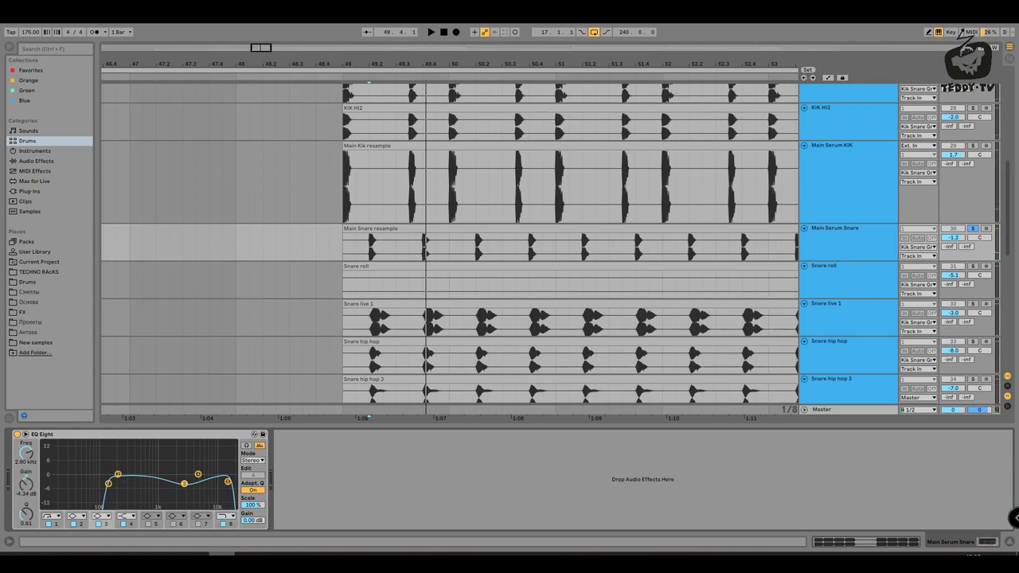
pyautogui.click(98, 524)
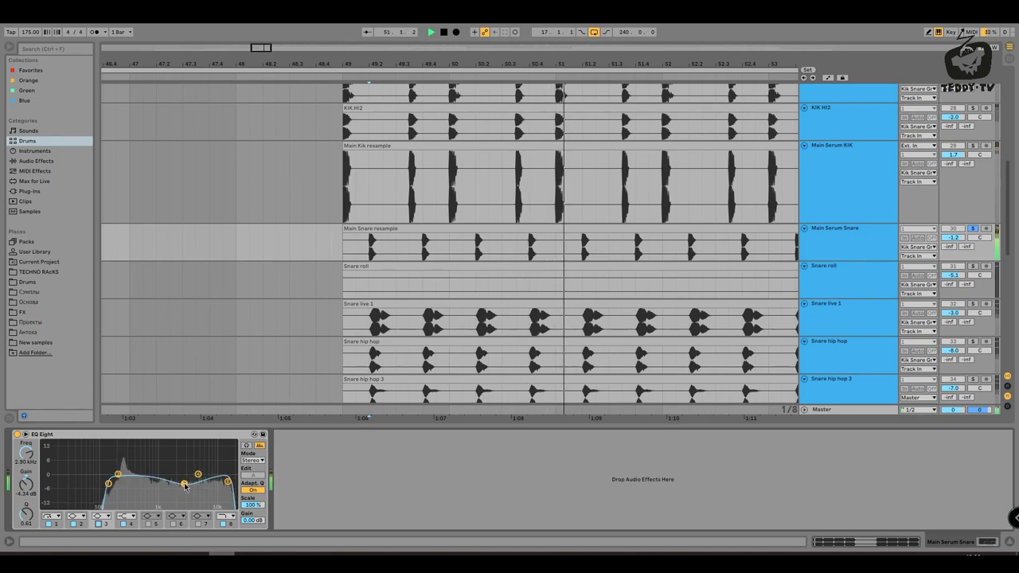
pyautogui.moveTo(184, 482)
pyautogui.mouseDown()
pyautogui.moveTo(186, 451)
pyautogui.moveTo(186, 485)
pyautogui.mouseUp()
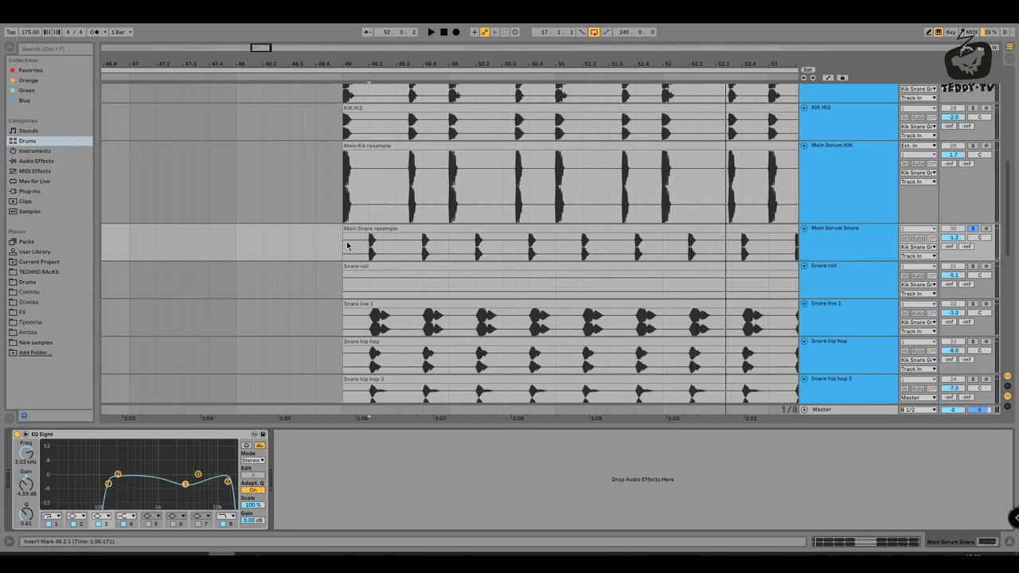
pyautogui.click(347, 246)
pyautogui.press('space')
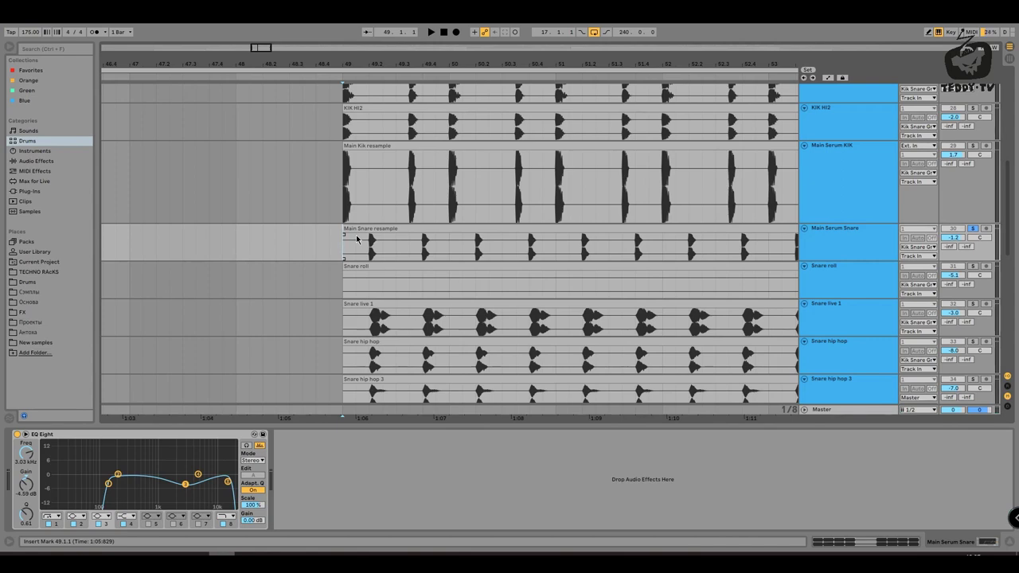
pyautogui.press('space')
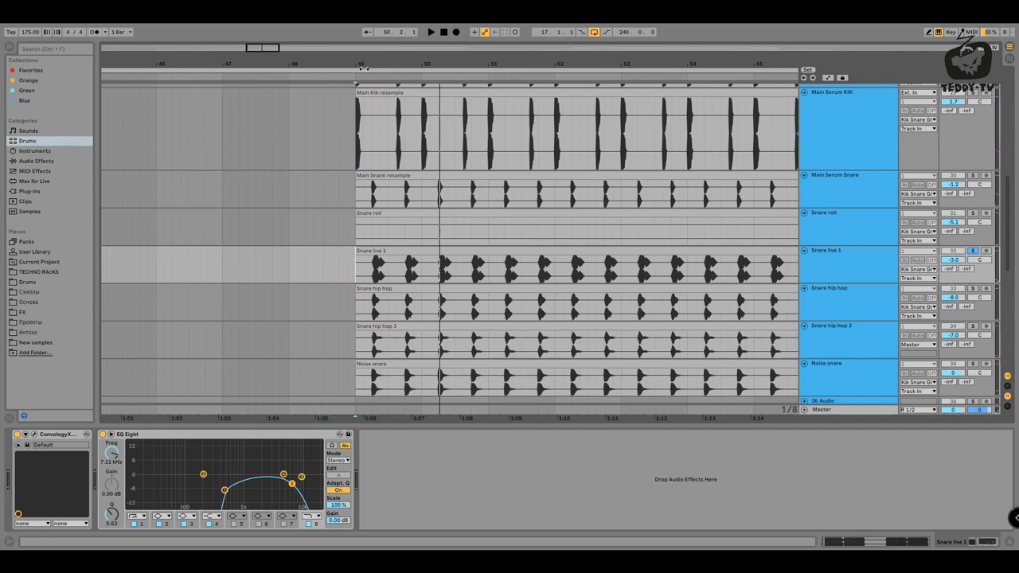
# Move the Snare roll track out of the main snare layers to directly below Noise snare
pyautogui.moveTo(622, 65); pyautogui.dragTo(430, 22)
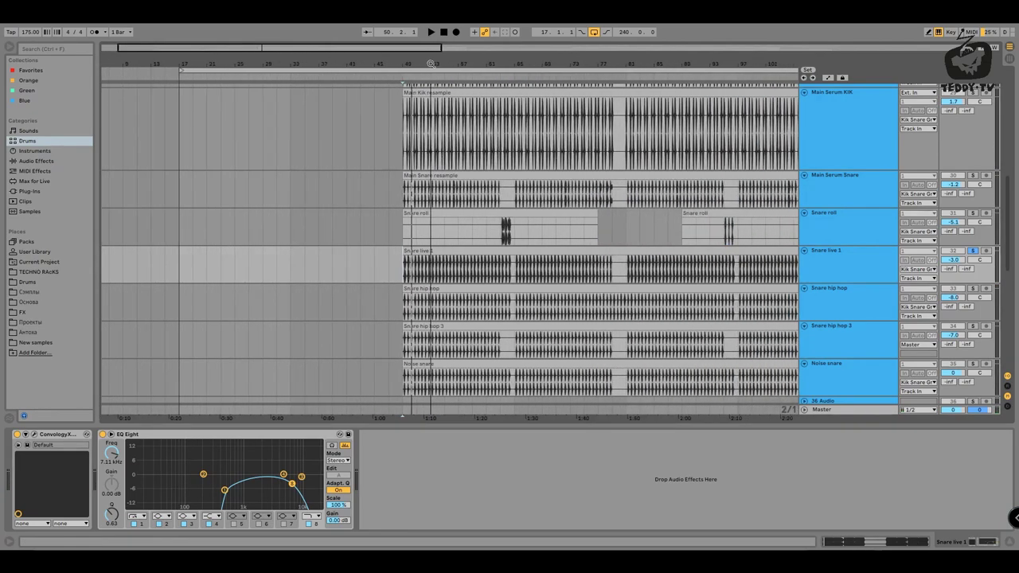
pyautogui.click(502, 226)
pyautogui.moveTo(504, 65)
pyautogui.mouseDown()
pyautogui.moveTo(507, 95)
pyautogui.moveTo(507, 65)
pyautogui.mouseUp()
pyautogui.scroll(-2, 624, 214)
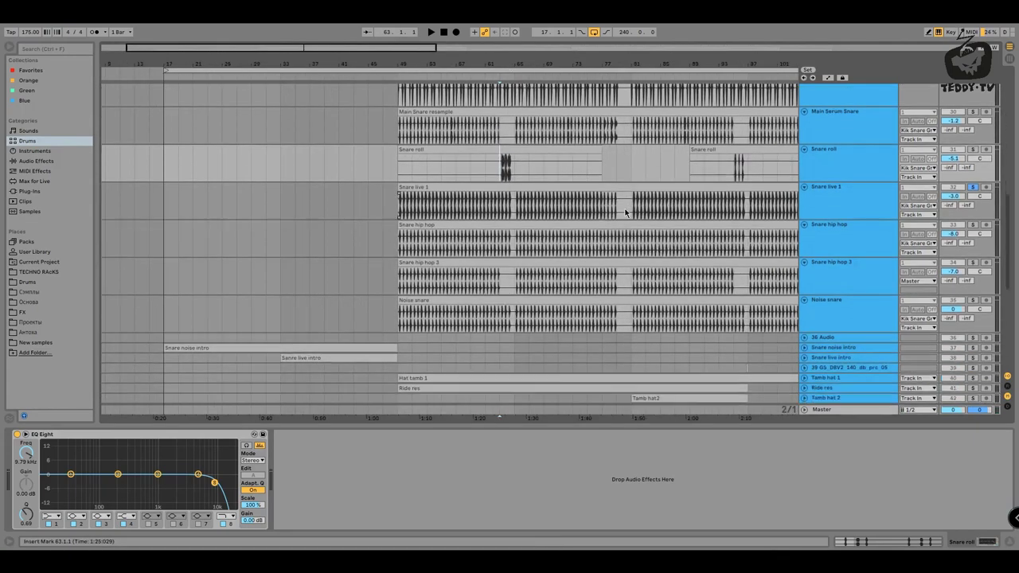
pyautogui.moveTo(835, 151); pyautogui.dragTo(817, 330)
pyautogui.scroll(5, 575, 254)
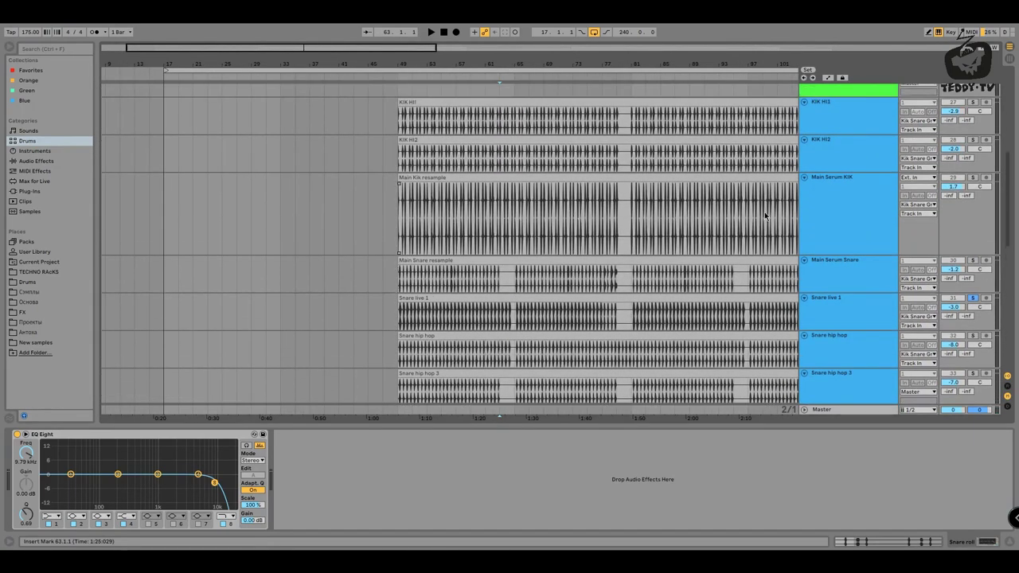
# Place the insert marker at bar 49 on Snare live 1 and play the soloed track
pyautogui.click(841, 279)
pyautogui.scroll(-2, 912, 279)
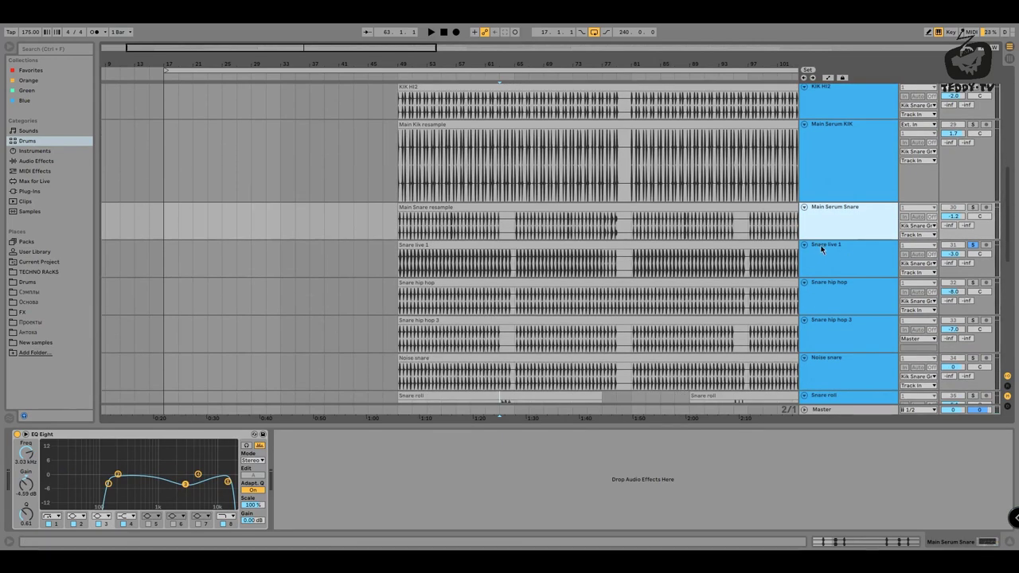
pyautogui.click(391, 261)
pyautogui.moveTo(400, 60); pyautogui.dragTo(419, 264)
pyautogui.press('space')
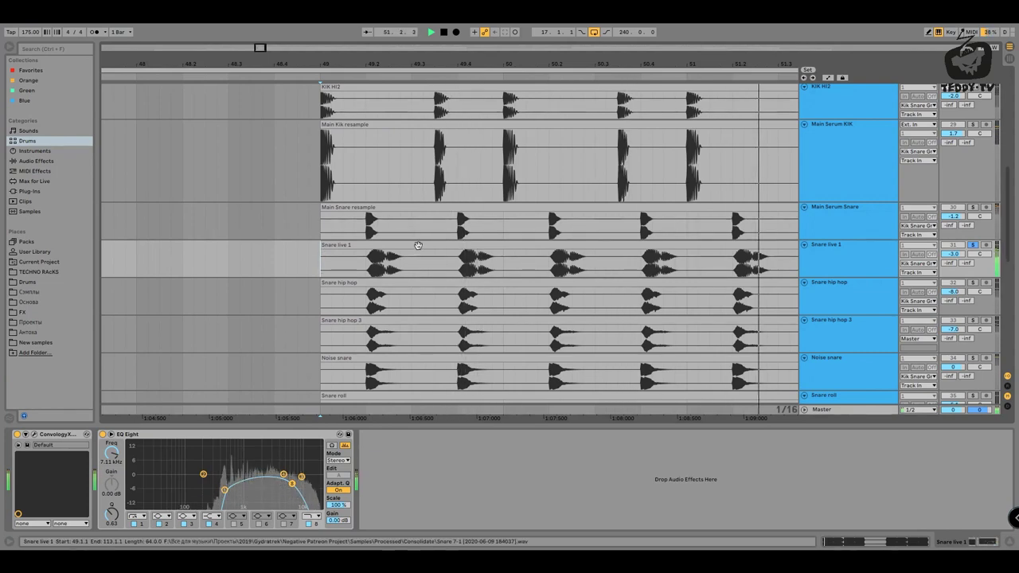
# Open the Snare live 1 clip's sample settings and play the selected clip from bar 49
pyautogui.doubleClick(418, 245)
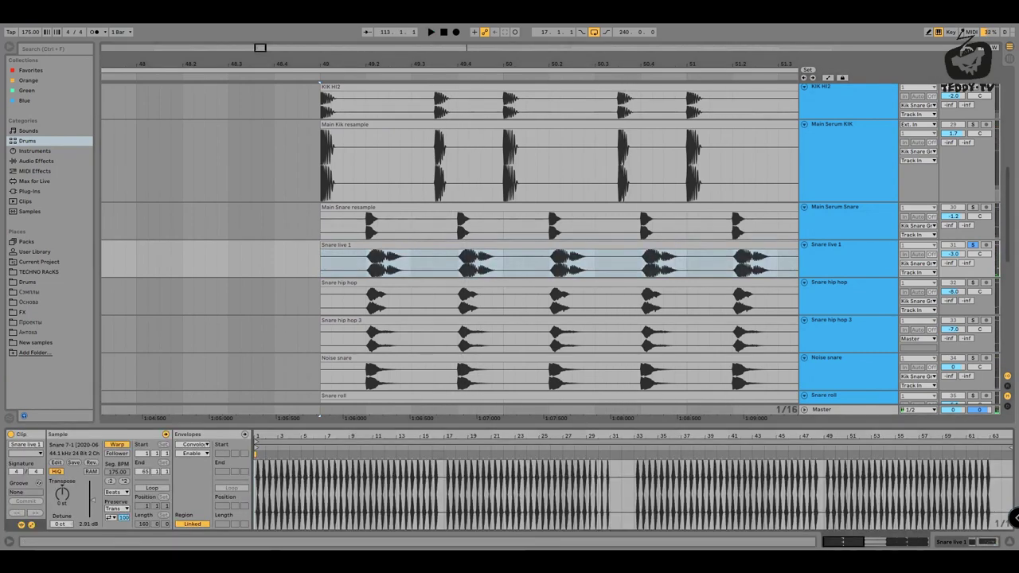
pyautogui.press('space')
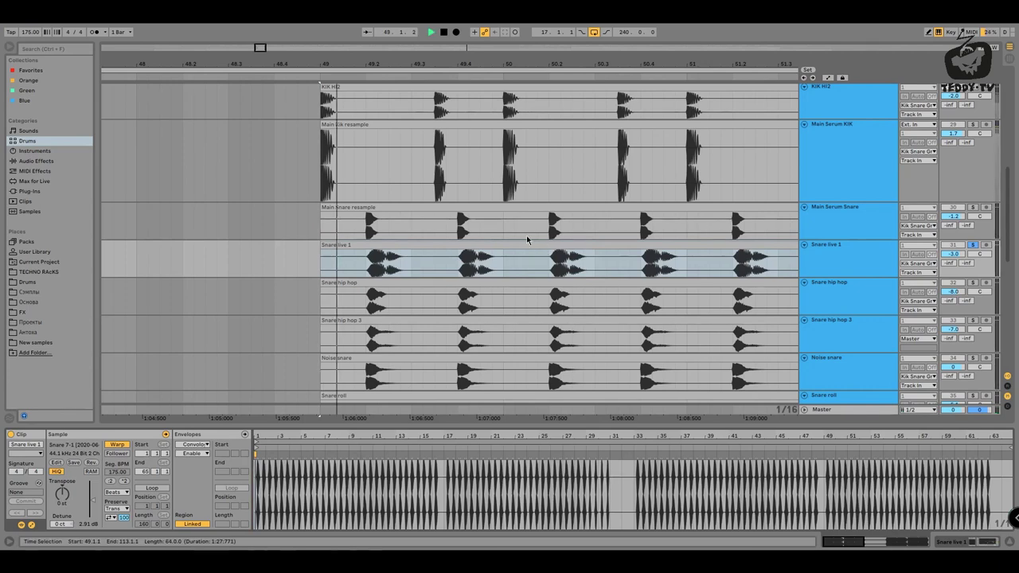
pyautogui.click(369, 245)
pyautogui.press('space')
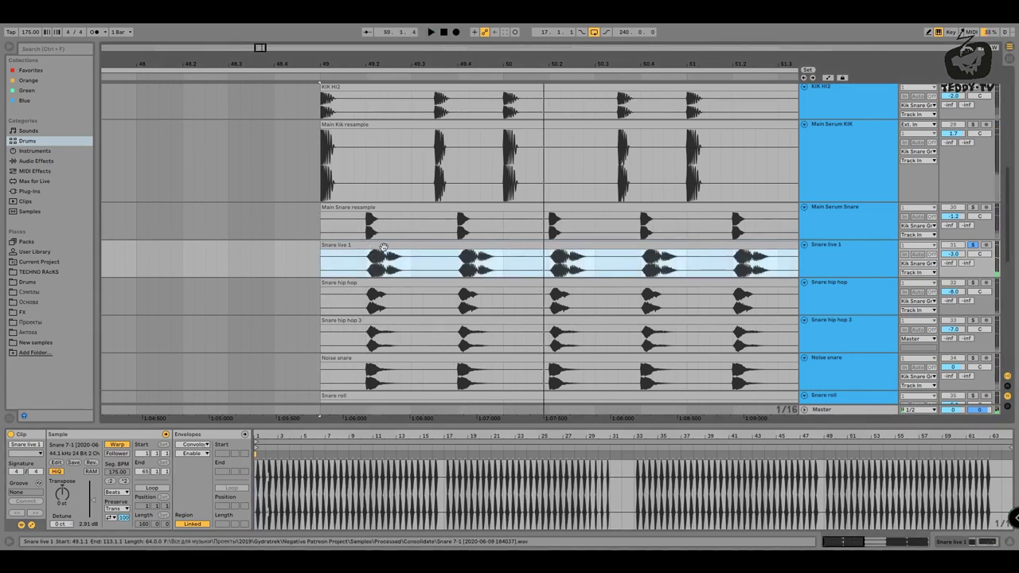
# Bypass EQ Eight on Snare live 1 and play the soloed snare without it
pyautogui.hotkey('shift', 'Tab')
pyautogui.click(103, 435)
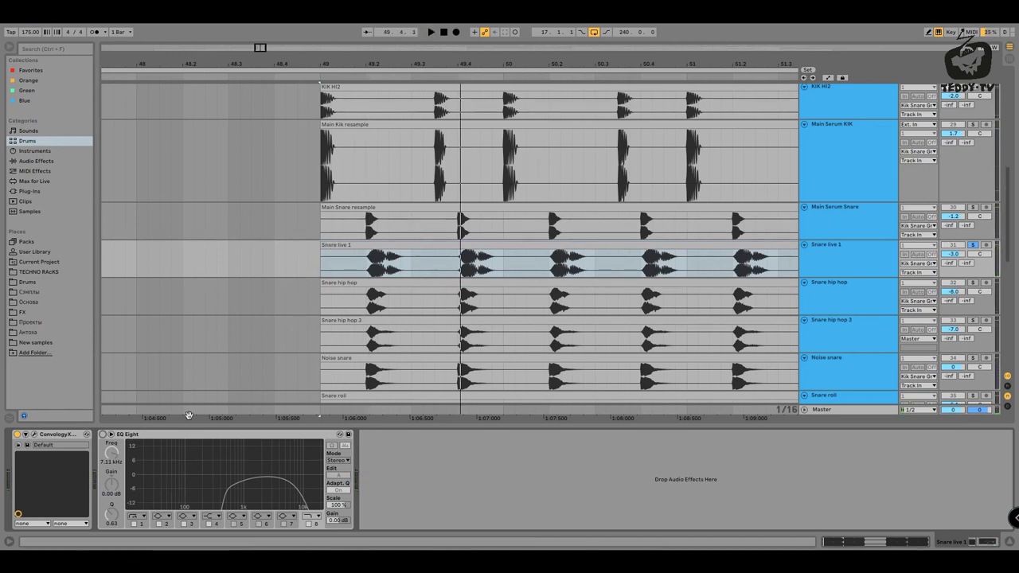
pyautogui.press('space')
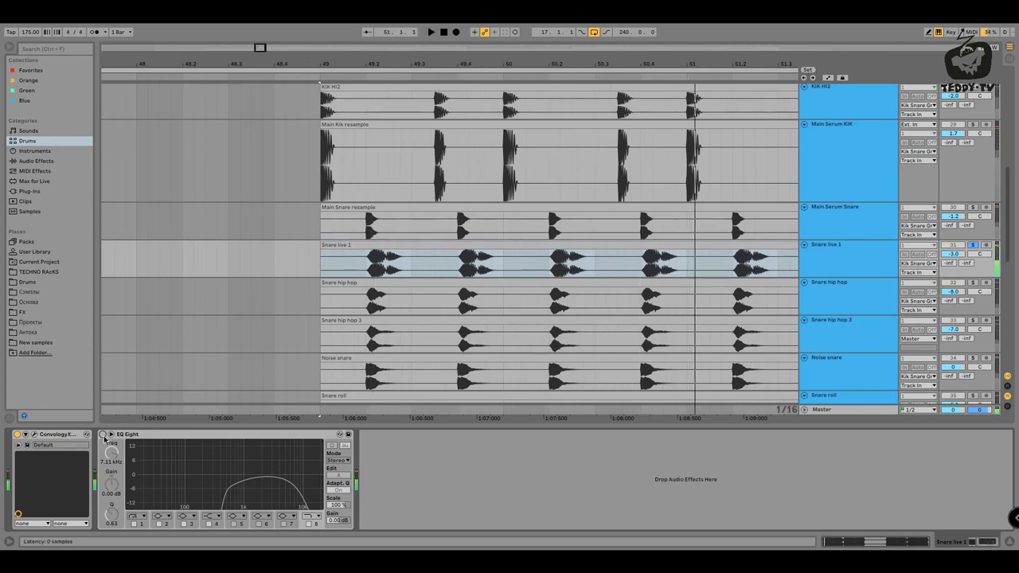
pyautogui.press('space')
pyautogui.click(368, 261)
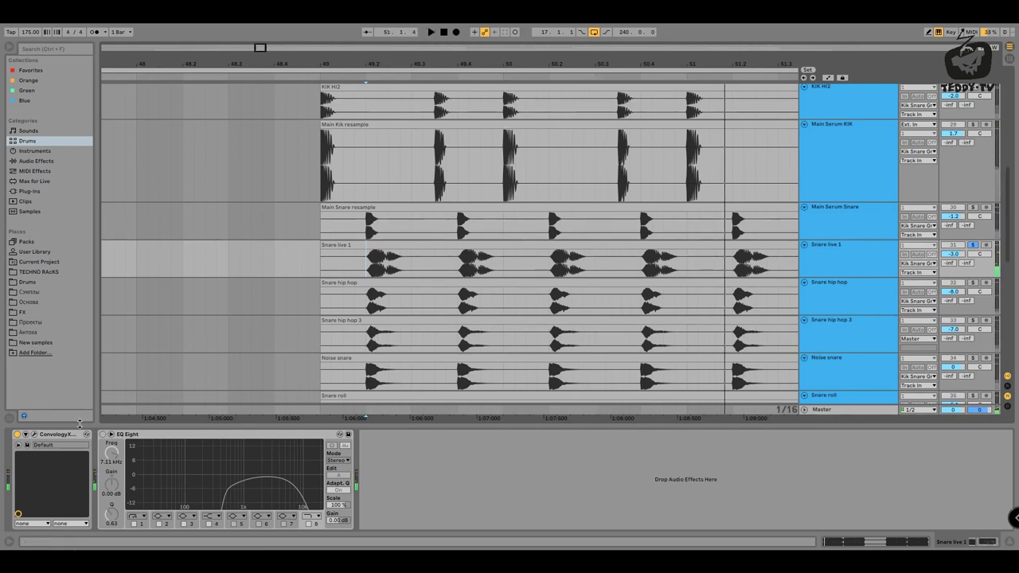
# Try the Snare live 1 clip transposed to -12 st during playback, and restore its transposition to 0 st
pyautogui.doubleClick(318, 258)
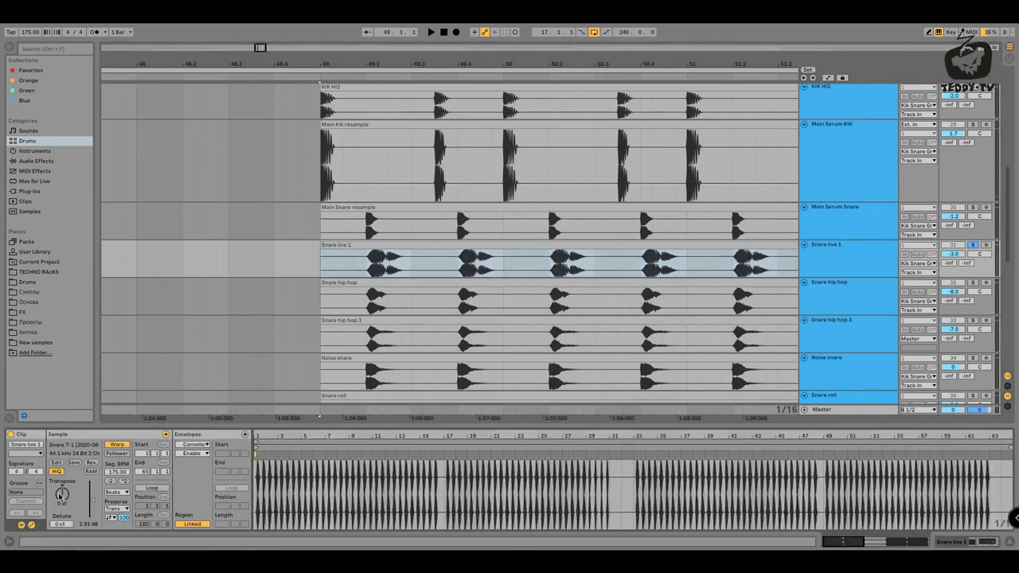
pyautogui.press('space')
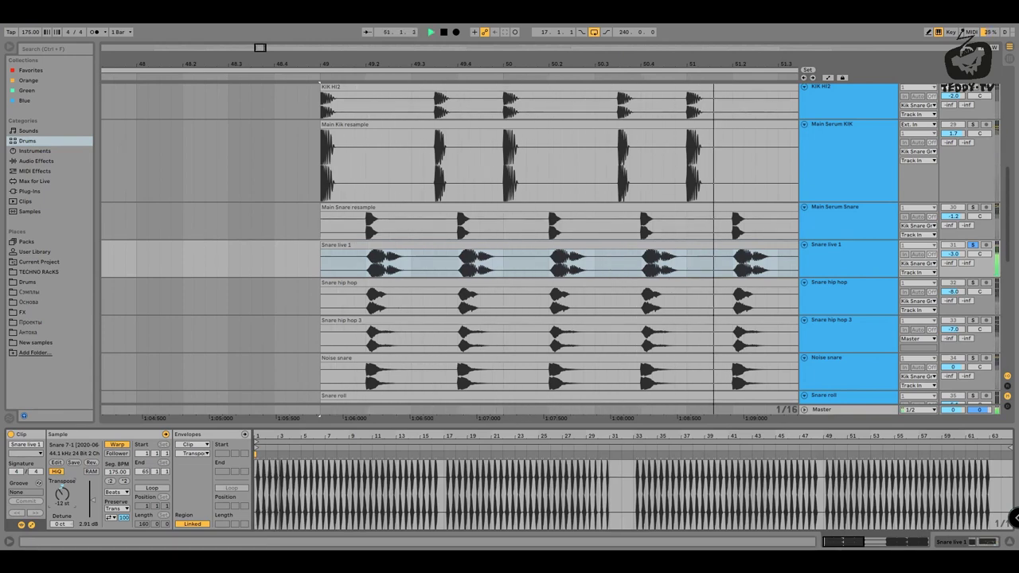
pyautogui.doubleClick(859, 265)
pyautogui.click(353, 245)
pyautogui.doubleClick(352, 245)
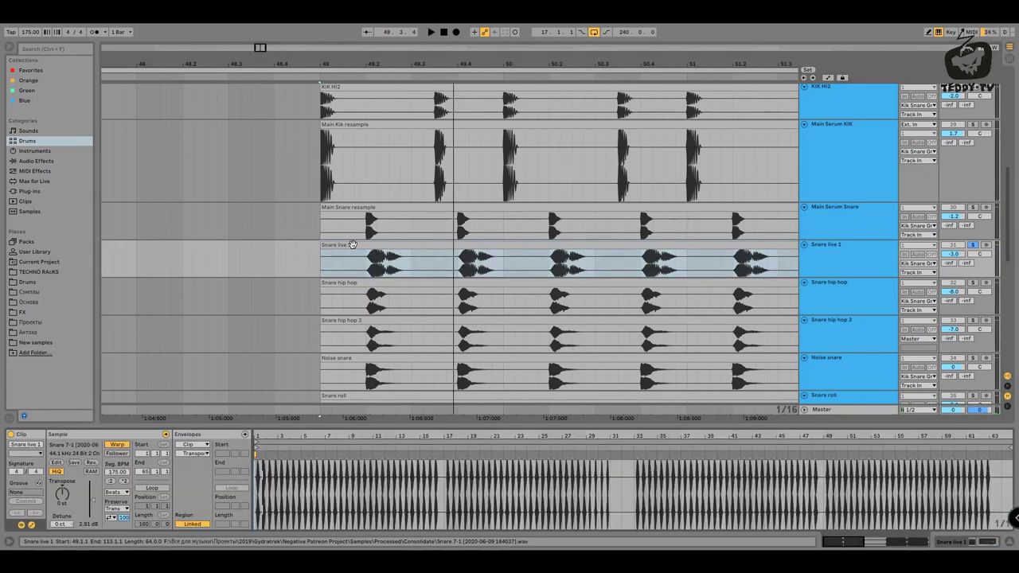
# Re-enable EQ Eight on Snare live 1, open its Convology XT reverb and play the track from bar 49
pyautogui.click(890, 256)
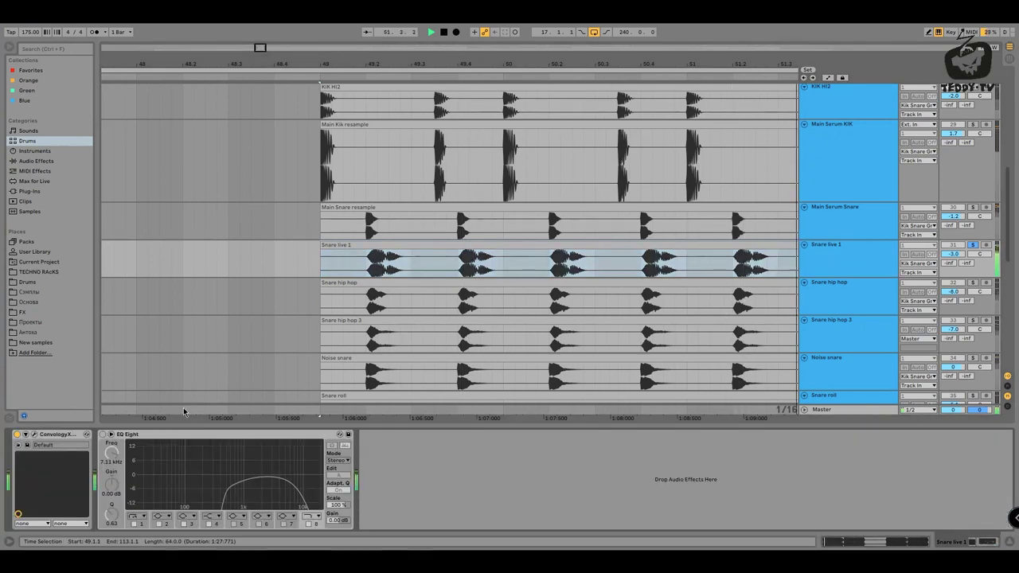
pyautogui.click(35, 436)
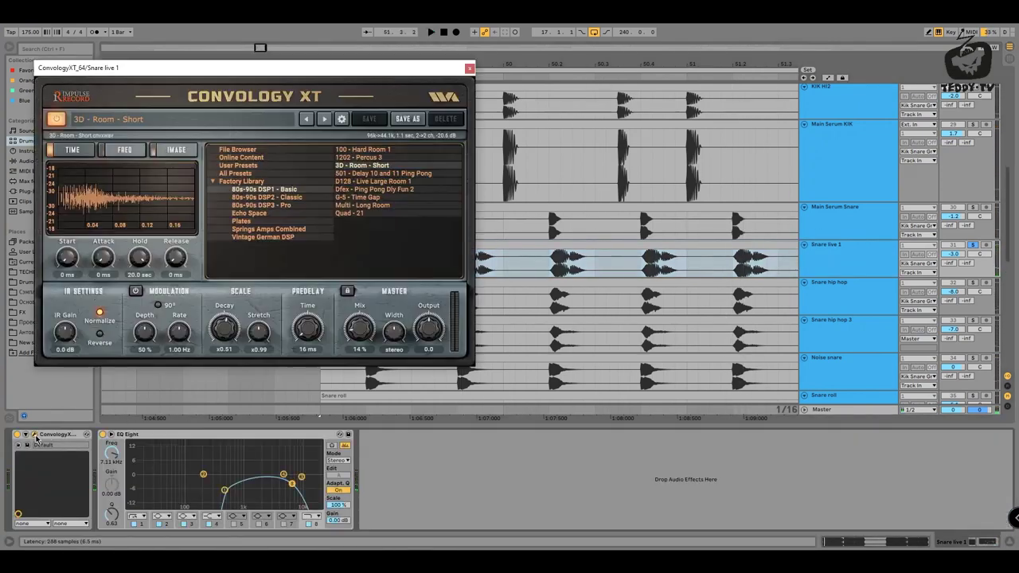
pyautogui.moveTo(564, 65)
pyautogui.mouseDown()
pyautogui.moveTo(564, 120)
pyautogui.moveTo(564, 51)
pyautogui.mouseUp()
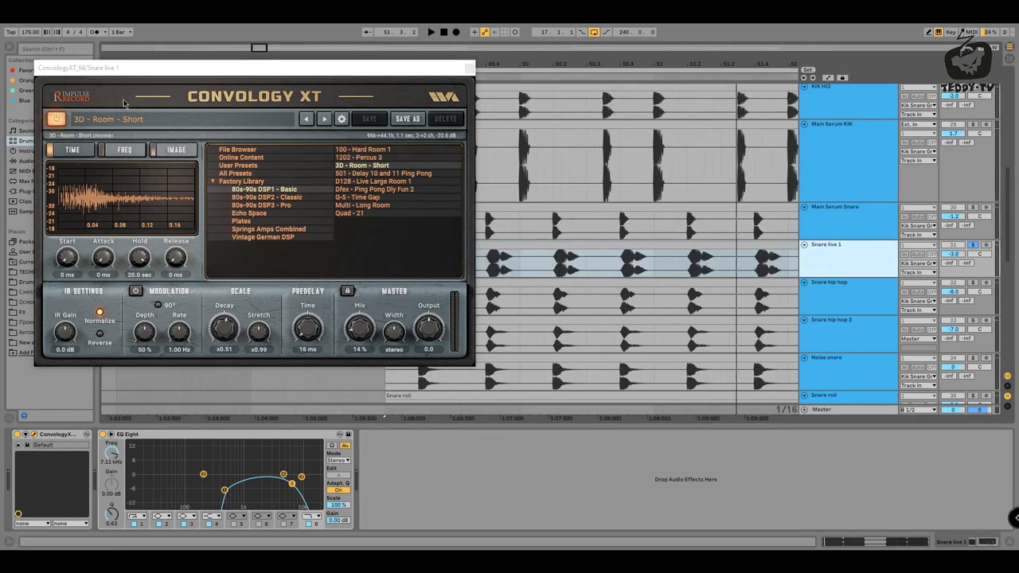
pyautogui.press('space')
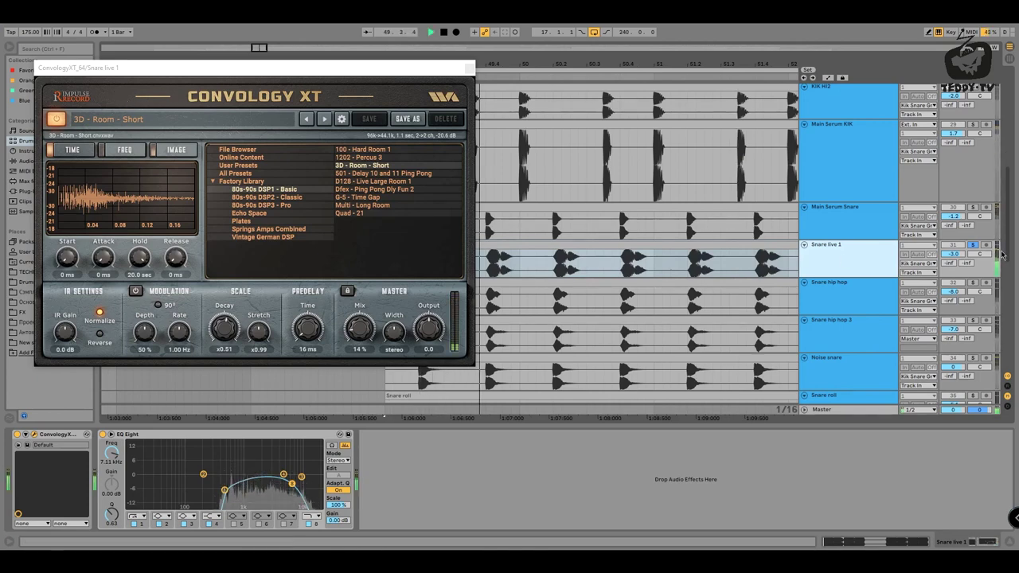
# Compare Snare live 1 with Convology XT and EQ Eight bypassed and re-enabled, and close the reverb window
pyautogui.press('space')
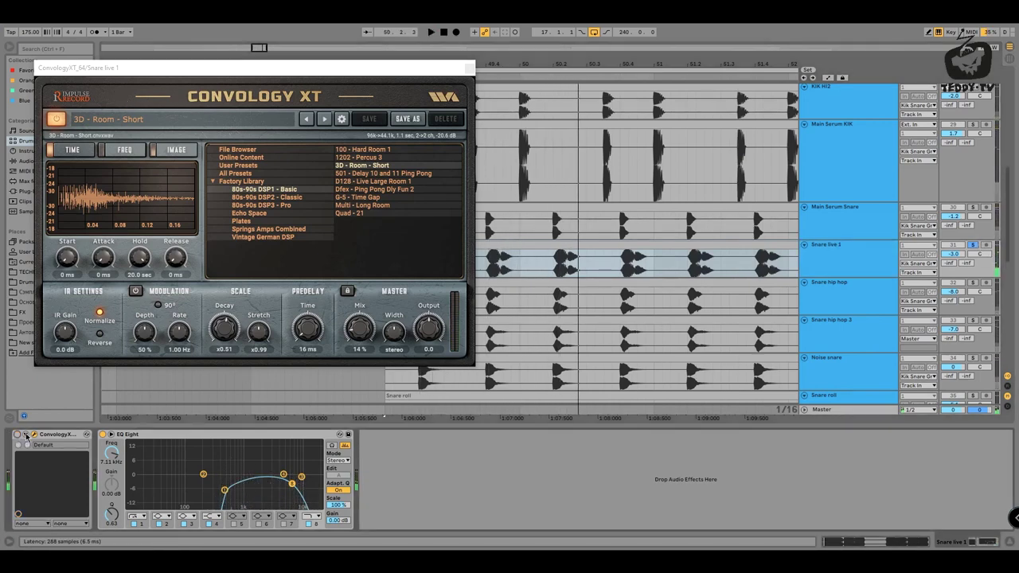
pyautogui.click(105, 434)
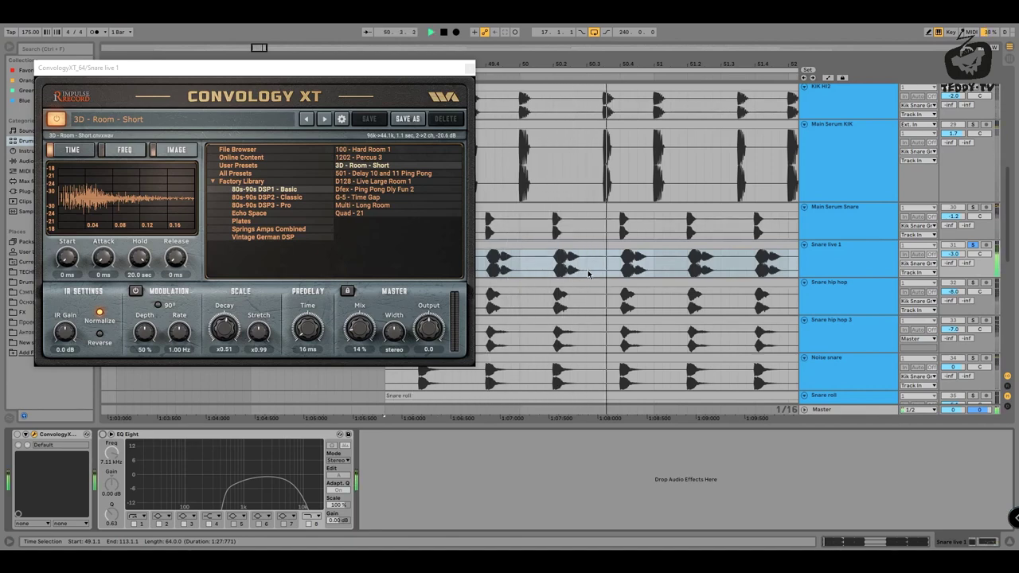
pyautogui.press('space')
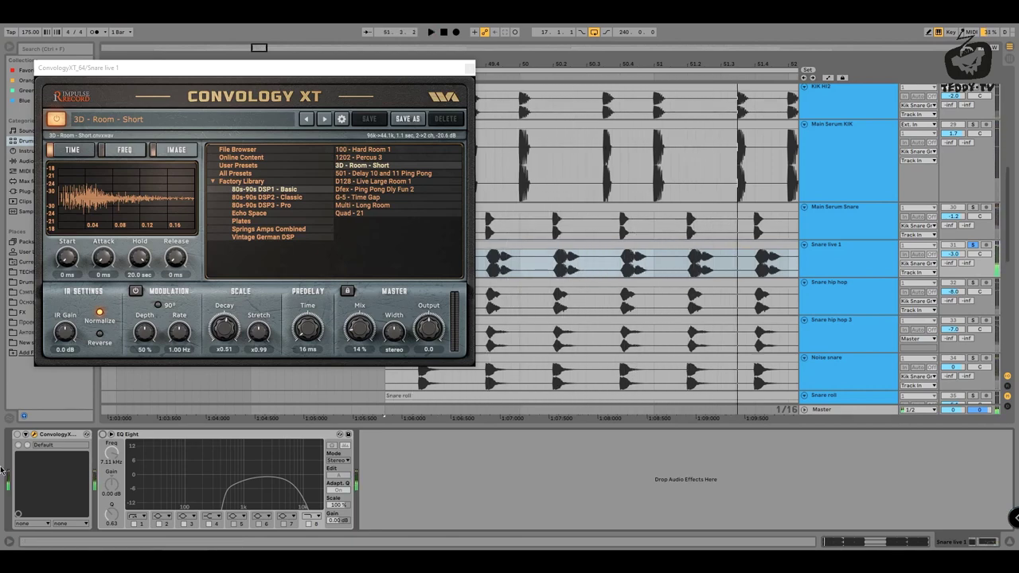
pyautogui.click(105, 436)
pyautogui.press('space')
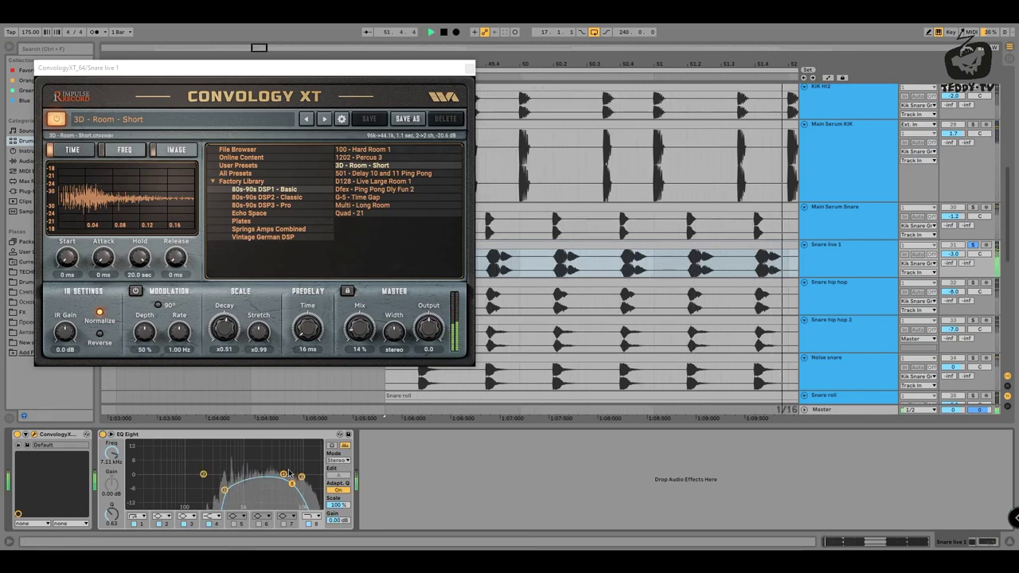
pyautogui.press('space')
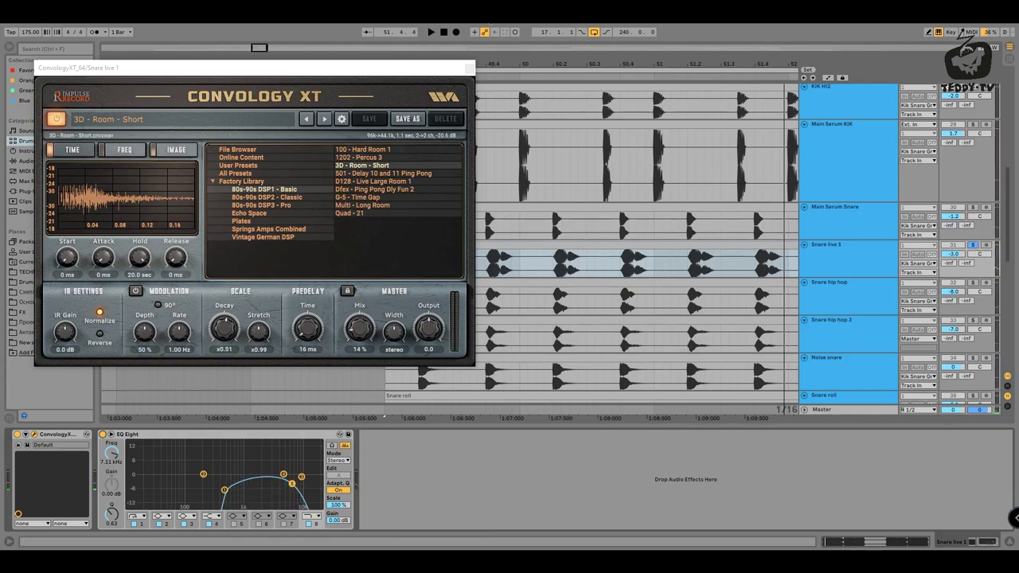
pyautogui.click(470, 69)
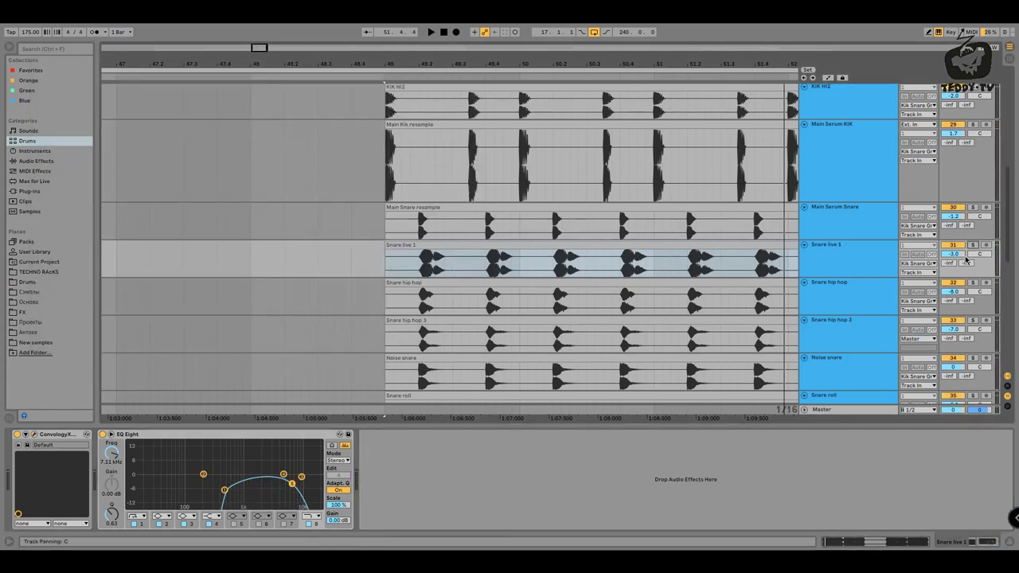
# Play Main Serum Snare and Snare live 1 soloed together from bar 49, and release both solos
pyautogui.scroll(-1, 859, 282)
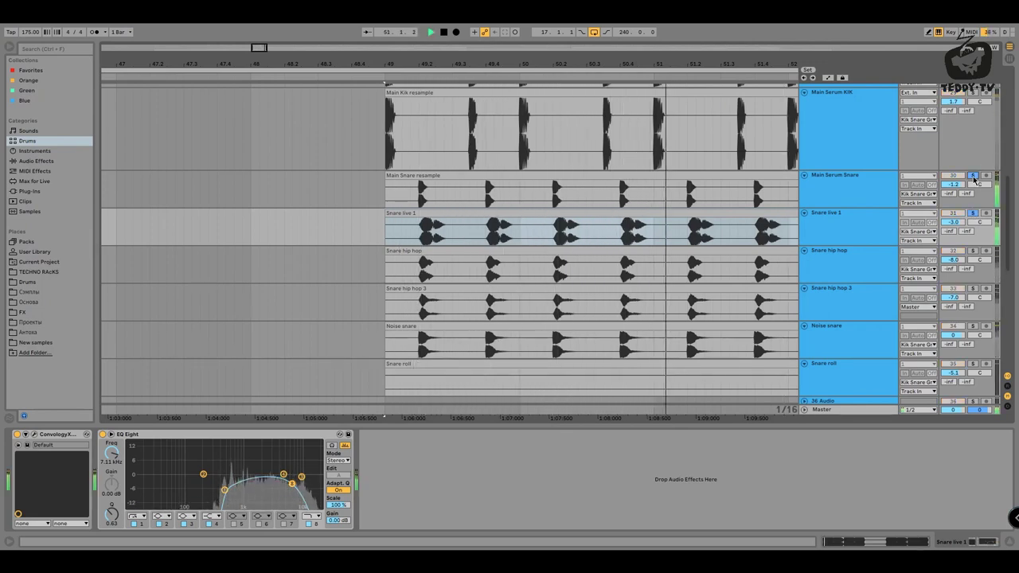
pyautogui.press('space')
pyautogui.click(973, 178)
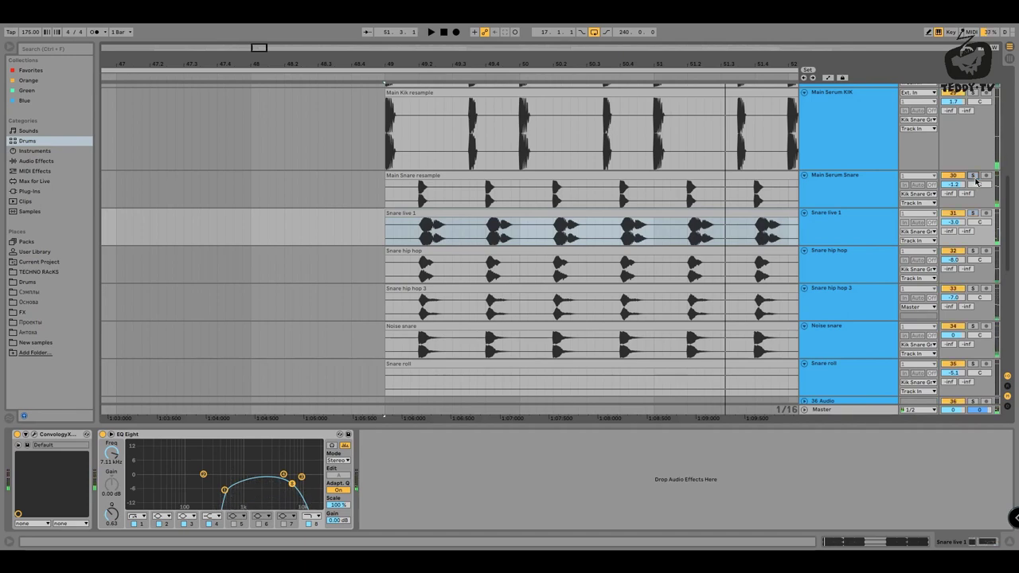
# Solo Snare hip hop and play it from bar 49, comparing the sound with its EQ Eight off and on
pyautogui.scroll(-2, 386, 230)
pyautogui.click(386, 230)
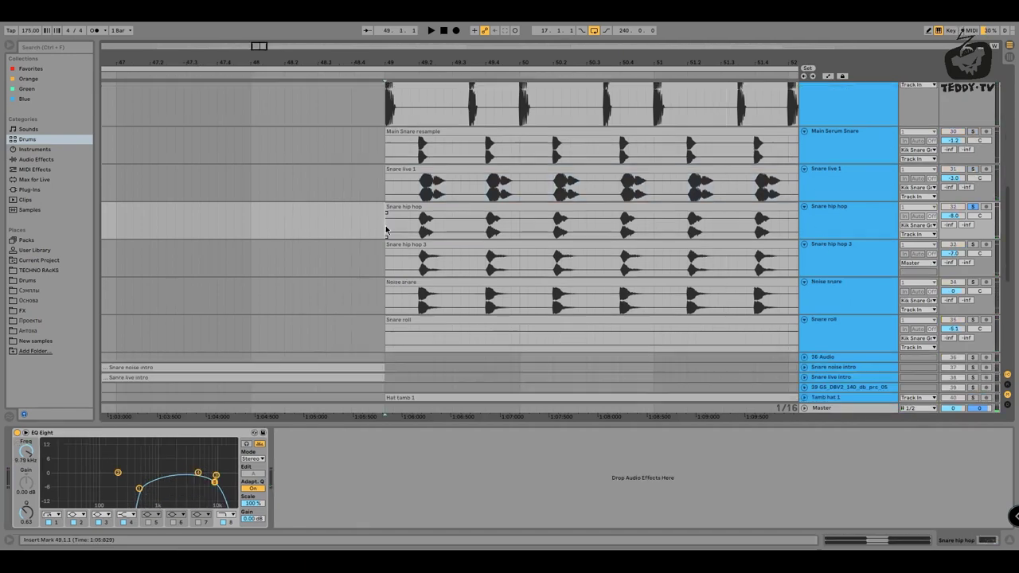
pyautogui.click(861, 208)
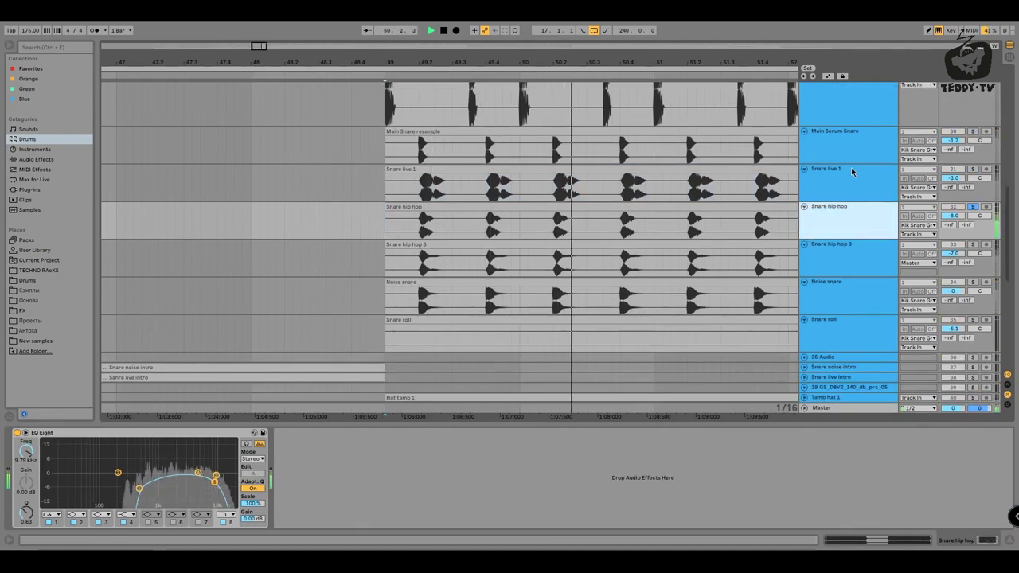
pyautogui.click(18, 433)
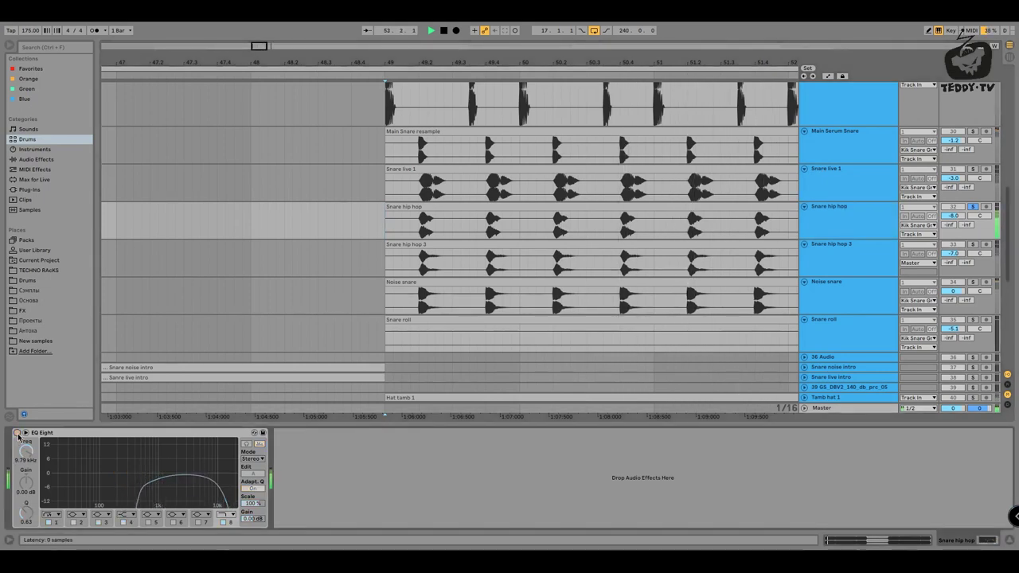
pyautogui.click(18, 433)
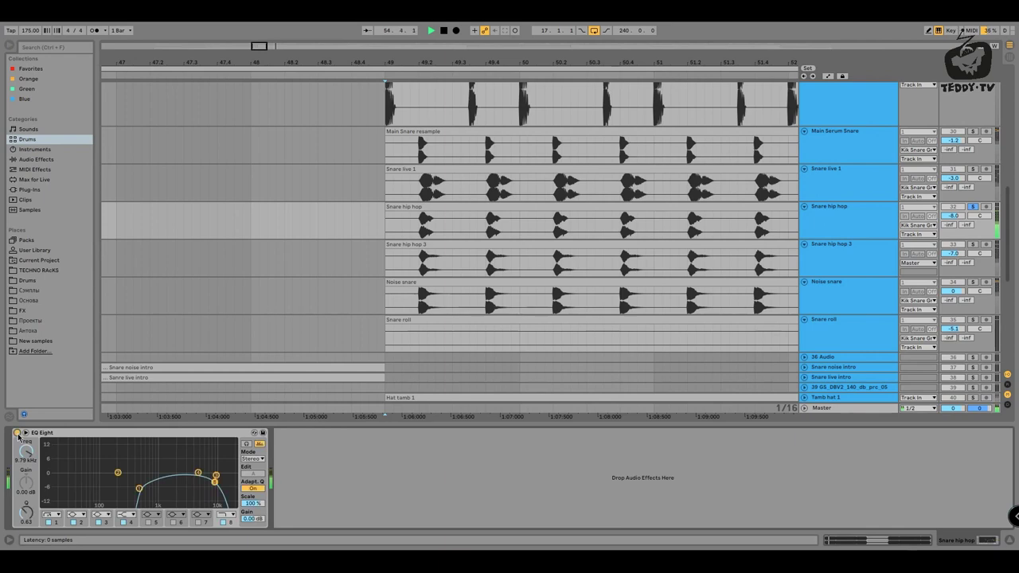
# Enlarge the Snare hip hop track, play it soloed from bar 49 and release its solo
pyautogui.moveTo(421, 62); pyautogui.dragTo(421, 144)
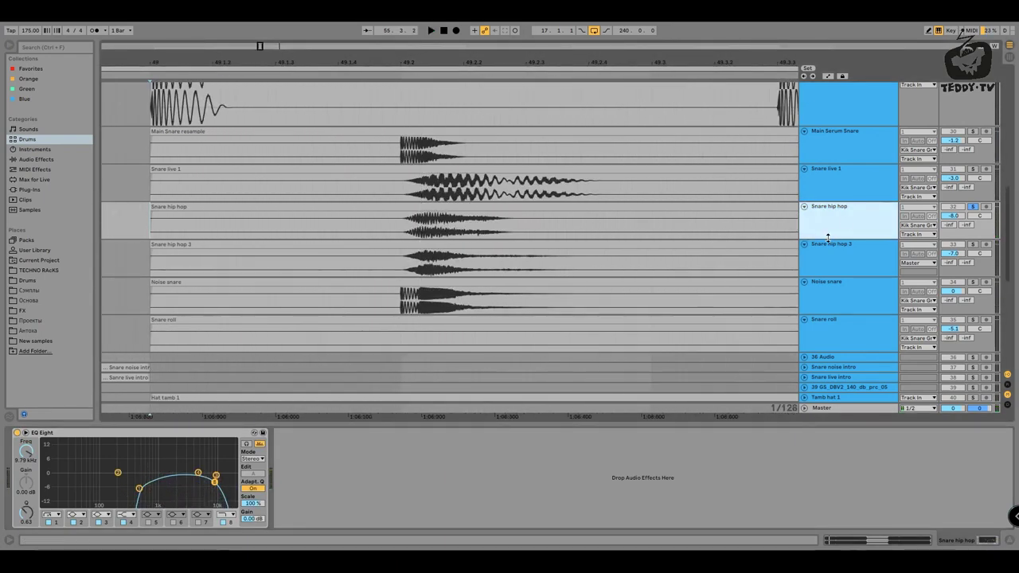
pyautogui.moveTo(827, 237)
pyautogui.mouseDown()
pyautogui.moveTo(828, 337)
pyautogui.moveTo(827, 248)
pyautogui.mouseUp()
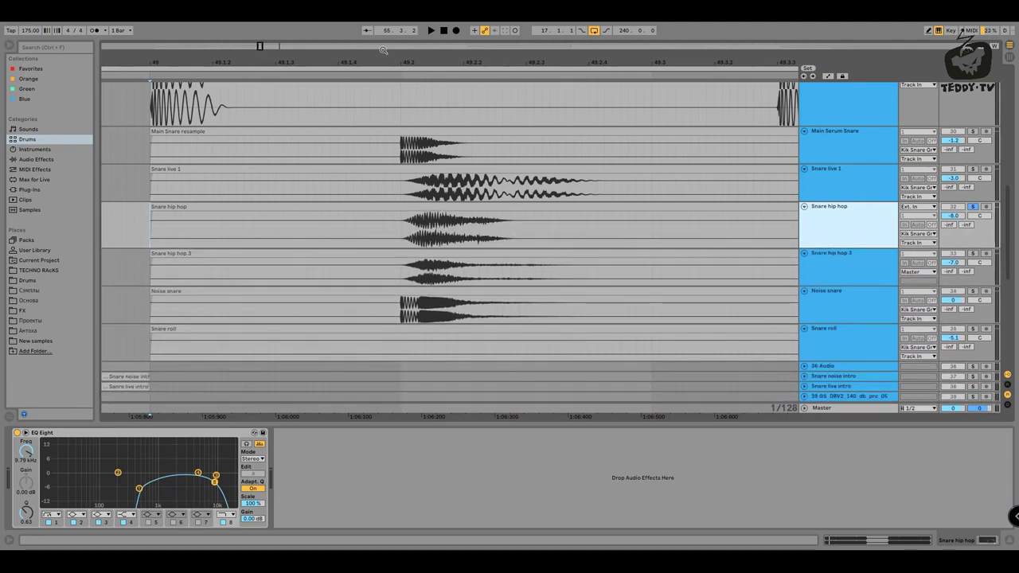
pyautogui.moveTo(399, 62); pyautogui.dragTo(399, 8)
pyautogui.press('space')
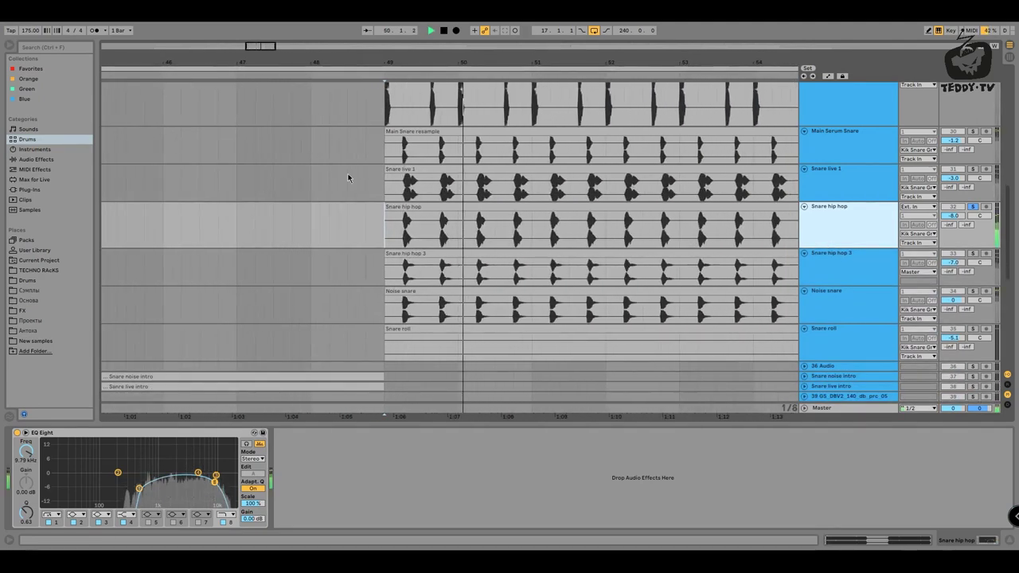
pyautogui.press('space')
pyautogui.click(973, 208)
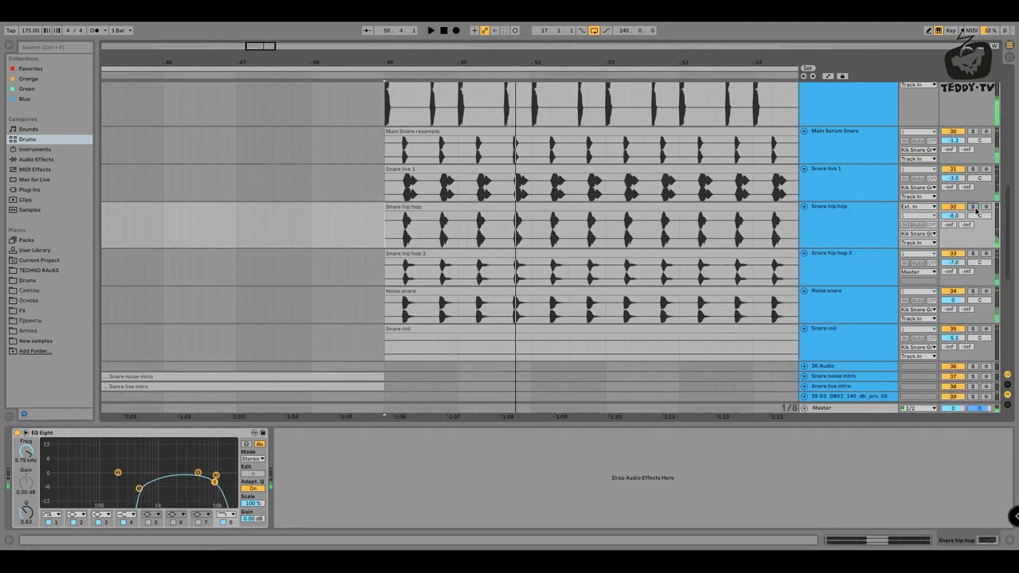
# Solo Snare hip hop 3 and play it from bar 49, comparing the sound with its EQ Eight off and on
pyautogui.click(417, 266)
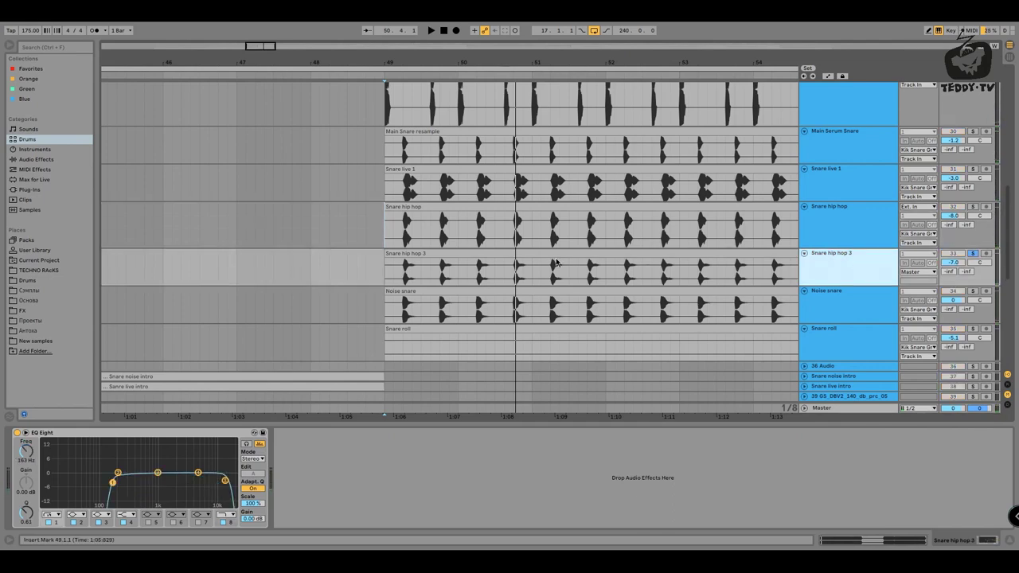
pyautogui.scroll(-2, 416, 244)
pyautogui.press('space')
pyautogui.moveTo(388, 62); pyautogui.dragTo(421, 70)
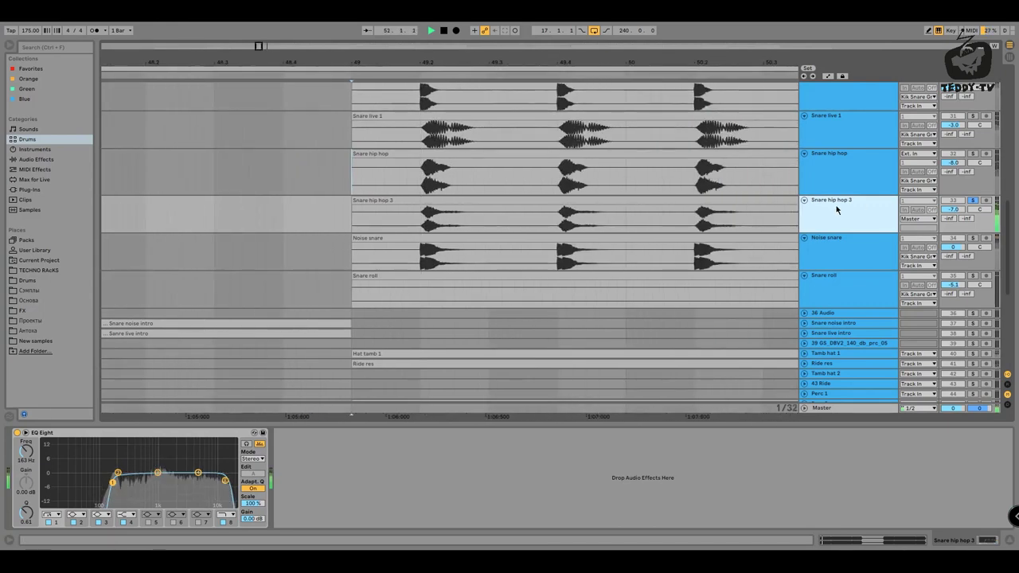
pyautogui.click(16, 433)
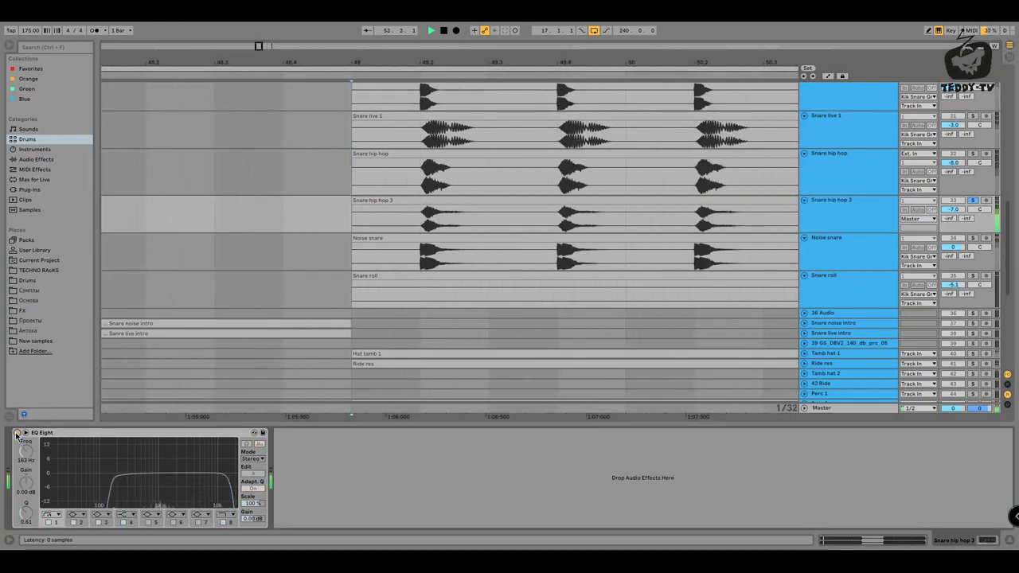
pyautogui.click(17, 433)
pyautogui.click(845, 221)
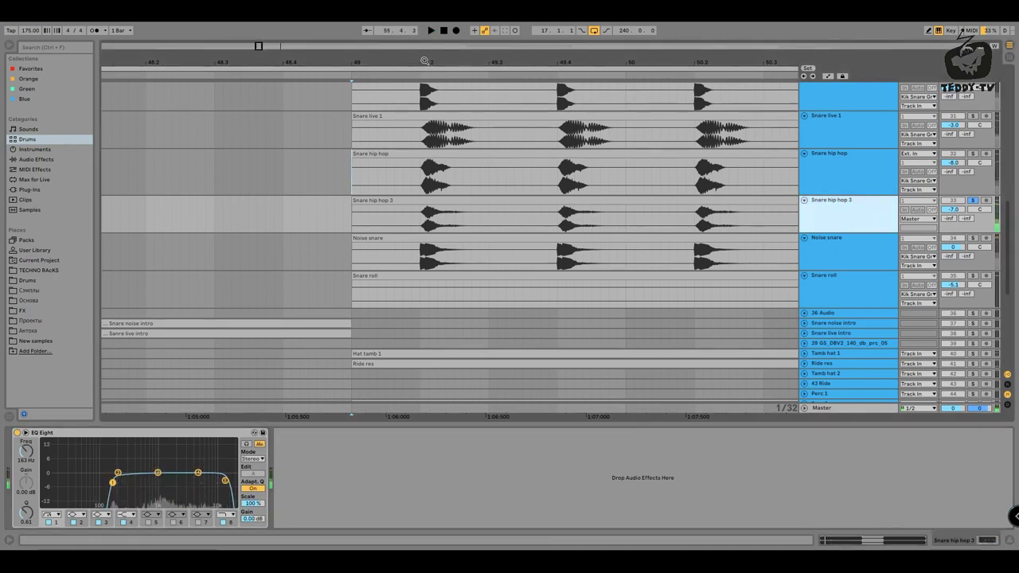
# Replay the soloed Snare hip hop 3 from bar 49 and release its solo
pyautogui.press('space')
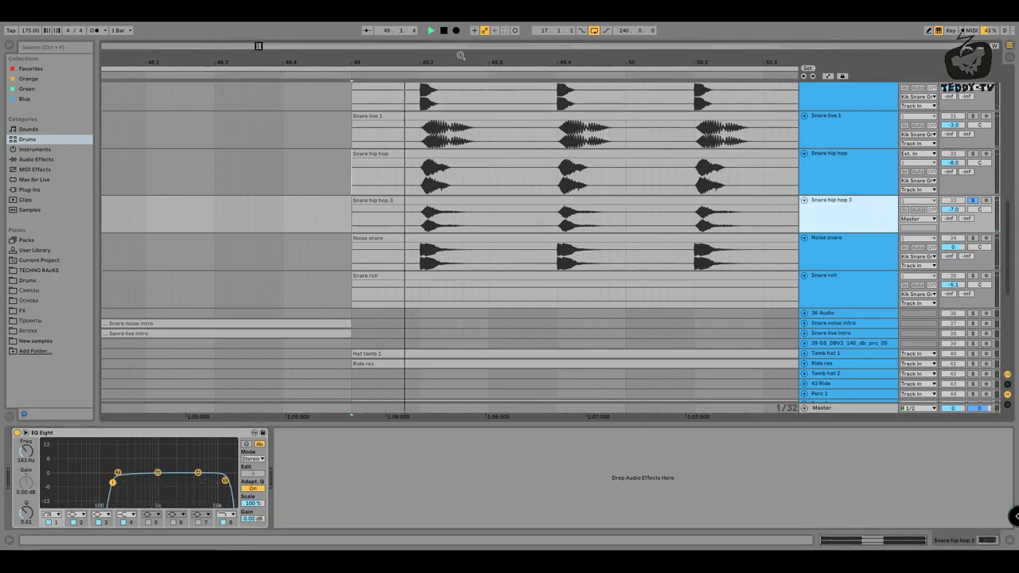
pyautogui.press('+')
pyautogui.press('+')
pyautogui.press('+')
pyautogui.press('-')
pyautogui.press('-')
pyautogui.press('-')
pyautogui.press('-')
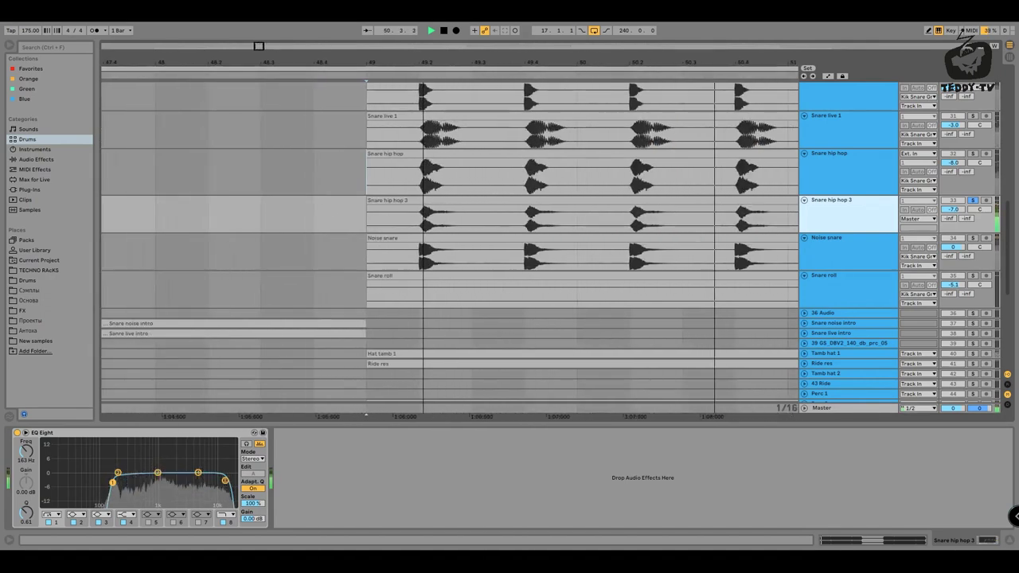
pyautogui.press('space')
pyautogui.click(972, 201)
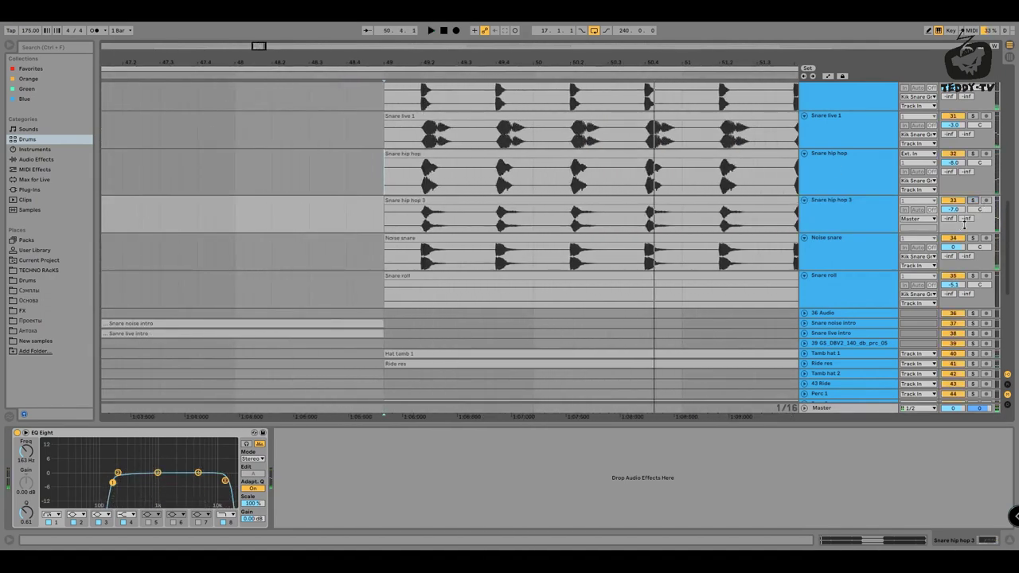
# Solo Main Serum Snare, Snare live 1, Snare hip hop and Snare hip hop 3 together and play them from bar 49
pyautogui.press('space')
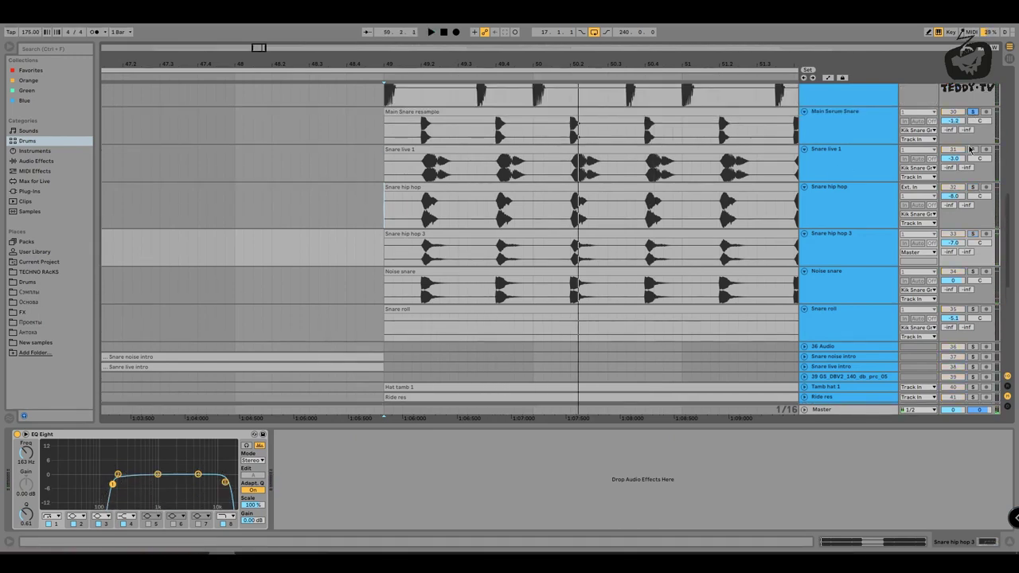
pyautogui.click(974, 234)
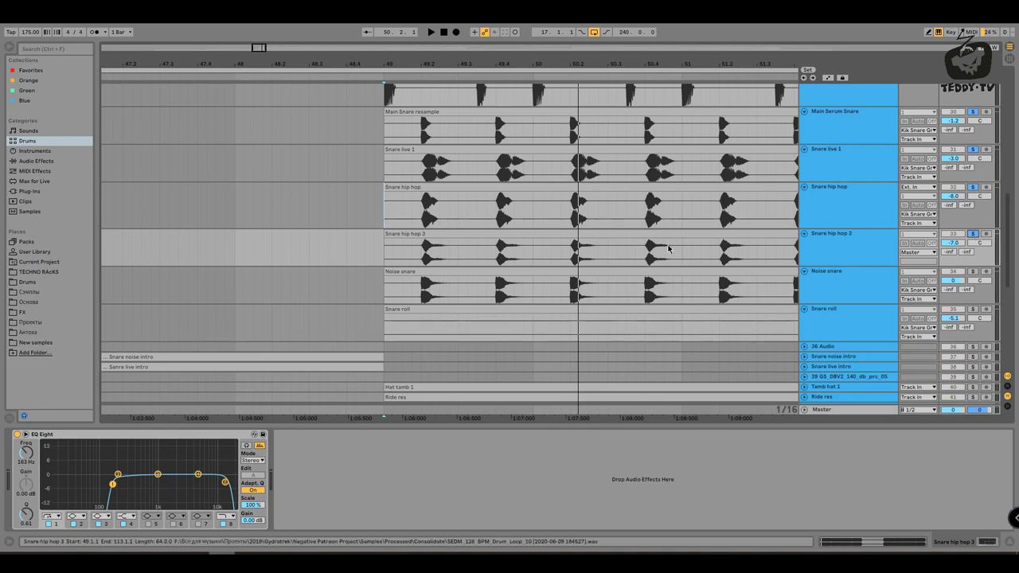
pyautogui.press('space')
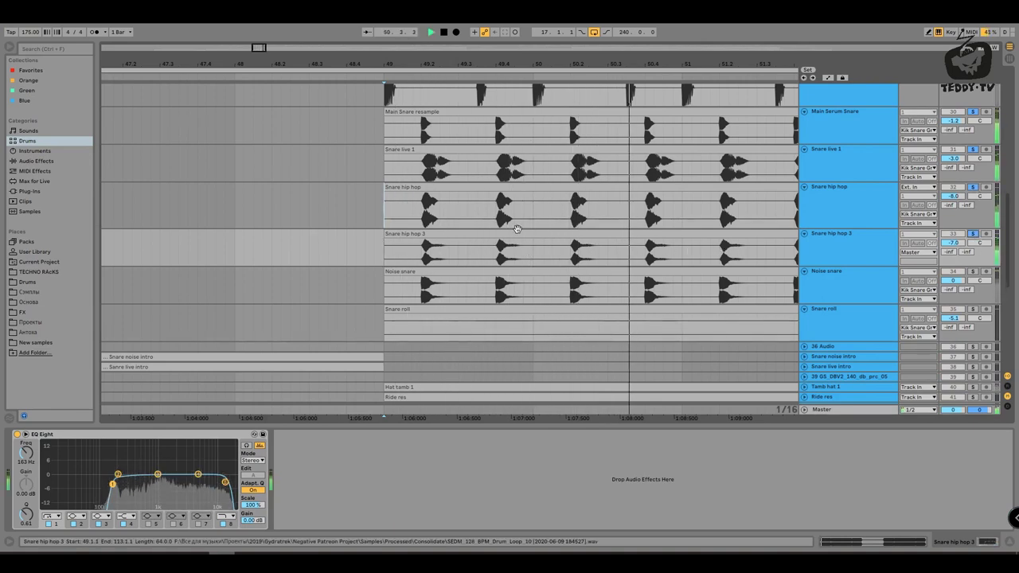
# Replay from bar 49 while releasing the solos of the four snare layers, and stop playback
pyautogui.click(973, 188)
pyautogui.press('space')
pyautogui.press('space')
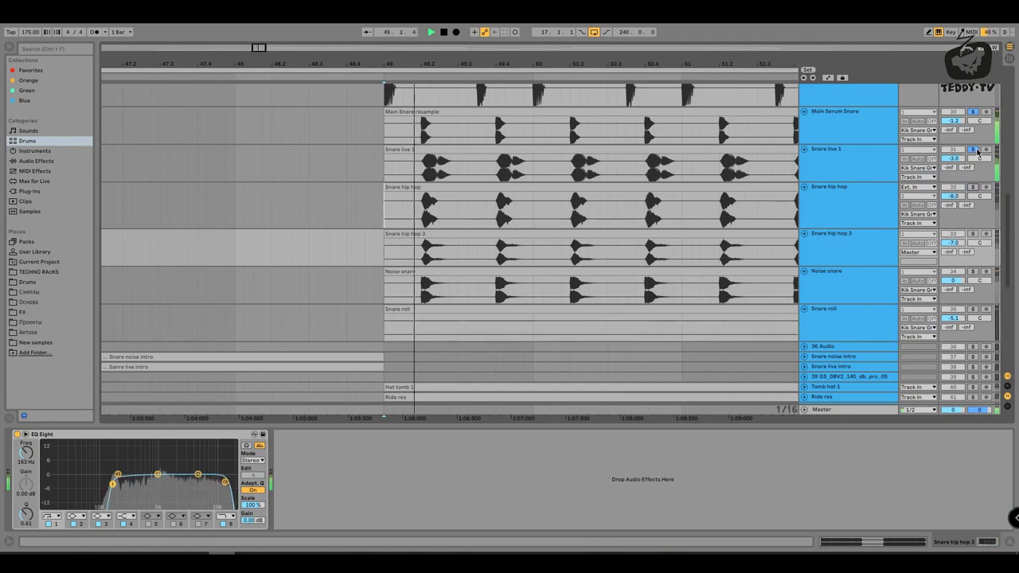
pyautogui.click(973, 150)
pyautogui.press('space')
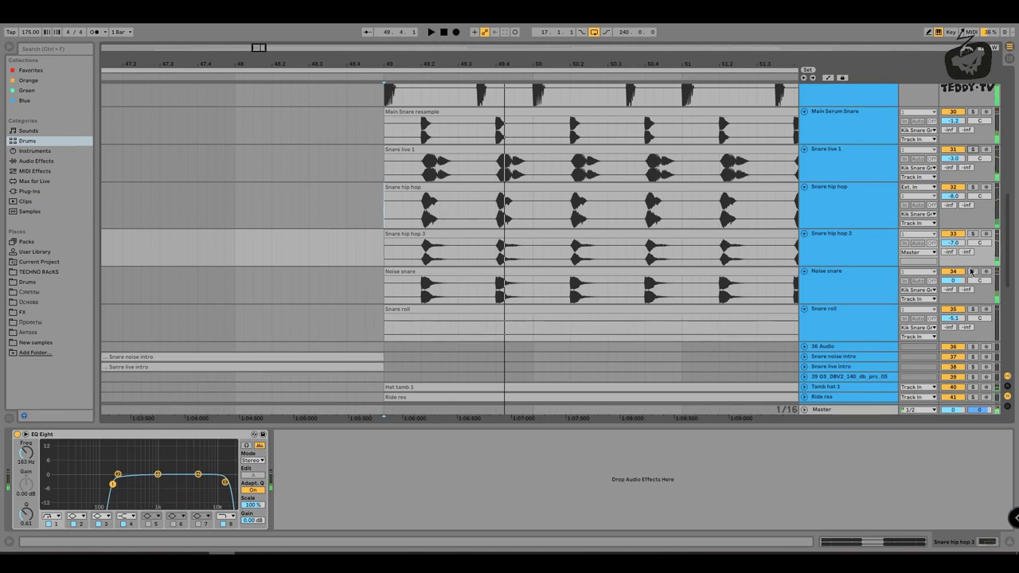
# Solo Noise snare and play it from its first hit at 49.2
pyautogui.scroll(-2, 439, 325)
pyautogui.click(424, 242)
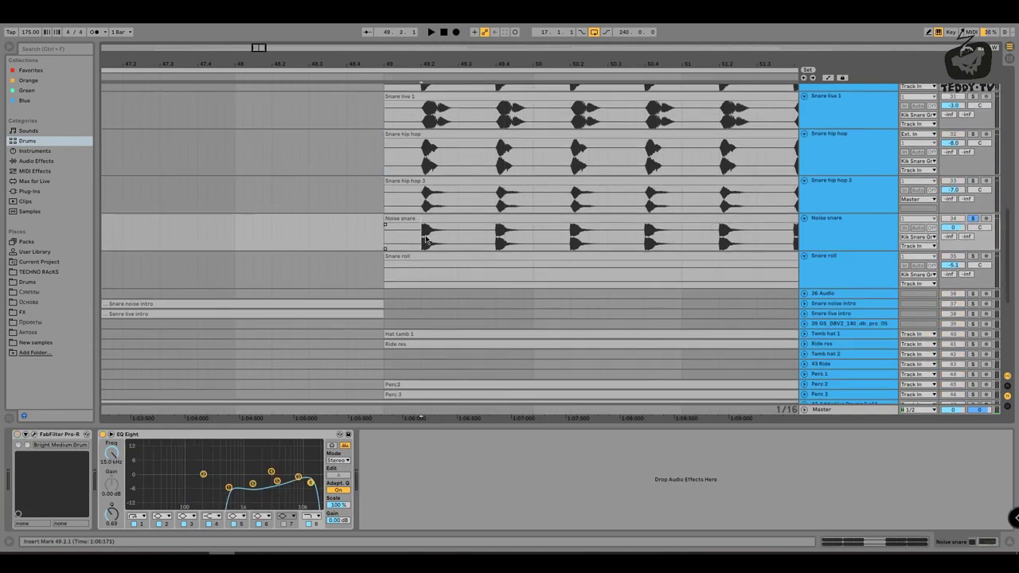
pyautogui.moveTo(420, 63); pyautogui.dragTo(448, 7)
pyautogui.press('space')
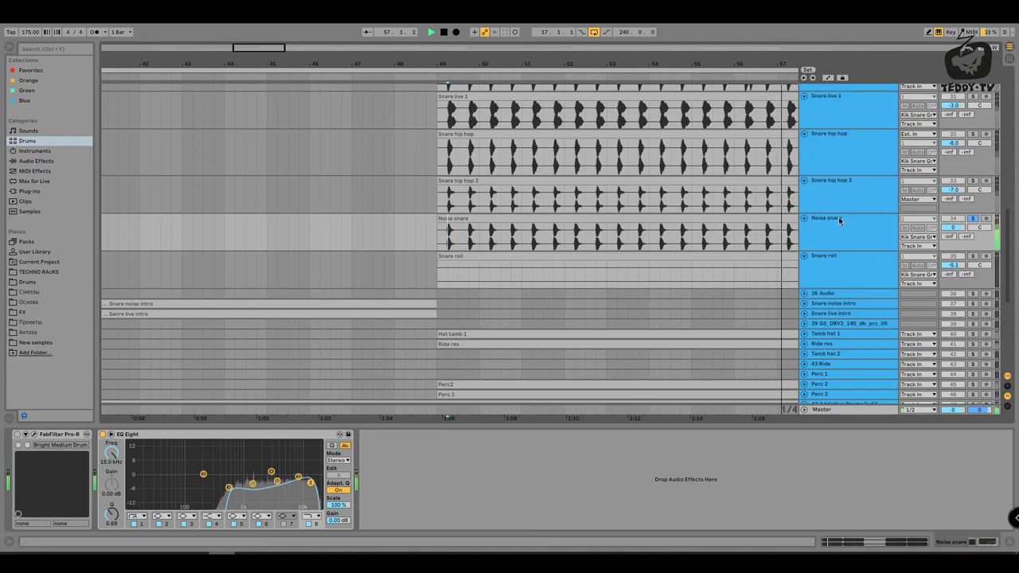
pyautogui.moveTo(598, 64); pyautogui.dragTo(563, 65)
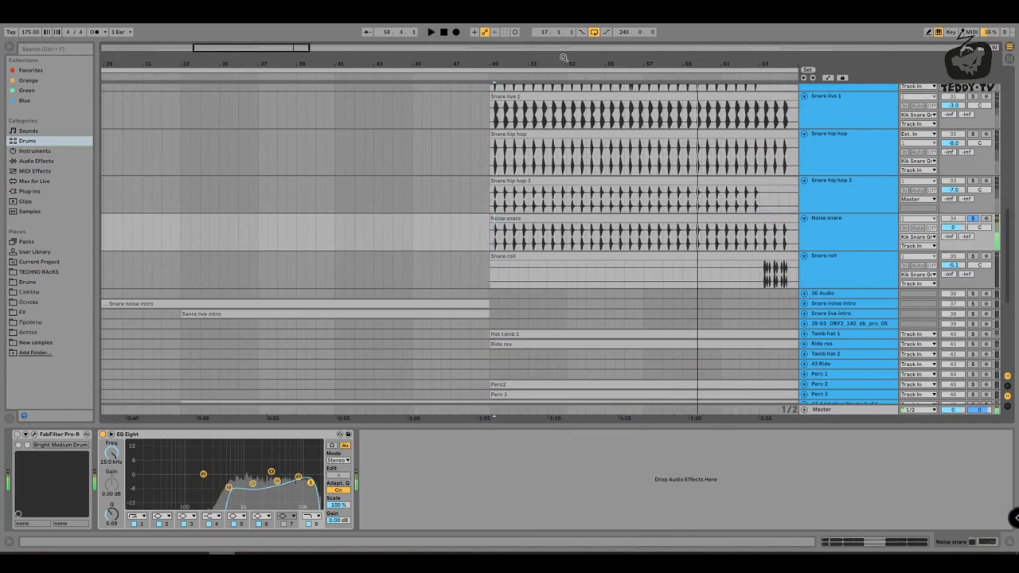
# Play all five snare layers, from Main Serum Snare through Noise snare, soloed together
pyautogui.press('space')
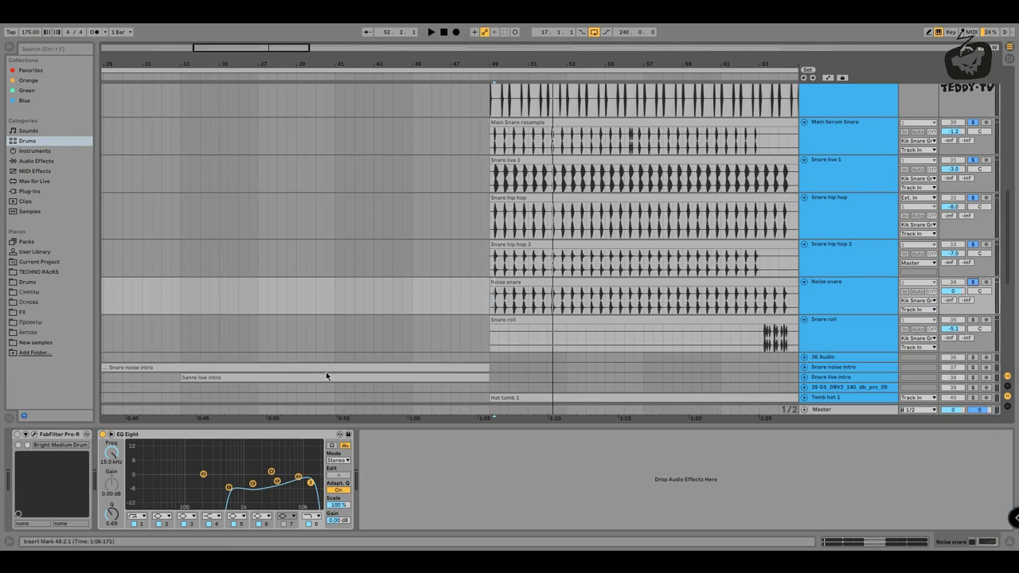
pyautogui.press('space')
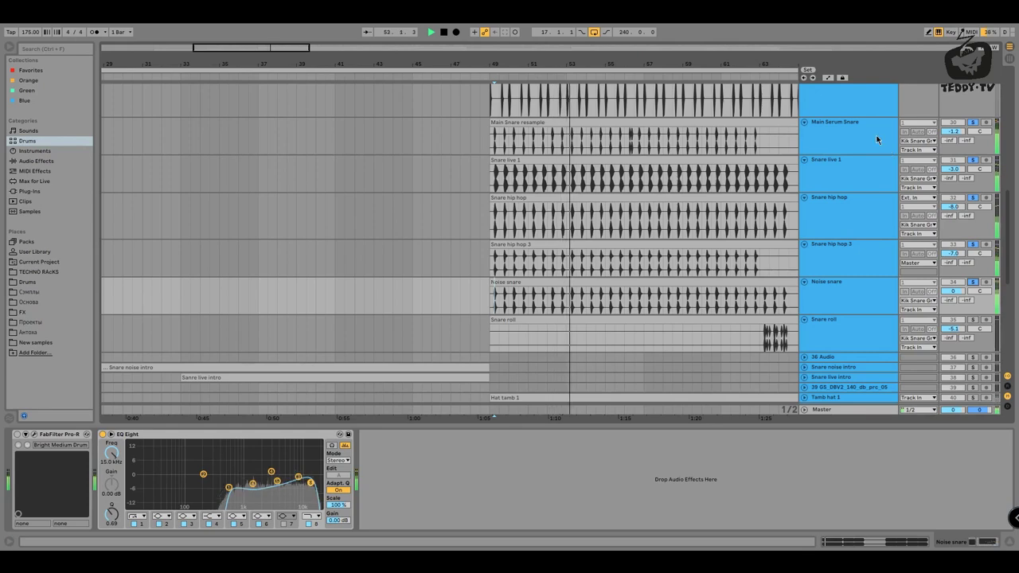
pyautogui.press('space')
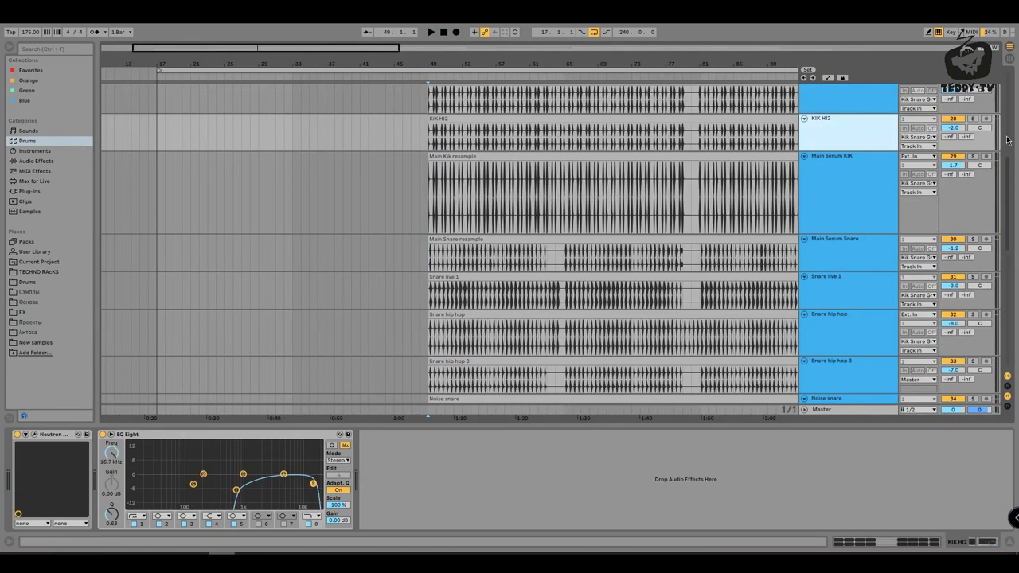
# Play the full mix from just before bar 63 into the Snare roll fill
pyautogui.scroll(-5, 577, 300)
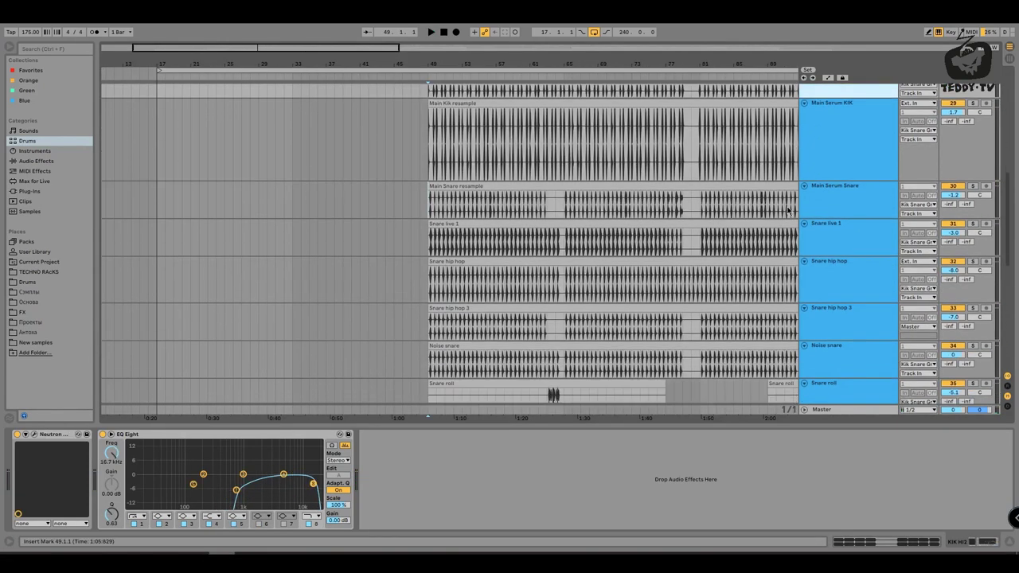
pyautogui.click(549, 258)
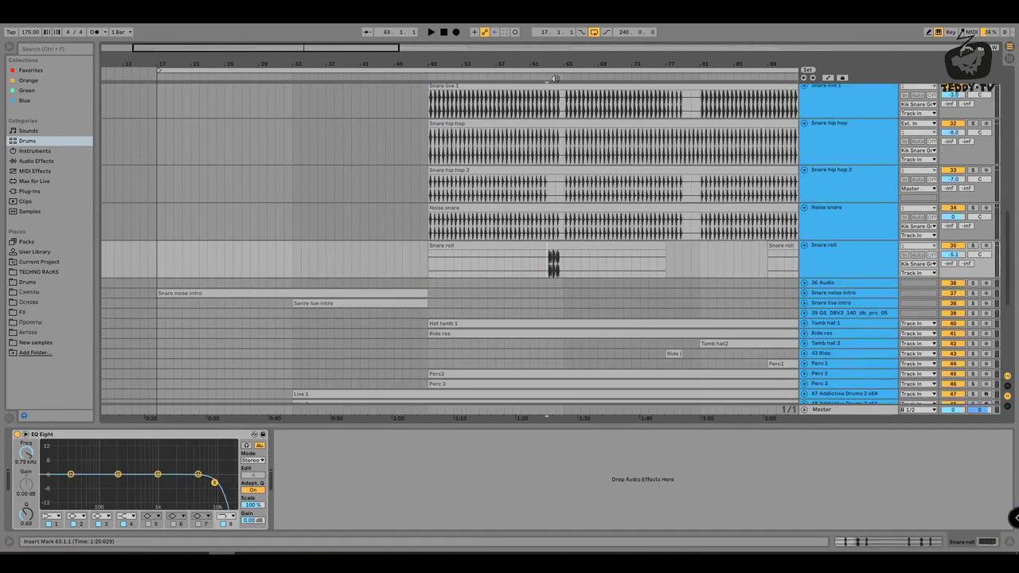
pyautogui.moveTo(540, 62); pyautogui.dragTo(541, 259)
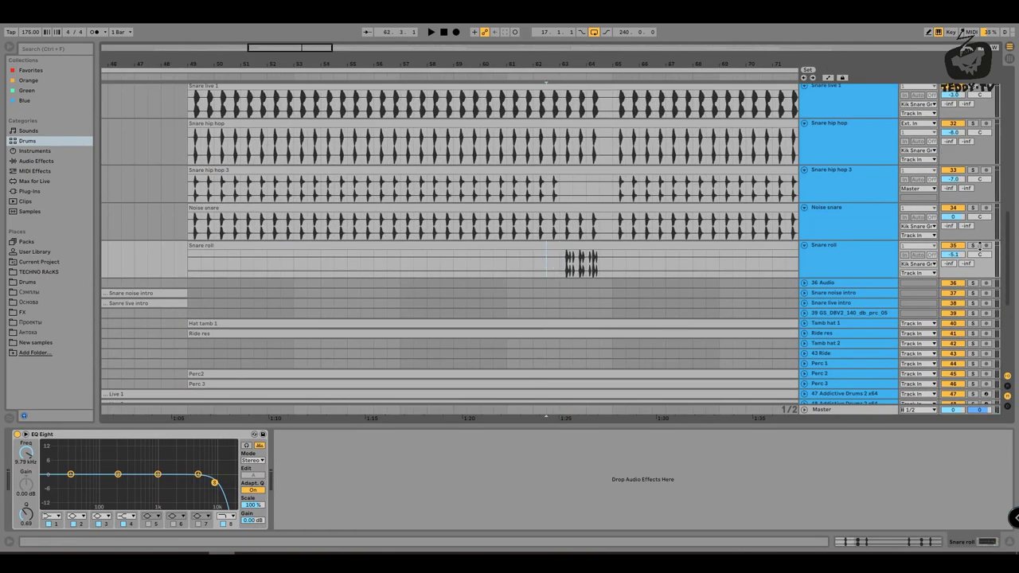
pyautogui.press('space')
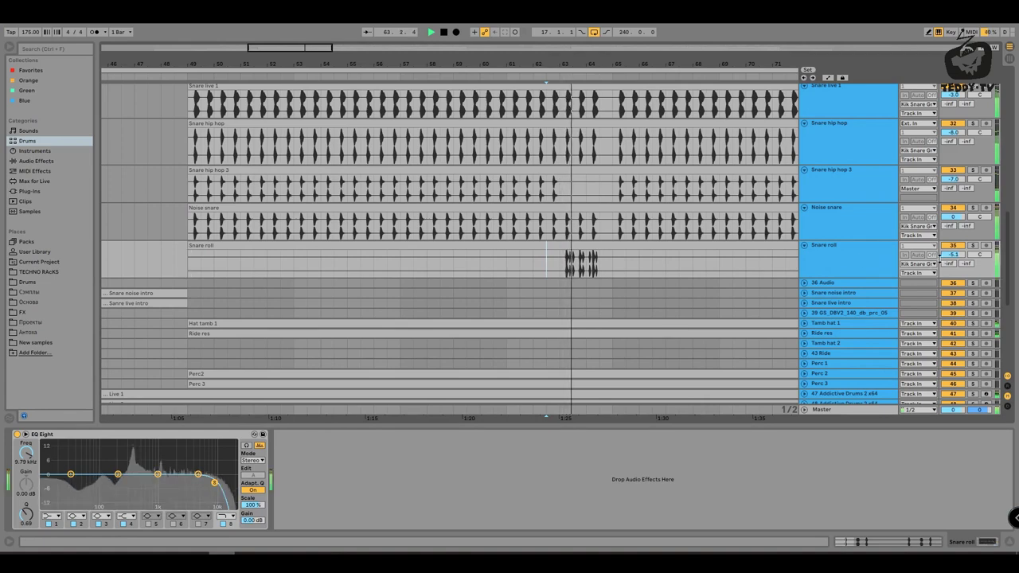
# Solo the Snare roll track and play its fill from bar 63
pyautogui.click(973, 246)
pyautogui.press('space')
pyautogui.click(562, 260)
pyautogui.press('space')
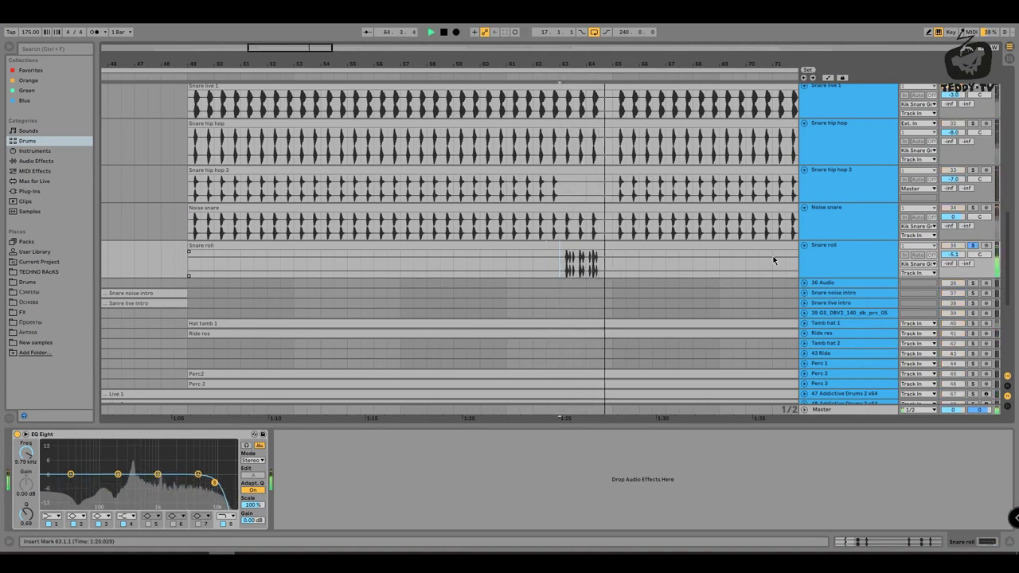
pyautogui.press('space')
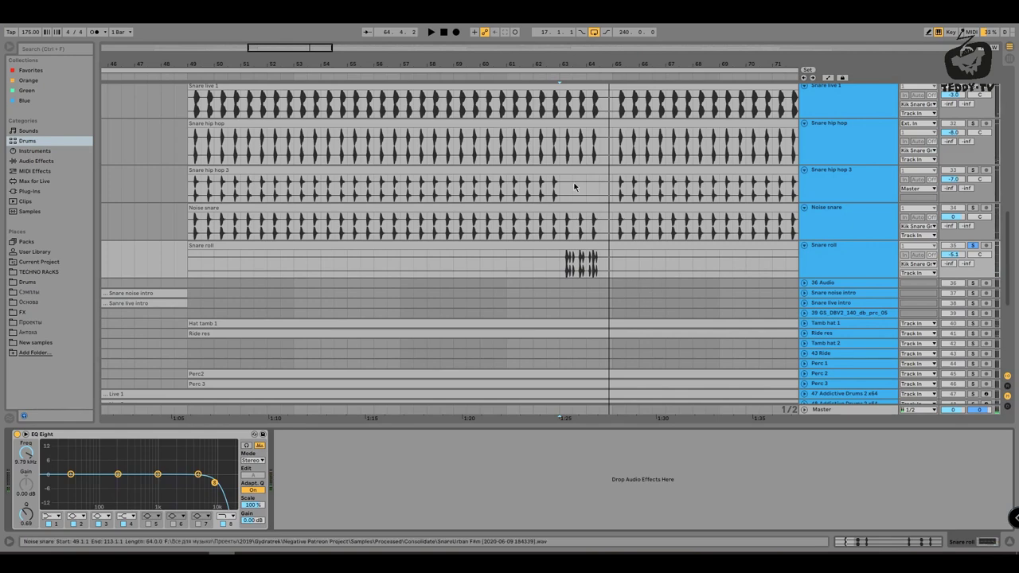
# Replay the soloed Snare roll fill from bar 63 and release its solo to hear it within the full mix
pyautogui.press('space')
pyautogui.moveTo(569, 64); pyautogui.dragTo(568, 104)
pyautogui.press('space')
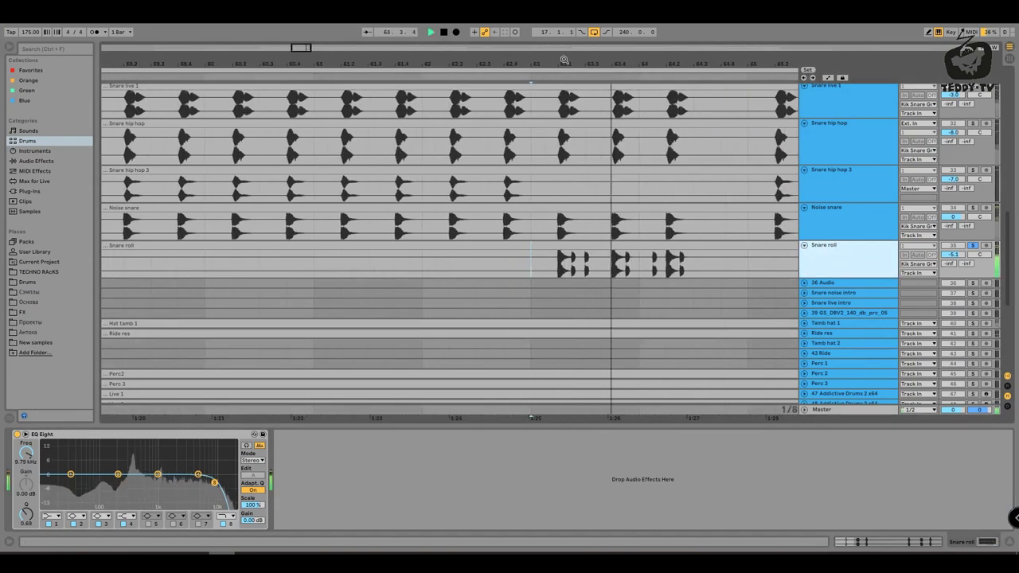
pyautogui.press('space')
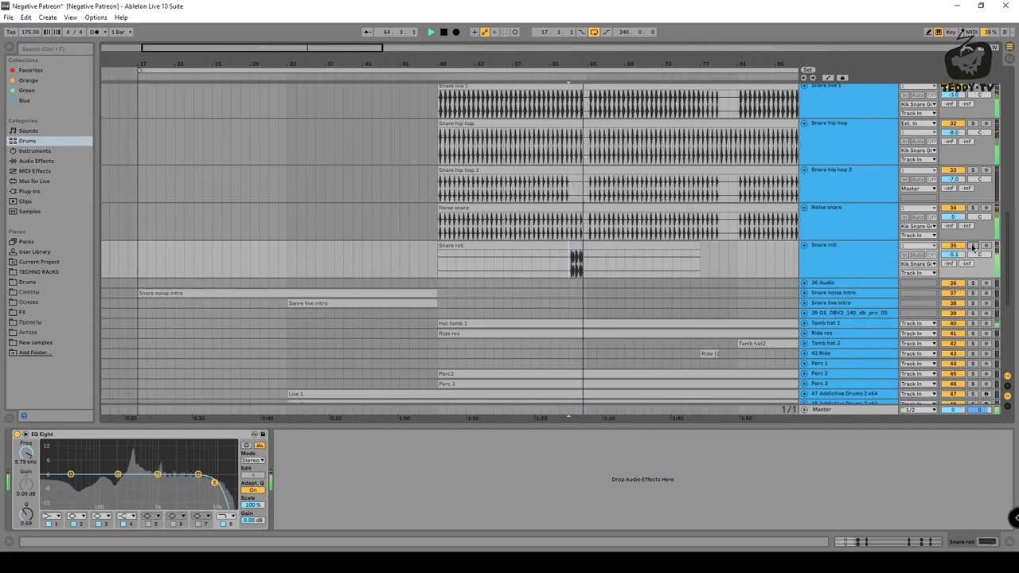
# Fold the KIK HI1, KIK HI2 and Main Serum KIK tracks in the arrangement
pyautogui.scroll(10, 724, 248)
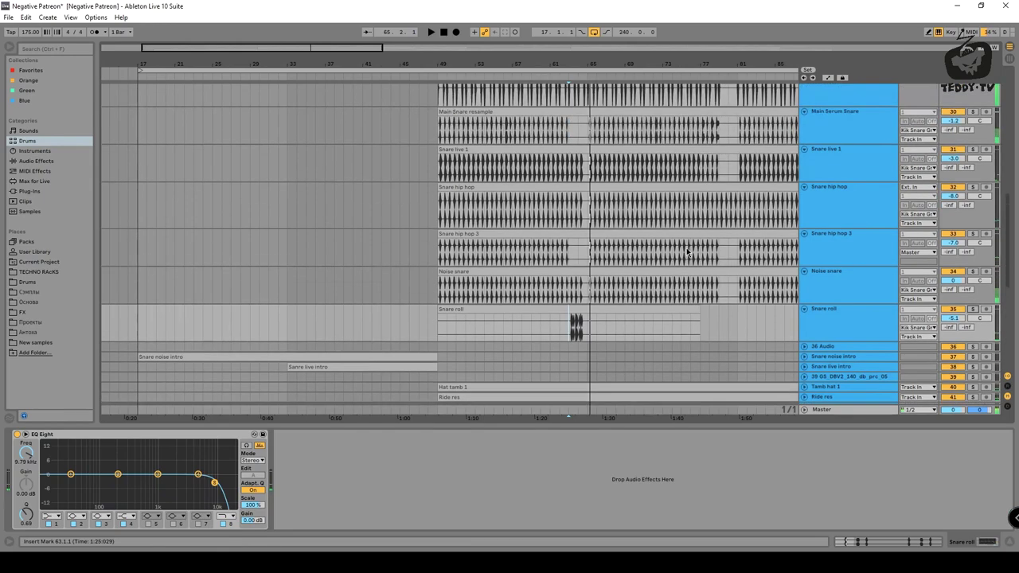
pyautogui.scroll(-3, 702, 248)
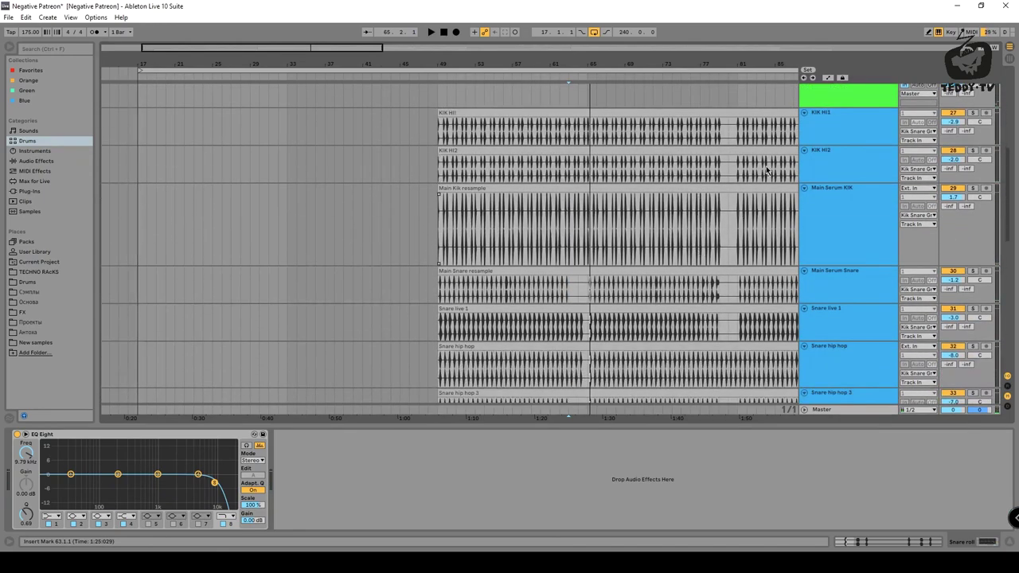
pyautogui.scroll(3, 769, 173)
pyautogui.click(811, 173)
pyautogui.scroll(-4, 821, 229)
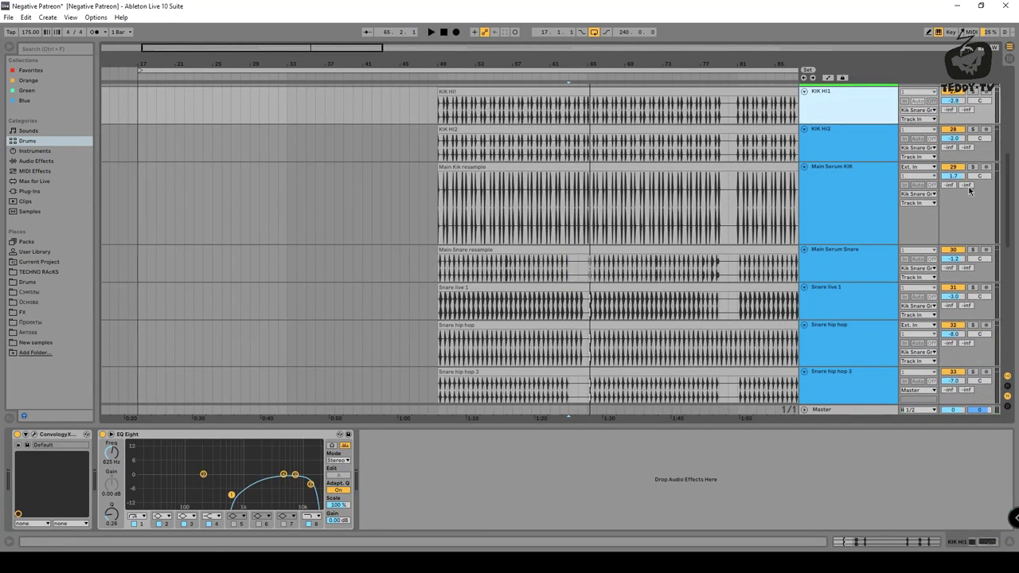
pyautogui.doubleClick(995, 111)
pyautogui.doubleClick(995, 117)
pyautogui.doubleClick(995, 158)
pyautogui.doubleClick(995, 152)
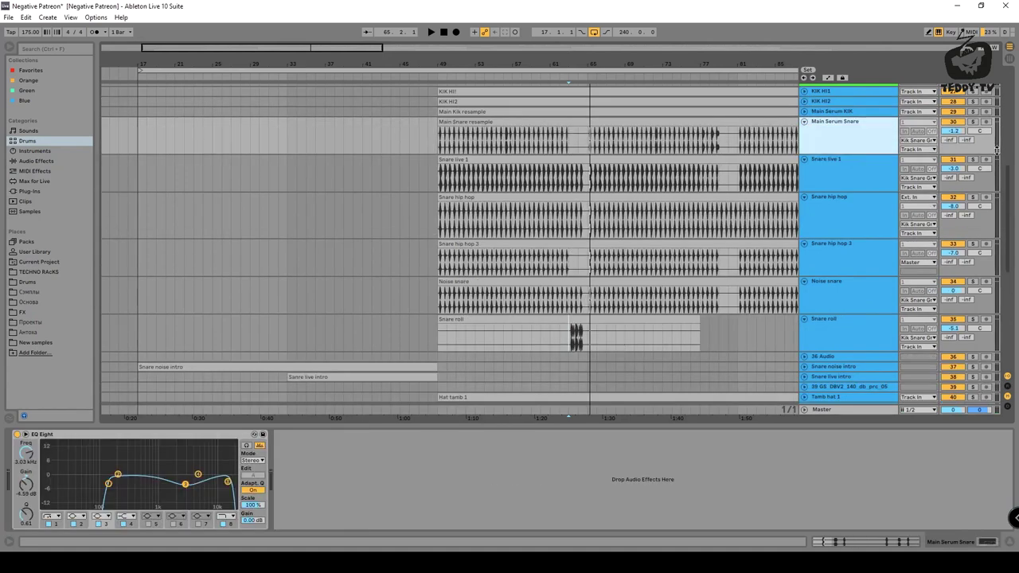
# Fold the snare tracks from Main Serum Snare through Noise snare, and the Snare roll track
pyautogui.doubleClick(996, 159)
pyautogui.doubleClick(997, 160)
pyautogui.doubleClick(997, 160)
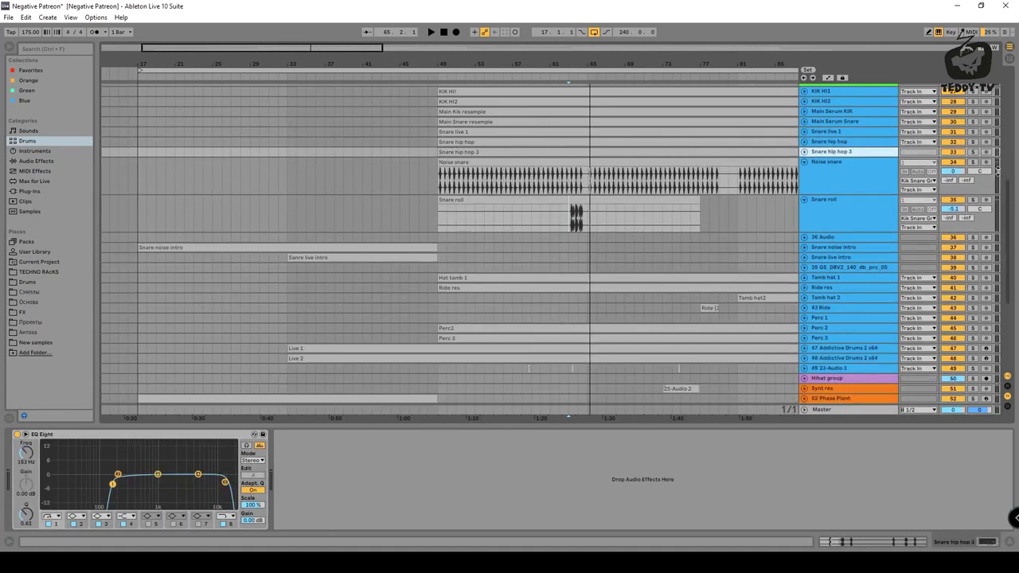
pyautogui.doubleClick(997, 161)
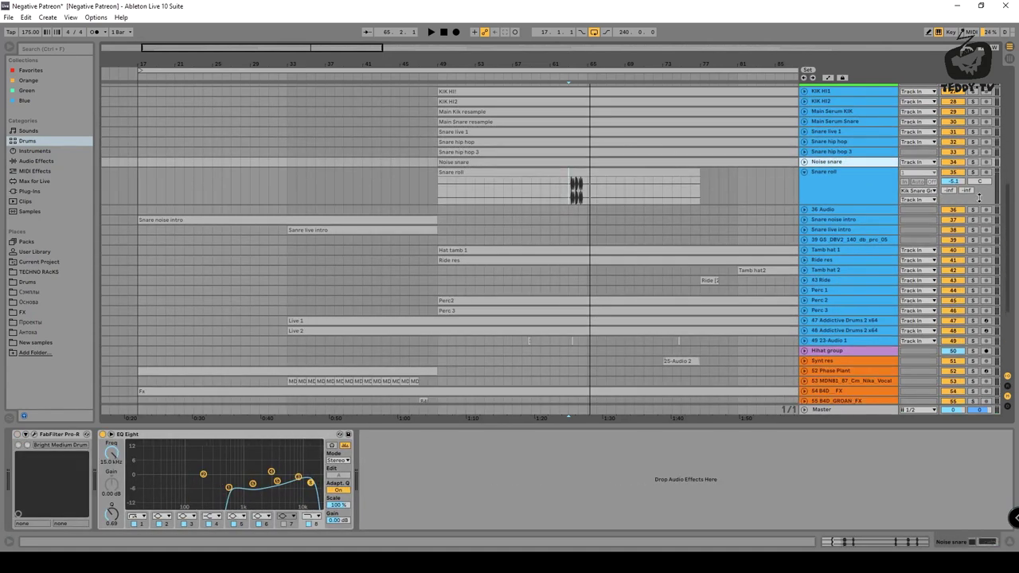
pyautogui.doubleClick(979, 198)
# Solo the Kik Snare Group track and play it from bar 49
pyautogui.scroll(2, 844, 160)
pyautogui.click(836, 133)
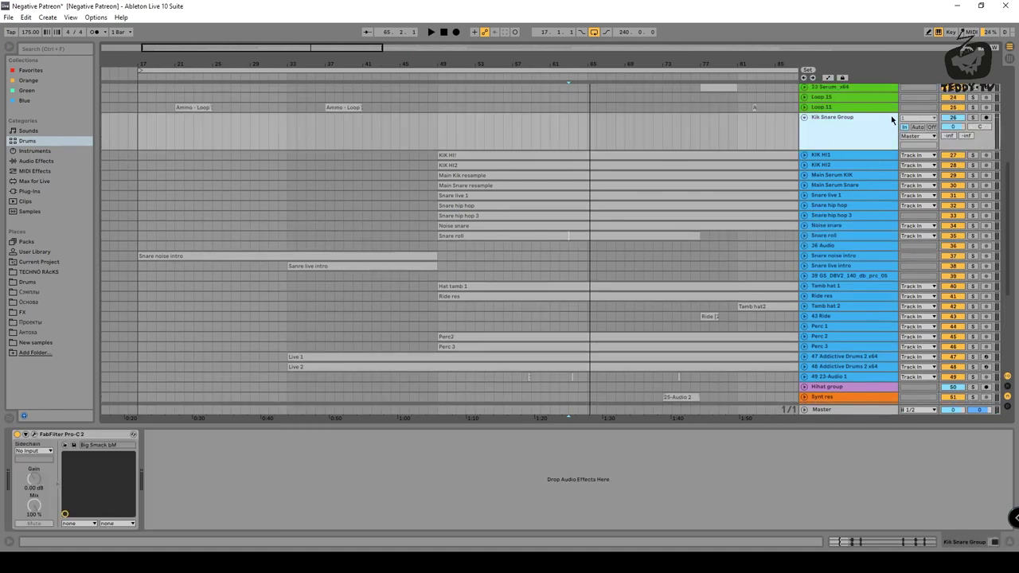
pyautogui.click(971, 118)
pyautogui.click(441, 134)
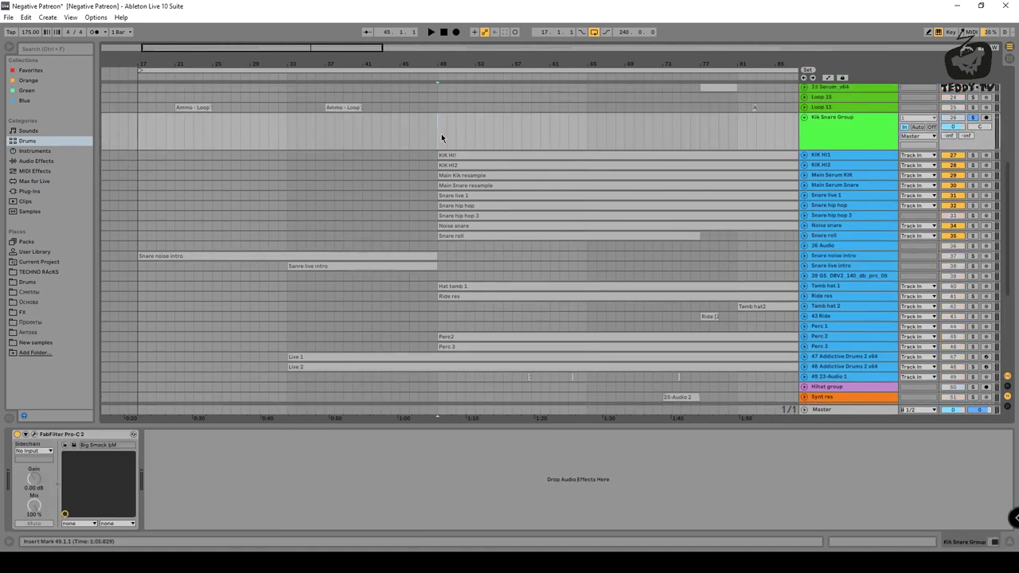
pyautogui.press('space')
pyautogui.click(857, 129)
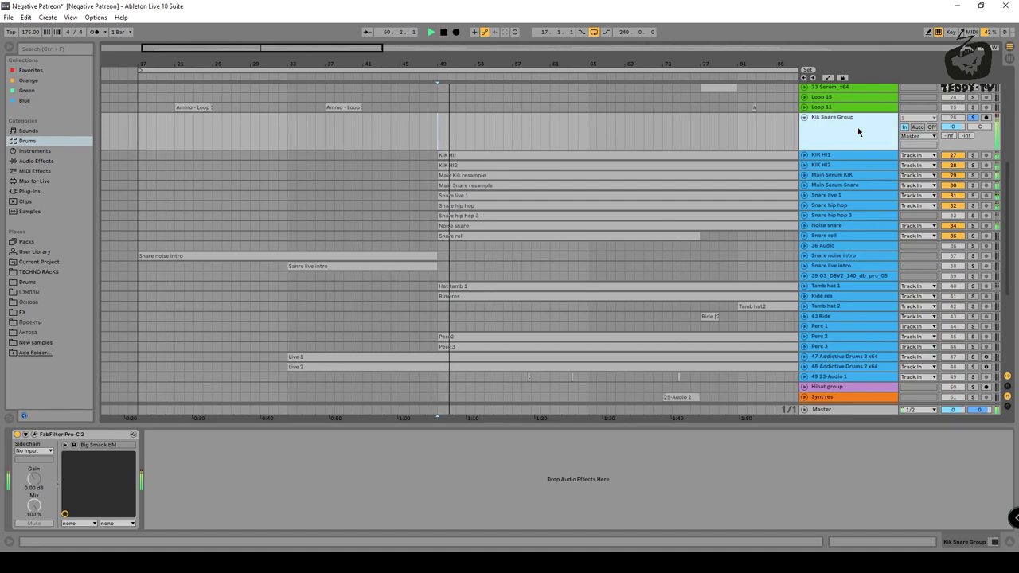
pyautogui.press('space')
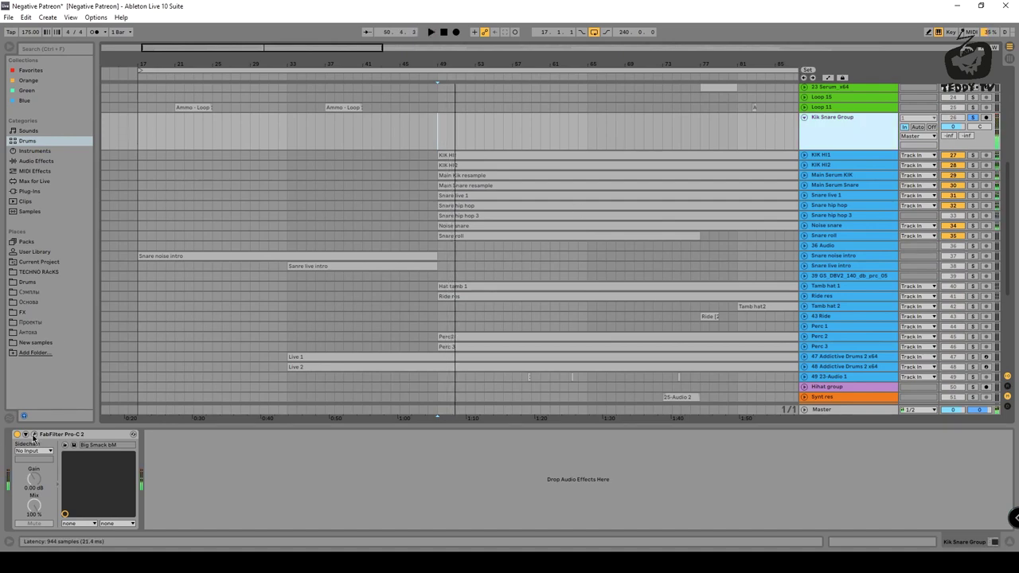
# Open FabFilter Pro-C 2 on Kik Snare Group and compare playback from bar 49 with the compressor on and bypassed
pyautogui.click(34, 435)
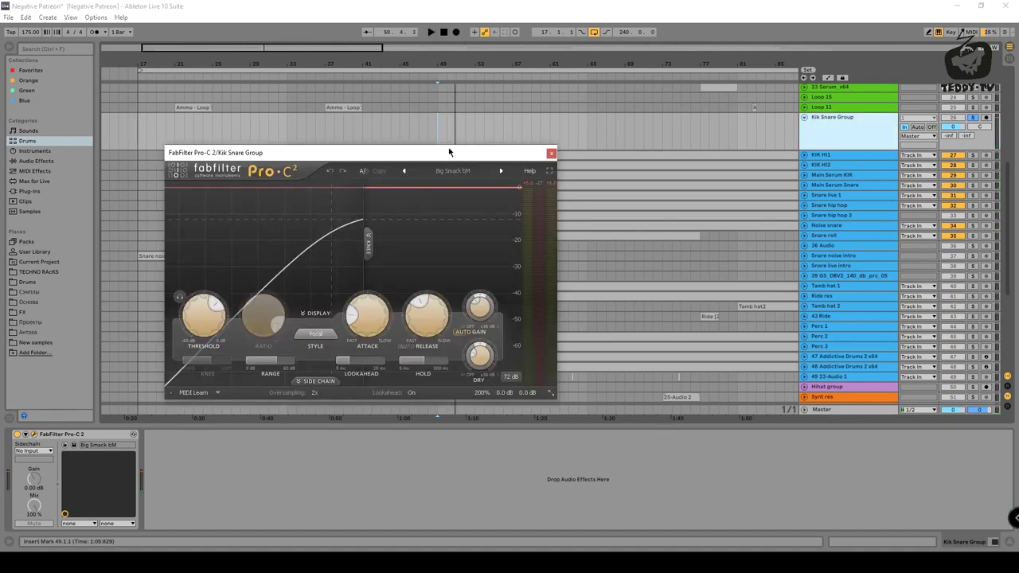
pyautogui.moveTo(402, 155); pyautogui.dragTo(443, 195)
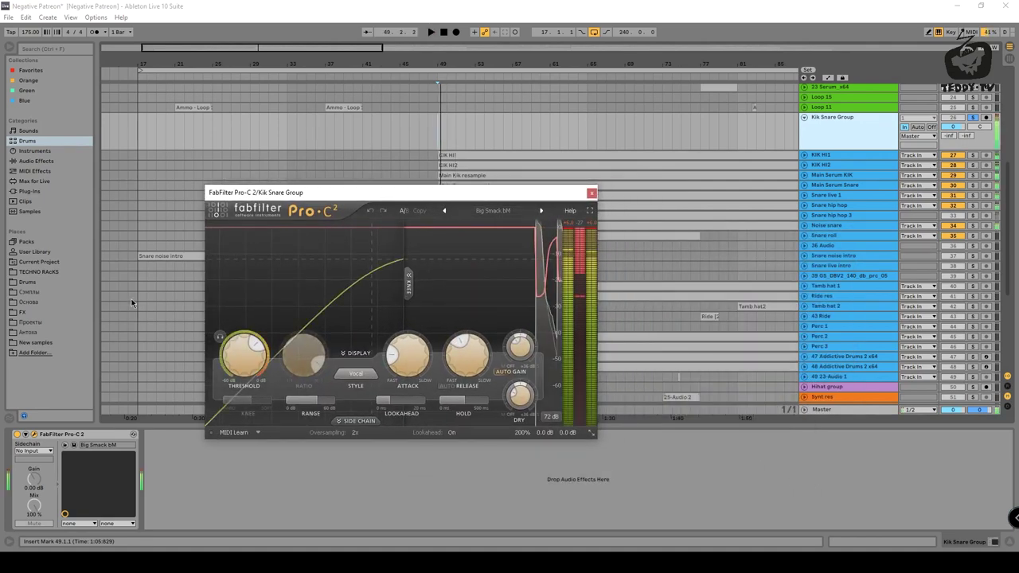
pyautogui.press('space')
pyautogui.click(17, 436)
pyautogui.press('space')
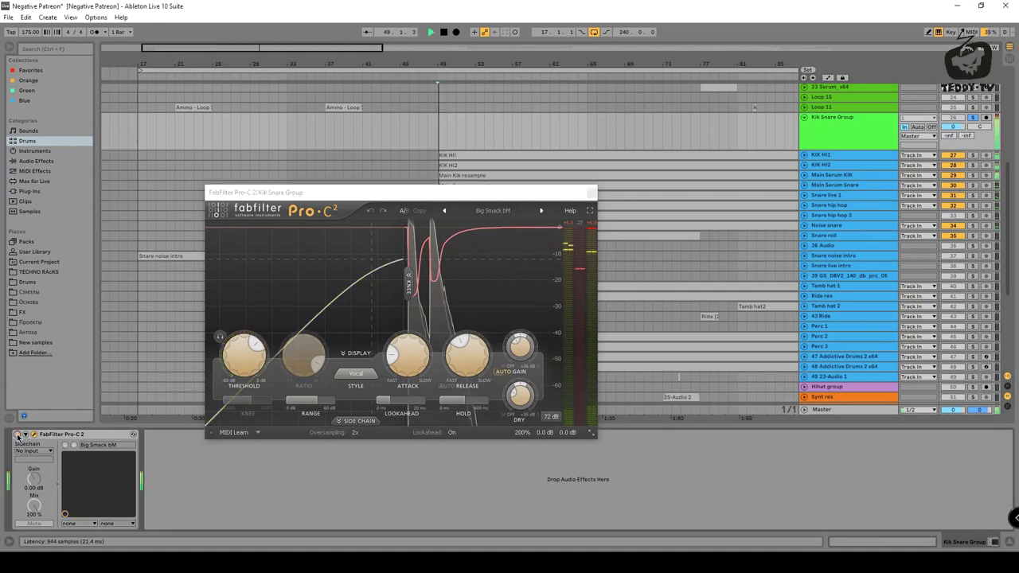
pyautogui.click(18, 435)
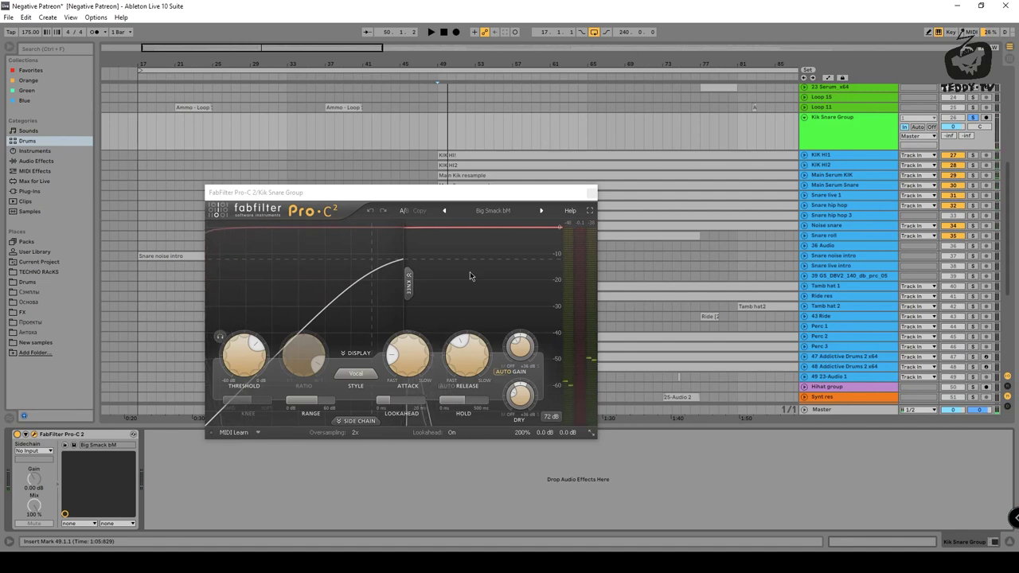
# Choose the Big Smack bM preset from Pro-C 2's Drums Bus presets
pyautogui.click(491, 211)
pyautogui.moveTo(494, 233)
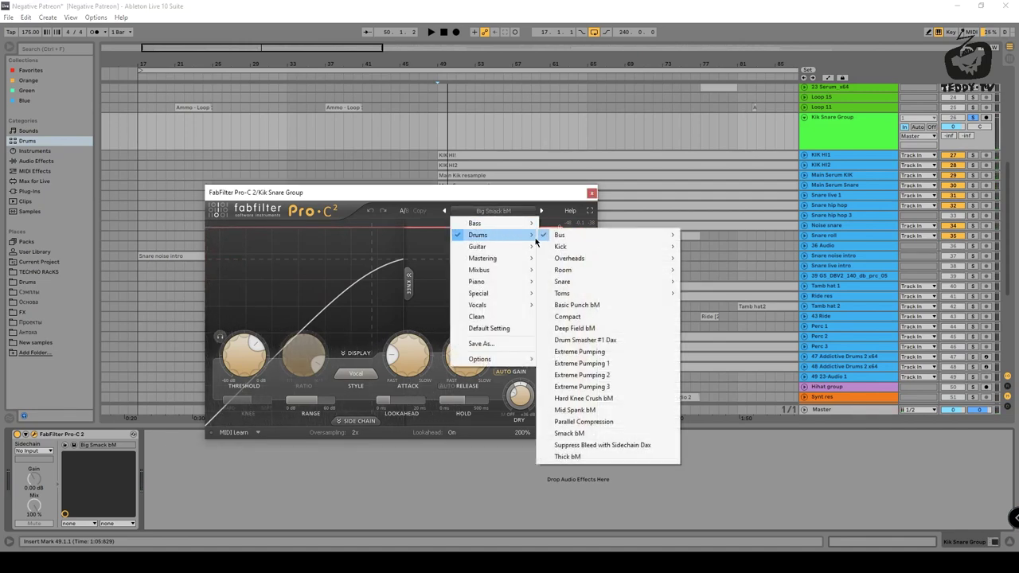
pyautogui.moveTo(629, 236)
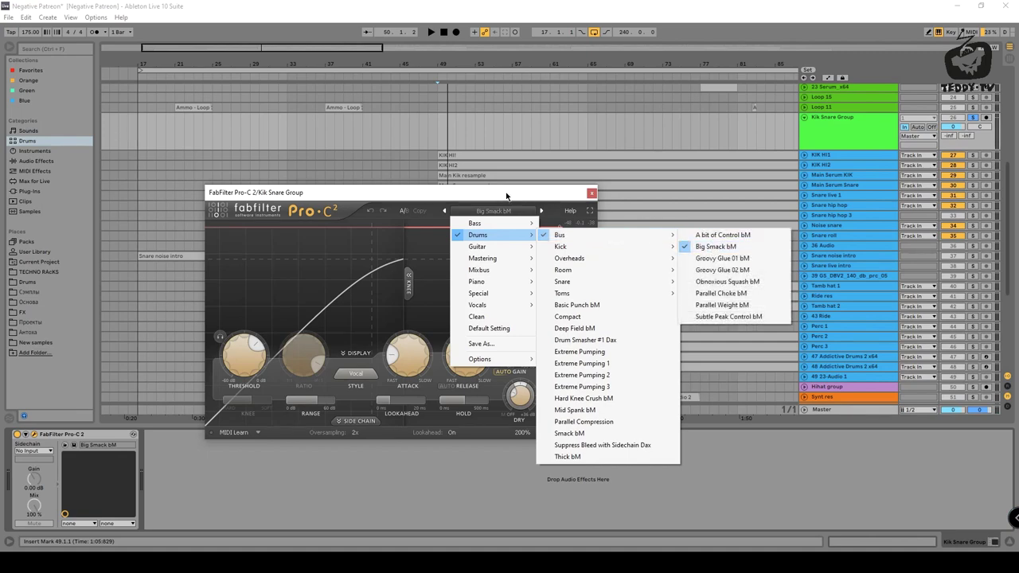
pyautogui.click(715, 248)
# Finish auditioning the soloed Kik Snare Group through the compressor, stop playback and close the Pro-C 2 window
pyautogui.moveTo(476, 355)
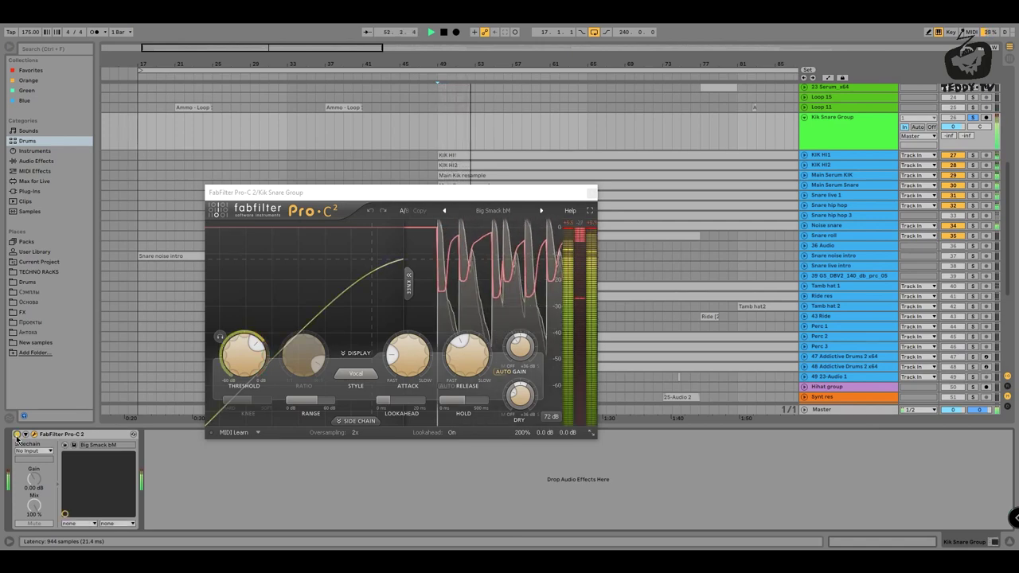
pyautogui.press('space')
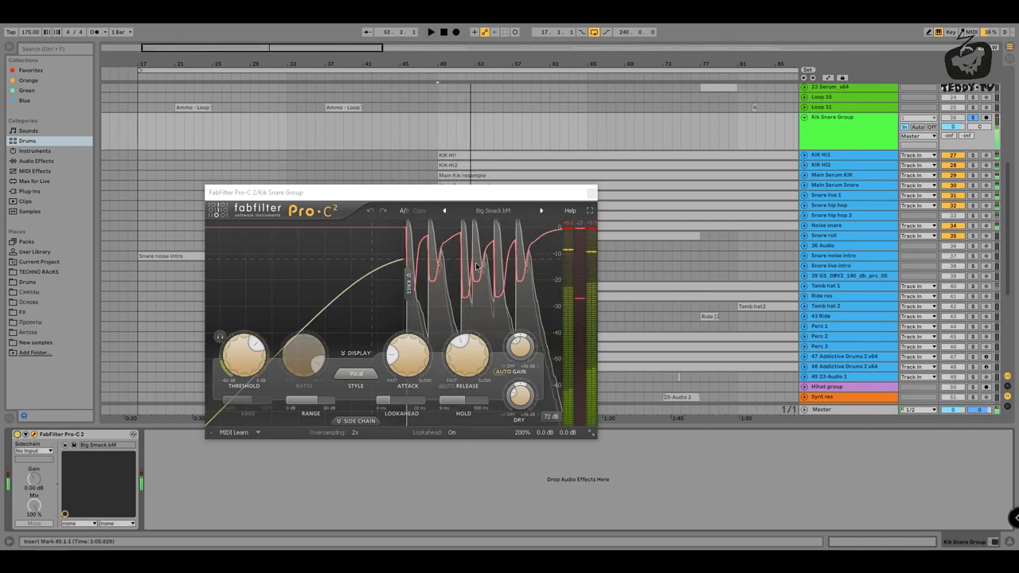
pyautogui.click(592, 194)
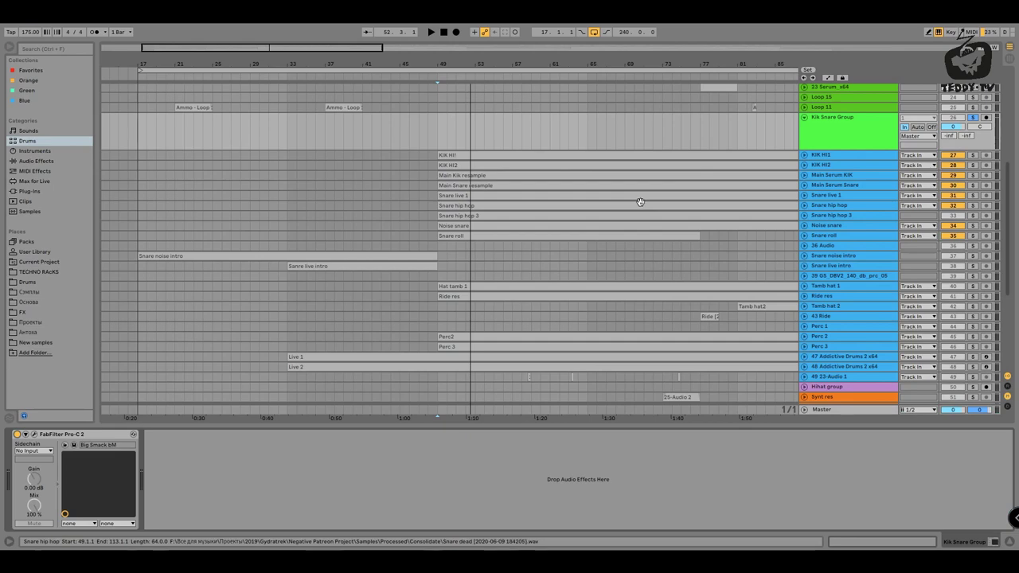
# Release the Kik Snare Group solo and unfold the 36 Audio and Snare noise intro tracks
pyautogui.scroll(-3, 625, 214)
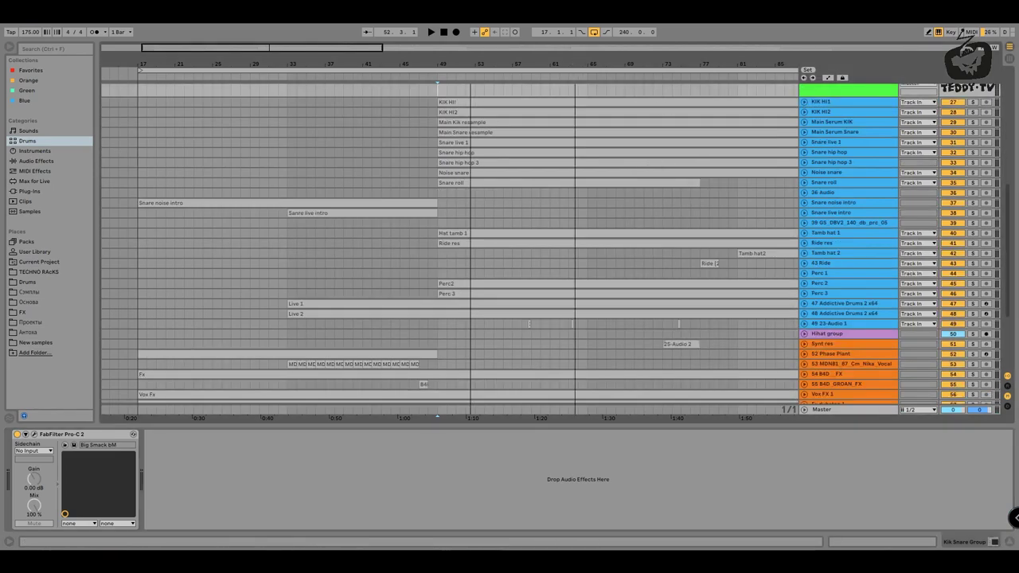
pyautogui.moveTo(575, 64); pyautogui.dragTo(325, 62)
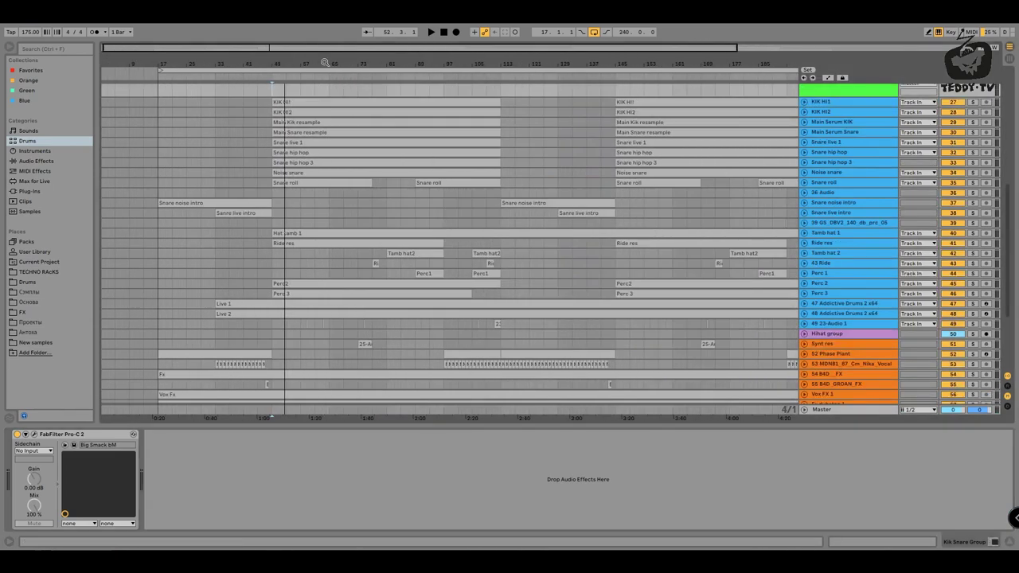
pyautogui.click(820, 195)
pyautogui.moveTo(815, 198); pyautogui.dragTo(812, 222)
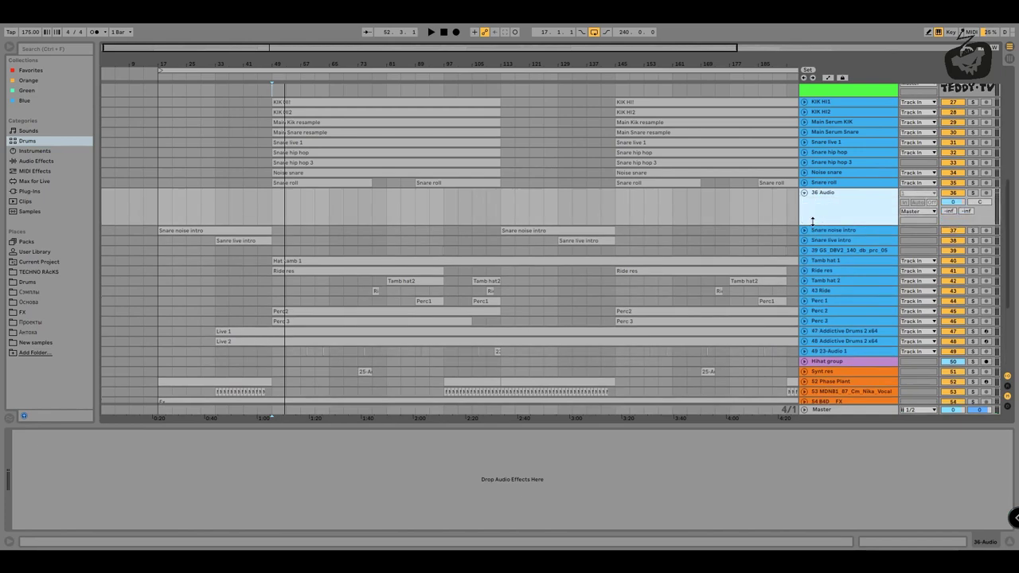
pyautogui.click(823, 230)
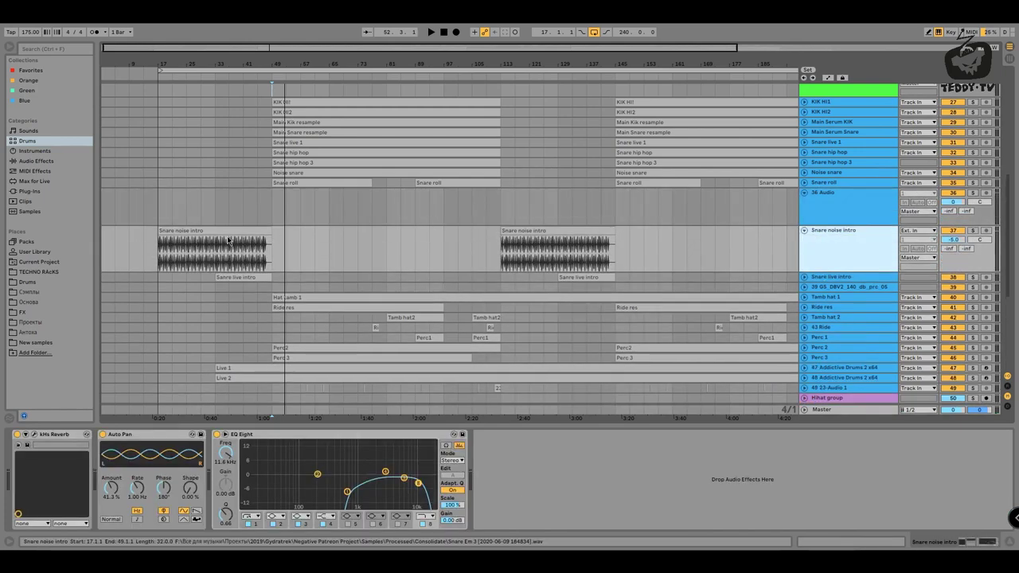
# Solo the Snare noise intro track and play it from bar 17, bringing up the Noise snare track's effects for comparison
pyautogui.click(157, 253)
pyautogui.click(971, 230)
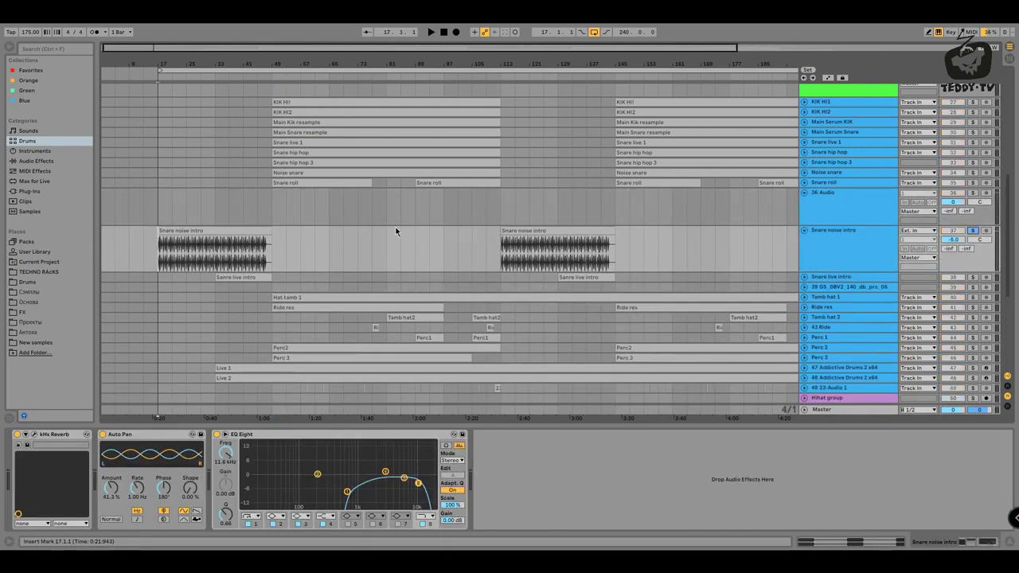
pyautogui.press('space')
pyautogui.scroll(-2, 159, 231)
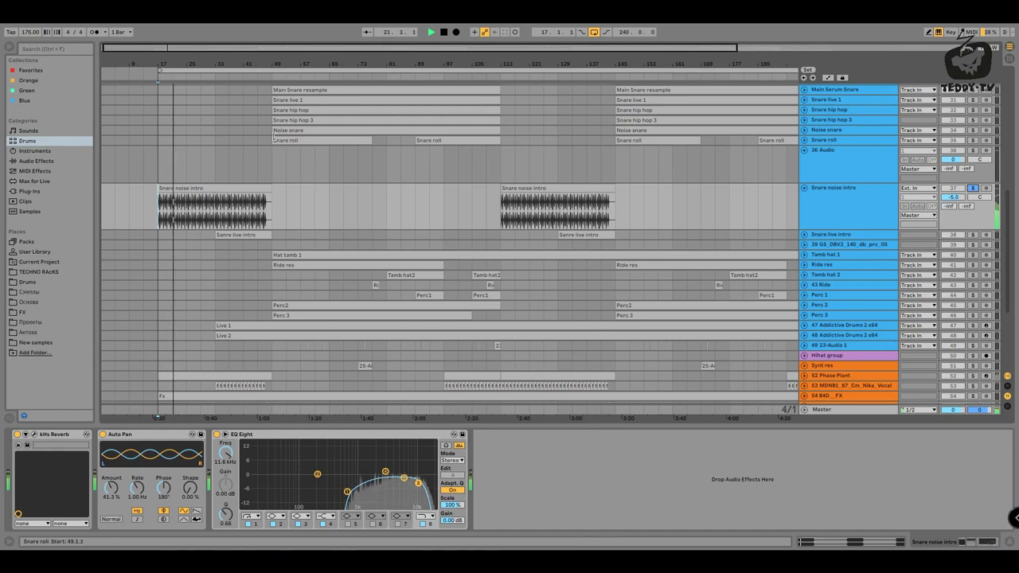
pyautogui.click(831, 131)
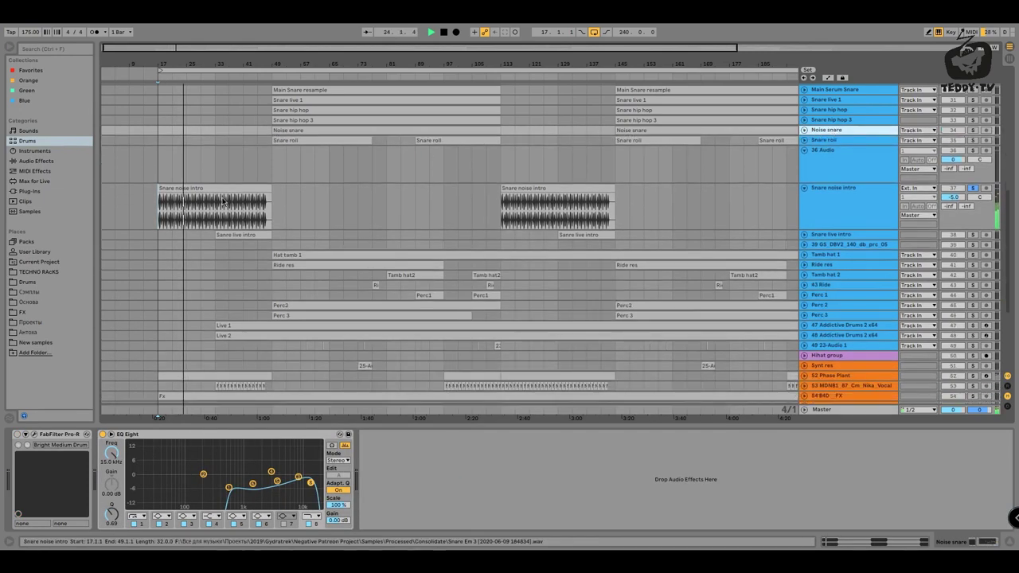
# Play the intro from bar 17 with Snare noise intro unsoloed, and solo the track again to compare
pyautogui.click(972, 185)
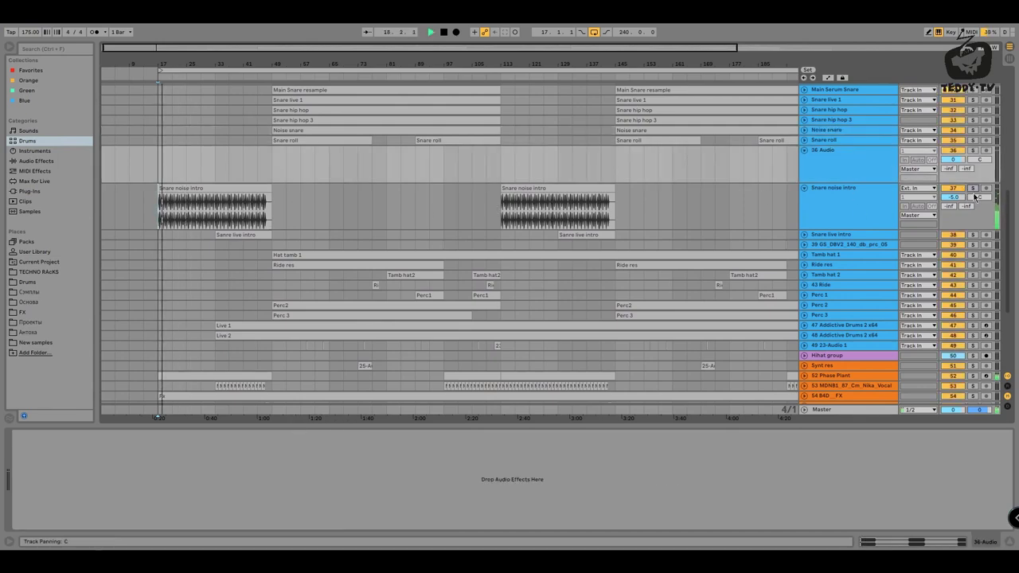
pyautogui.click(973, 189)
pyautogui.click(658, 195)
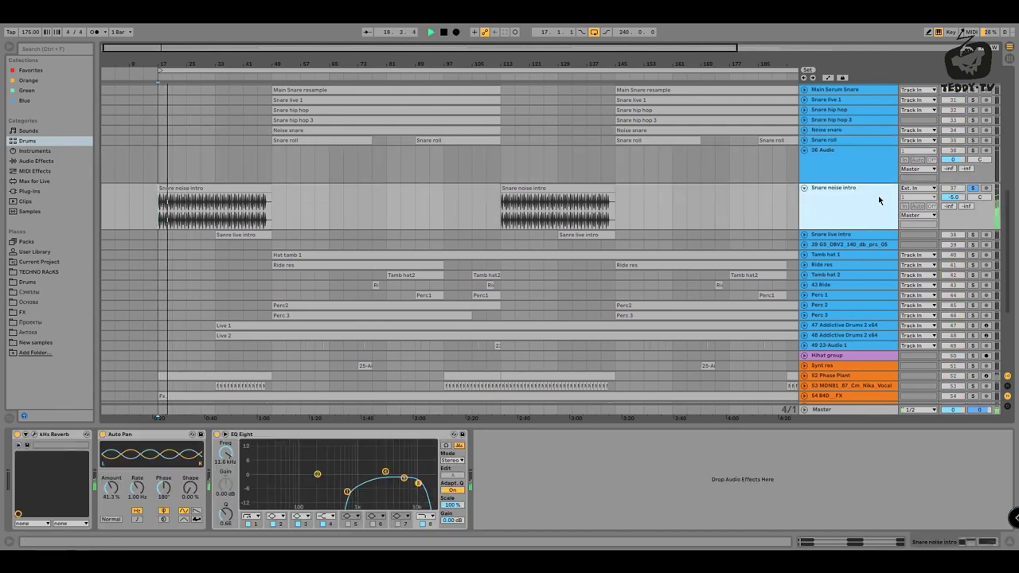
# Open kHs Reverb on Snare noise intro and bypass both the reverb and Auto Pan during playback
pyautogui.click(35, 435)
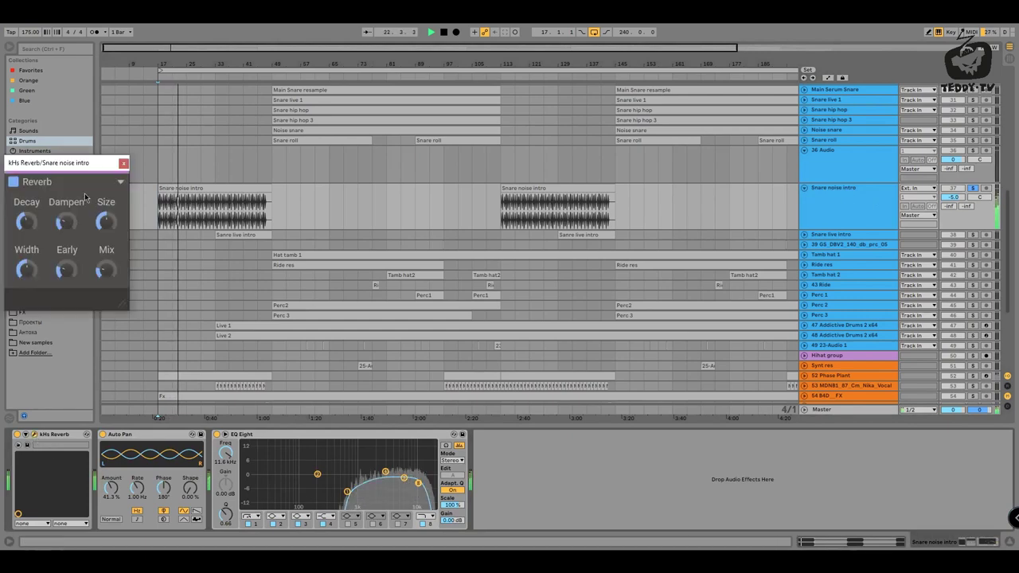
pyautogui.moveTo(93, 164); pyautogui.dragTo(431, 145)
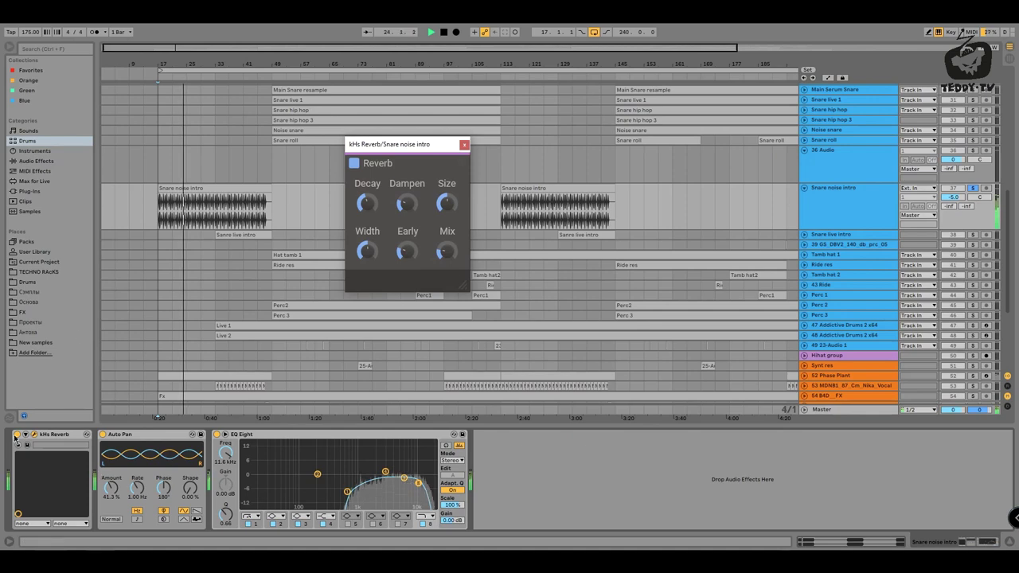
pyautogui.click(103, 434)
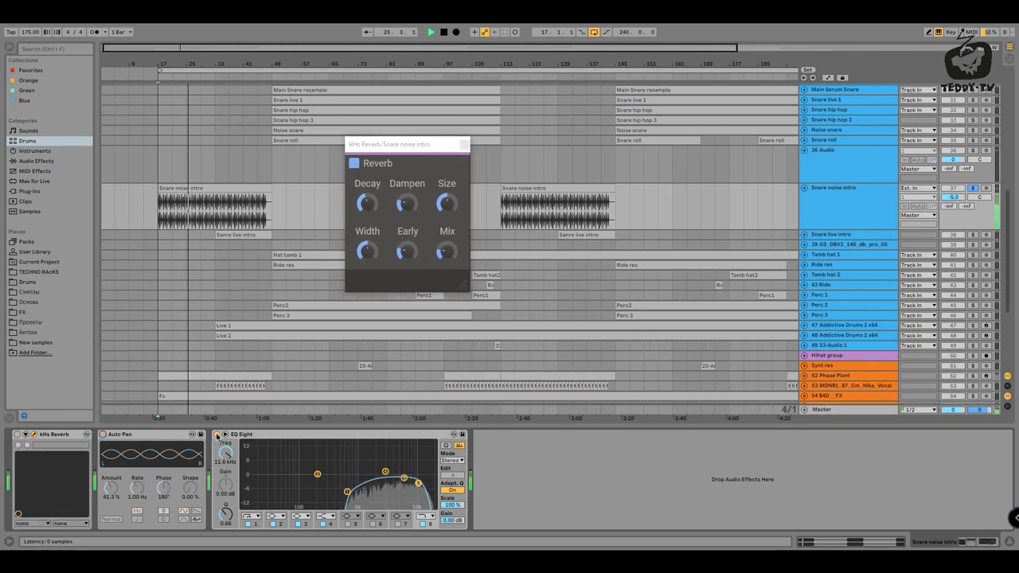
# Set Snare noise intro's EQ Eight low cut to 625 Hz with Q 0.27, and re-enable the reverb and Auto Pan during playback
pyautogui.moveTo(348, 492); pyautogui.dragTo(282, 489)
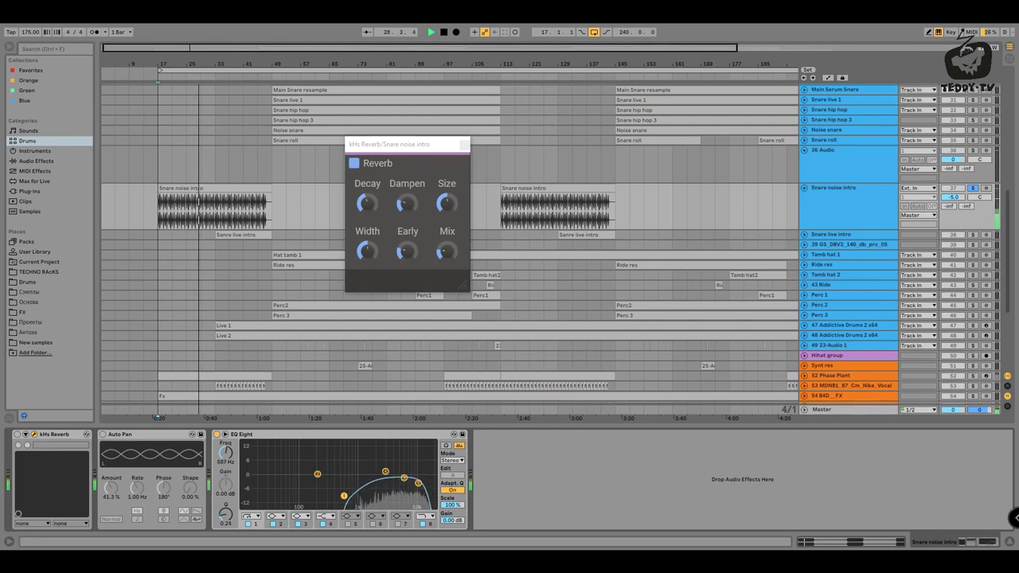
pyautogui.moveTo(344, 495); pyautogui.dragTo(339, 495)
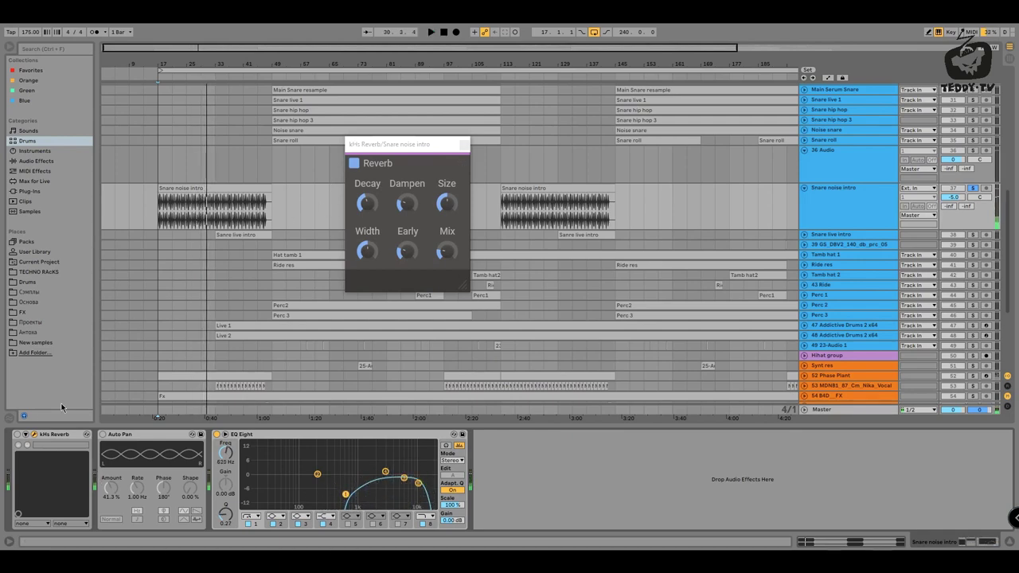
pyautogui.click(17, 434)
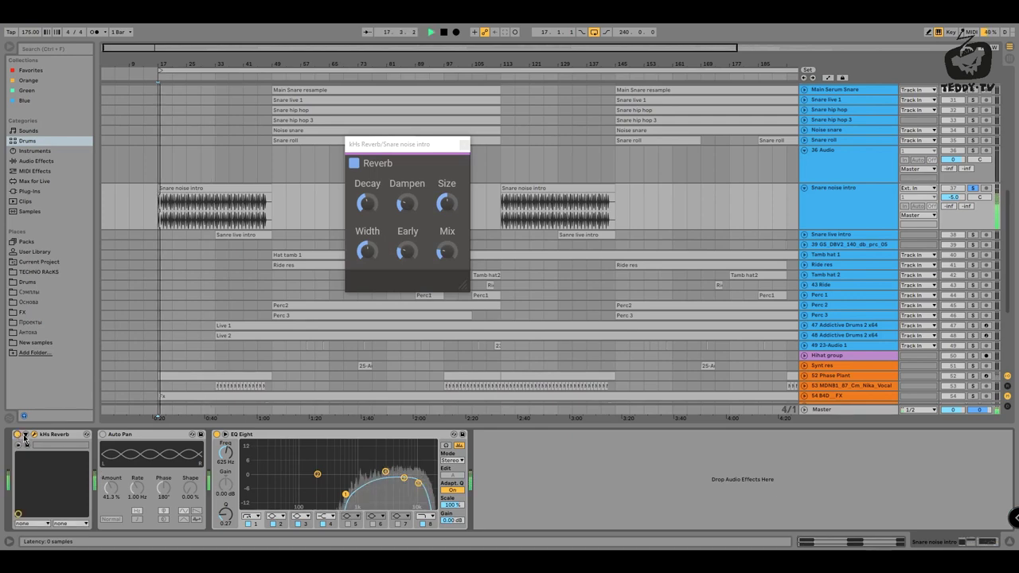
pyautogui.press('space')
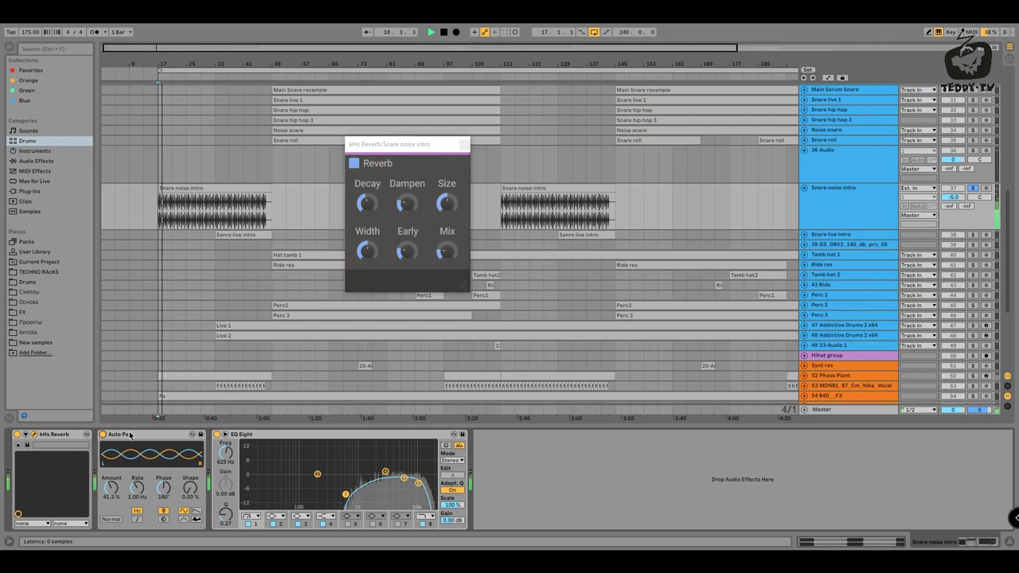
# Stop playback, unsolo Snare noise intro and close its kHs Reverb window
pyautogui.press('space')
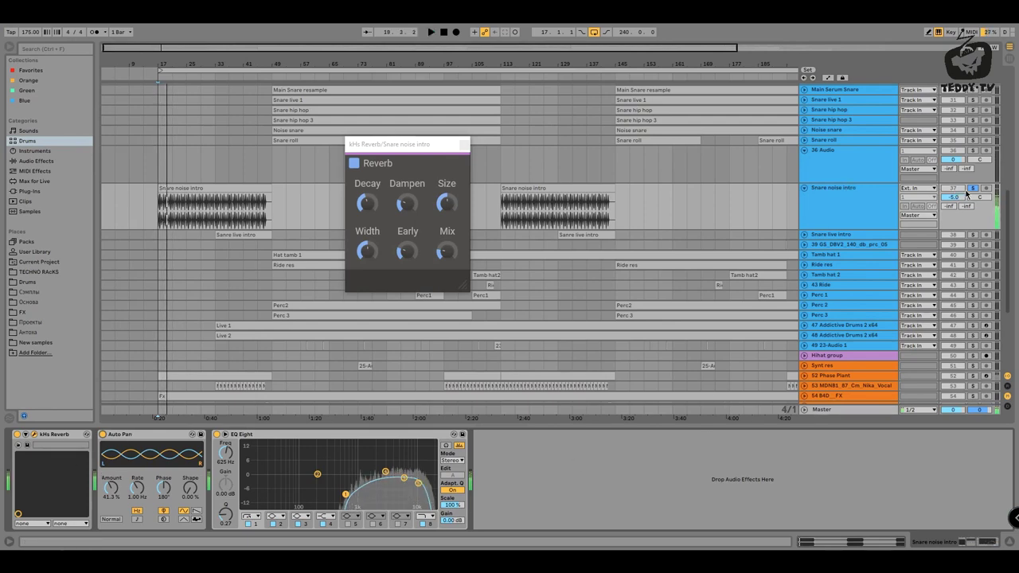
pyautogui.click(973, 188)
pyautogui.click(464, 144)
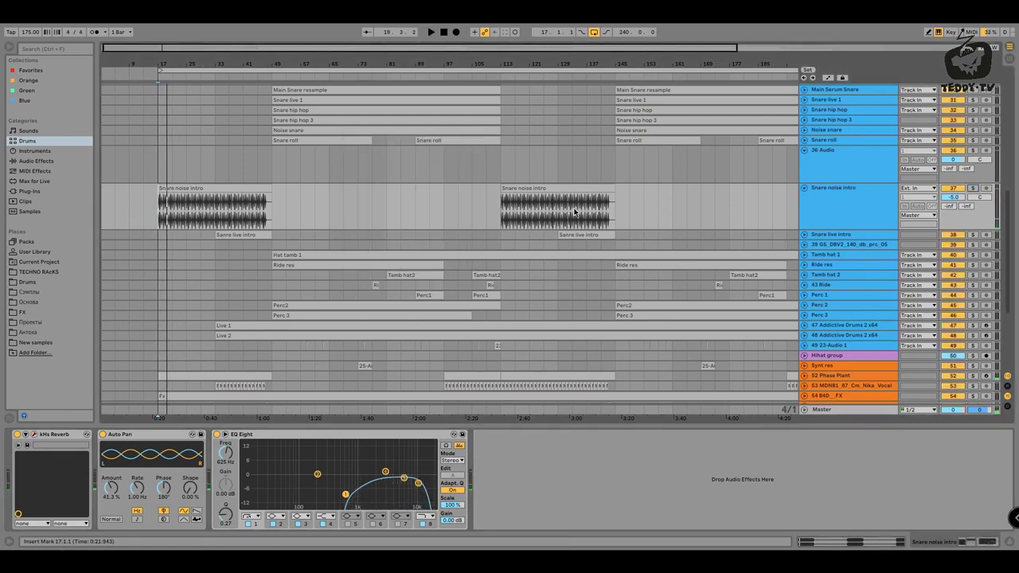
# Expand the Snare live intro track and play it from bar 33, toggling its solo to compare it with the mix
pyautogui.click(826, 236)
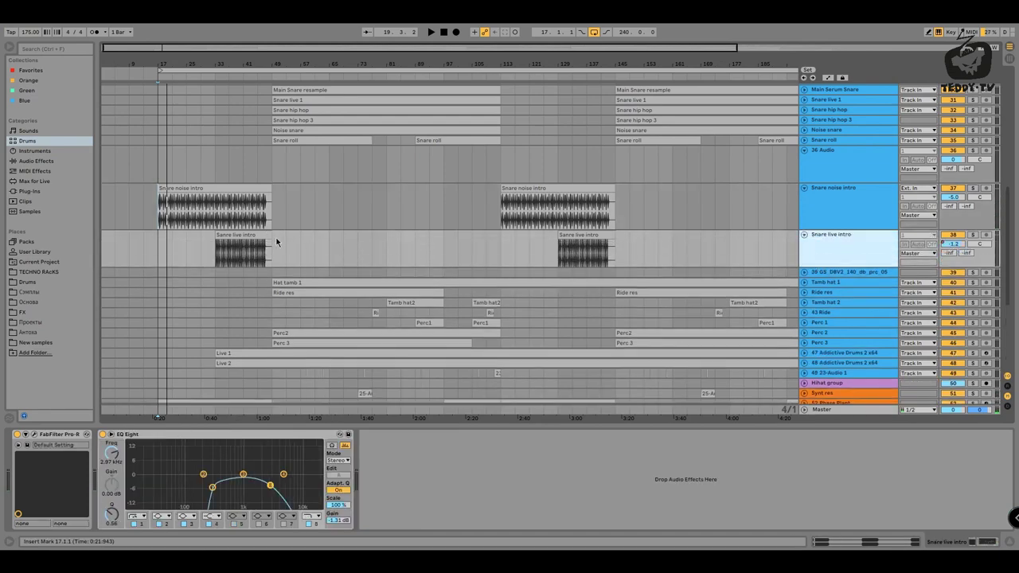
pyautogui.click(214, 263)
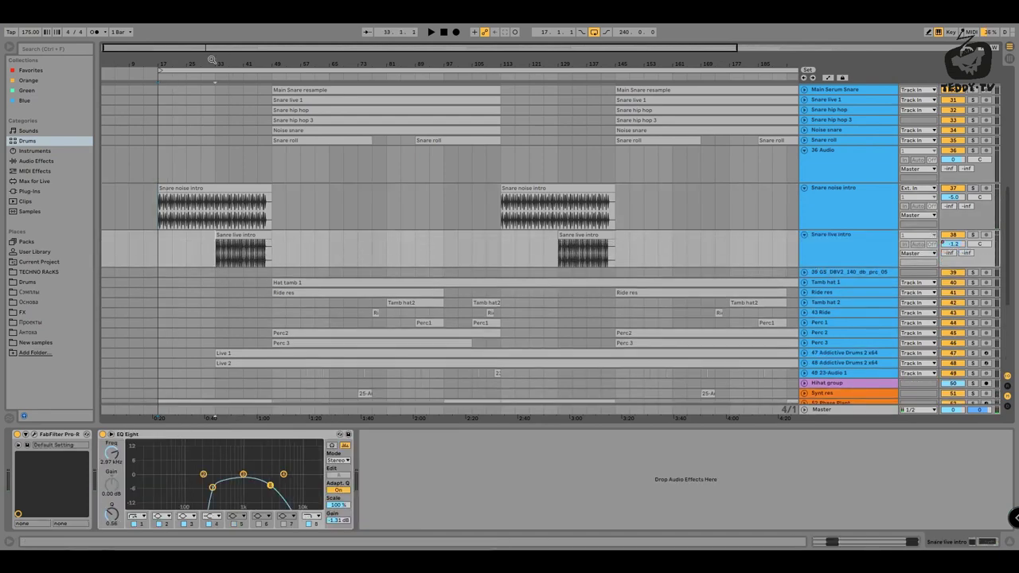
pyautogui.moveTo(212, 59); pyautogui.dragTo(211, 73)
pyautogui.click(972, 235)
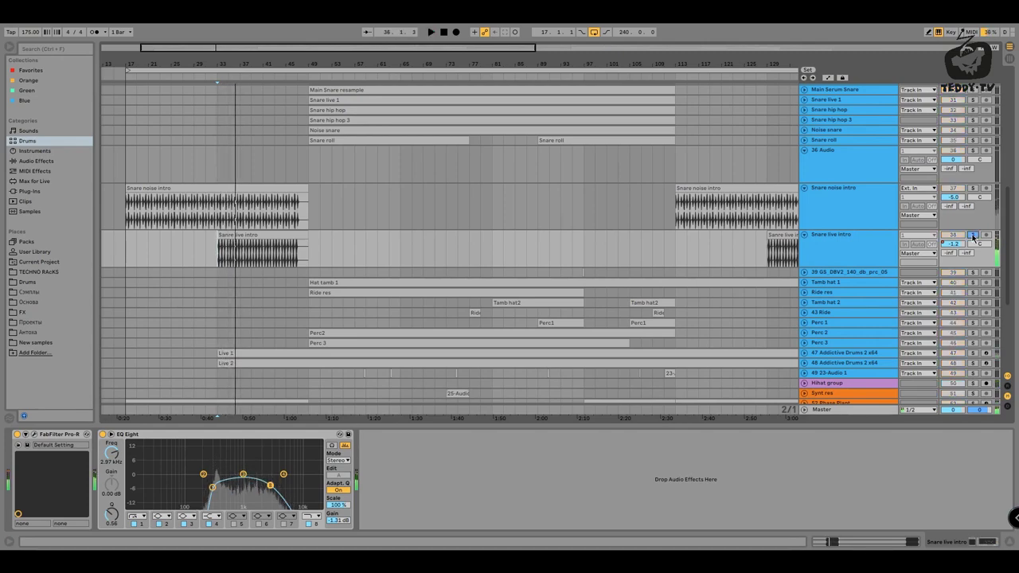
pyautogui.click(973, 239)
pyautogui.press('space')
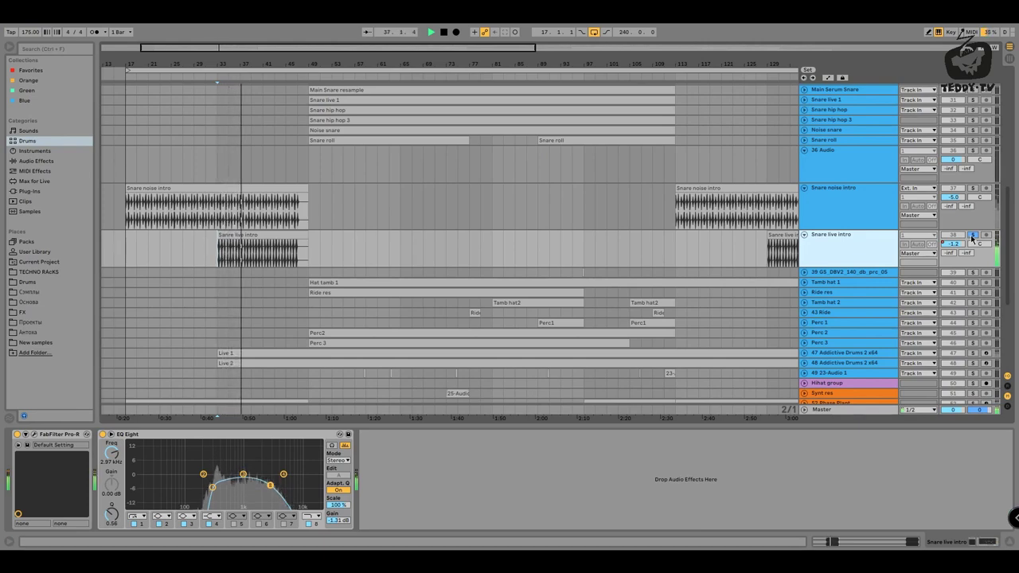
pyautogui.click(972, 236)
pyautogui.click(971, 236)
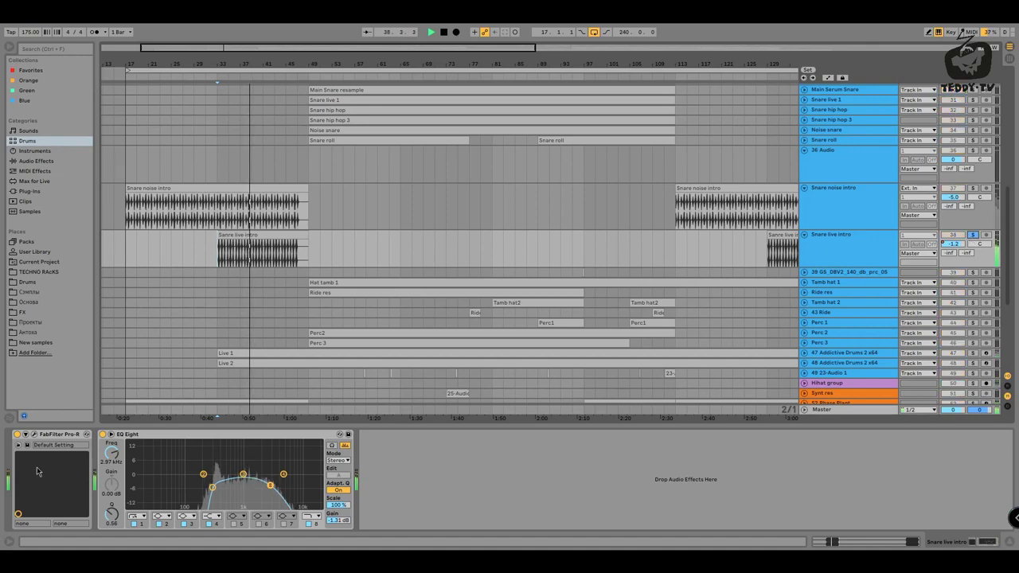
# Open FabFilter Pro-R on Snare live intro, stop playback and move its window clear of the effect chain
pyautogui.click(34, 434)
pyautogui.press('space')
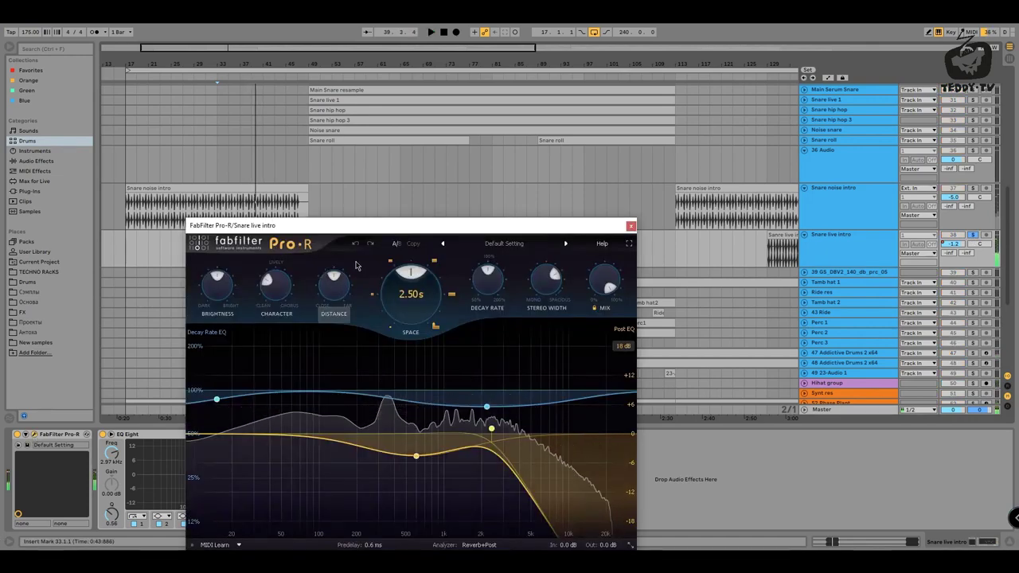
pyautogui.moveTo(333, 230); pyautogui.dragTo(559, 164)
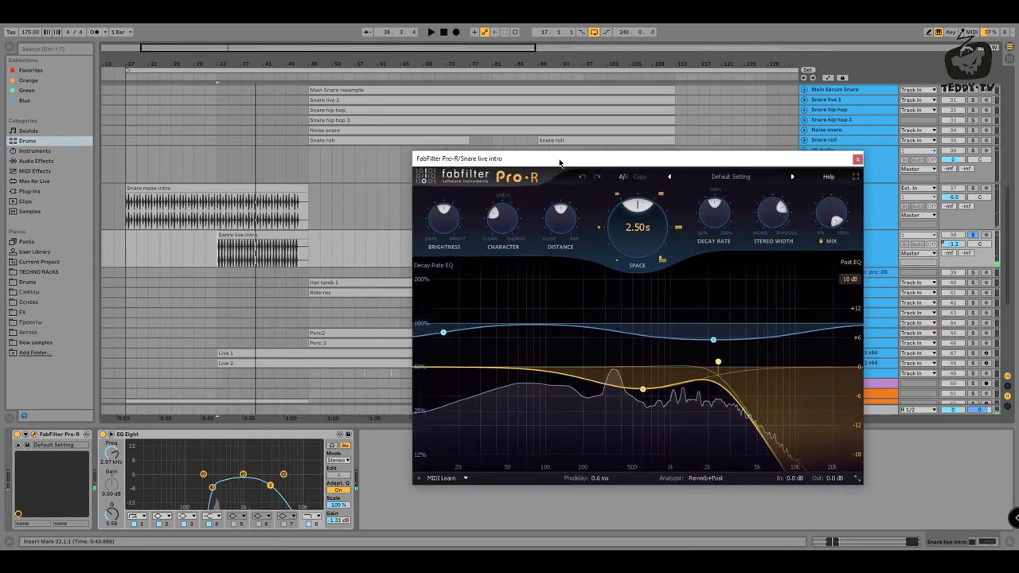
# Bypass Pro-R on Snare live intro and set the EQ Eight high cut to 2.45 kHz with Q 0.58 during playback
pyautogui.click(16, 434)
pyautogui.press('space')
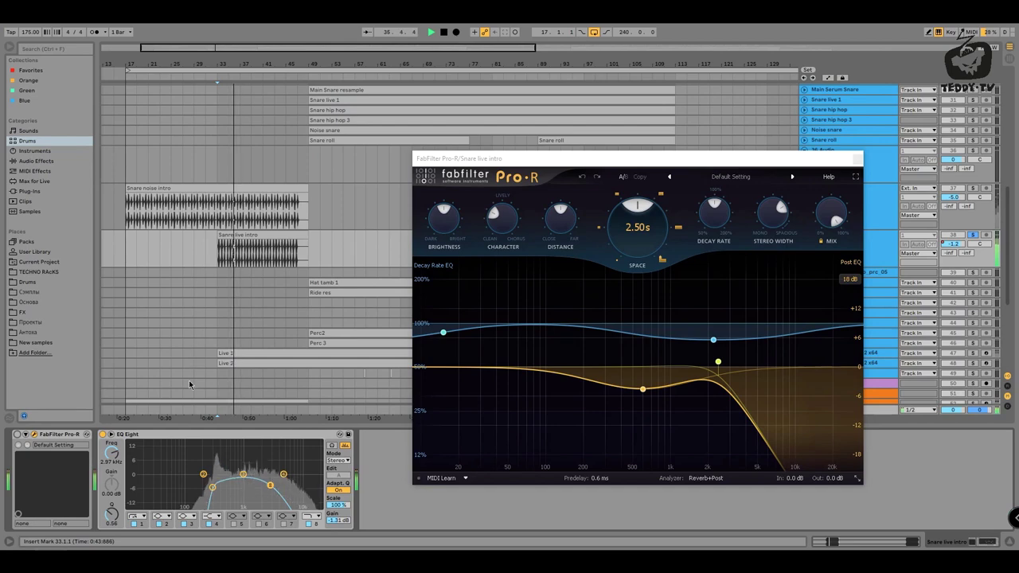
pyautogui.moveTo(275, 487); pyautogui.dragTo(265, 484)
pyautogui.press('space')
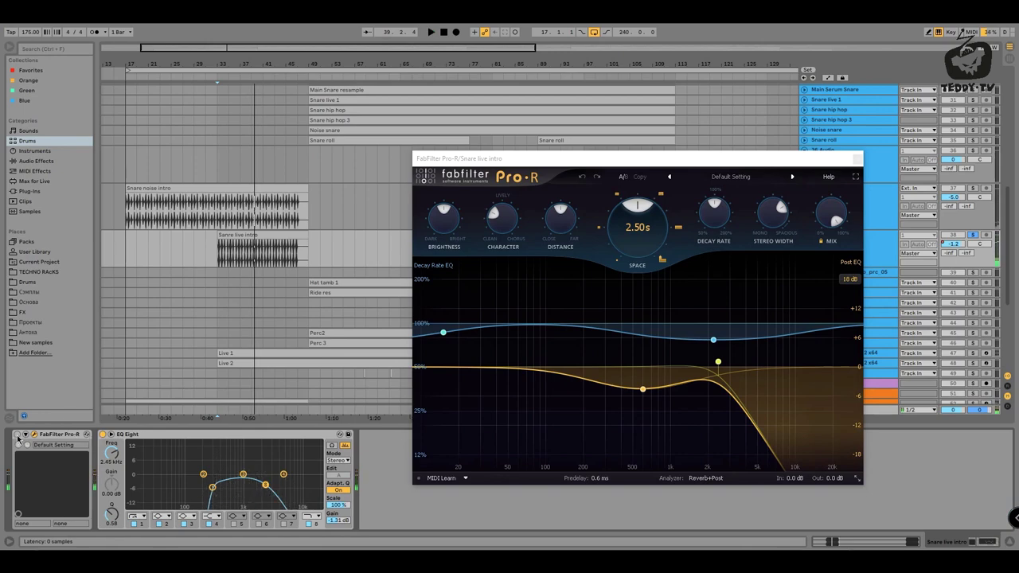
# Re-enable Pro-R on Snare live intro, replay the track from bar 33 and close the reverb window
pyautogui.press('space')
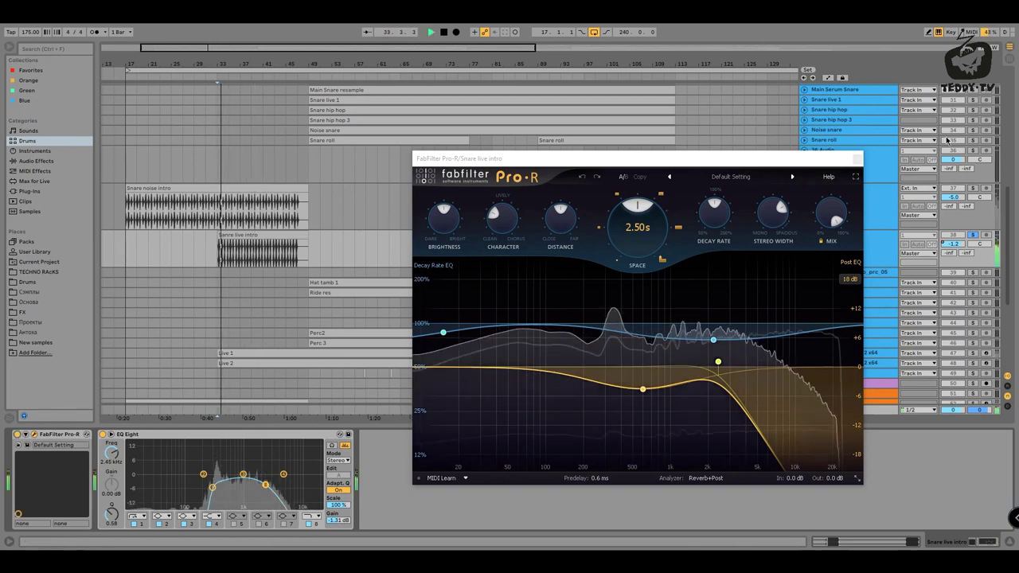
pyautogui.click(856, 163)
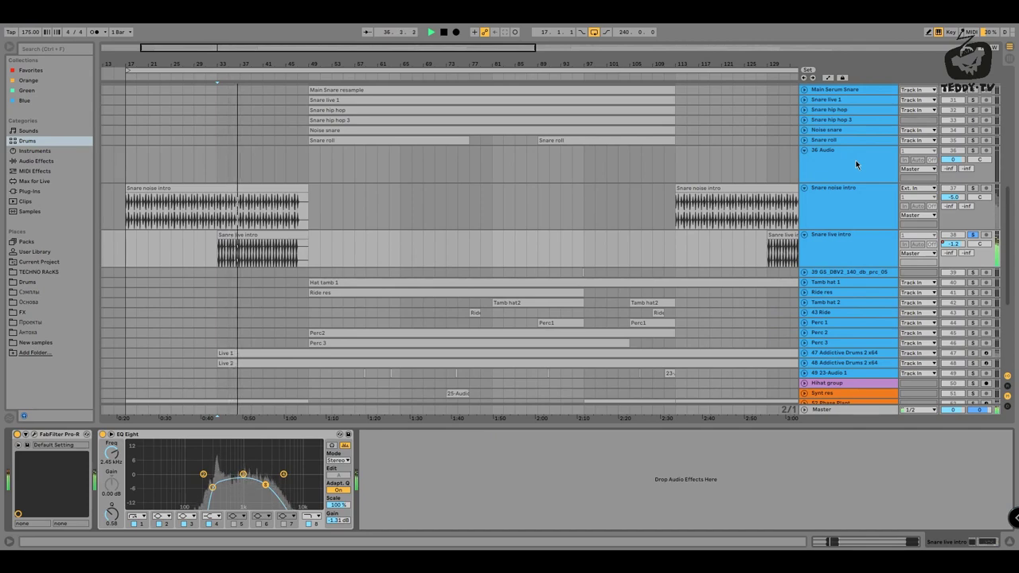
pyautogui.press('space')
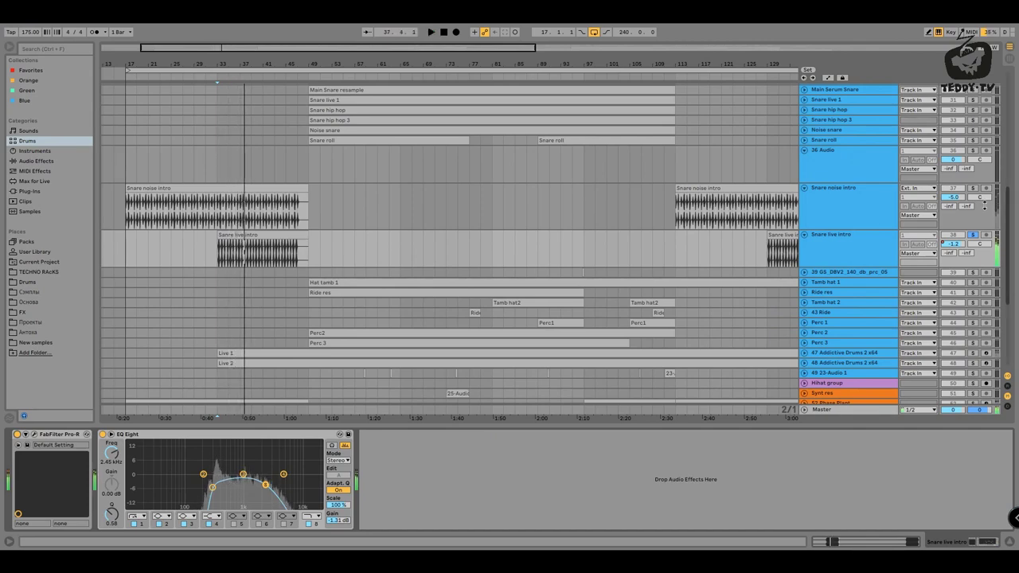
# Play Snare live intro soloed from bar 45, and unsolo it to hear it in the mix from bar 37
pyautogui.click(290, 255)
pyautogui.press('space')
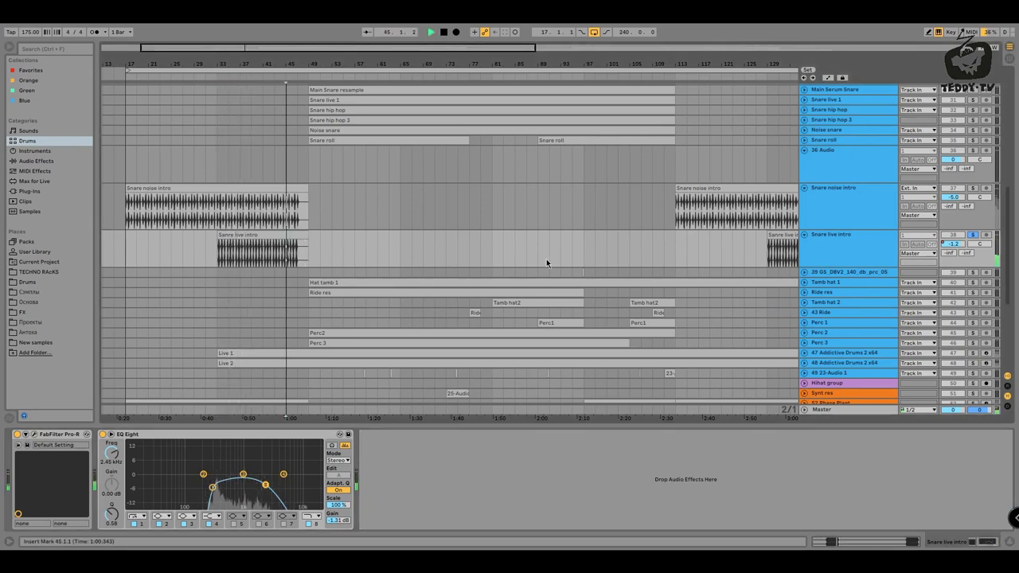
pyautogui.click(971, 236)
pyautogui.press('space')
pyautogui.press('space')
pyautogui.click(247, 249)
pyautogui.press('space')
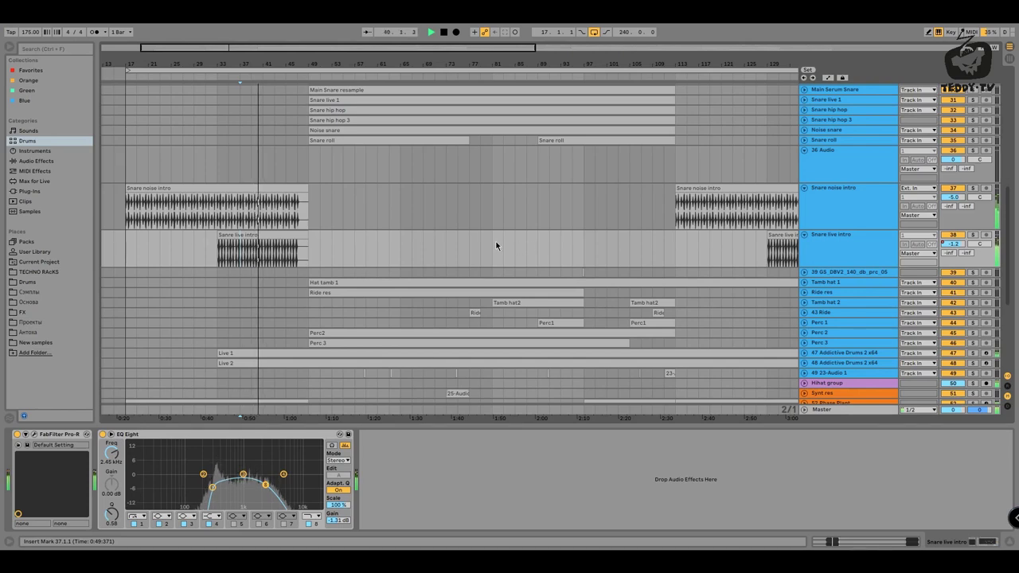
# Expand track 39 (GS_DBV2) and bring its single short clip at 96.4 into close view
pyautogui.moveTo(468, 63); pyautogui.dragTo(467, 54)
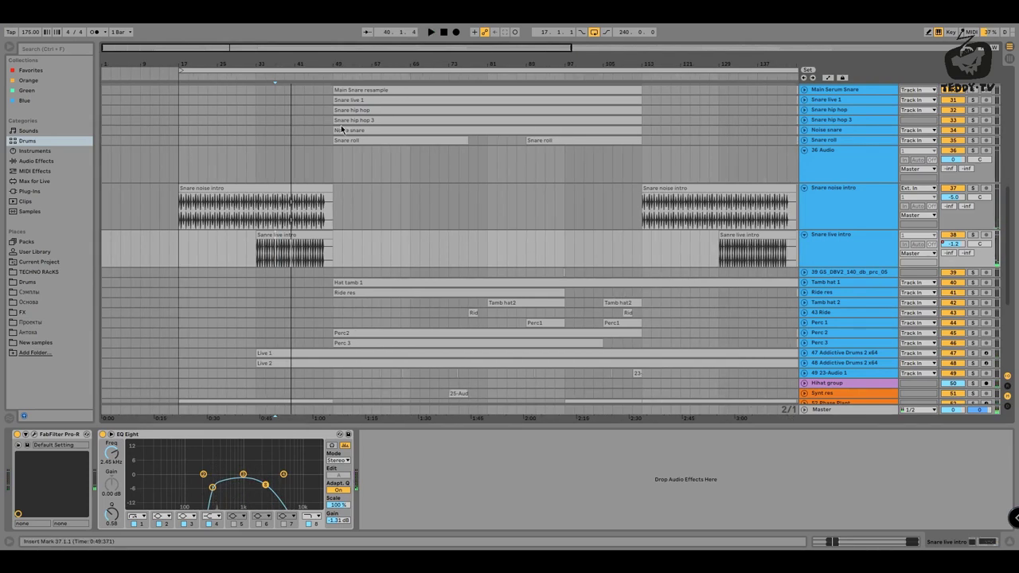
pyautogui.scroll(-2, 388, 125)
pyautogui.moveTo(380, 59); pyautogui.dragTo(380, 48)
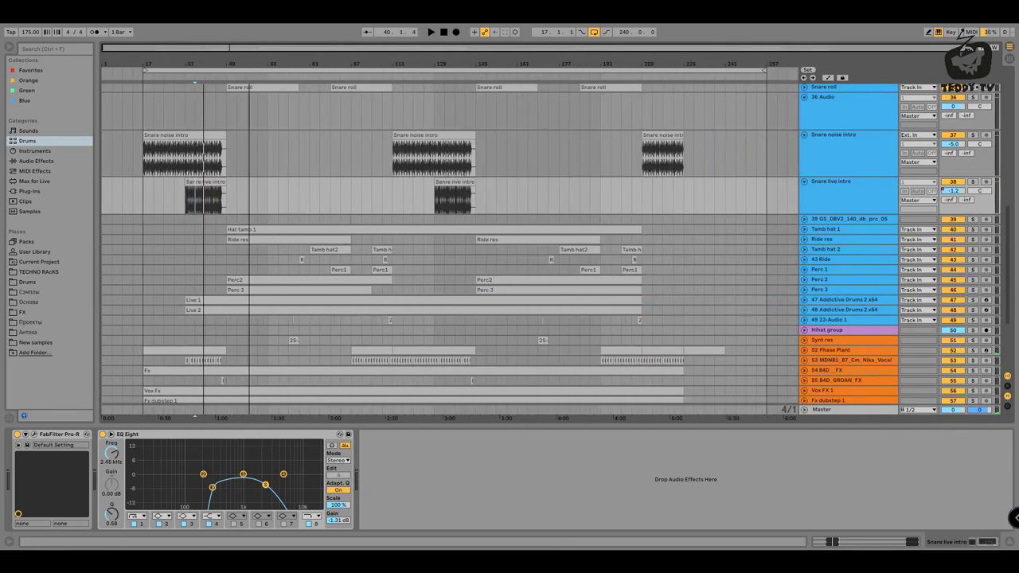
pyautogui.doubleClick(835, 221)
pyautogui.moveTo(352, 64)
pyautogui.mouseDown()
pyautogui.moveTo(352, 112)
pyautogui.moveTo(357, 65)
pyautogui.mouseUp()
pyautogui.moveTo(345, 231); pyautogui.dragTo(368, 224)
pyautogui.click(330, 241)
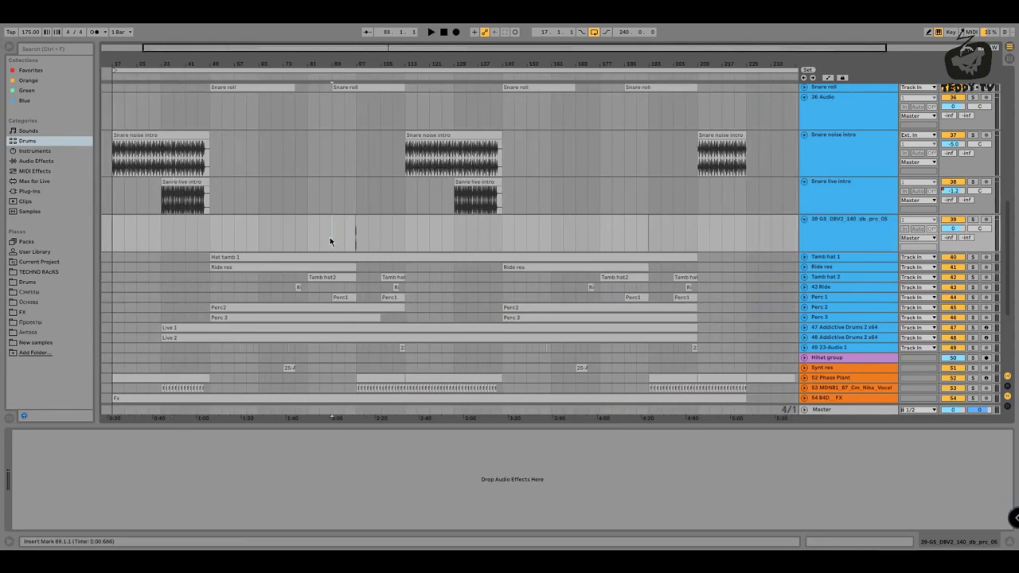
pyautogui.moveTo(360, 62); pyautogui.dragTo(215, 239)
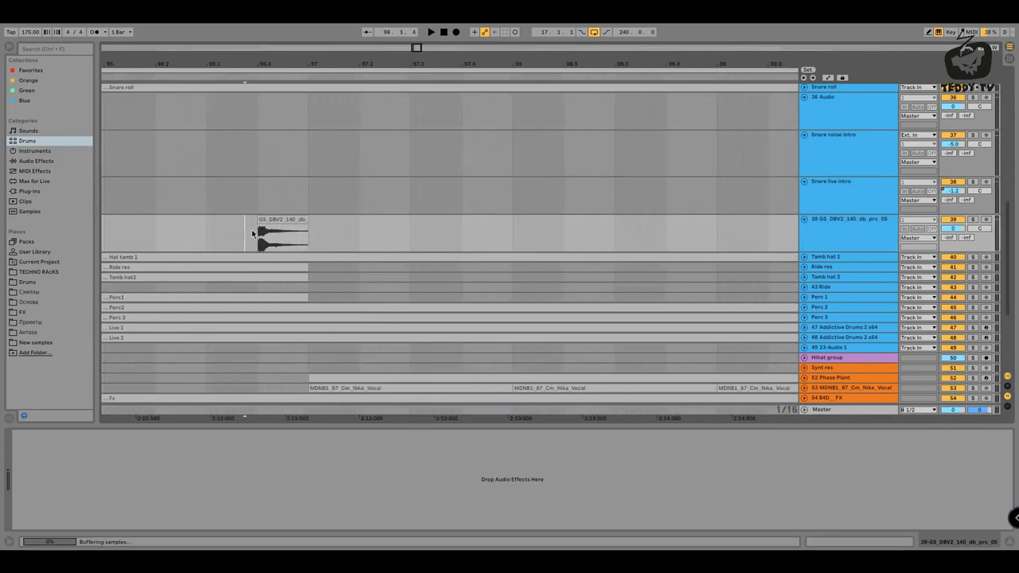
# Solo track 39 and play its one-shot clip several times from just before 96.4
pyautogui.click(971, 220)
pyautogui.press('space')
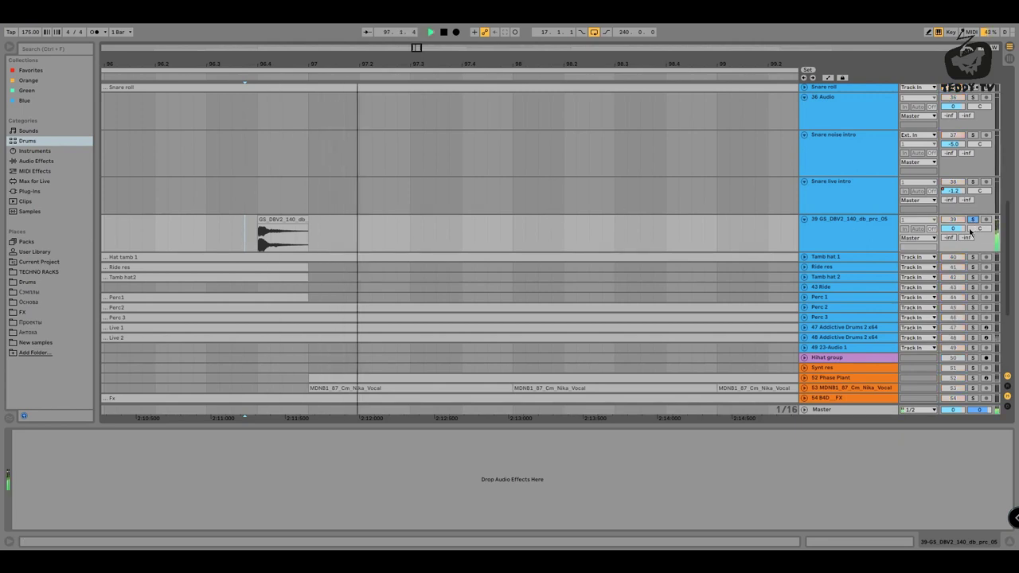
pyautogui.press('space')
pyautogui.moveTo(271, 65); pyautogui.dragTo(272, 49)
pyautogui.press('space')
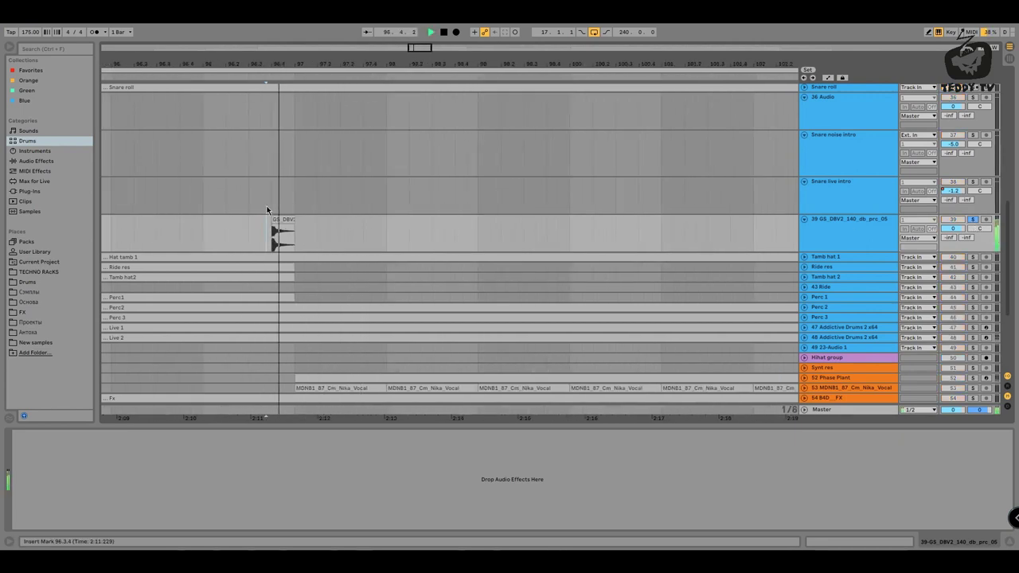
pyautogui.press('space')
pyautogui.press('space')
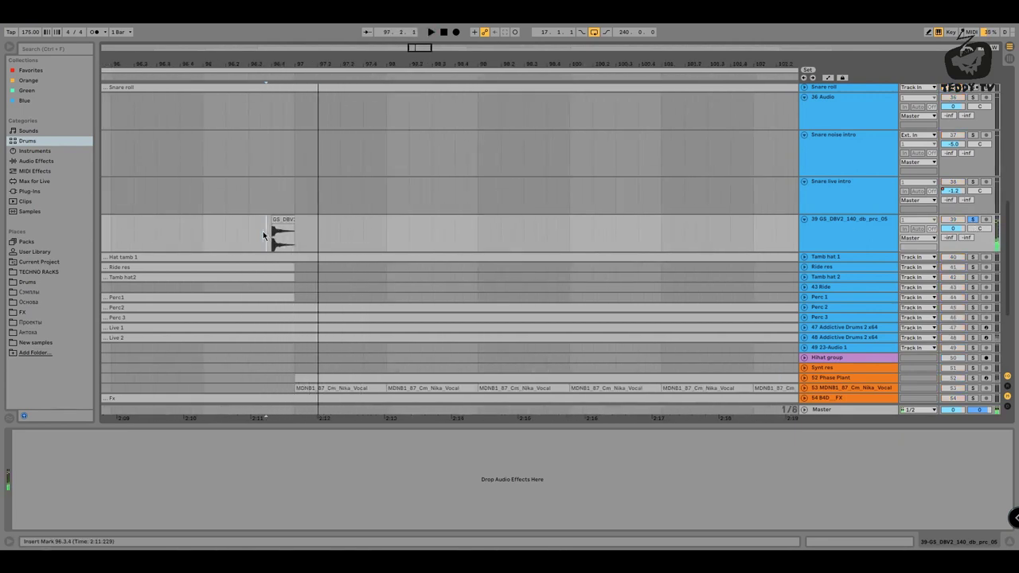
pyautogui.click(249, 231)
pyautogui.press('space')
# Unsolo track 39 and play the full mix from bar 96 to hear the one-shot in context
pyautogui.click(202, 231)
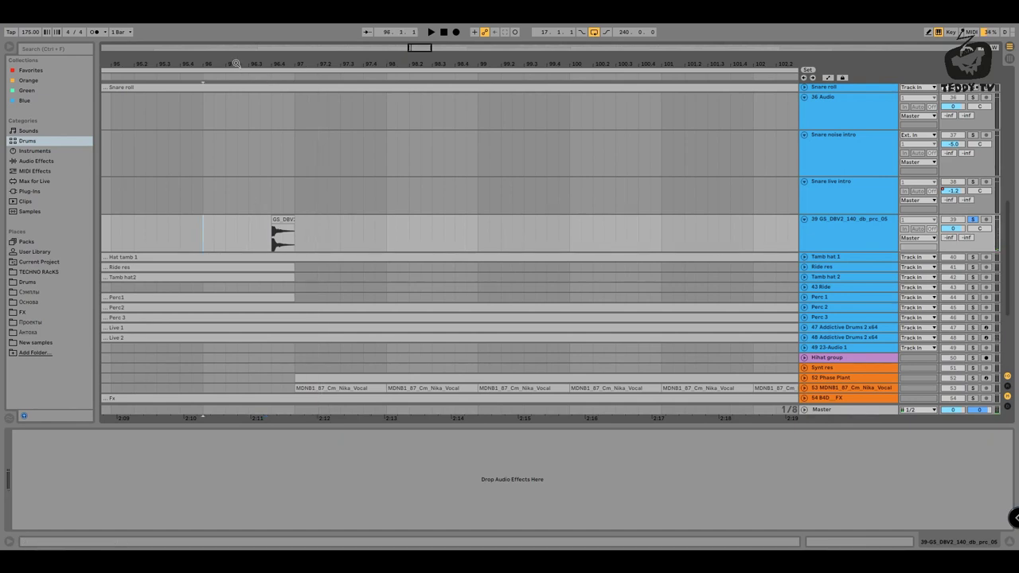
pyautogui.moveTo(236, 64)
pyautogui.mouseDown()
pyautogui.moveTo(258, 89)
pyautogui.moveTo(324, 107)
pyautogui.mouseUp()
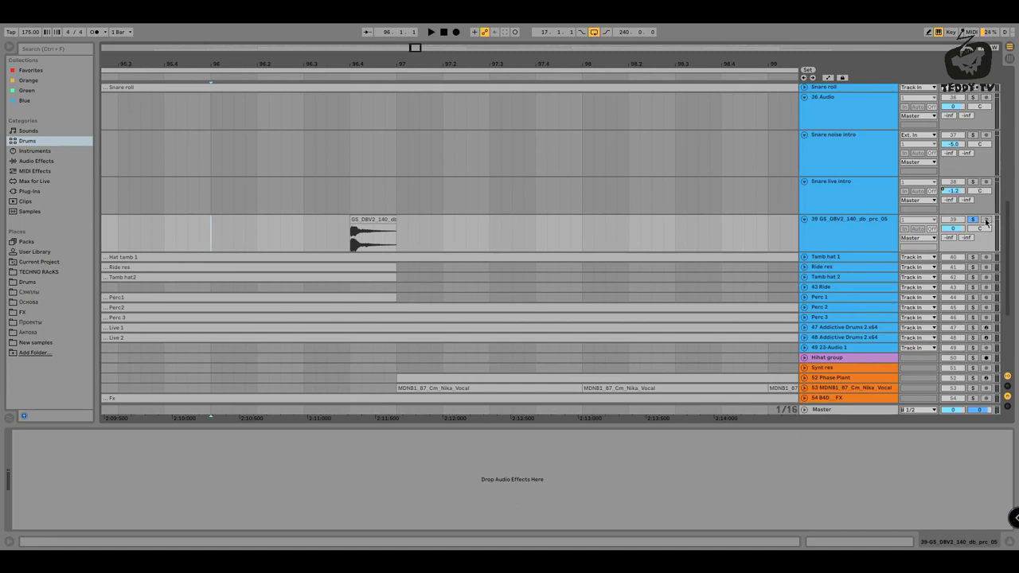
pyautogui.press('space')
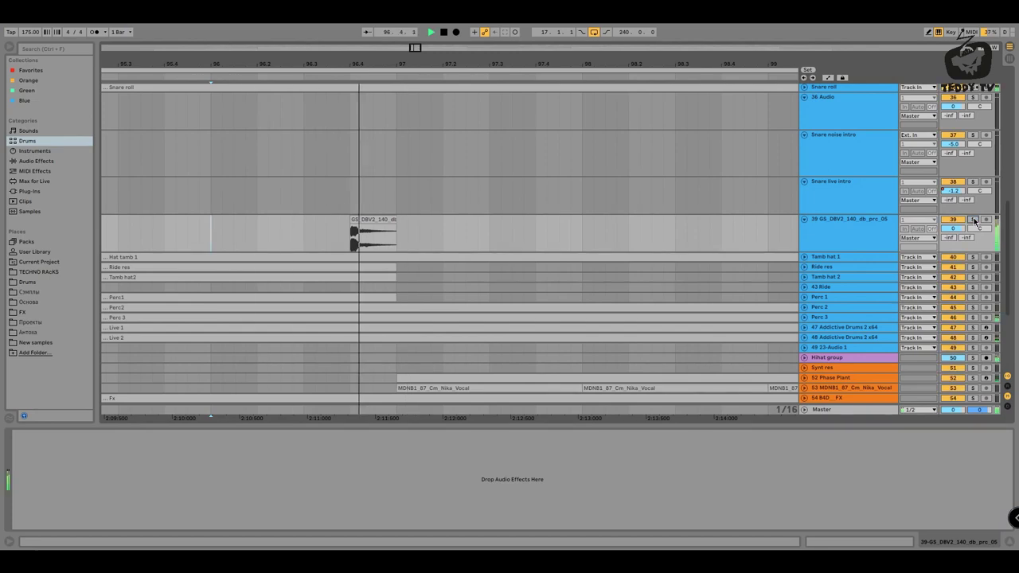
pyautogui.moveTo(335, 63); pyautogui.dragTo(336, 24)
pyautogui.press('space')
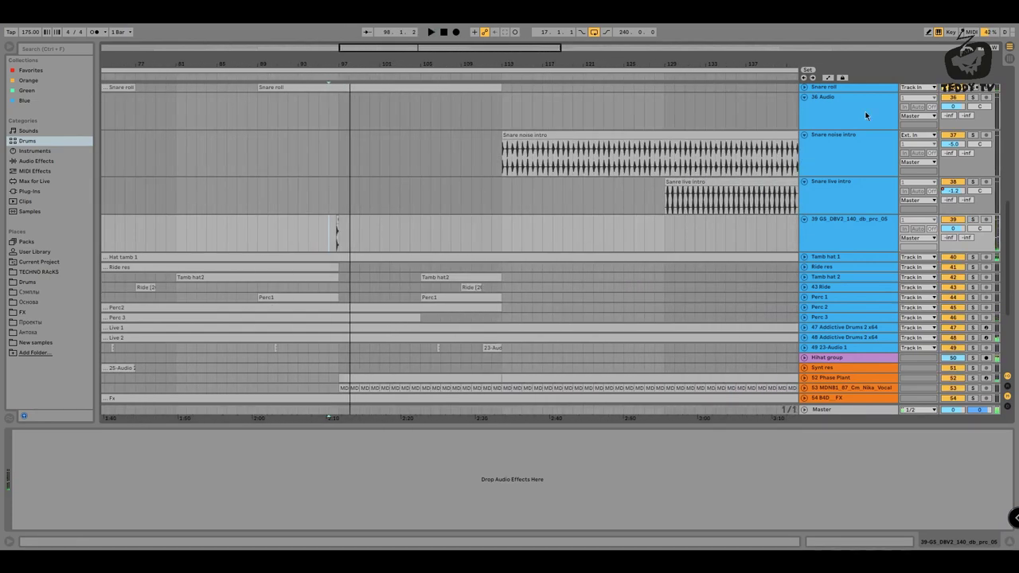
# Collapse track 39, Snare live intro and Snare noise intro, and expand Tamb hat 1 with the insert marker at bar 49
pyautogui.moveTo(557, 59); pyautogui.dragTo(557, 24)
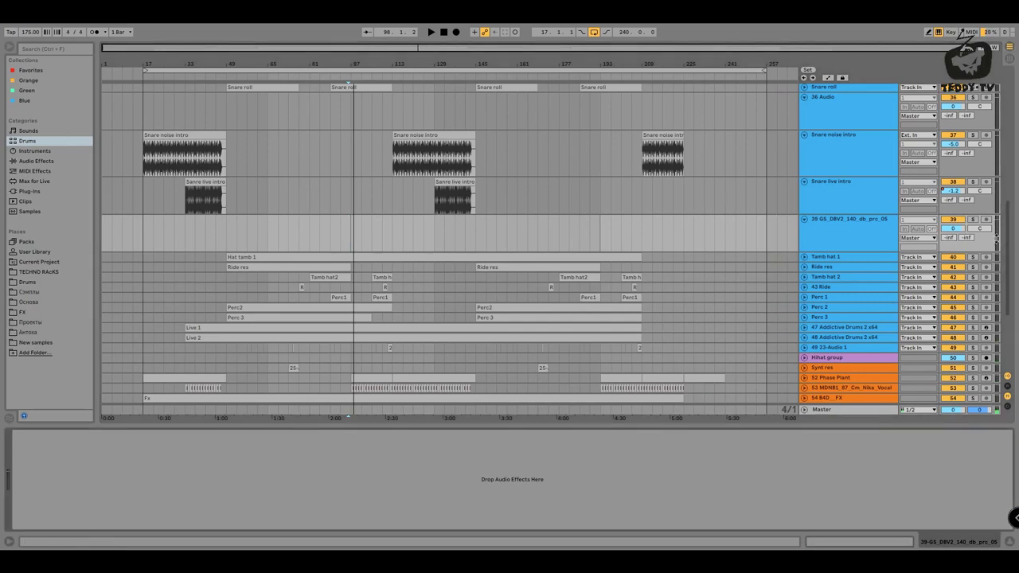
pyautogui.click(804, 219)
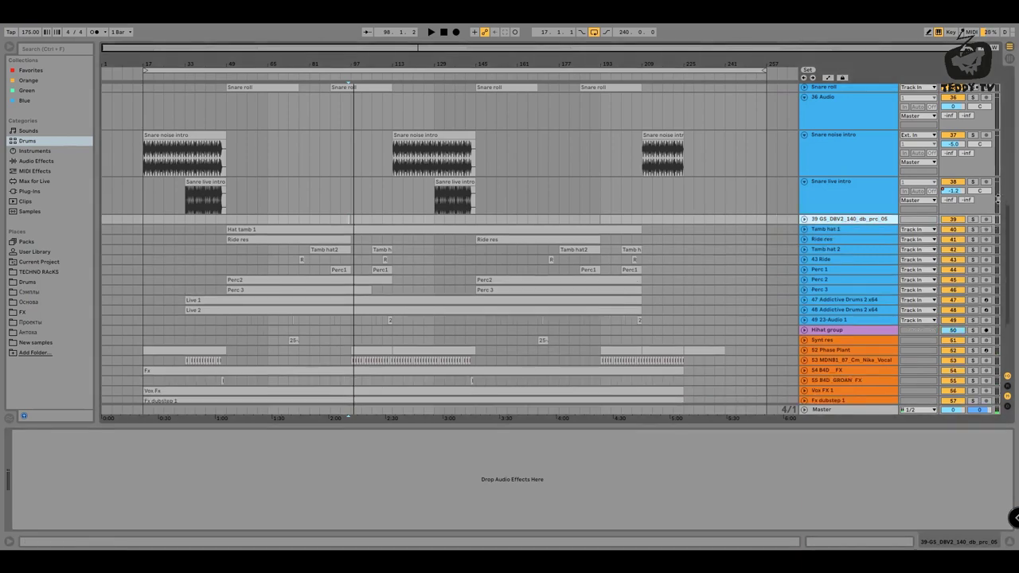
pyautogui.doubleClick(997, 199)
pyautogui.doubleClick(997, 147)
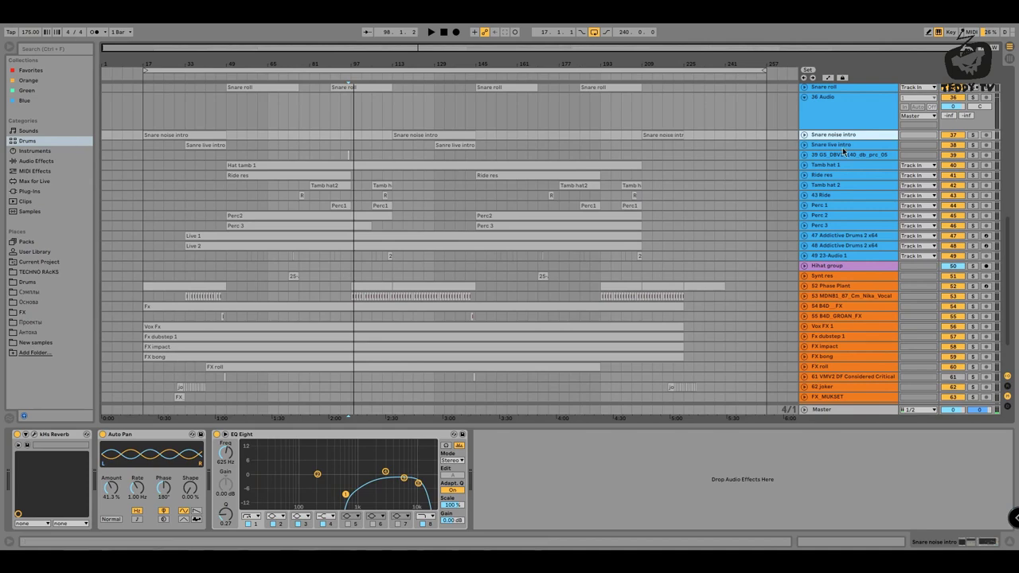
pyautogui.moveTo(825, 168); pyautogui.dragTo(816, 211)
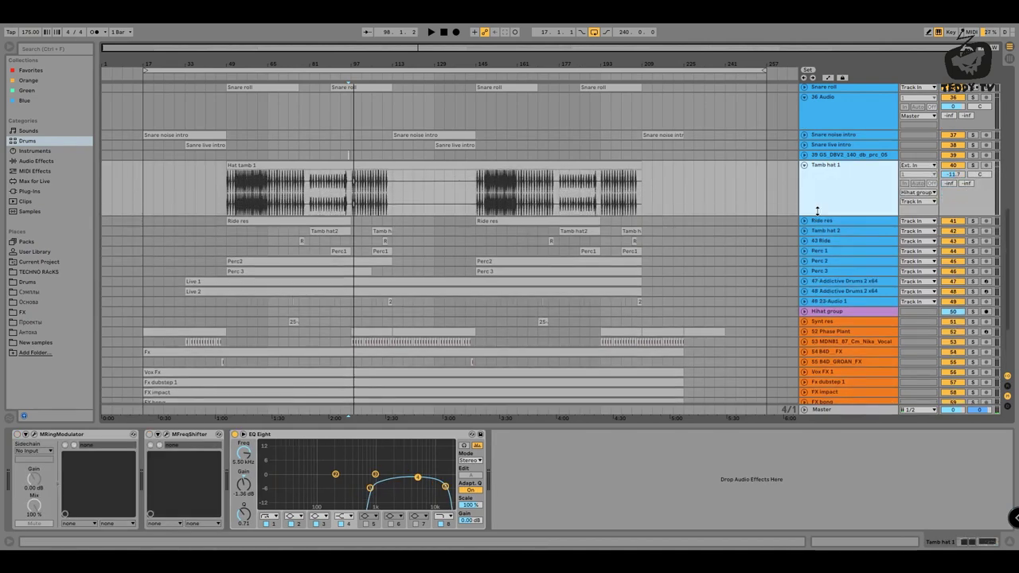
pyautogui.click(228, 198)
# Select the tracks from Tamb hat 1 to 49 23-Audio 1, show the Hihat group's effects, and return to Tamb hat 1 at bar 49
pyautogui.click(832, 196)
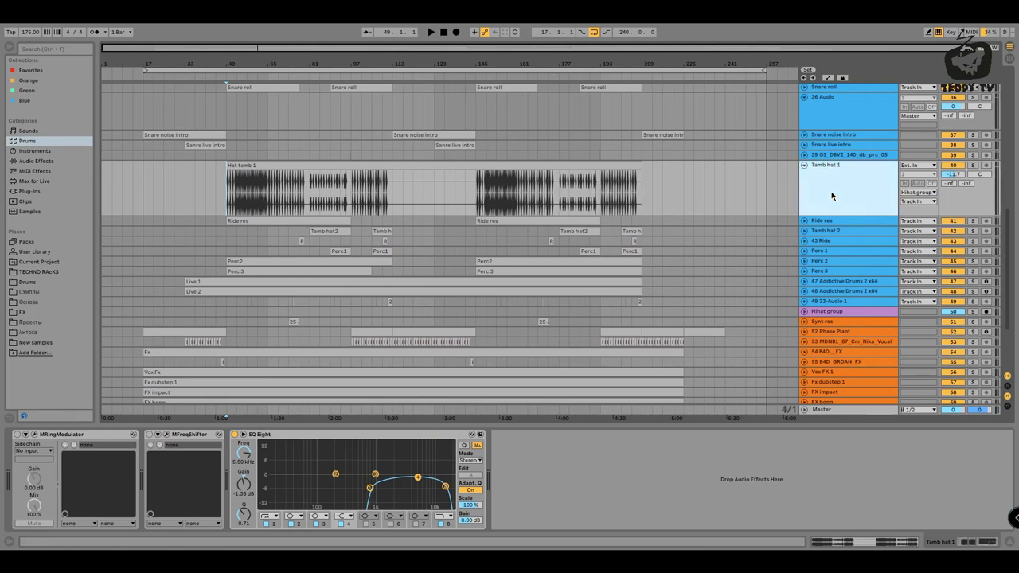
pyautogui.click(840, 302)
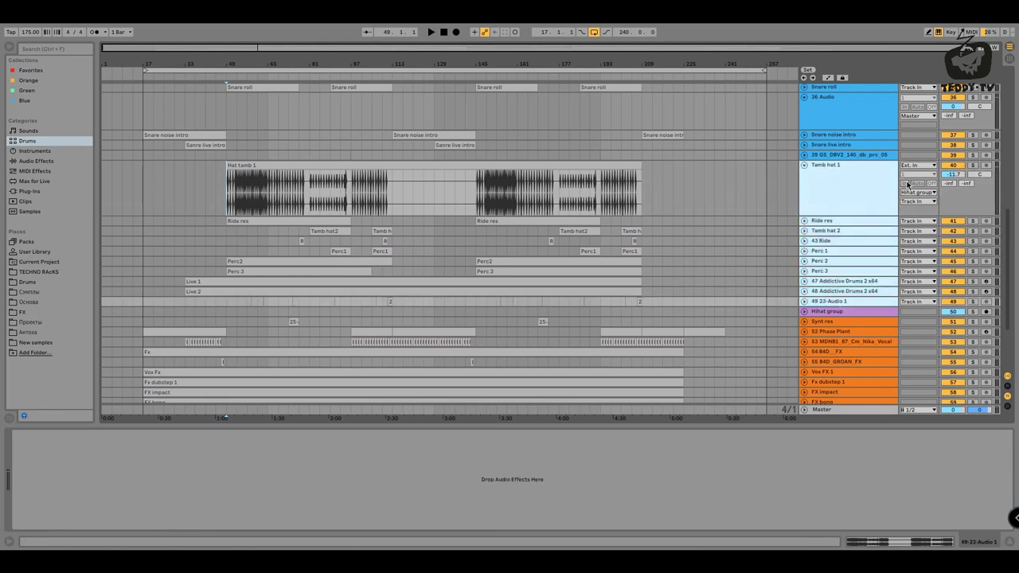
pyautogui.click(838, 312)
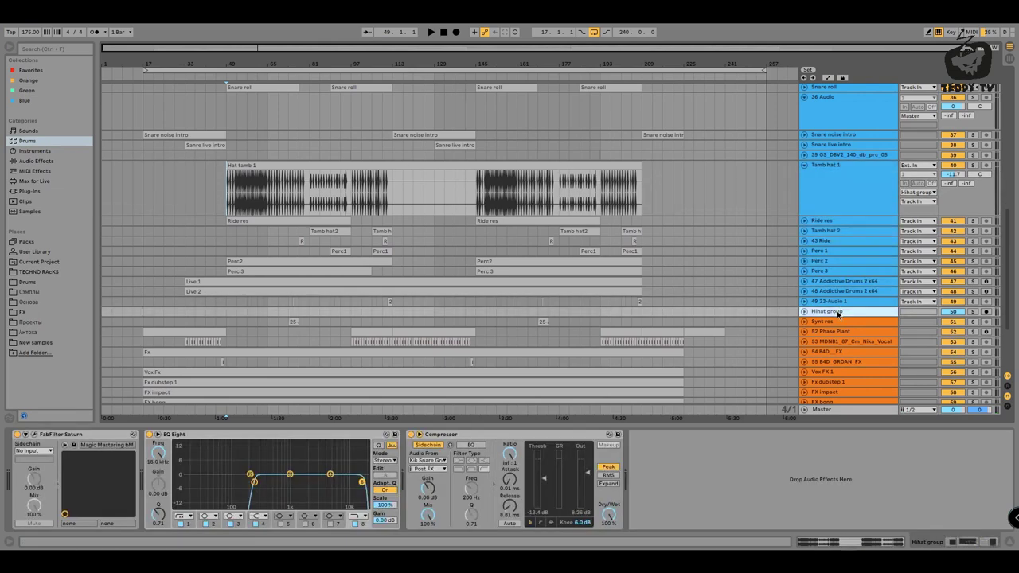
pyautogui.click(865, 180)
pyautogui.click(228, 185)
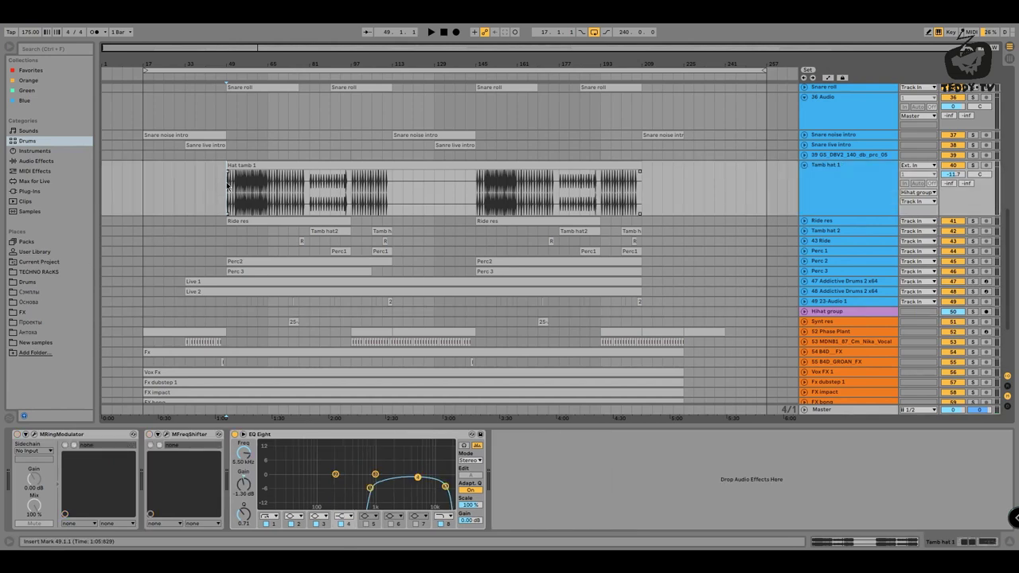
# Play the mix briefly from bar 49, and solo Tamb hat 1 to play its pattern alone from the same point
pyautogui.moveTo(225, 66); pyautogui.dragTo(231, 71)
pyautogui.press('space')
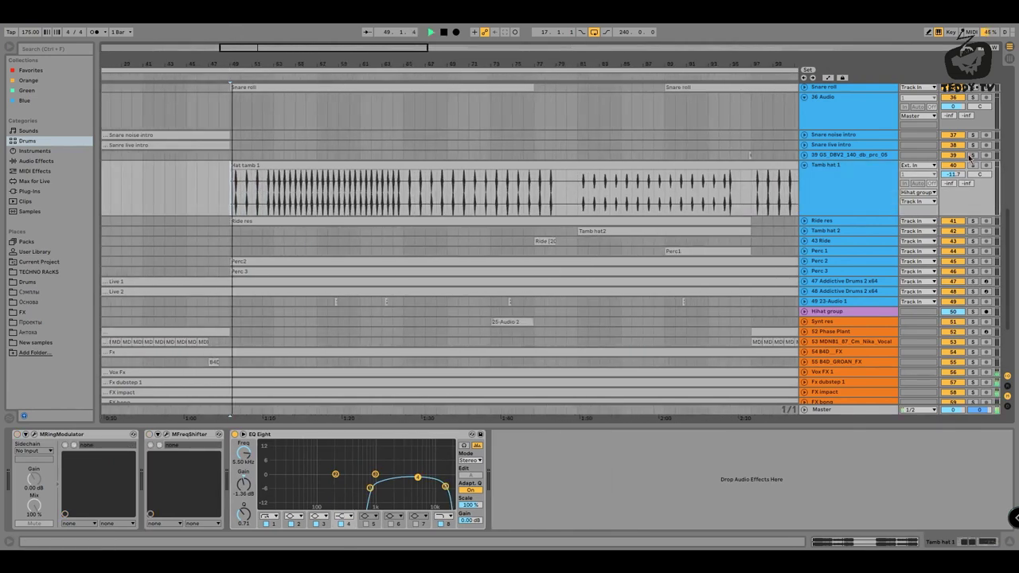
pyautogui.press('space')
pyautogui.click(973, 166)
pyautogui.press('space')
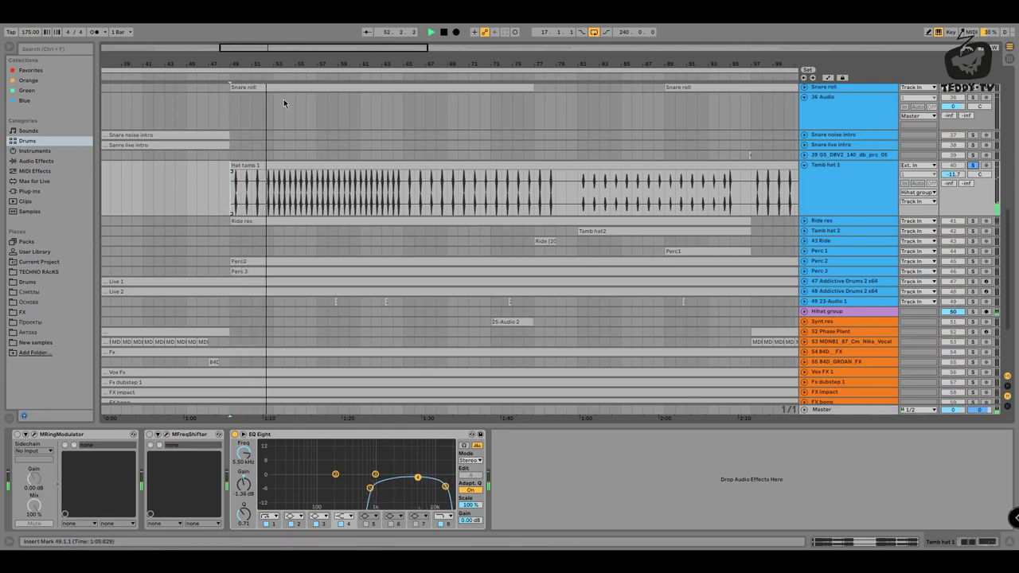
pyautogui.moveTo(261, 65); pyautogui.dragTo(281, 56)
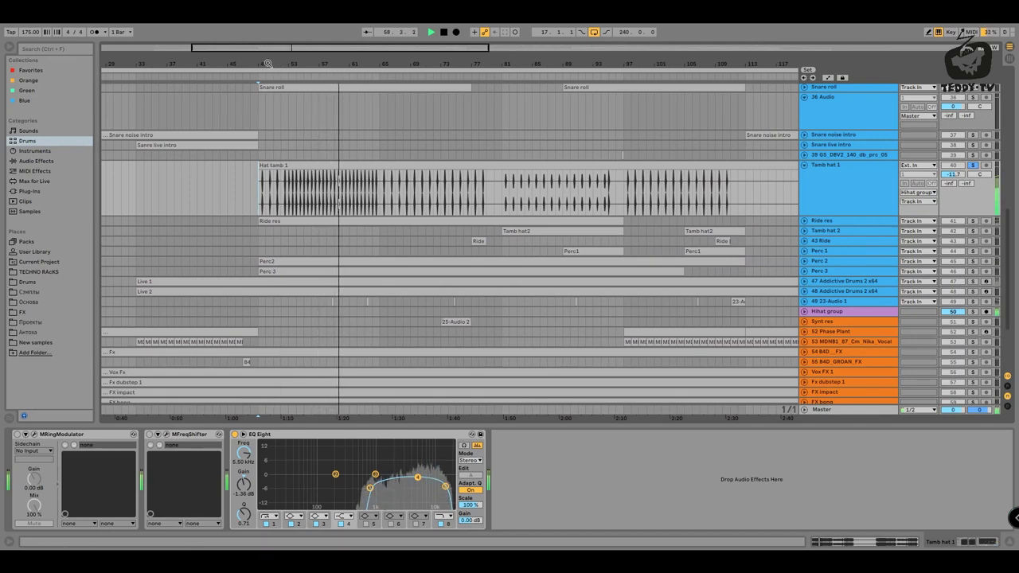
pyautogui.press('space')
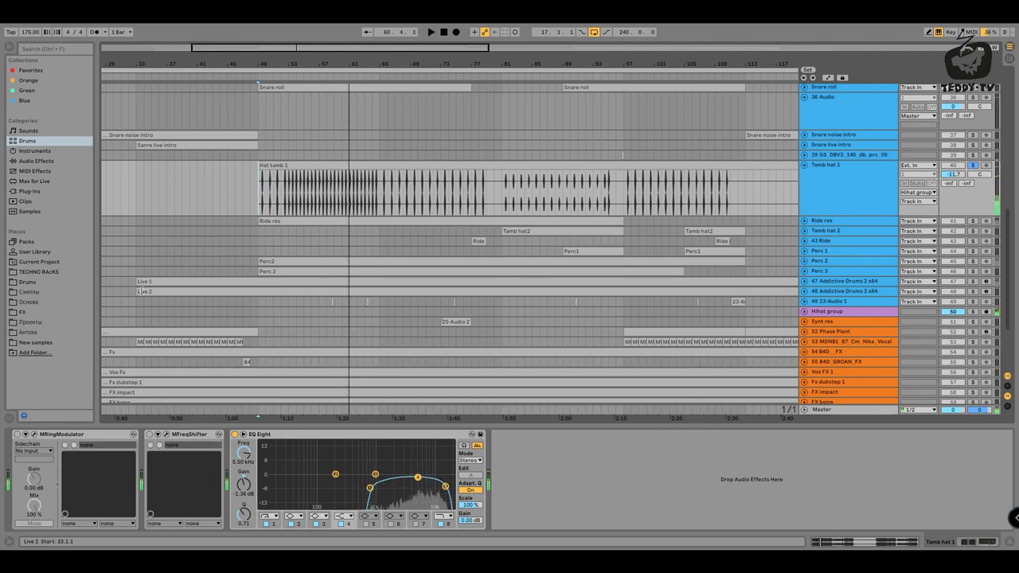
# Unsolo Tamb hat 1 to play it in the full mix from bar 49, and solo it again
pyautogui.moveTo(251, 60); pyautogui.dragTo(250, 99)
pyautogui.press('space')
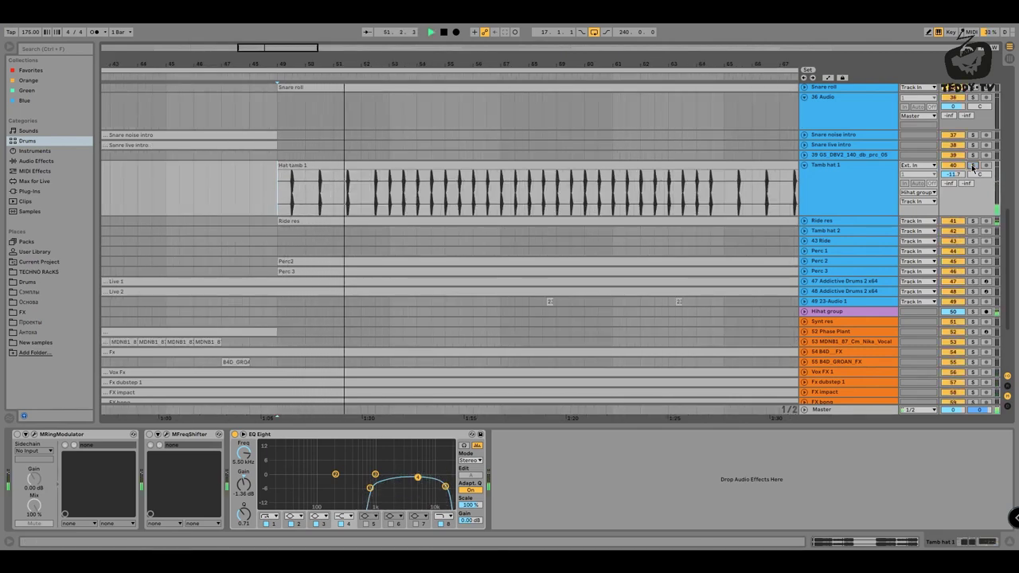
pyautogui.press('space')
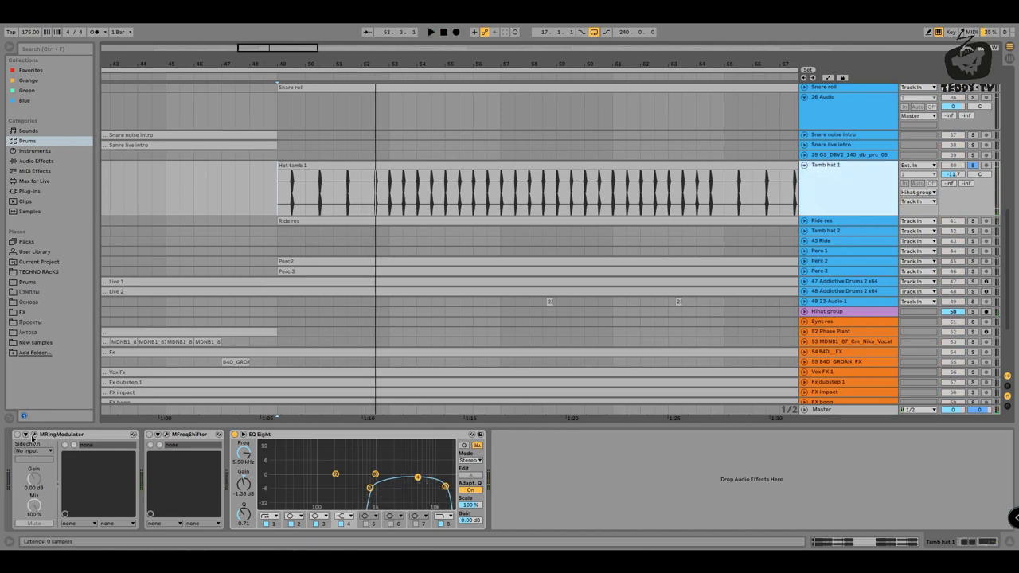
# Enable MRingModulator on Tamb hat 1, show its settings and play the soloed track from bar 49
pyautogui.click(81, 435)
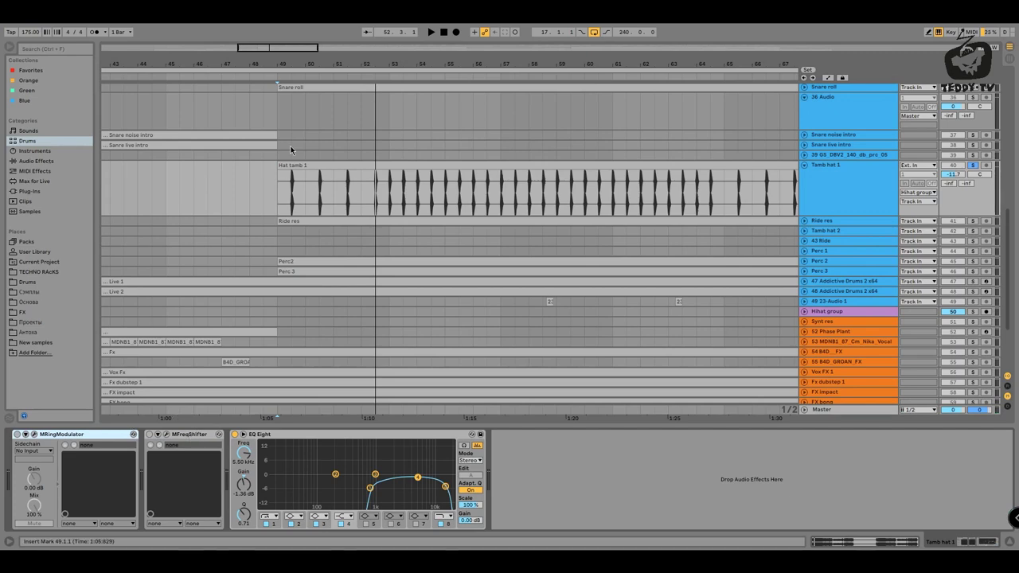
pyautogui.press('space')
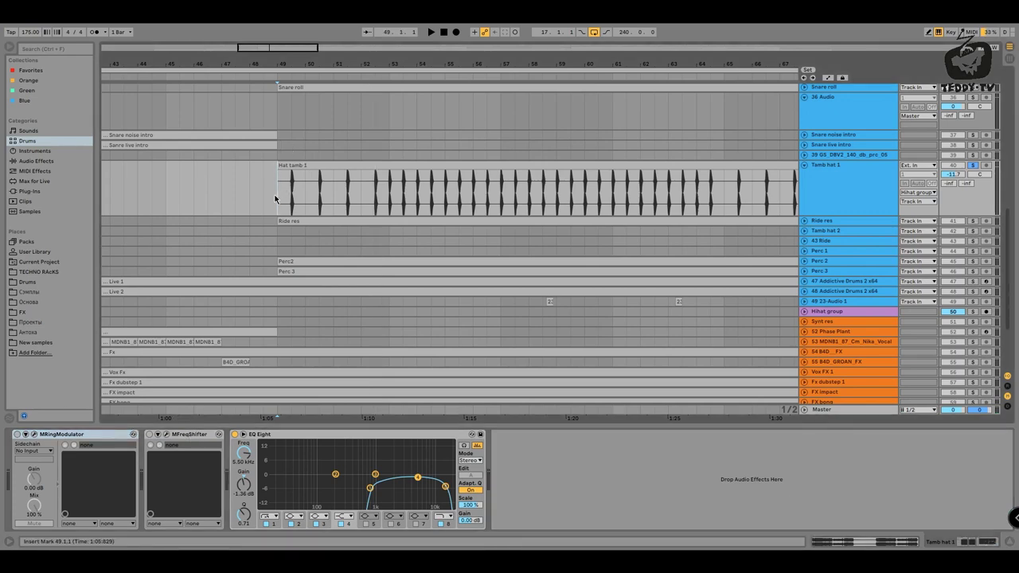
pyautogui.click(16, 435)
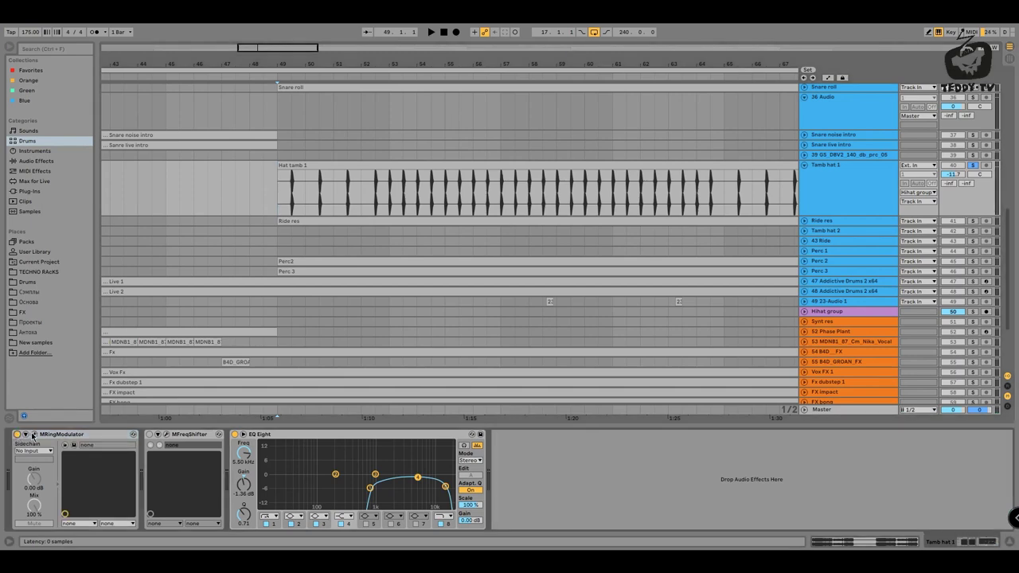
pyautogui.click(33, 435)
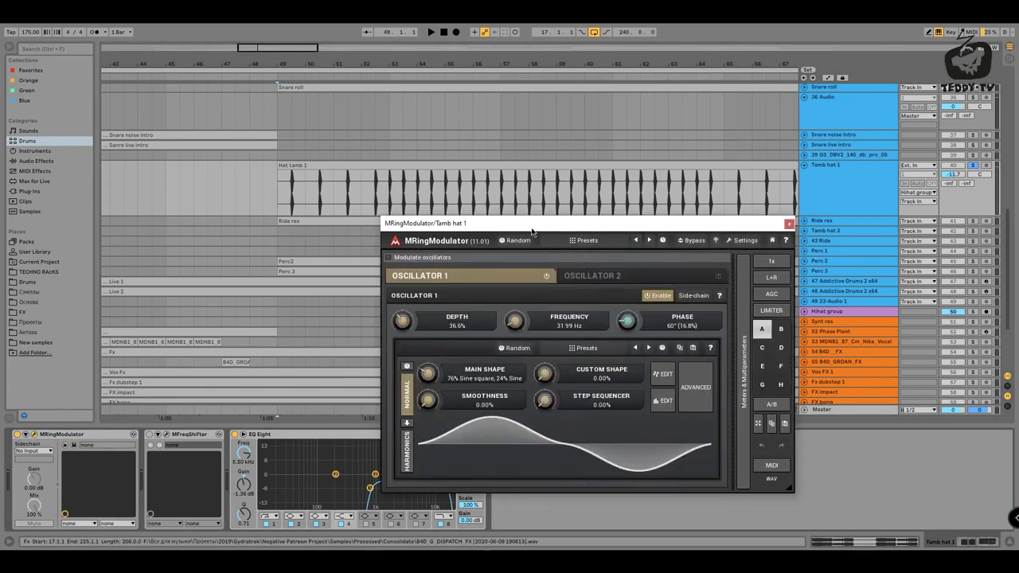
pyautogui.moveTo(532, 231); pyautogui.dragTo(447, 261)
pyautogui.press('space')
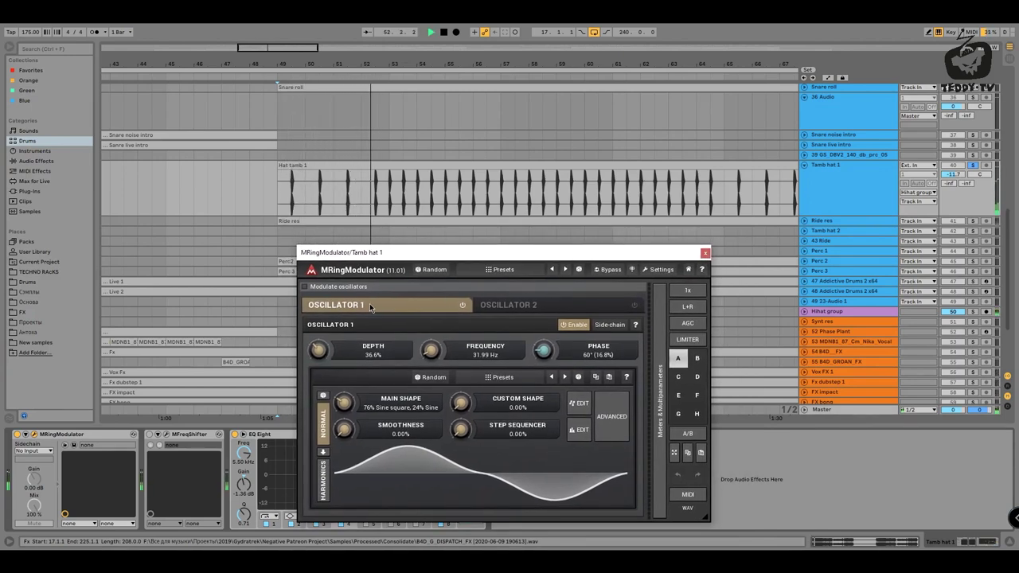
# Sweep MRingModulator's Oscillator 1 depth down and up during playback, set it to 41.0%, and close the plug-in window
pyautogui.moveTo(322, 350); pyautogui.dragTo(322, 295)
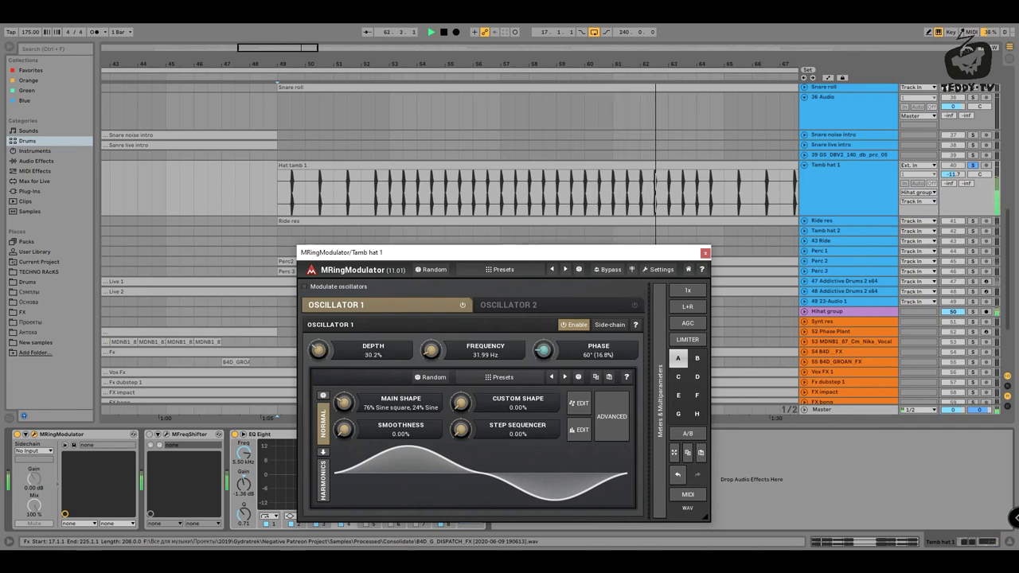
pyautogui.moveTo(318, 356); pyautogui.dragTo(319, 386)
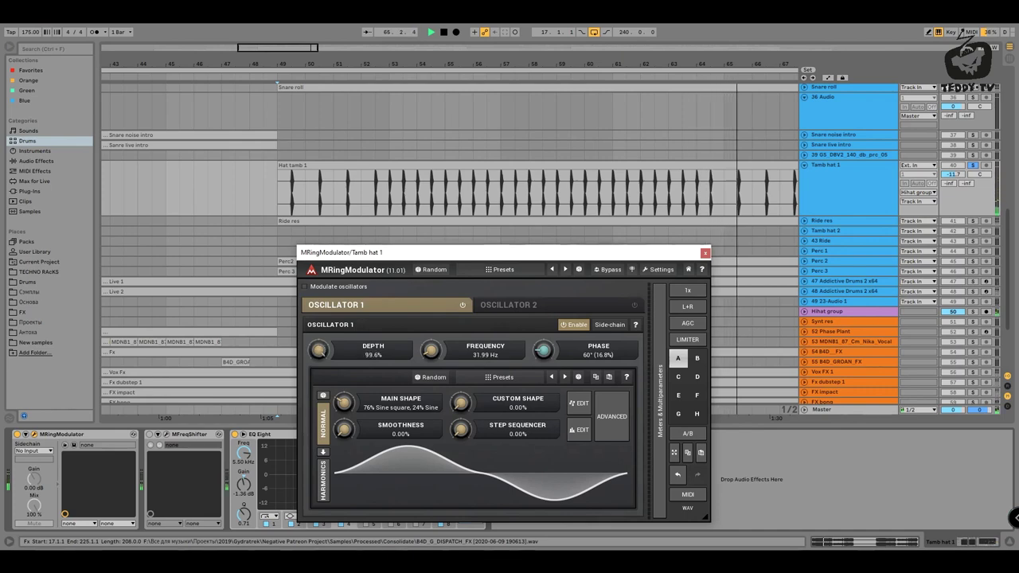
pyautogui.moveTo(318, 350)
pyautogui.mouseDown()
pyautogui.moveTo(318, 338)
pyautogui.moveTo(318, 351)
pyautogui.mouseUp()
pyautogui.press('space')
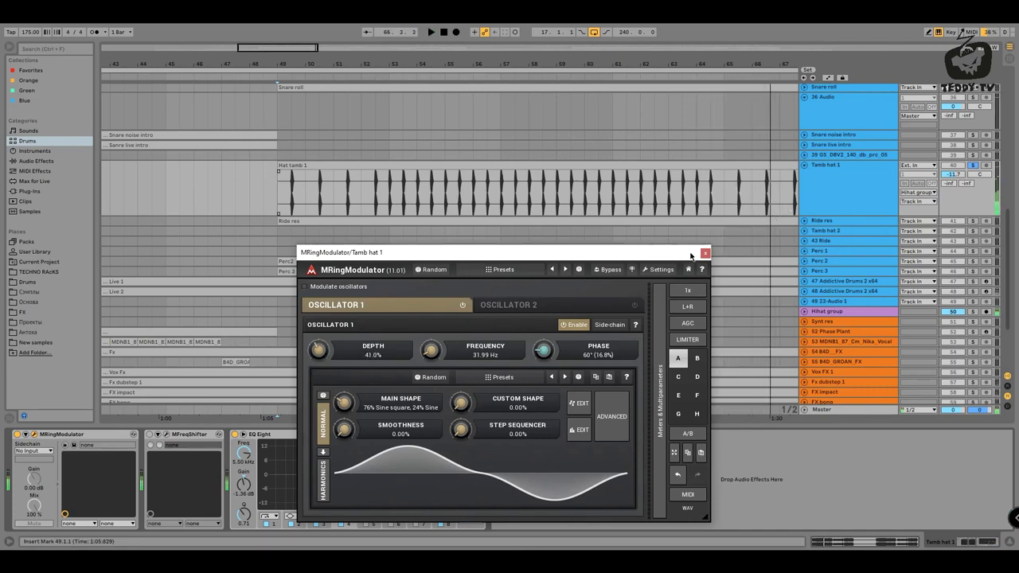
pyautogui.click(704, 254)
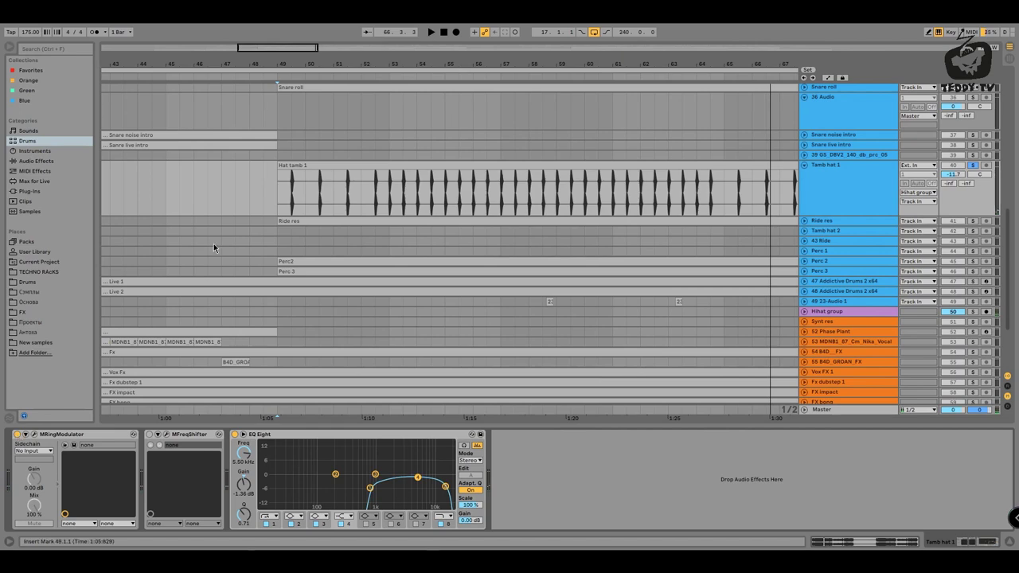
# Audition MFreqShifter instead of MRingModulator from bar 49, set its dry/wet to 74.2%, and close the plug-in window
pyautogui.click(167, 435)
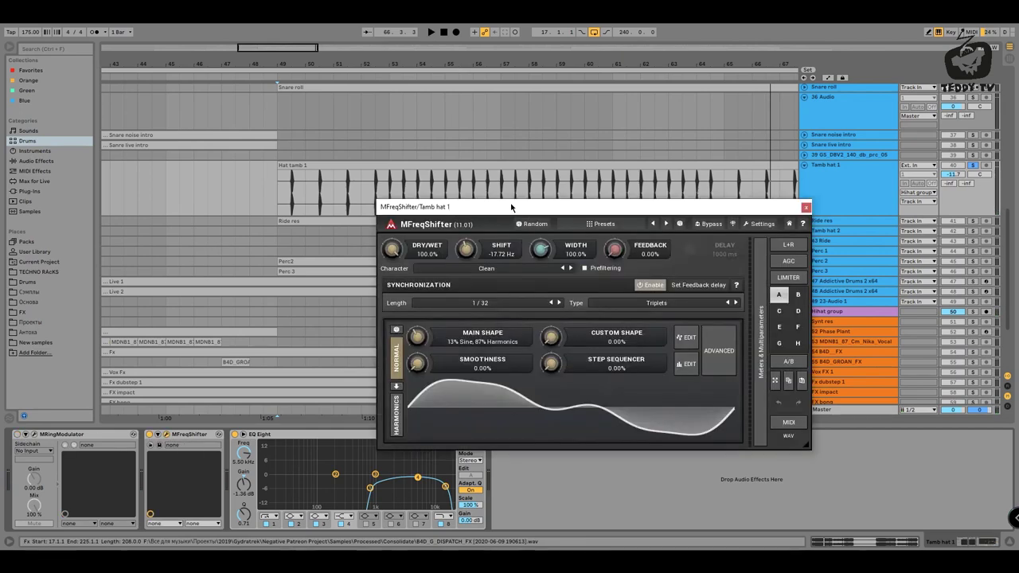
pyautogui.moveTo(511, 207); pyautogui.dragTo(334, 211)
pyautogui.press('space')
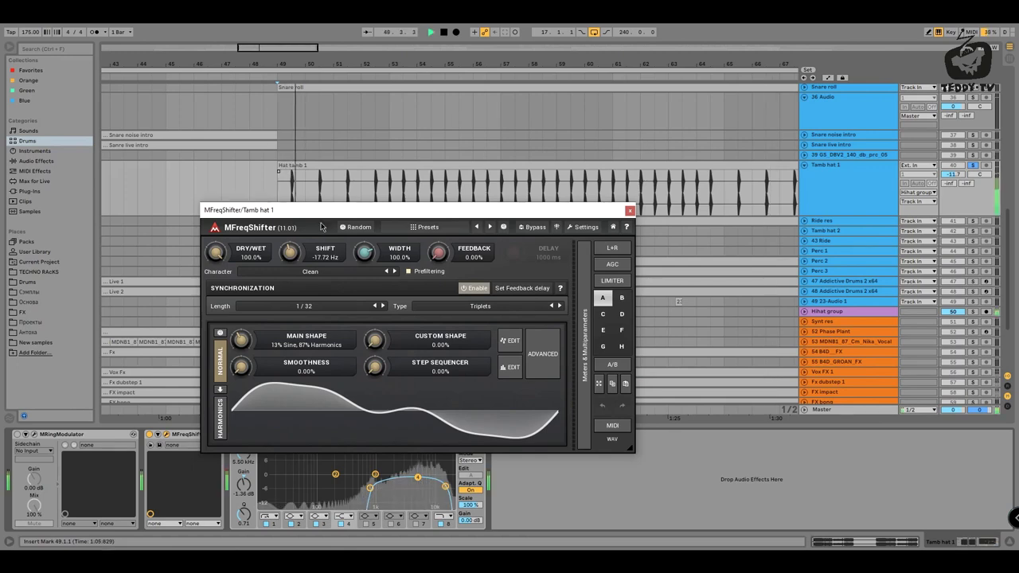
pyautogui.moveTo(216, 253); pyautogui.dragTo(216, 276)
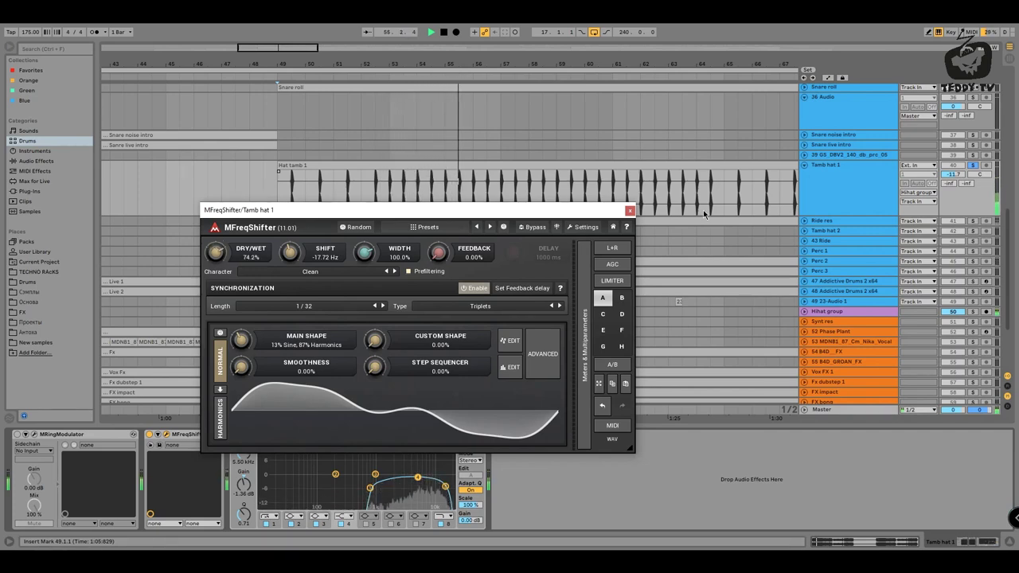
pyautogui.press('space')
pyautogui.click(630, 211)
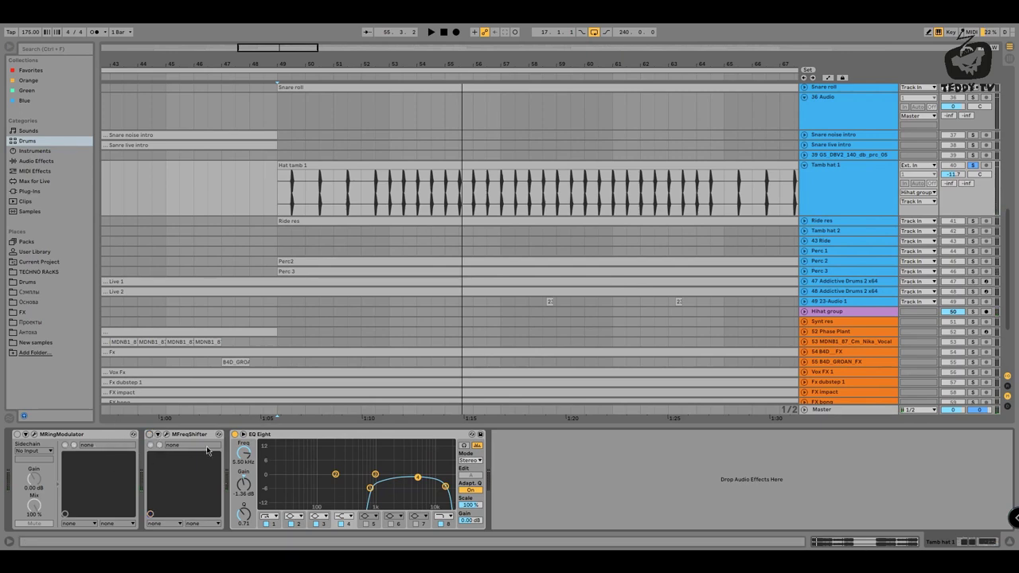
# Examine the bypassed MRingModulator and MFreqShifter in Tamb hat 1's effect chain, alternating between the two devices
pyautogui.click(91, 434)
pyautogui.click(181, 434)
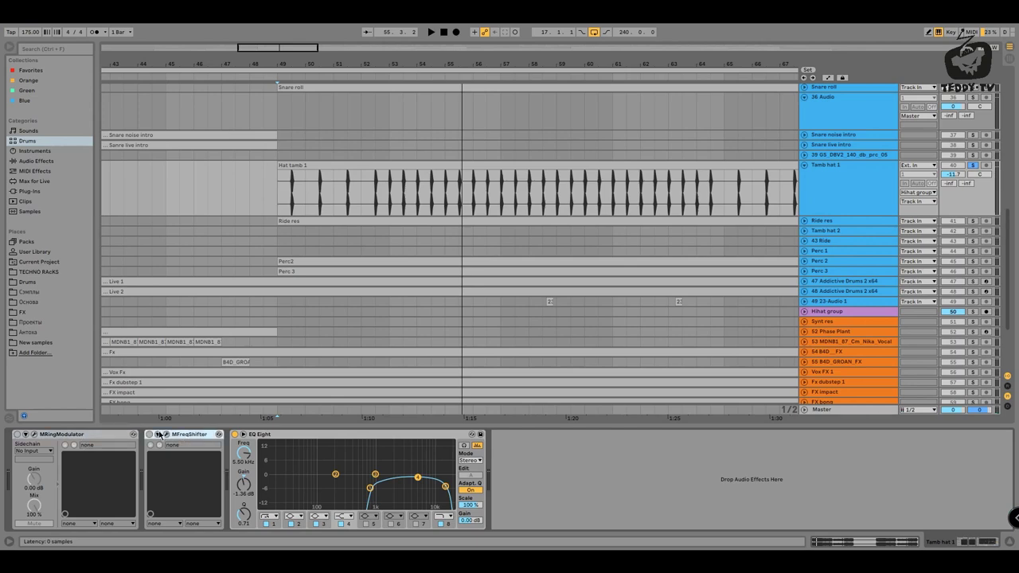
pyautogui.click(108, 434)
pyautogui.click(189, 435)
pyautogui.click(97, 434)
pyautogui.click(189, 436)
pyautogui.click(99, 434)
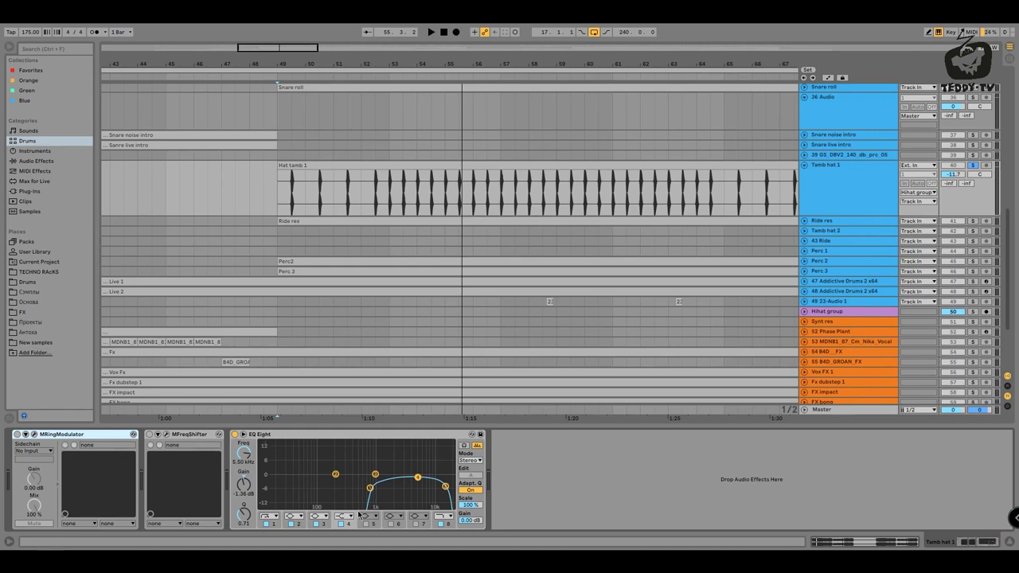
# Set the low-cut band of Tamb hat 1's EQ Eight to 550 Hz and unsolo the track
pyautogui.click(369, 488)
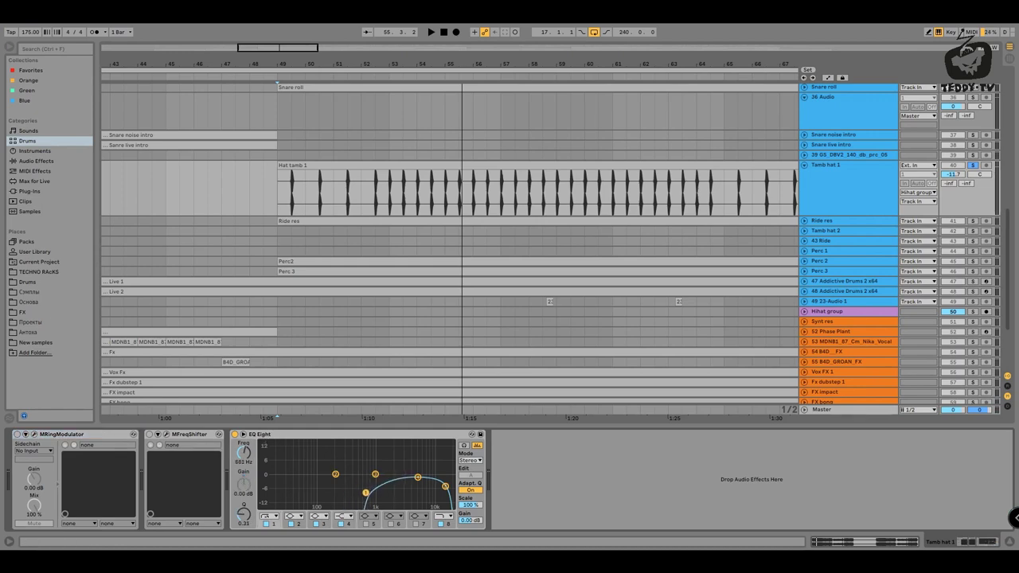
pyautogui.moveTo(363, 488); pyautogui.dragTo(361, 488)
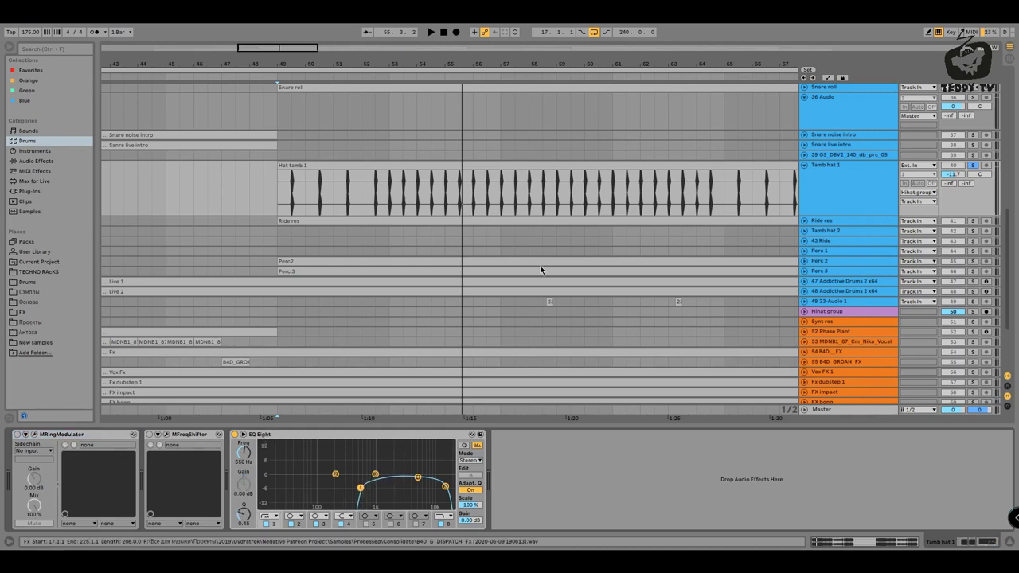
pyautogui.click(974, 166)
# Expand the Ride res track, solo it and play its clip from 49.3
pyautogui.doubleClick(832, 224)
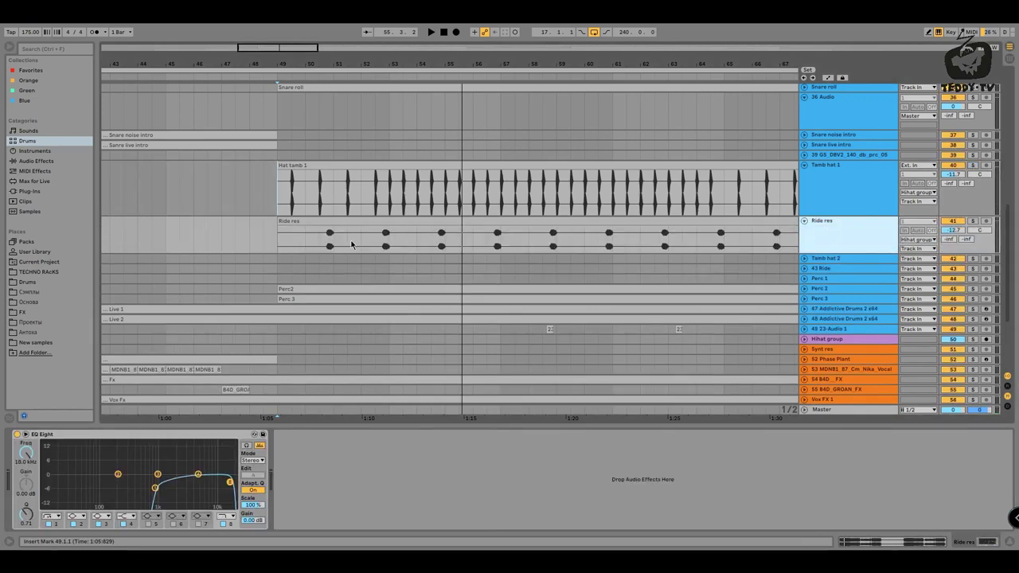
pyautogui.click(302, 241)
pyautogui.click(971, 221)
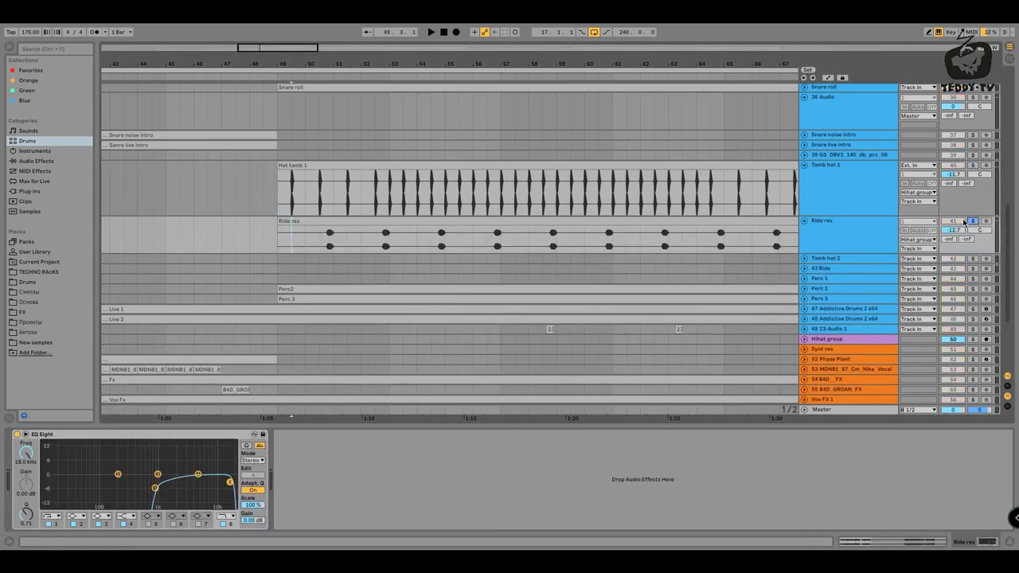
pyautogui.moveTo(327, 63); pyautogui.dragTo(330, 99)
pyautogui.click(857, 228)
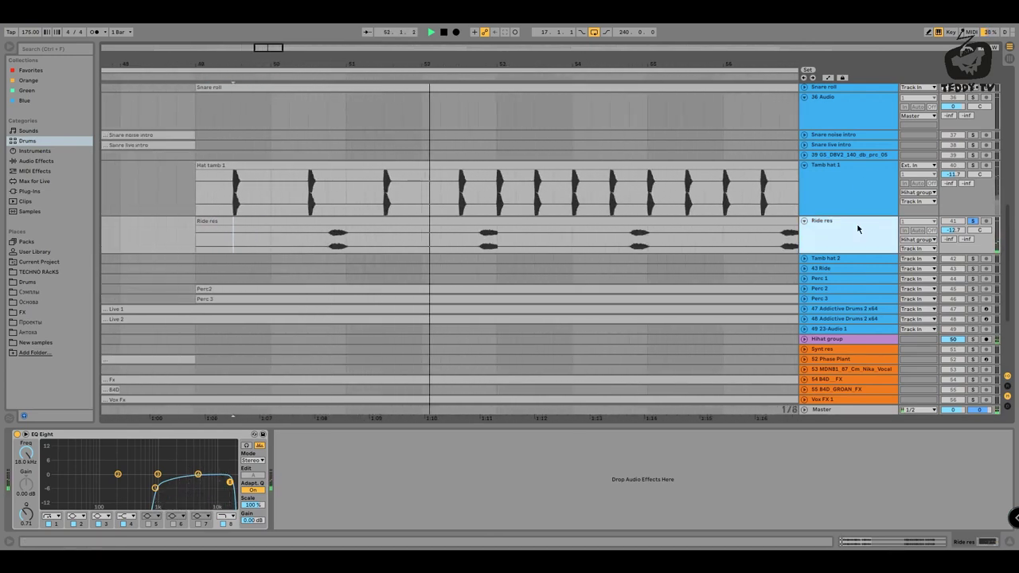
pyautogui.moveTo(496, 65); pyautogui.dragTo(496, 58)
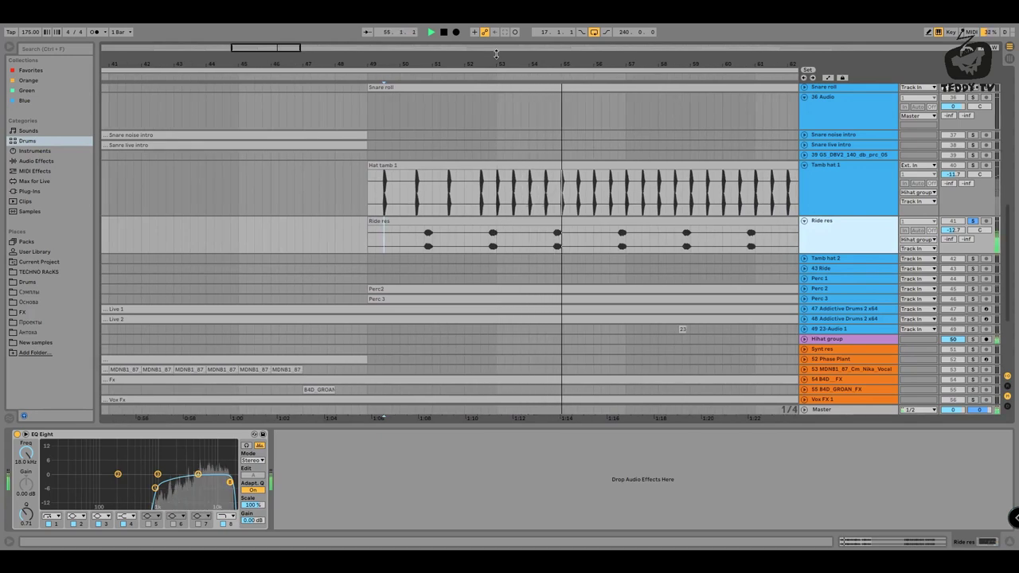
# Unsolo Ride res and play the full mix from bar 50 to hear the ride in context
pyautogui.click(972, 221)
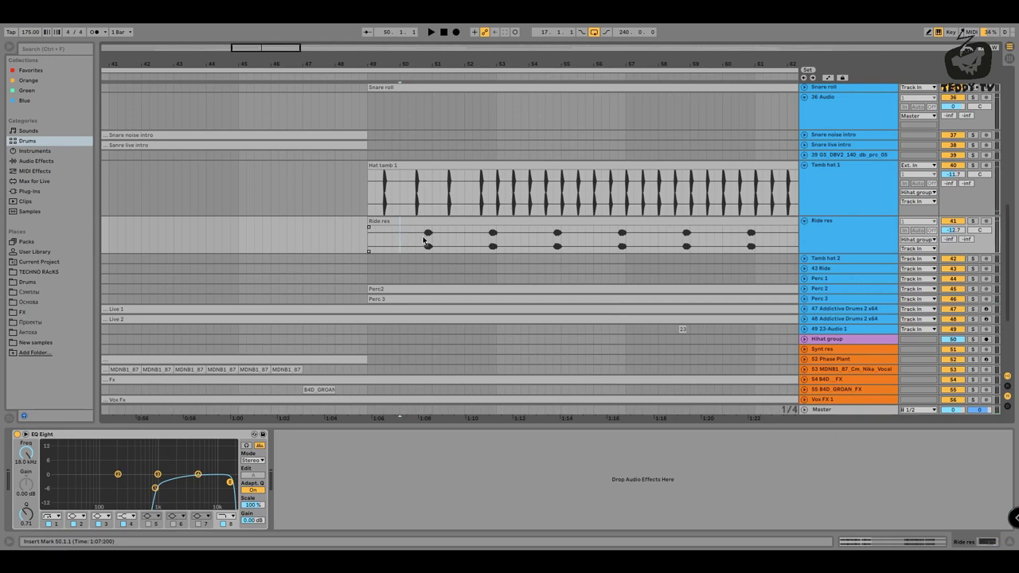
pyautogui.press('space')
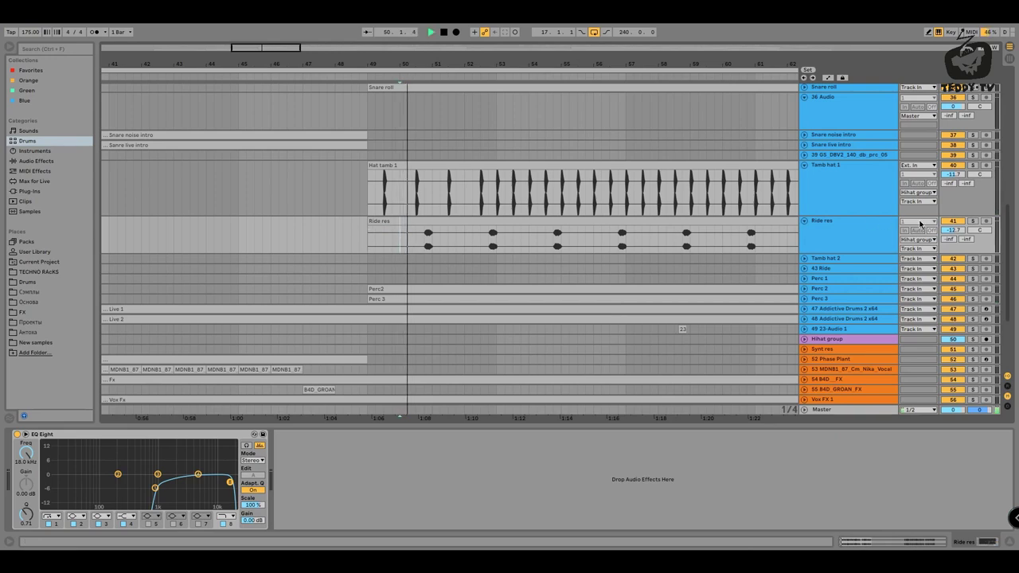
pyautogui.press('space')
pyautogui.click(972, 221)
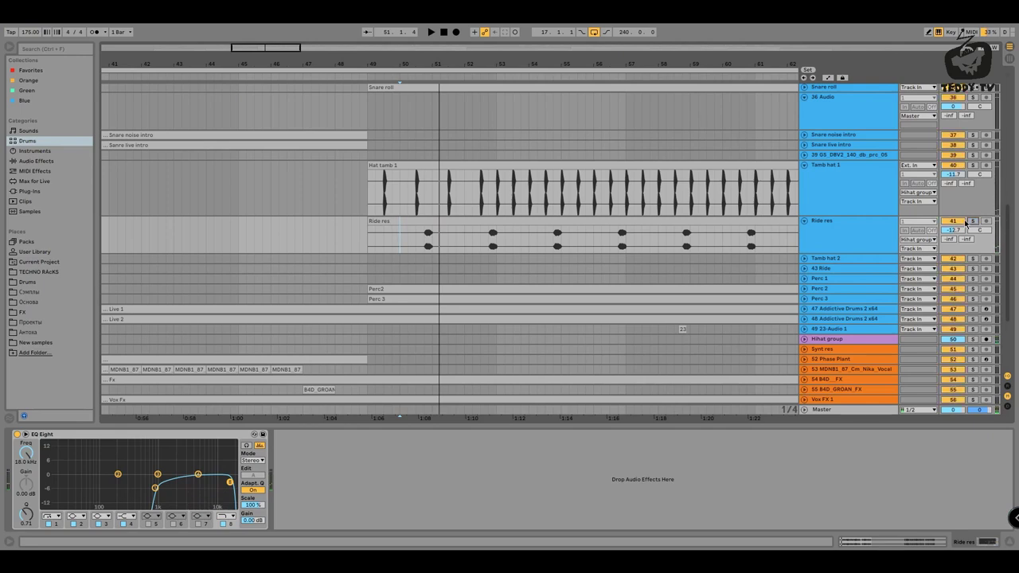
# Collapse Tamb hat 1 and Ride res, and expand Tamb hat 2 with the insert marker at bar 77
pyautogui.doubleClick(990, 190)
pyautogui.doubleClick(836, 199)
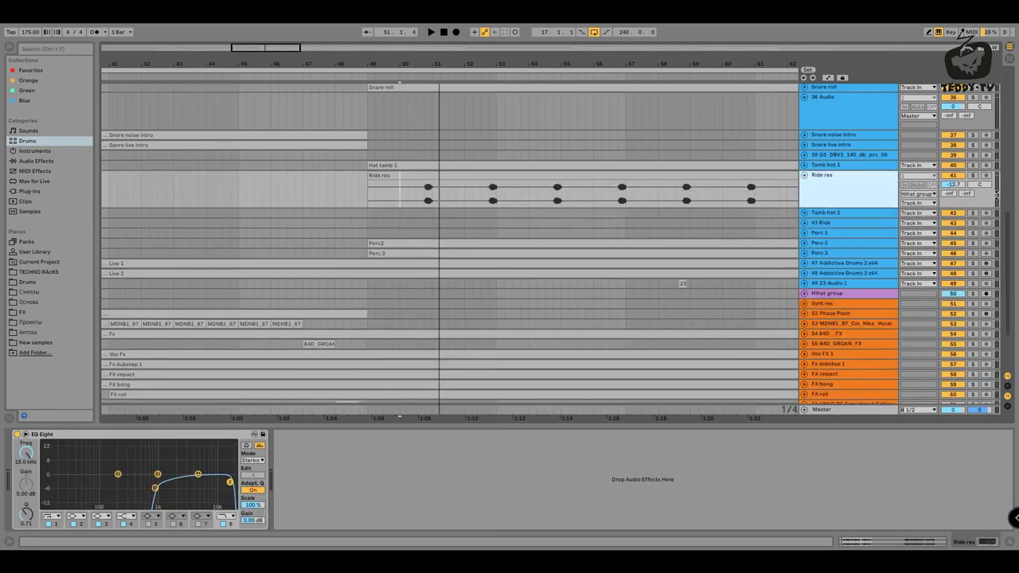
pyautogui.doubleClick(834, 186)
pyautogui.moveTo(689, 63); pyautogui.dragTo(384, 64)
pyautogui.click(470, 188)
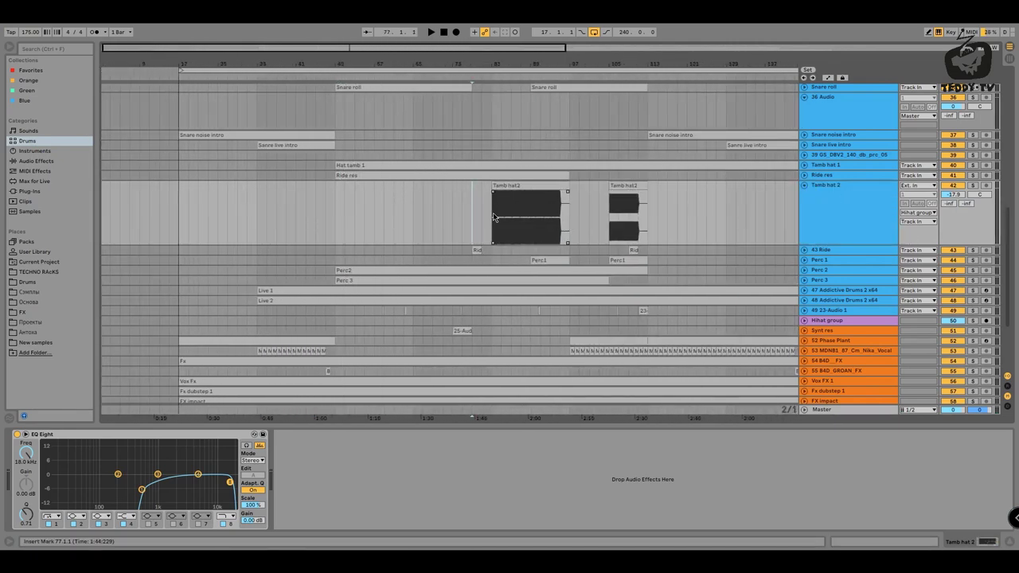
# Play the full mix from bar 77 to hear Tamb hat 2 enter at bar 81
pyautogui.moveTo(494, 63); pyautogui.dragTo(432, 217)
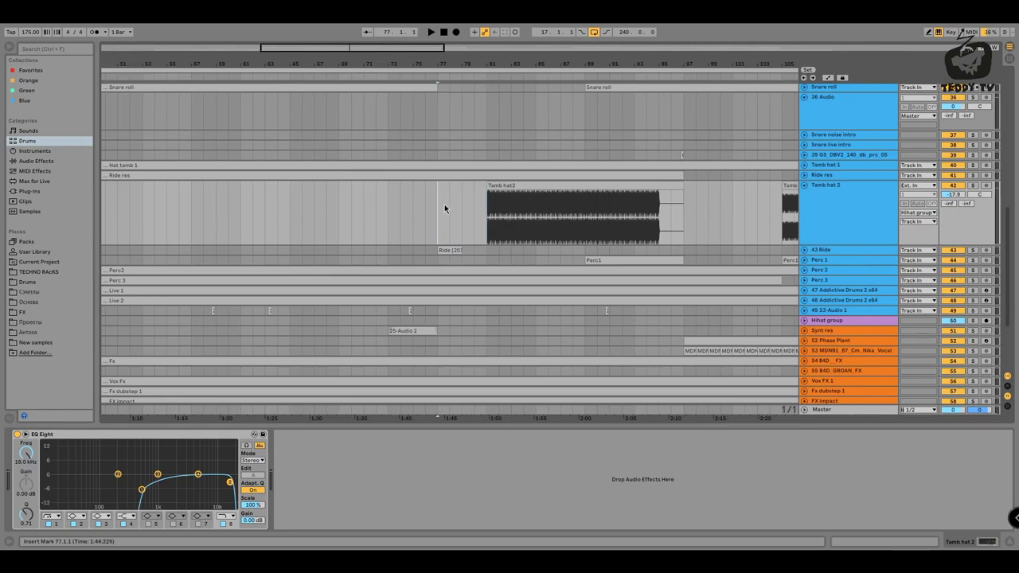
pyautogui.scroll(3, 450, 208)
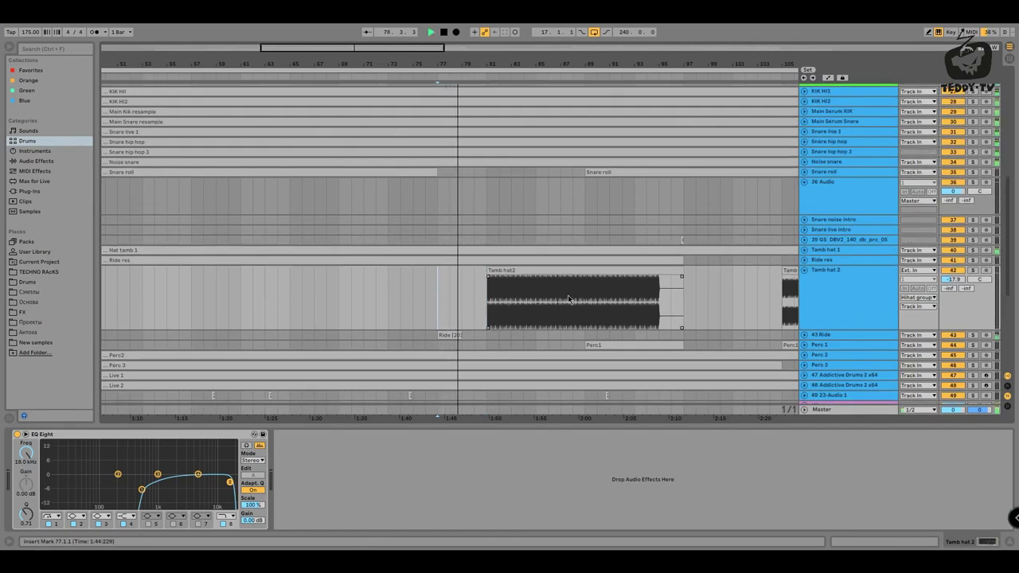
pyautogui.moveTo(498, 61); pyautogui.dragTo(499, 33)
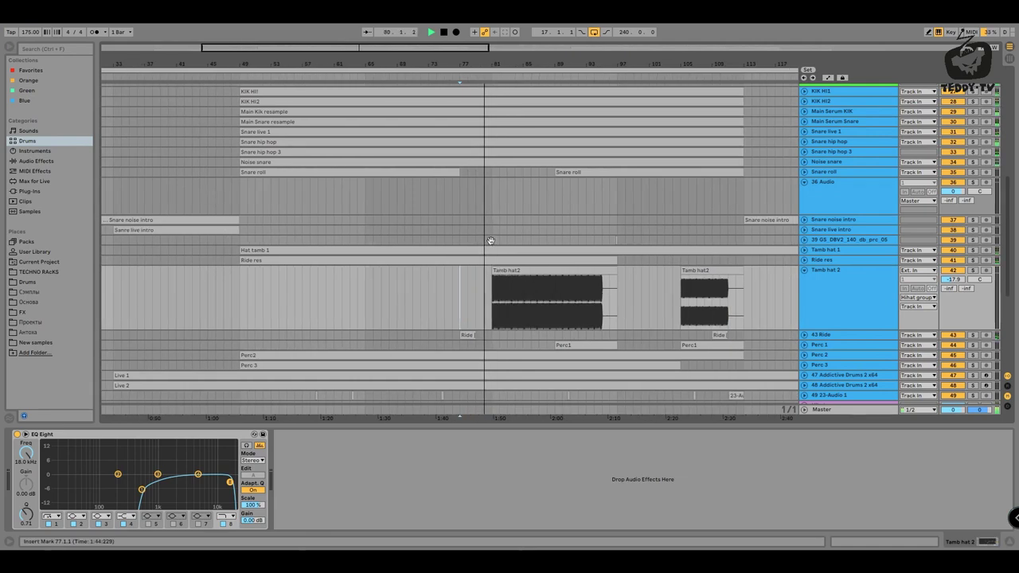
pyautogui.scroll(-2, 491, 241)
pyautogui.scroll(-1, 503, 244)
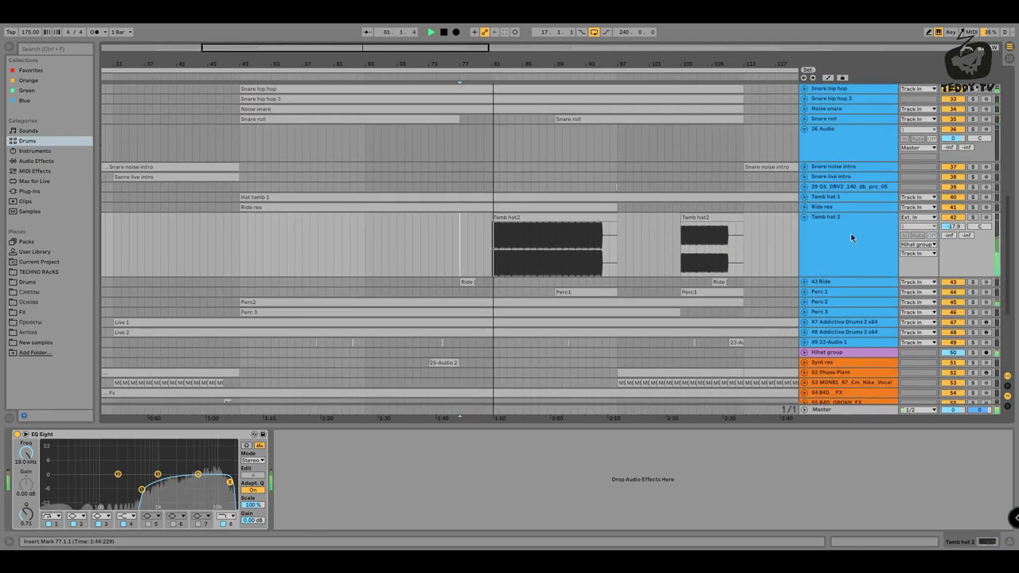
# Solo Tamb hat 2, listen to it with its EQ Eight active, and stop playback
pyautogui.click(971, 216)
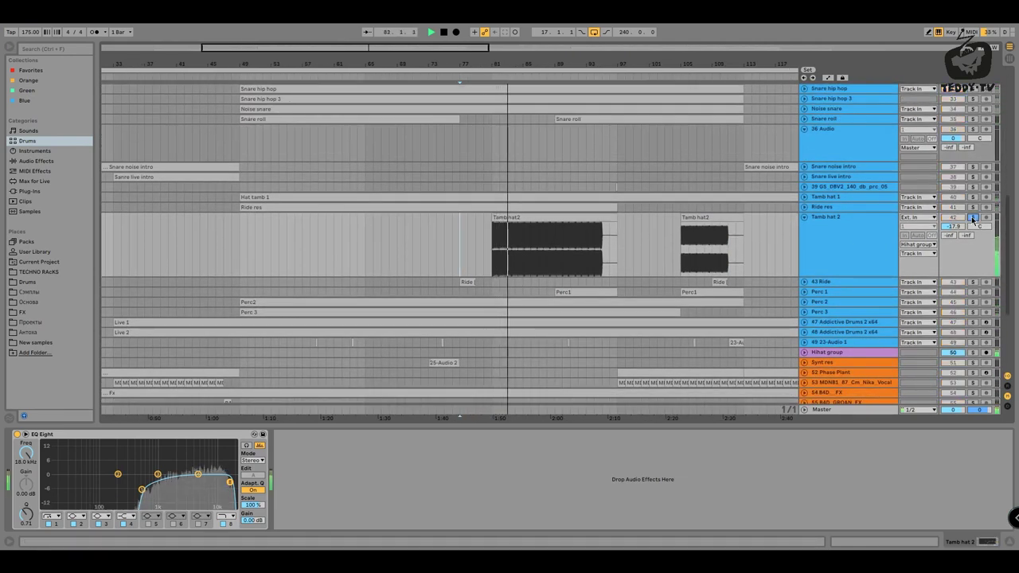
pyautogui.click(833, 236)
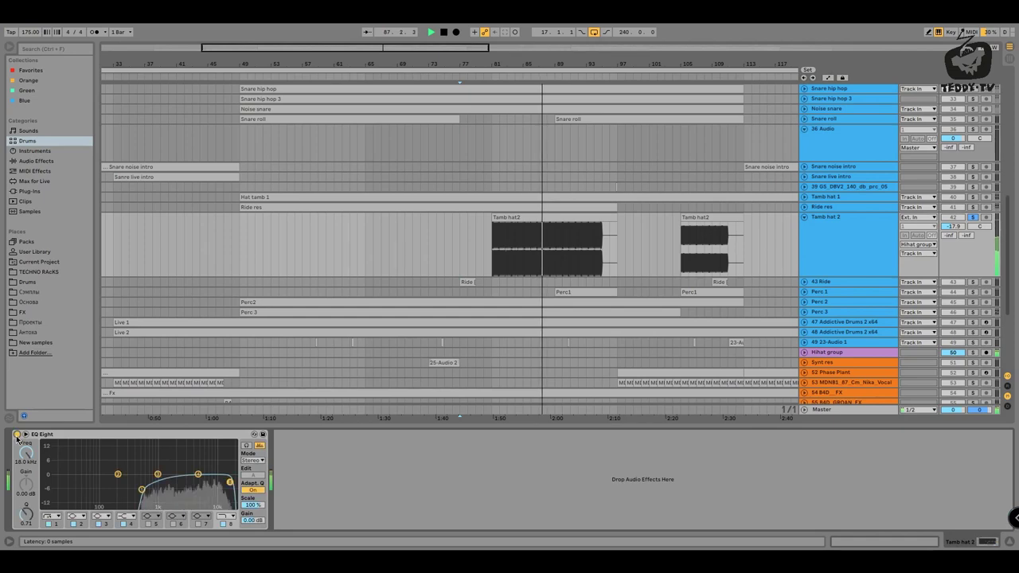
pyautogui.press('space')
# Open the first Tamb hat2 clip's sample settings and select its range from bar 81 to bar 97
pyautogui.moveTo(497, 63); pyautogui.dragTo(415, 61)
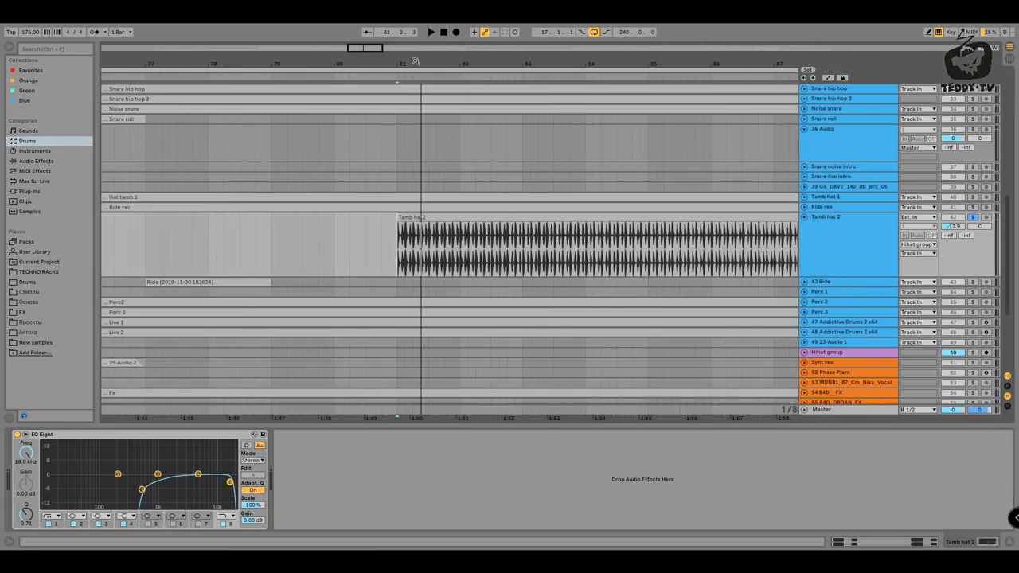
pyautogui.click(452, 230)
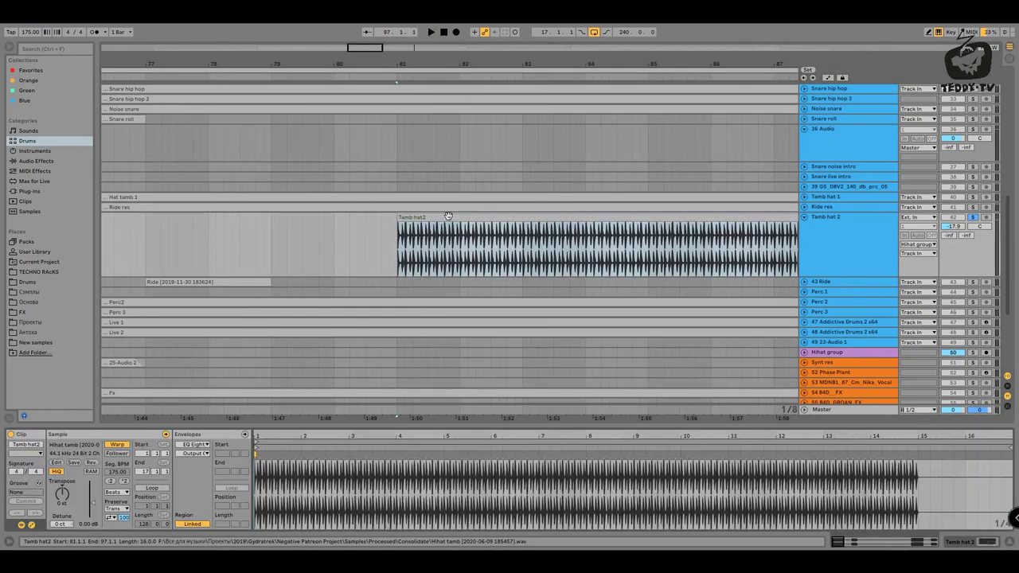
pyautogui.click(395, 247)
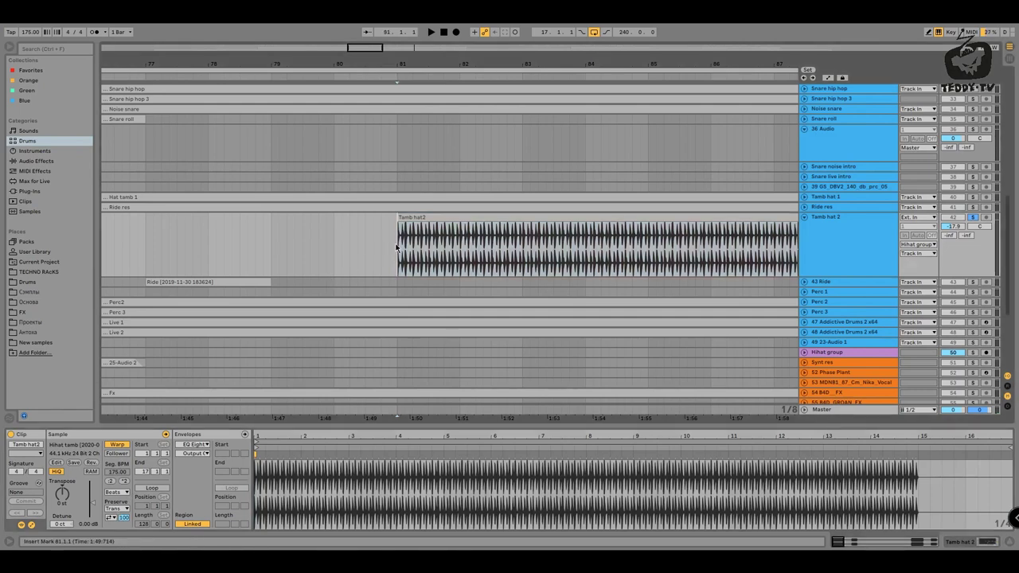
pyautogui.click(422, 227)
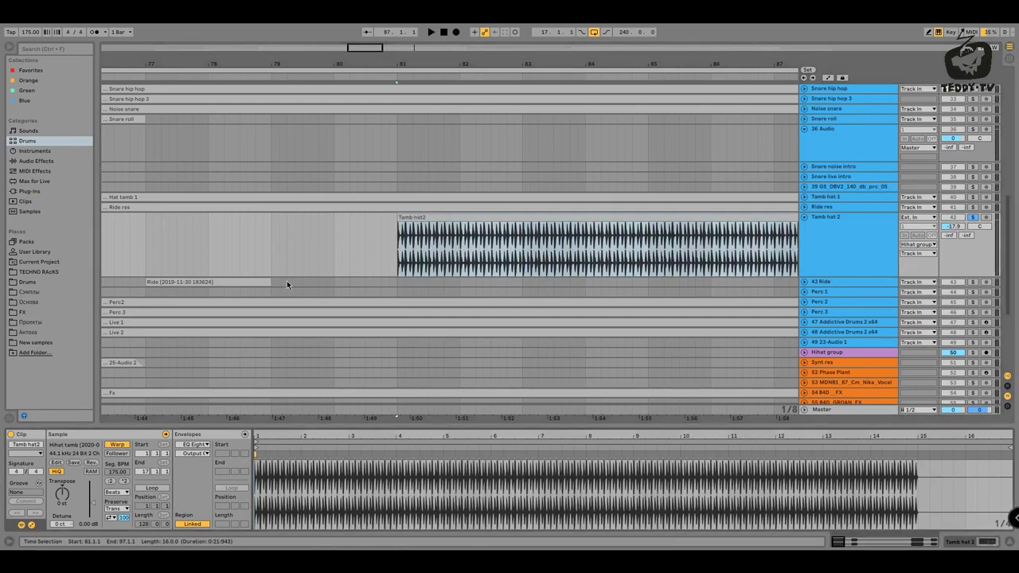
# Set the Tamb hat2 clip's transient loop mode to off, audition lower transient envelope values, and set the envelope to 100
pyautogui.press('space')
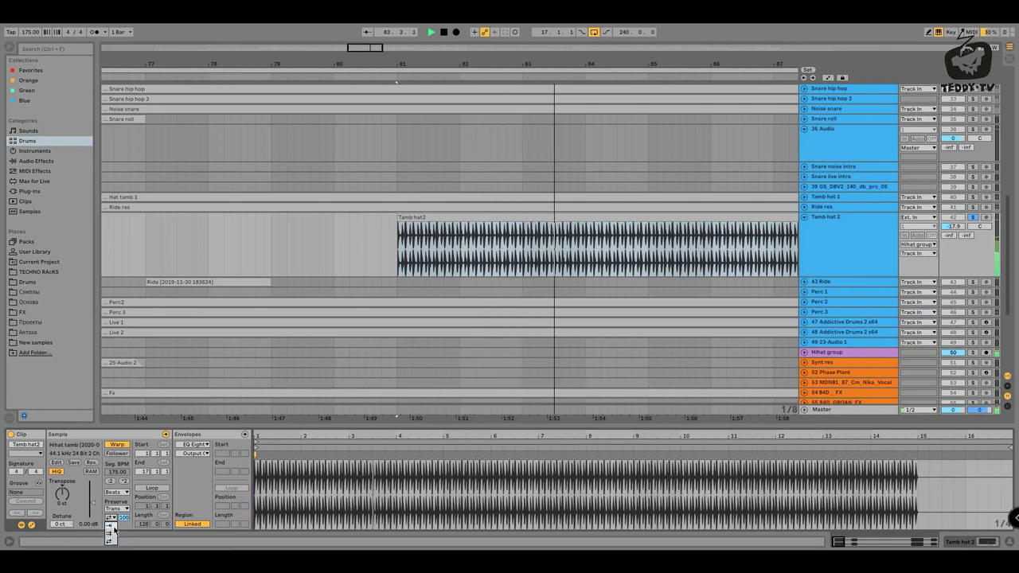
pyautogui.press('space')
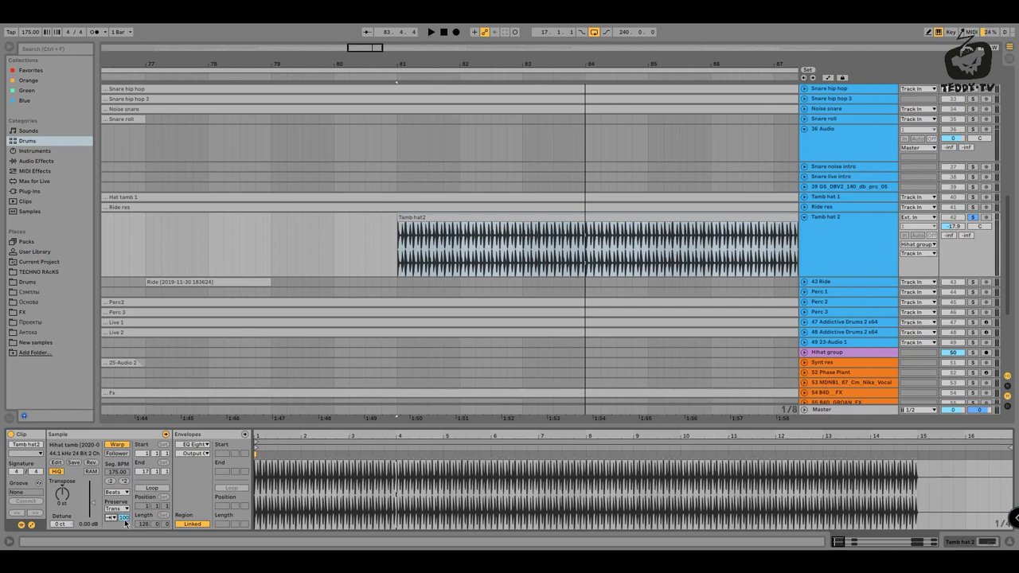
pyautogui.press('space')
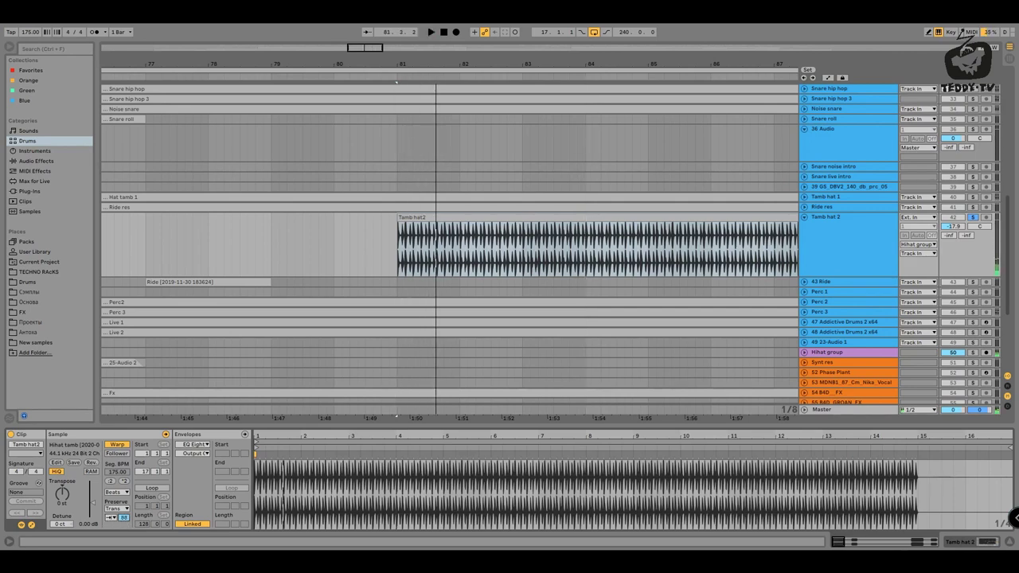
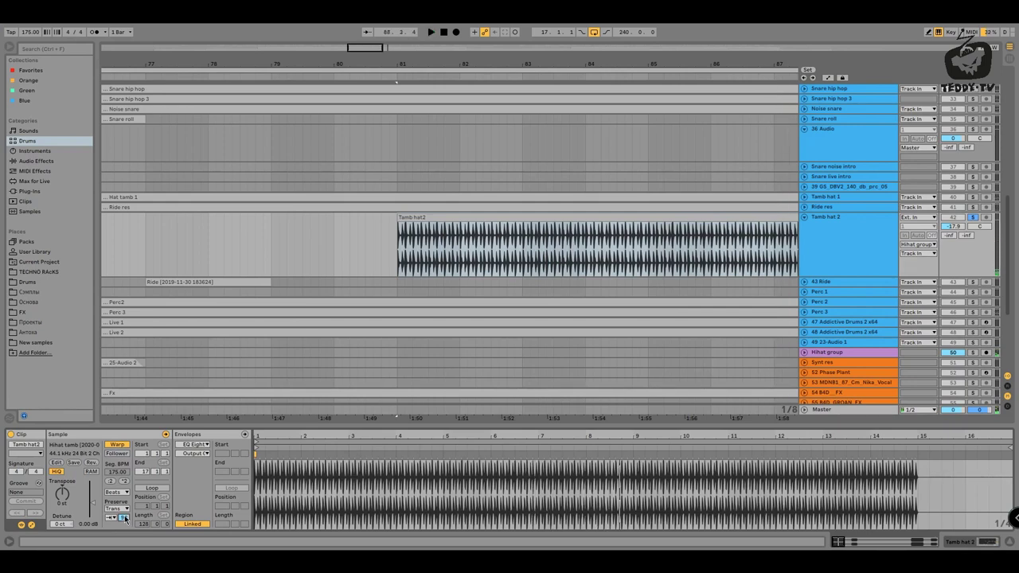
pyautogui.press('space')
pyautogui.moveTo(123, 519); pyautogui.dragTo(123, 509)
pyautogui.press('space')
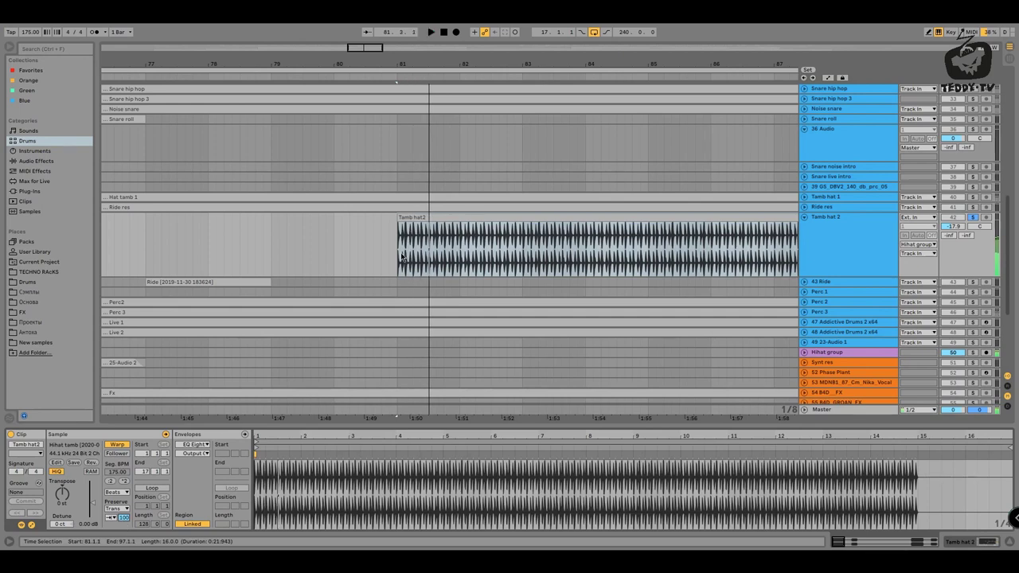
# Unsolo Tamb hat 2 and play the full mix from bar 81 to hear it in context
pyautogui.moveTo(389, 64); pyautogui.dragTo(389, 22)
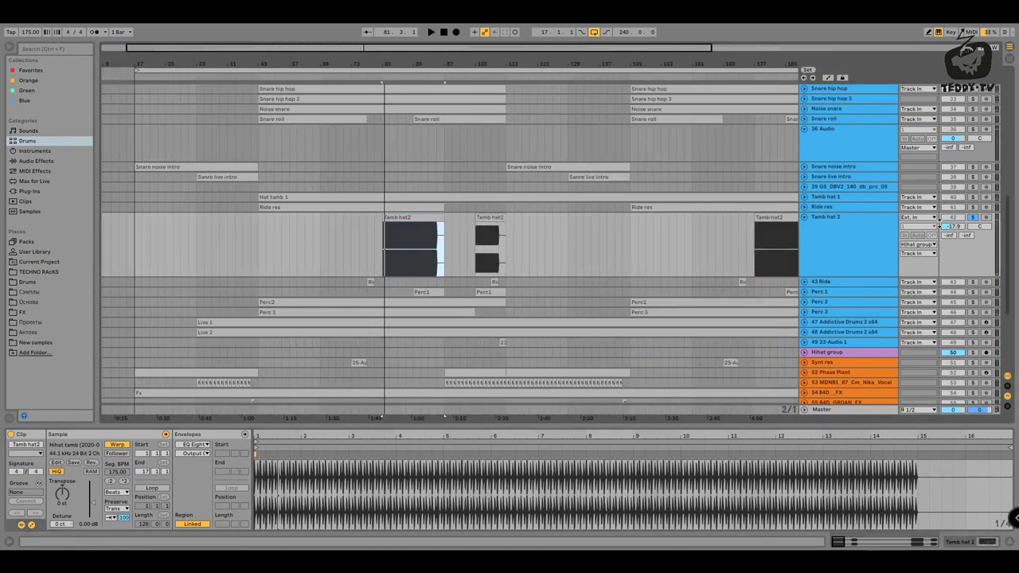
pyautogui.click(972, 217)
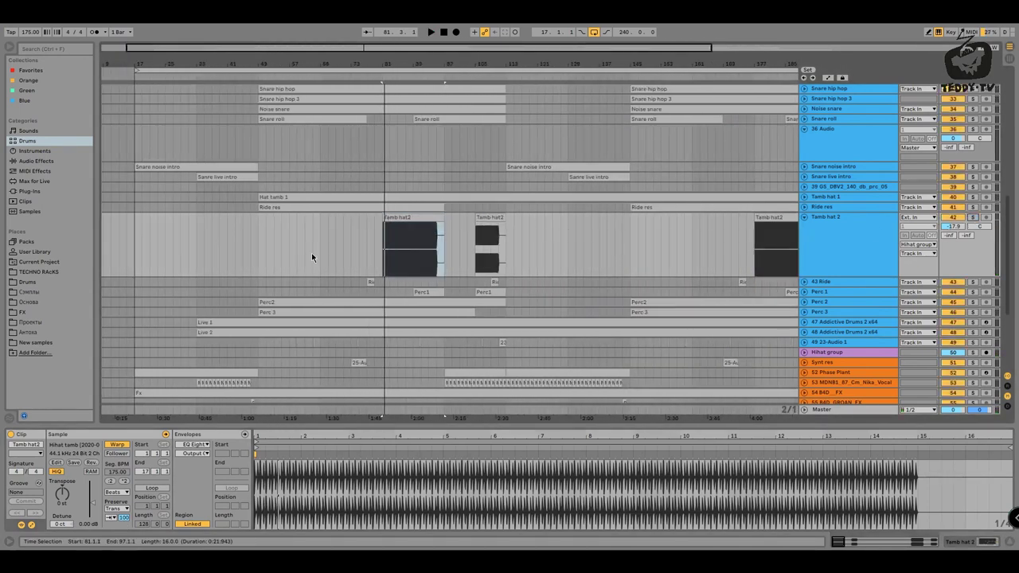
pyautogui.press('space')
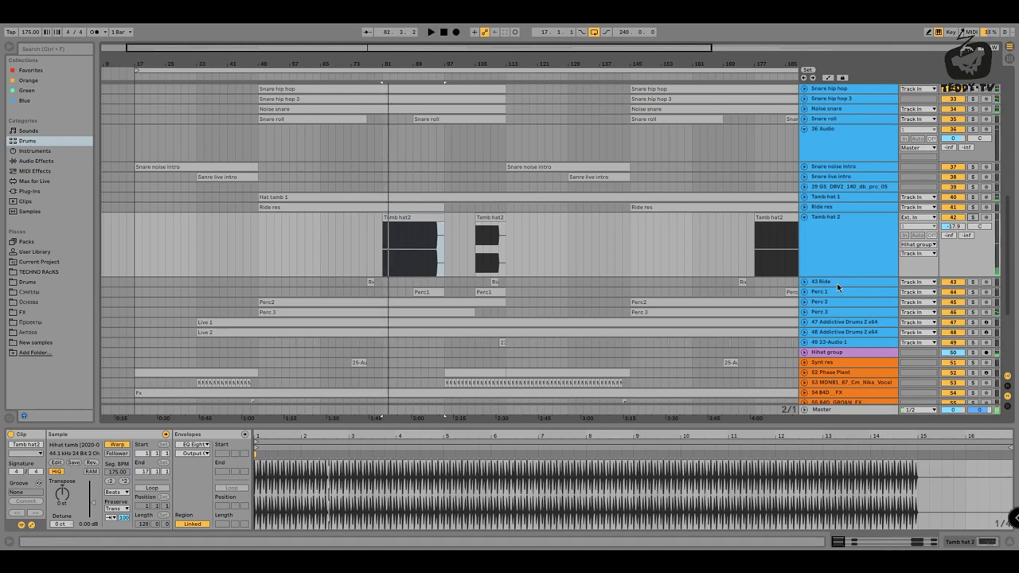
# Expand the 43 Ride track, solo it and play its two-bar clip from bar 77
pyautogui.click(836, 283)
pyautogui.click(369, 303)
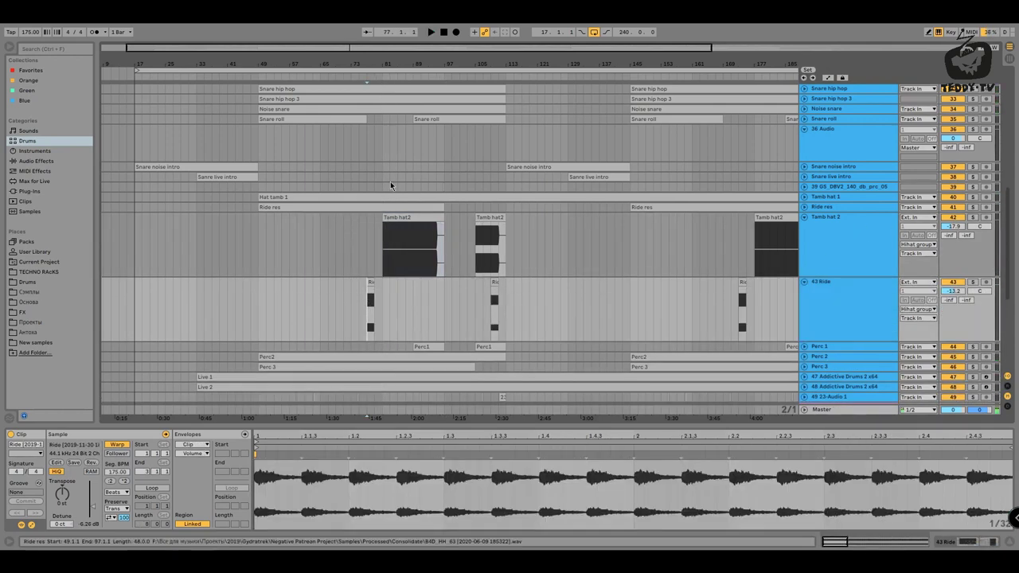
pyautogui.moveTo(348, 64); pyautogui.dragTo(348, 160)
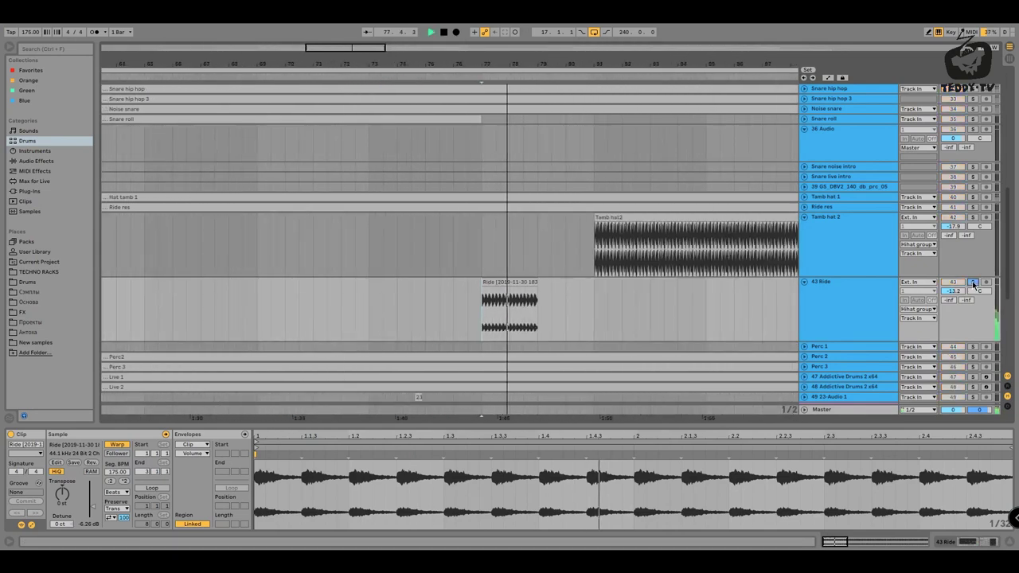
pyautogui.press('space')
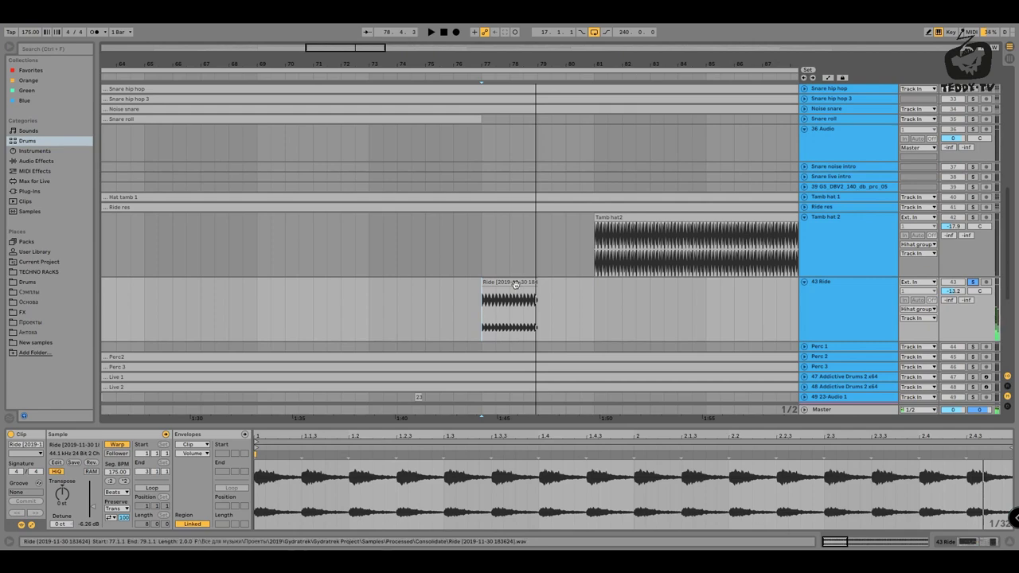
pyautogui.moveTo(487, 64)
pyautogui.mouseDown()
pyautogui.moveTo(486, 103)
pyautogui.moveTo(487, 84)
pyautogui.mouseUp()
pyautogui.press('space')
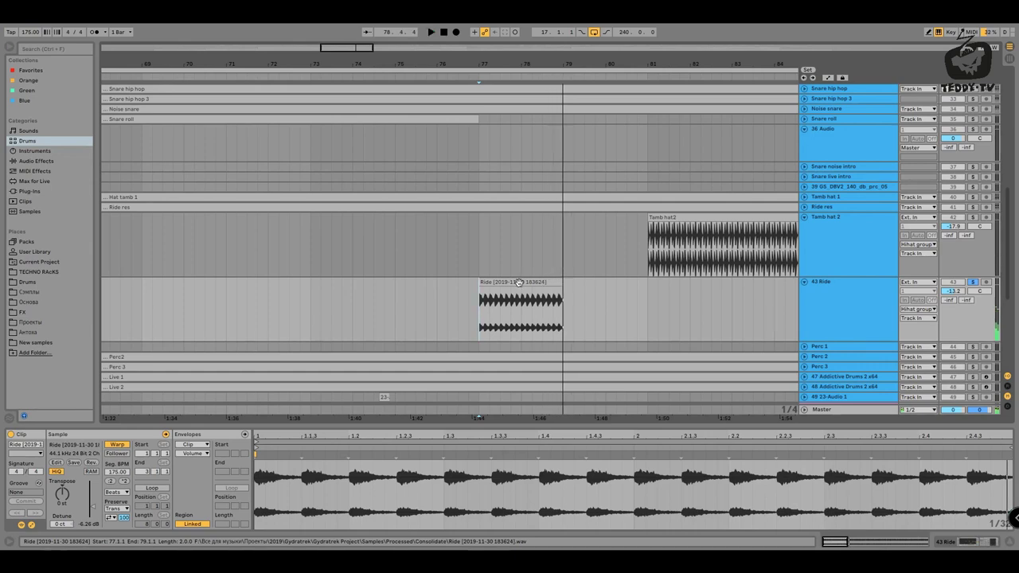
pyautogui.press('space')
pyautogui.press('space')
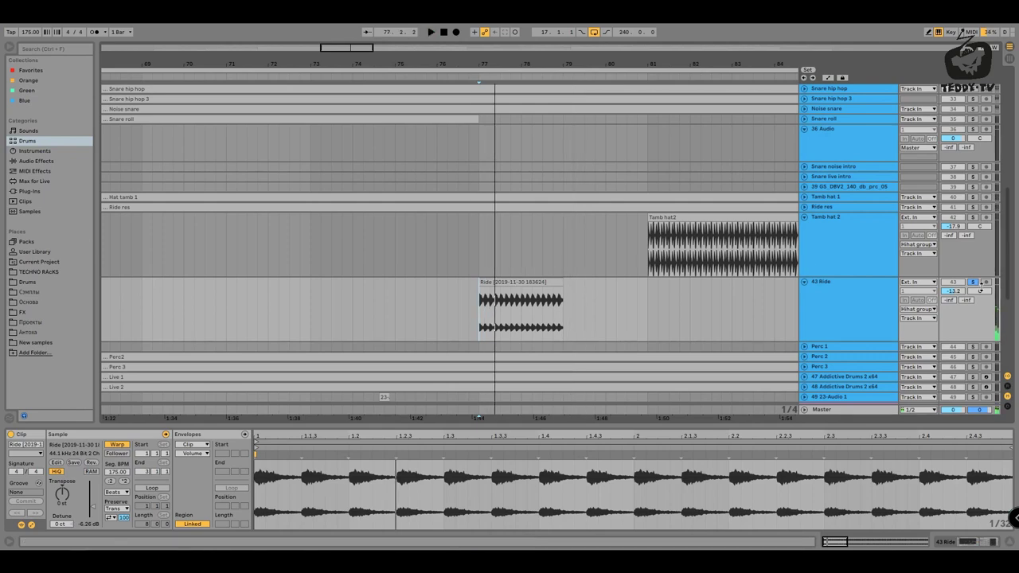
# Unsolo 43 Ride and play the full mix from bar 77 to hear the ride in context
pyautogui.press('space')
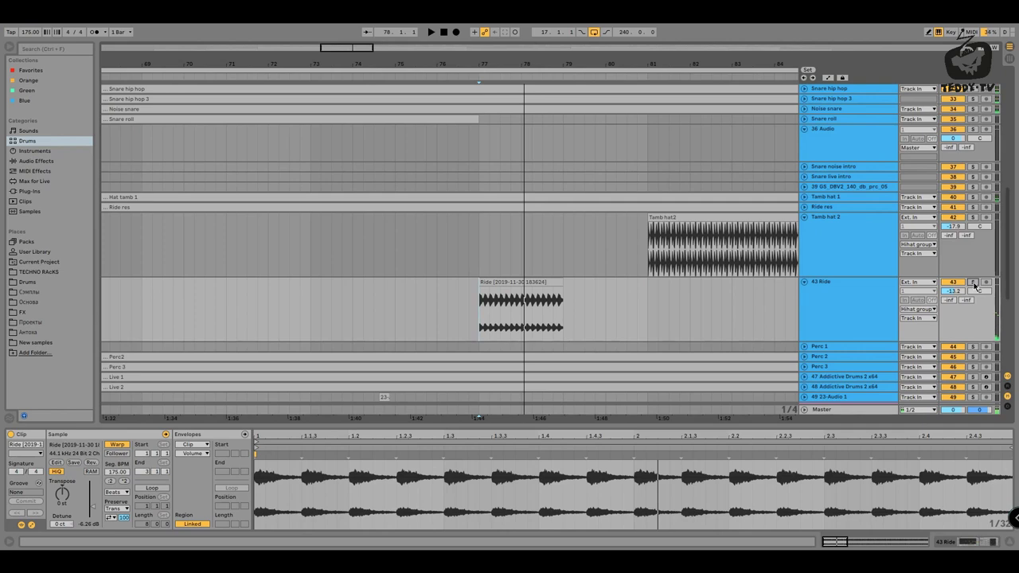
pyautogui.press('space')
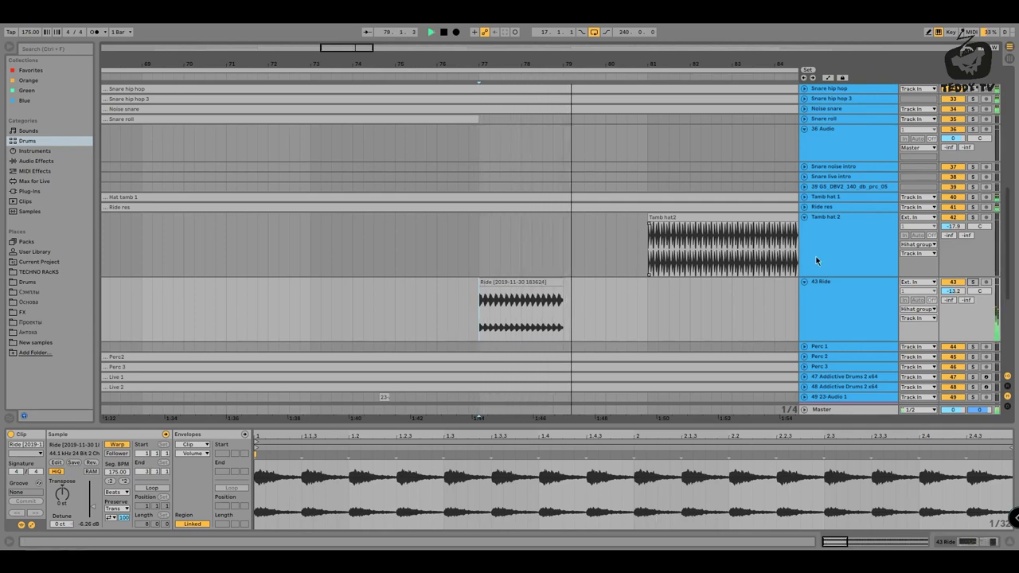
pyautogui.press('space')
# Expand the Perc 1 track and play the full mix from bar 87 into its first clip
pyautogui.scroll(-2, 511, 265)
pyautogui.moveTo(502, 64); pyautogui.dragTo(311, 72)
pyautogui.click(824, 287)
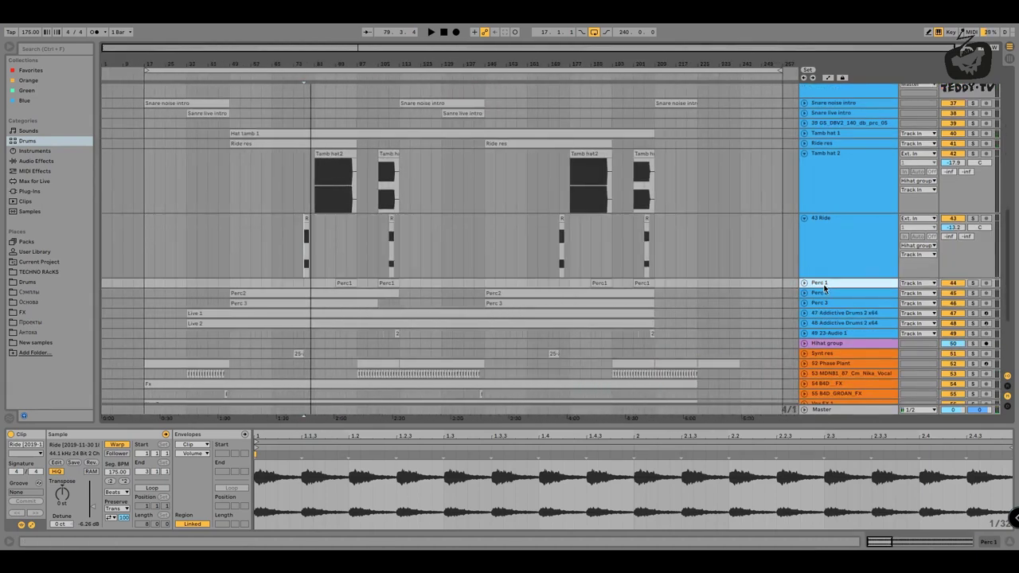
pyautogui.moveTo(818, 289); pyautogui.dragTo(819, 325)
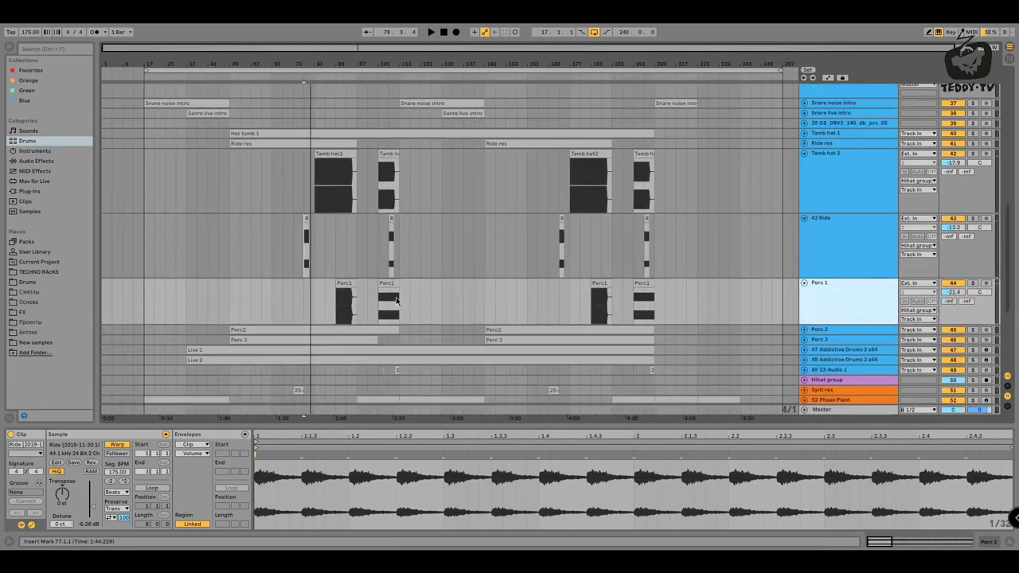
pyautogui.click(324, 294)
pyautogui.moveTo(326, 60); pyautogui.dragTo(329, 132)
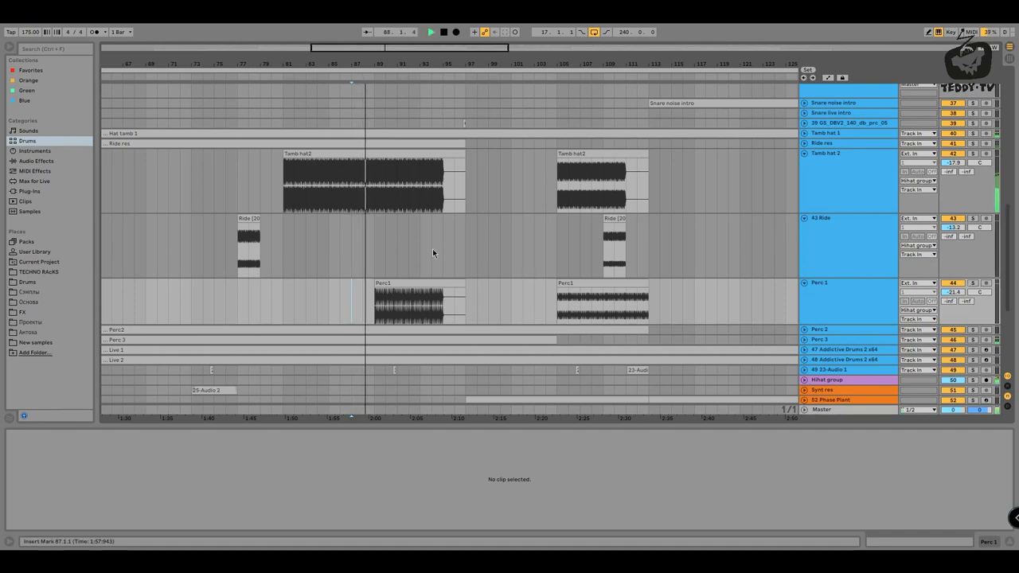
# Solo Perc 1 to inspect its first clip, then unsolo it and replay the full mix from bar 89
pyautogui.click(972, 284)
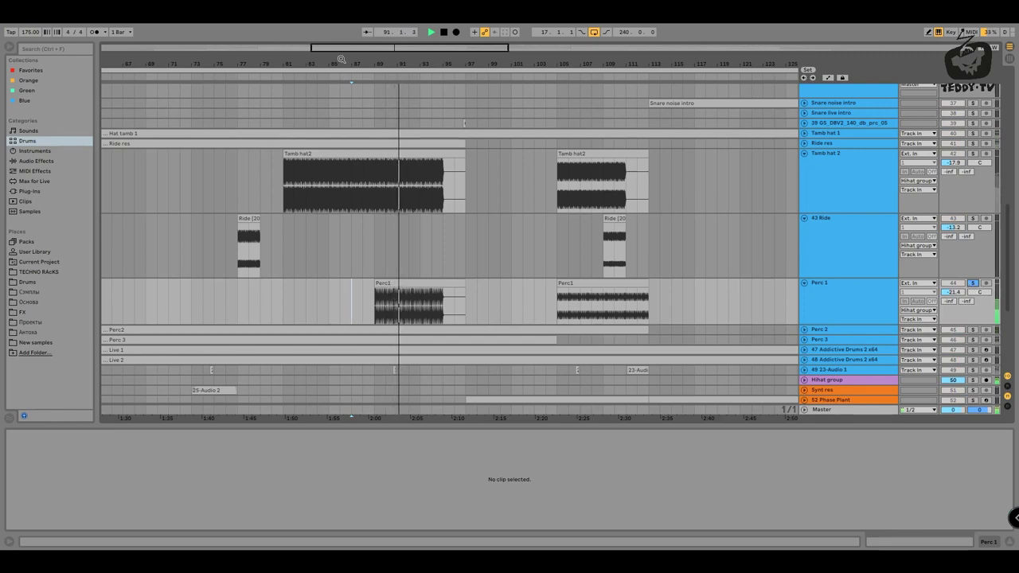
pyautogui.moveTo(343, 59); pyautogui.dragTo(338, 203)
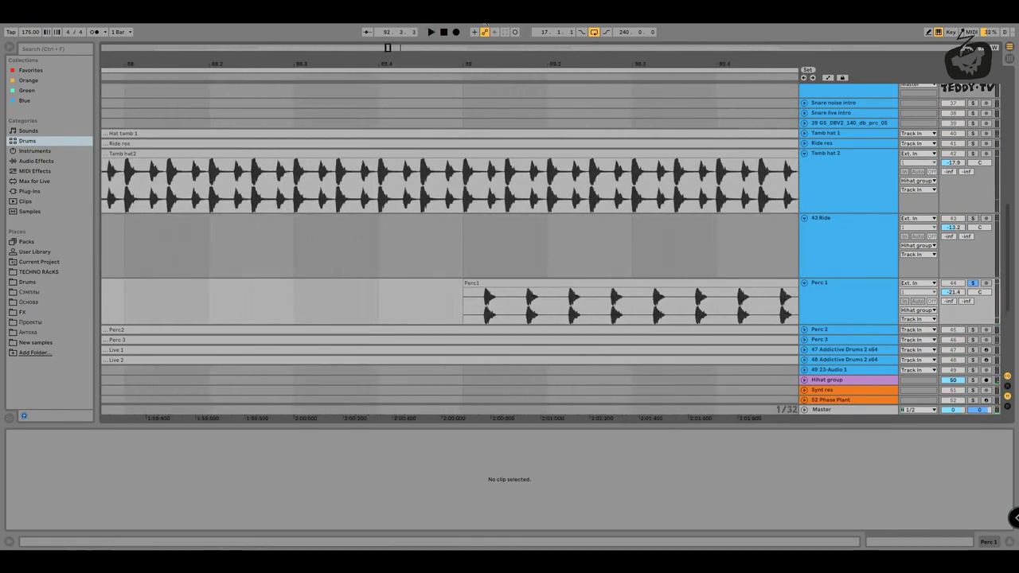
pyautogui.moveTo(492, 62); pyautogui.dragTo(357, 3)
pyautogui.click(354, 298)
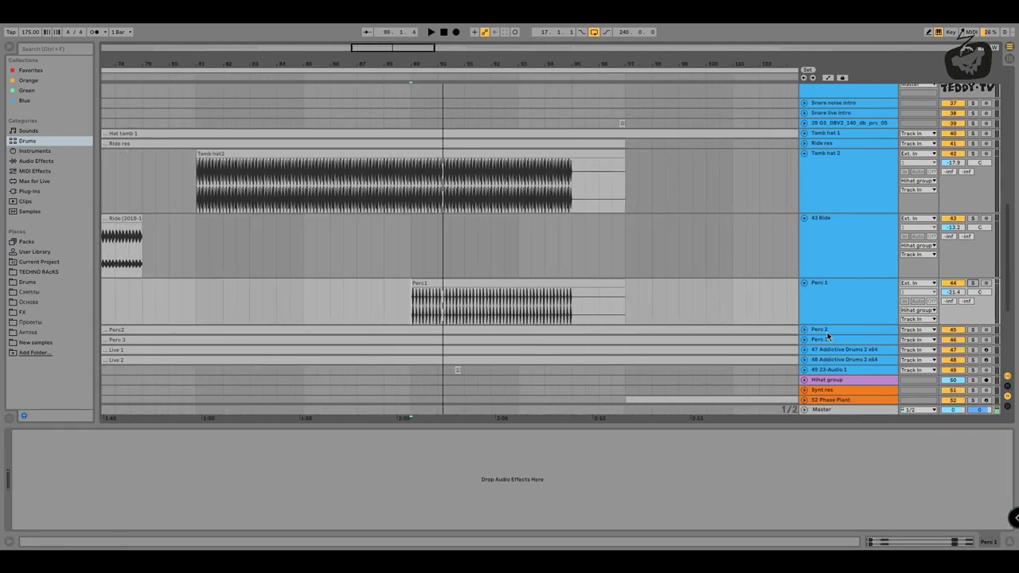
# Expand the Perc 2 track and audition its hit near bar 89 both soloed and in the mix, starting from bar 88
pyautogui.doubleClick(826, 330)
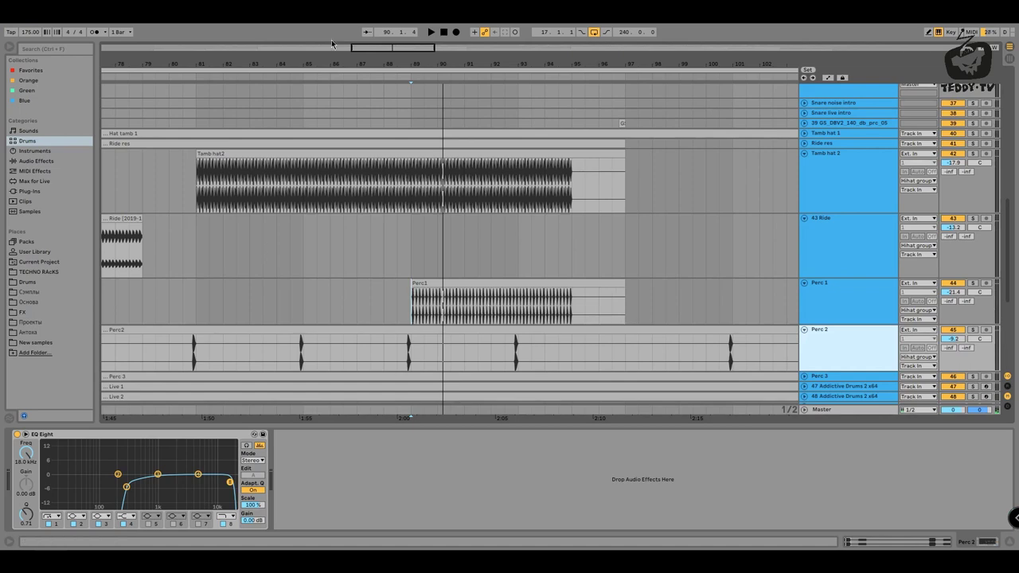
pyautogui.moveTo(355, 64); pyautogui.dragTo(366, 12)
pyautogui.scroll(-3, 363, 163)
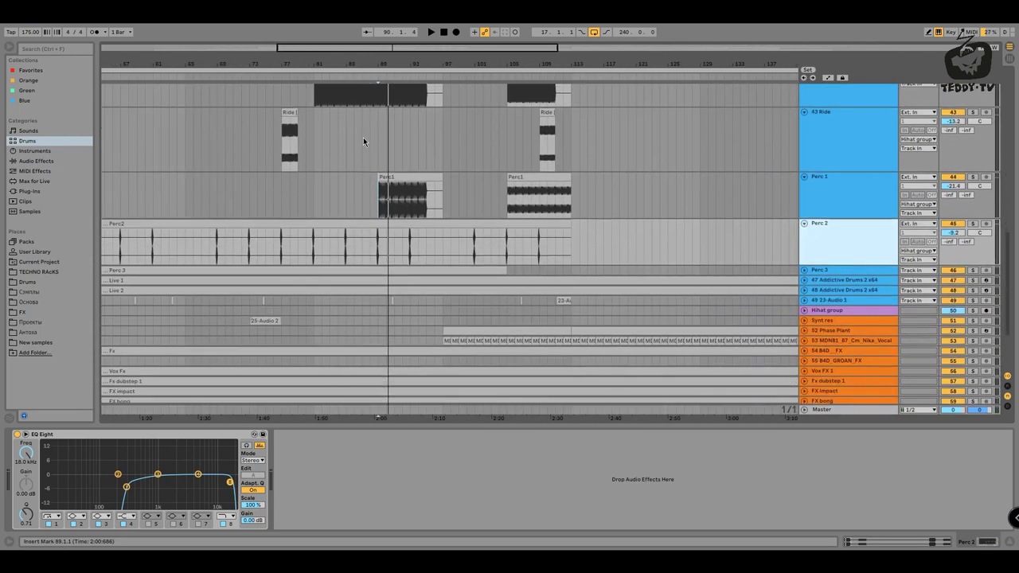
pyautogui.moveTo(379, 62); pyautogui.dragTo(374, 255)
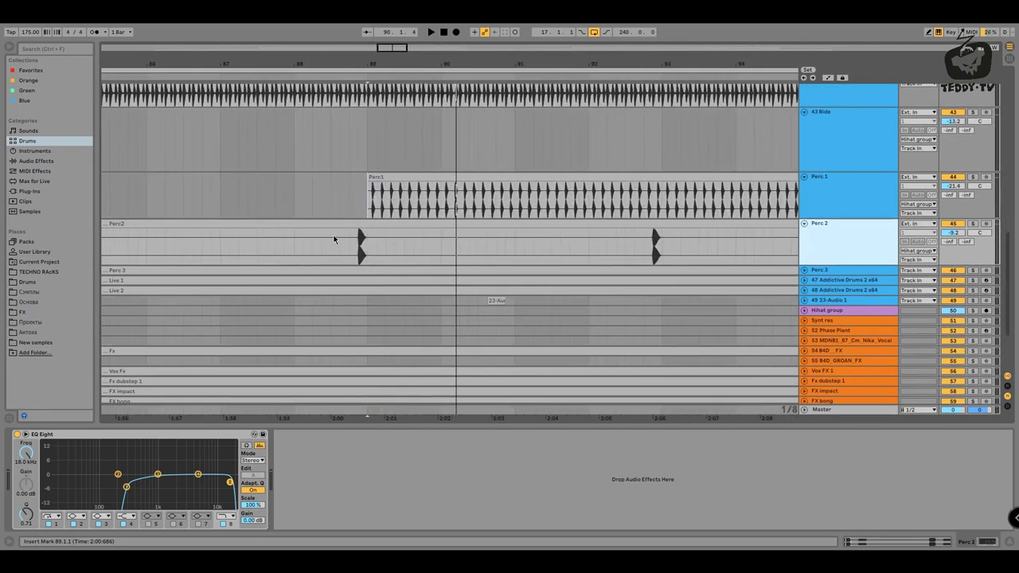
pyautogui.click(972, 224)
pyautogui.press('space')
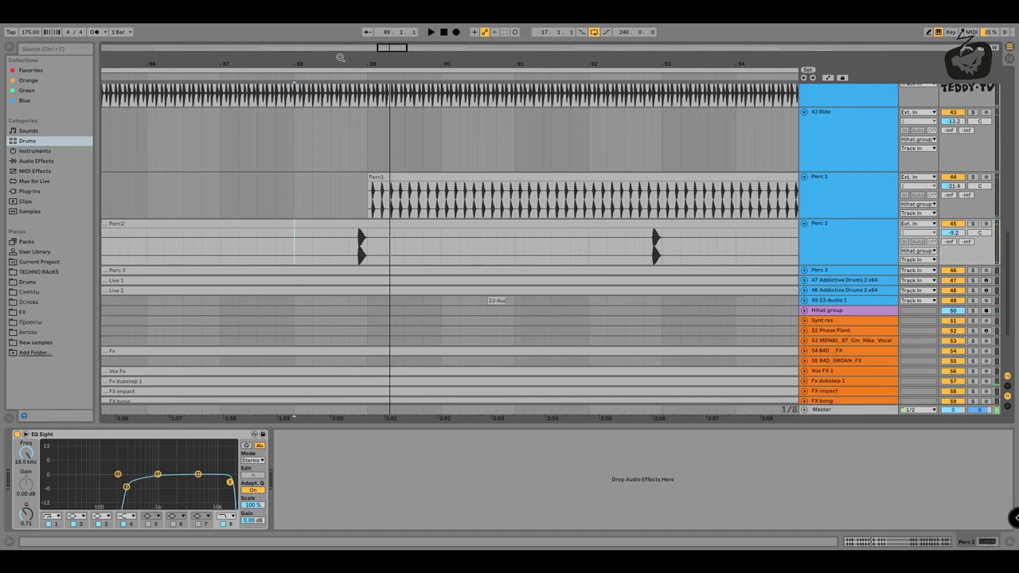
# Expand the Perc 3 track, solo it and play its pattern from bar 89
pyautogui.moveTo(334, 64); pyautogui.dragTo(334, 50)
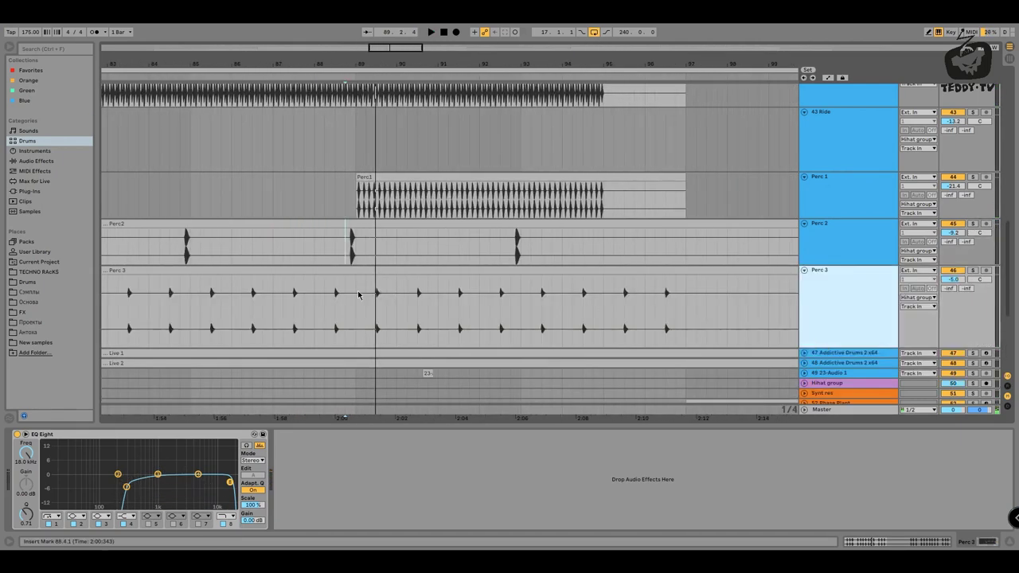
pyautogui.click(358, 295)
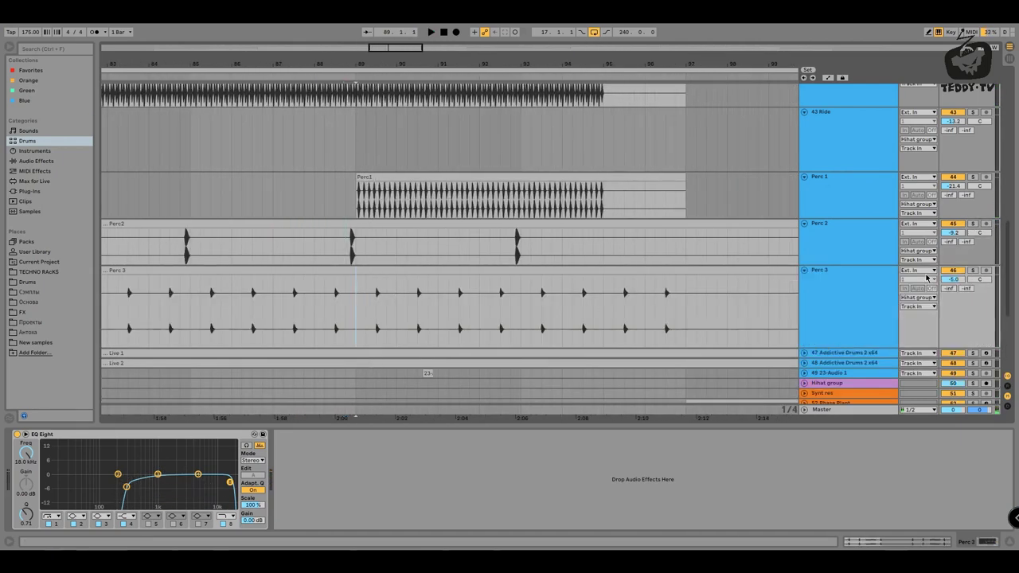
pyautogui.scroll(-2, 928, 278)
pyautogui.click(974, 229)
pyautogui.press('space')
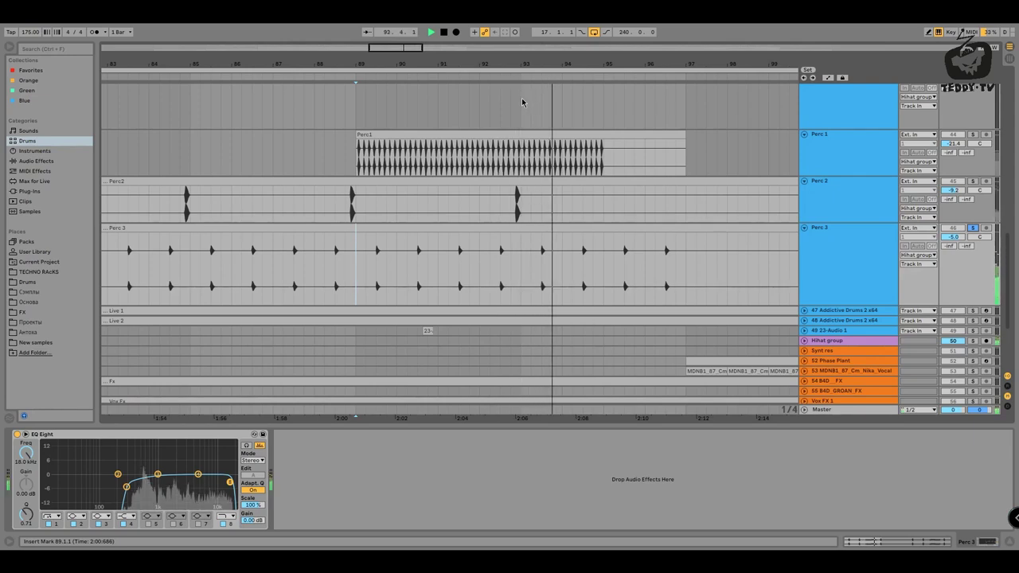
pyautogui.press('space')
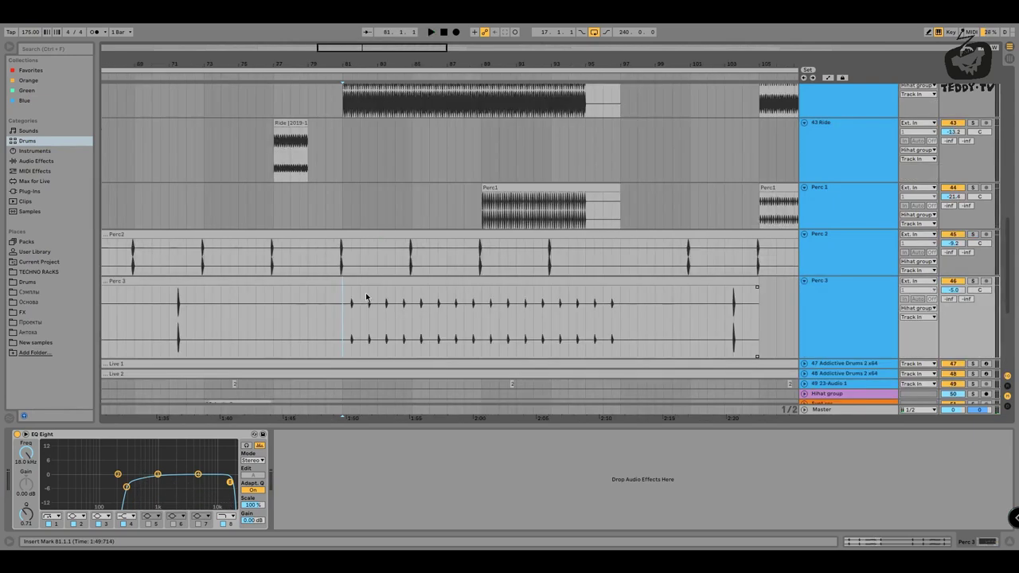
# Play Perc 3 from bar 81, first soloed and then unsoloed in the full mix
pyautogui.click(972, 280)
pyautogui.click(972, 281)
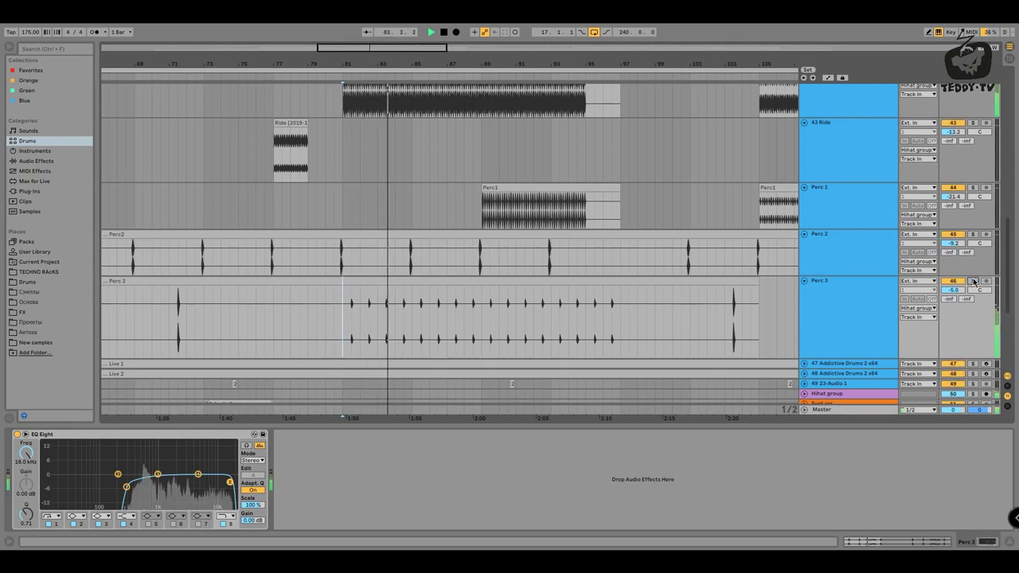
pyautogui.scroll(-3, 478, 175)
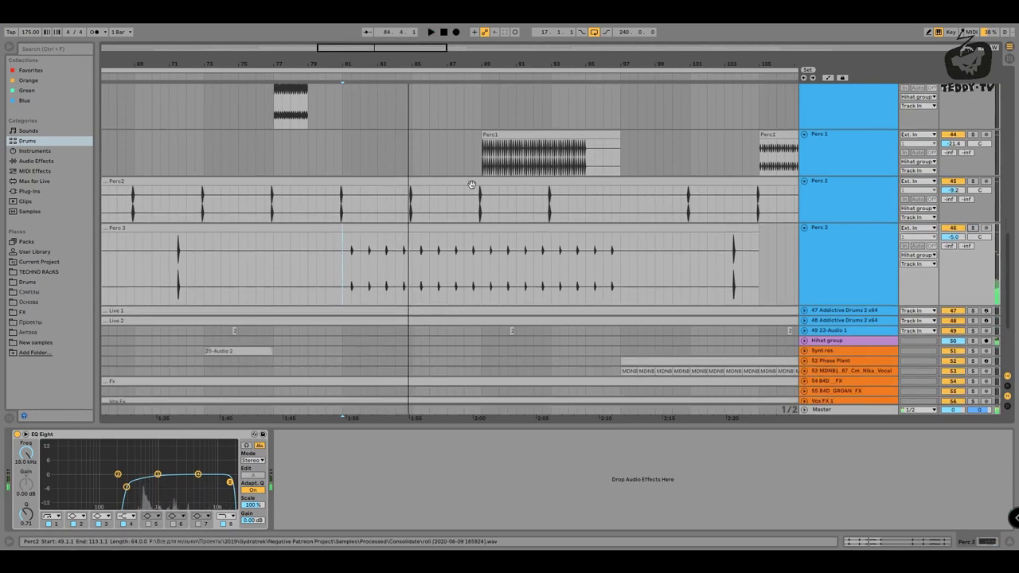
# Expand the 47 Addictive Drums 2 track, solo it and play its Live 1 clip from bar 33
pyautogui.moveTo(825, 262); pyautogui.dragTo(824, 317)
pyautogui.moveTo(540, 66); pyautogui.dragTo(540, 23)
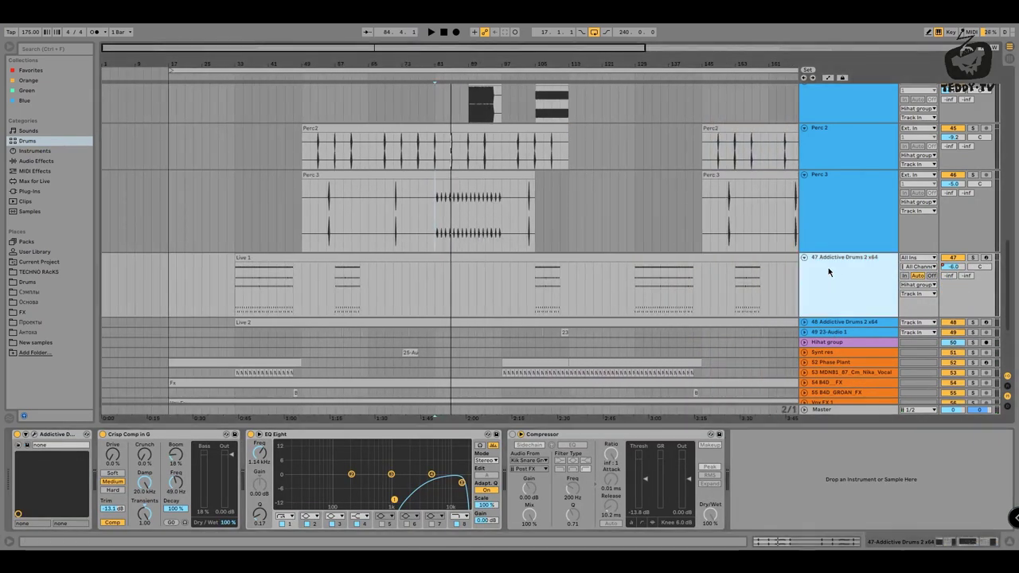
pyautogui.click(237, 273)
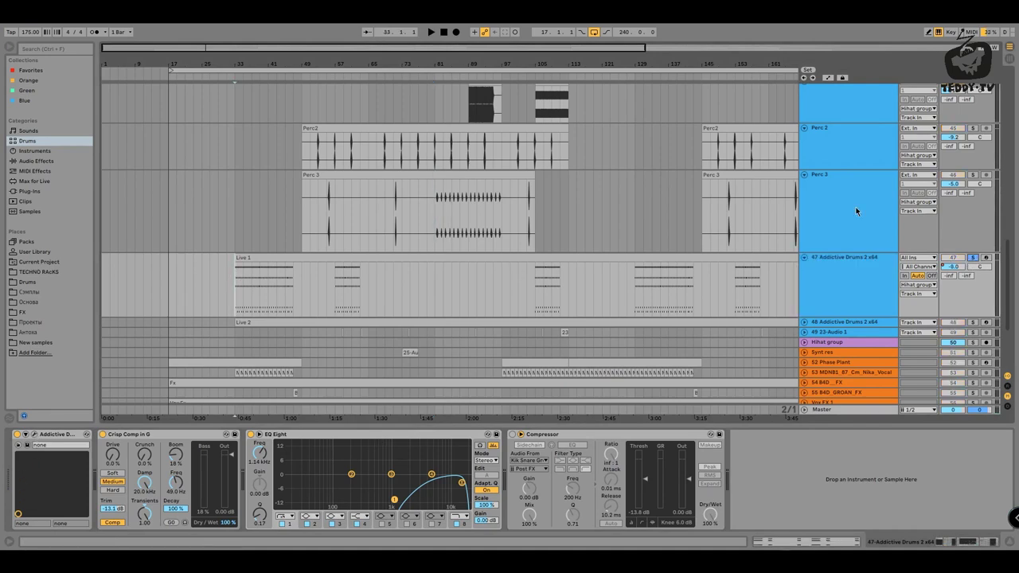
pyautogui.press('space')
pyautogui.moveTo(228, 63)
pyautogui.mouseDown()
pyautogui.moveTo(227, 91)
pyautogui.moveTo(231, 53)
pyautogui.mouseUp()
pyautogui.scroll(2, 688, 239)
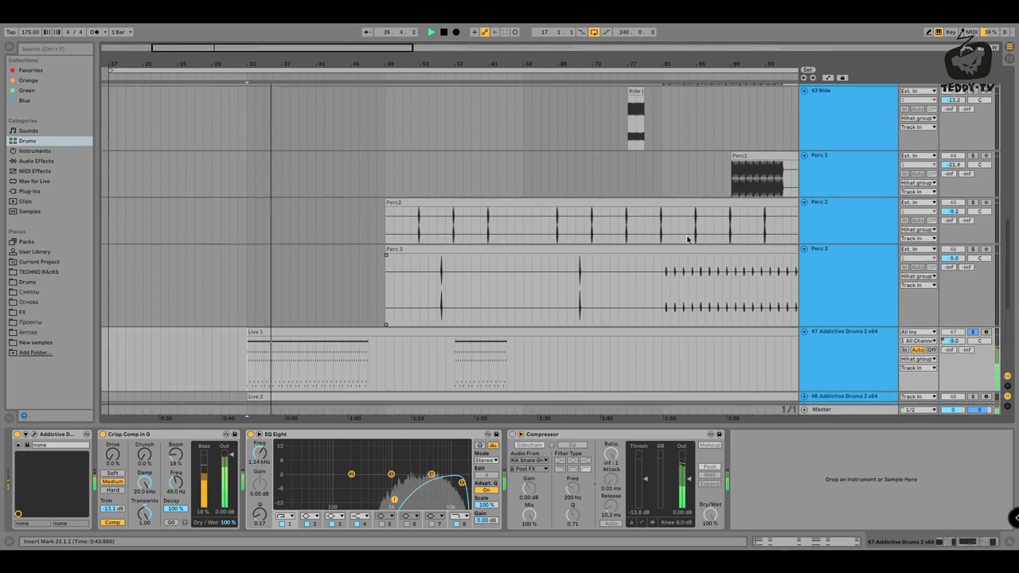
# Unsolo track 47 to hear its part in the full mix from bar 33, and solo it again
pyautogui.scroll(-3, 687, 238)
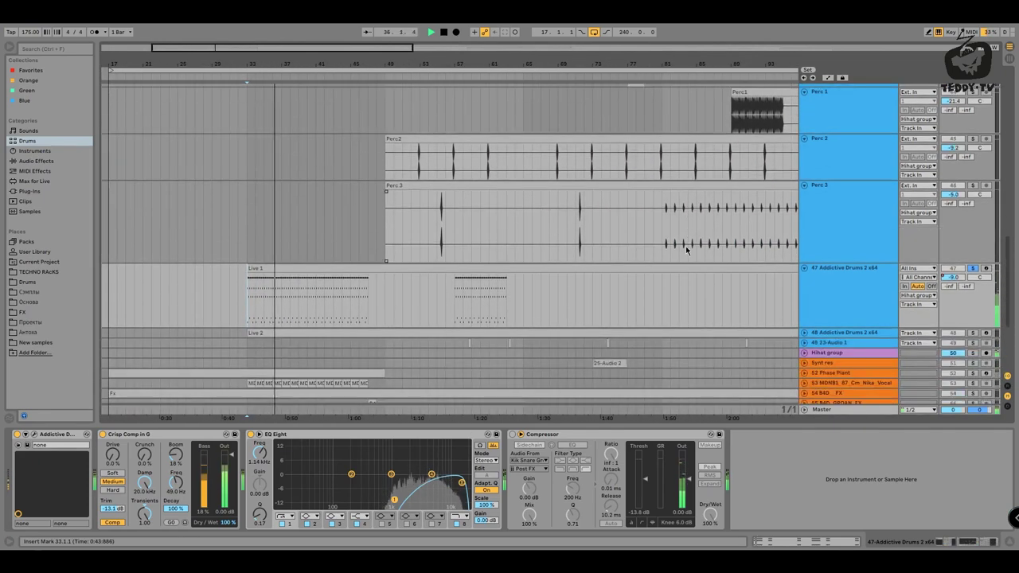
pyautogui.click(971, 268)
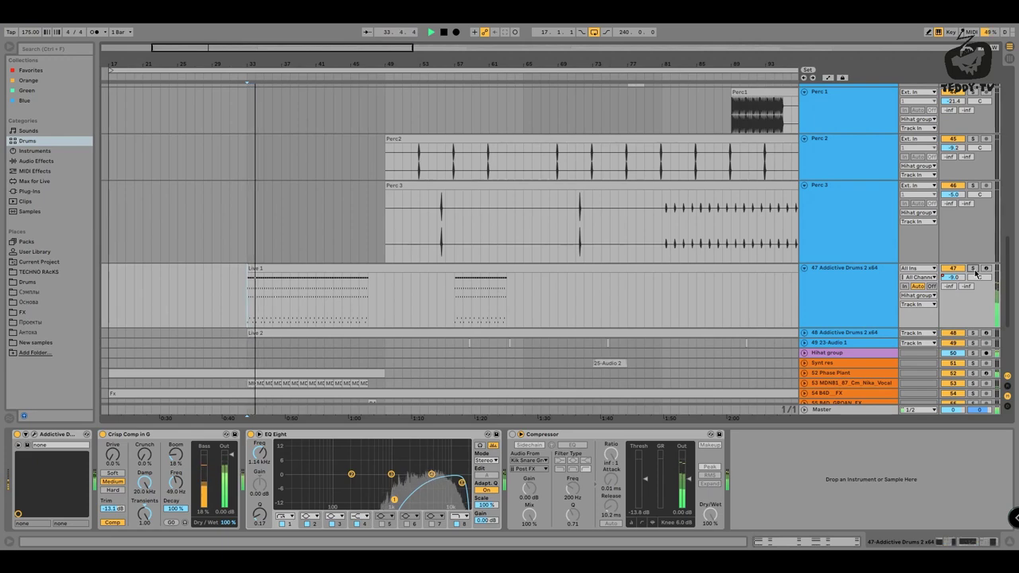
pyautogui.click(972, 268)
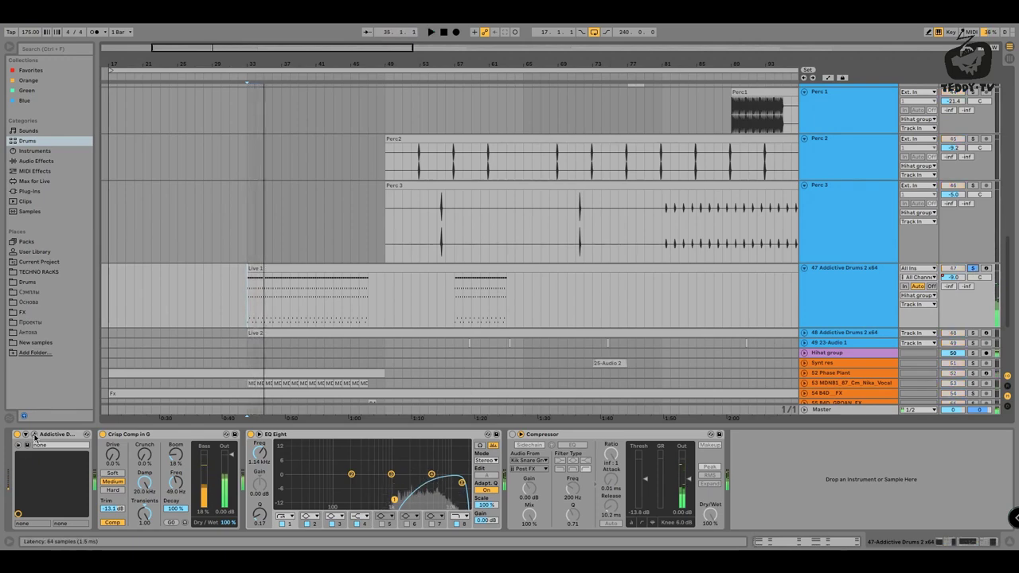
# Open the Addictive Drums 2 instrument on track 47 to examine its Session Percussion kit, then close it
pyautogui.click(34, 434)
pyautogui.click(446, 386)
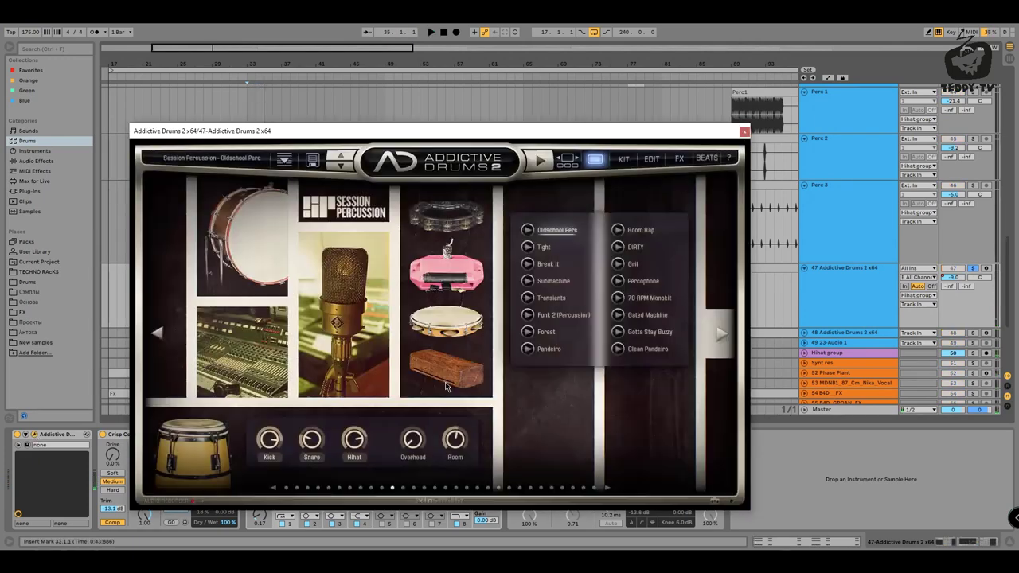
pyautogui.click(744, 132)
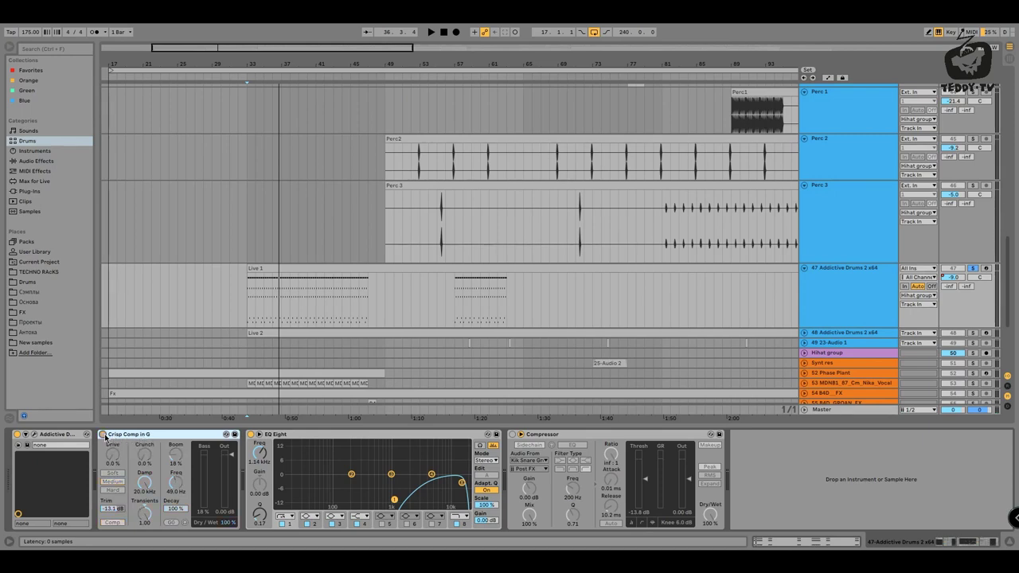
# Play soloed track 47 with Crisp Comp in G bypassed, and bypass EQ Eight for another listen
pyautogui.press('space')
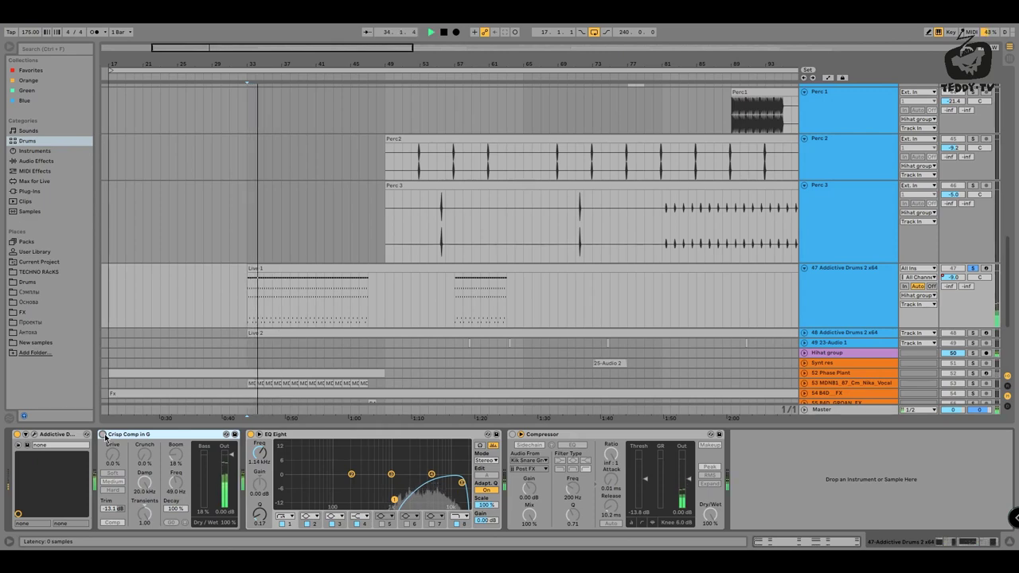
pyautogui.press('space')
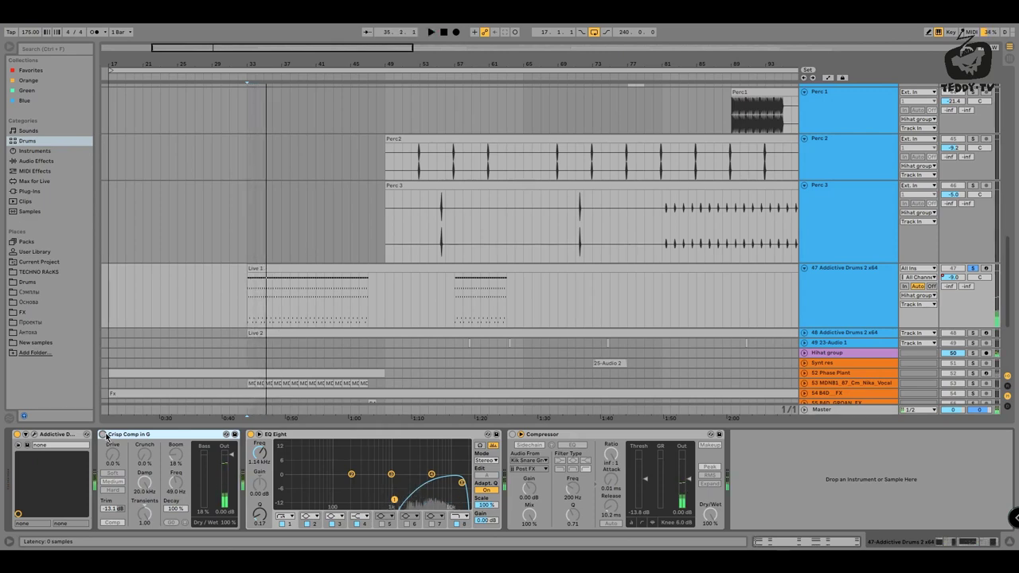
pyautogui.click(250, 435)
pyautogui.press('space')
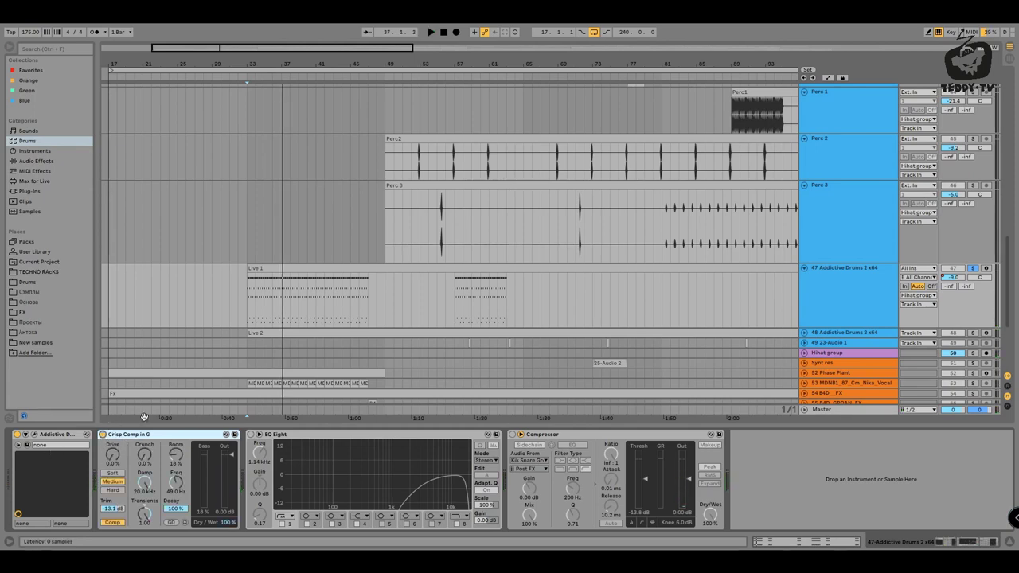
# Compare soloed track 47 with Crisp Comp in G switched off and on while EQ Eight is bypassed
pyautogui.press('space')
pyautogui.click(103, 435)
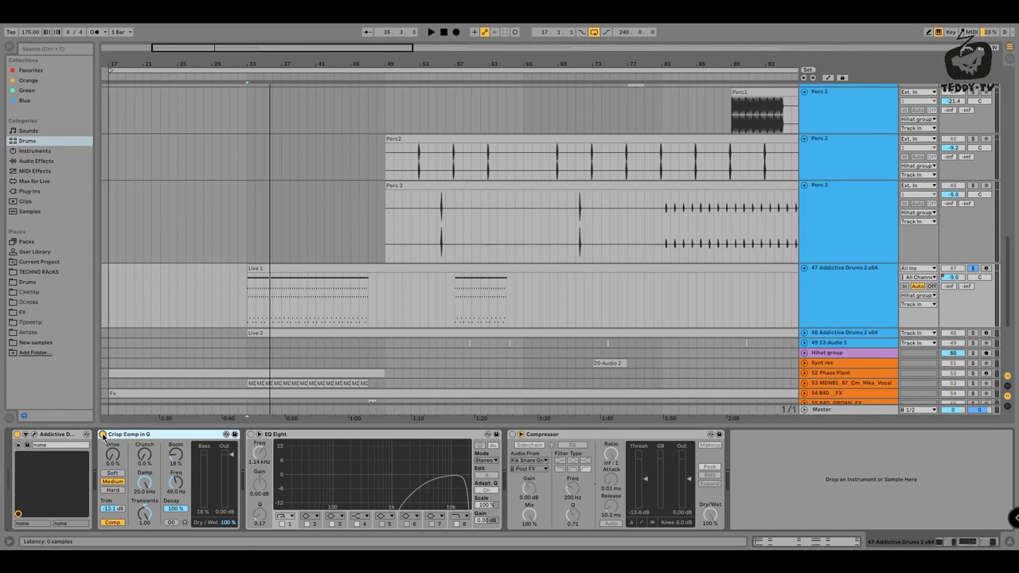
pyautogui.press('space')
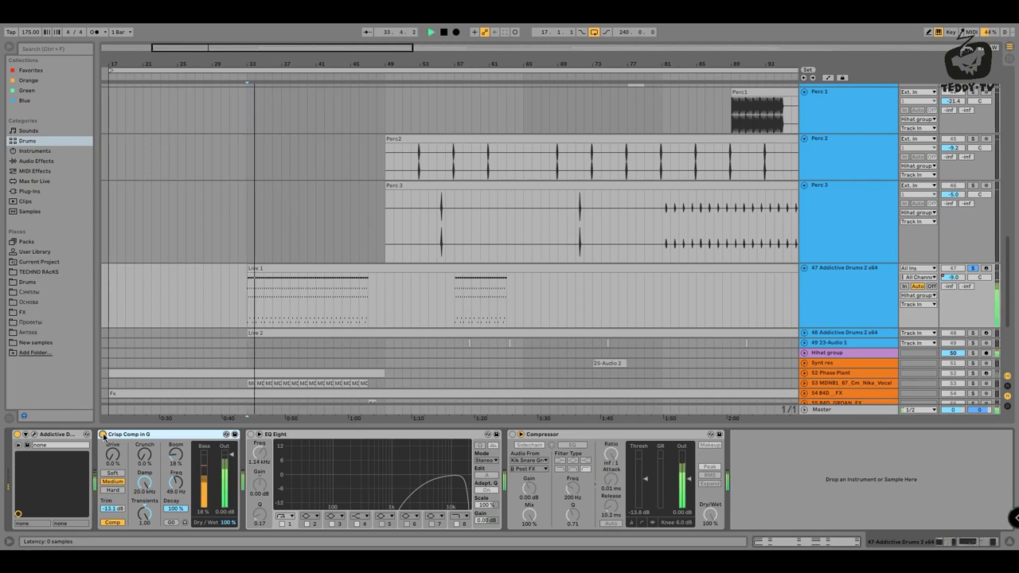
pyautogui.click(102, 433)
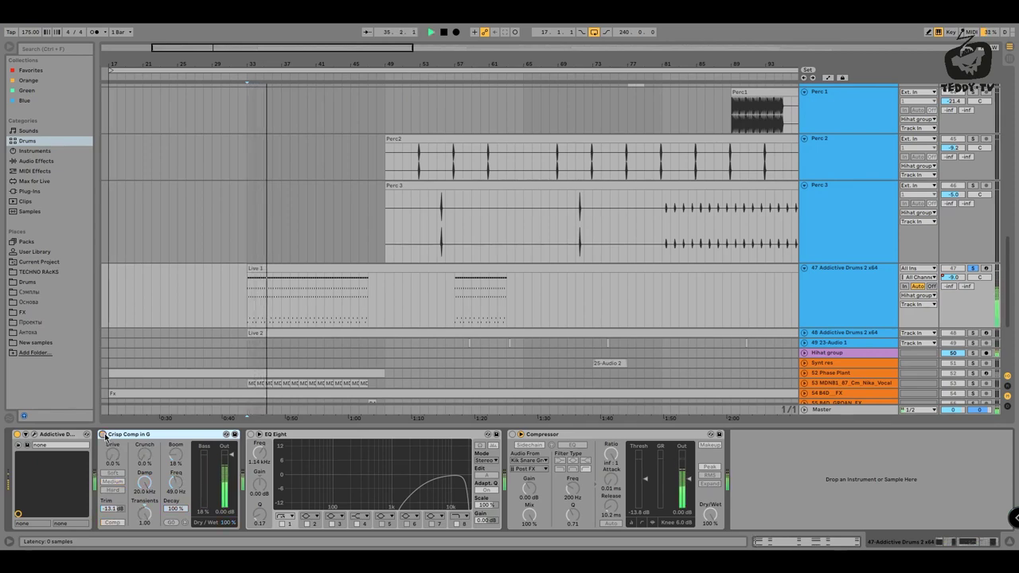
pyautogui.click(102, 434)
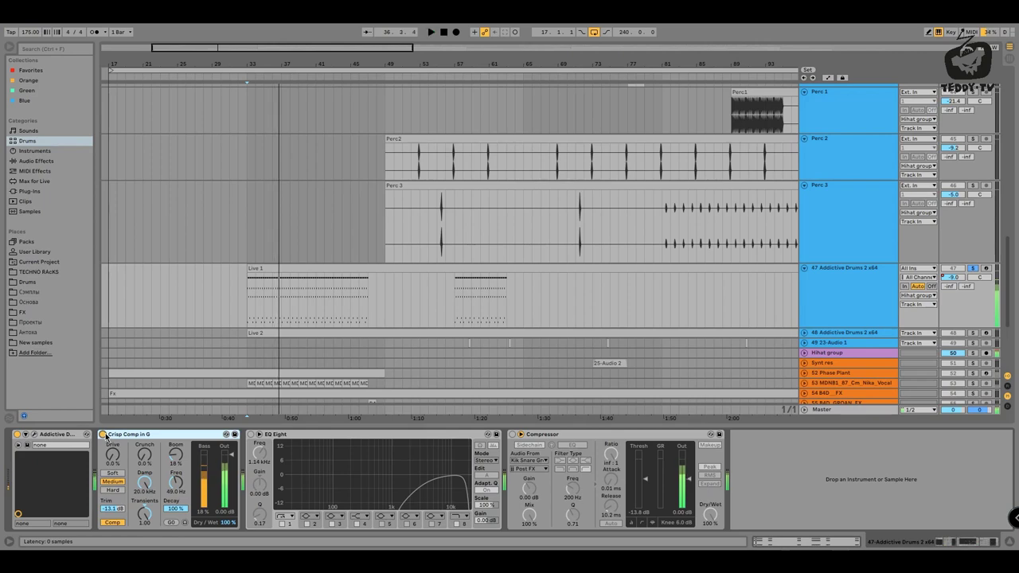
# Examine the Transients and Boom controls of Crisp Comp in G during playback, then replay track 47 with EQ Eight enabled
pyautogui.press('space')
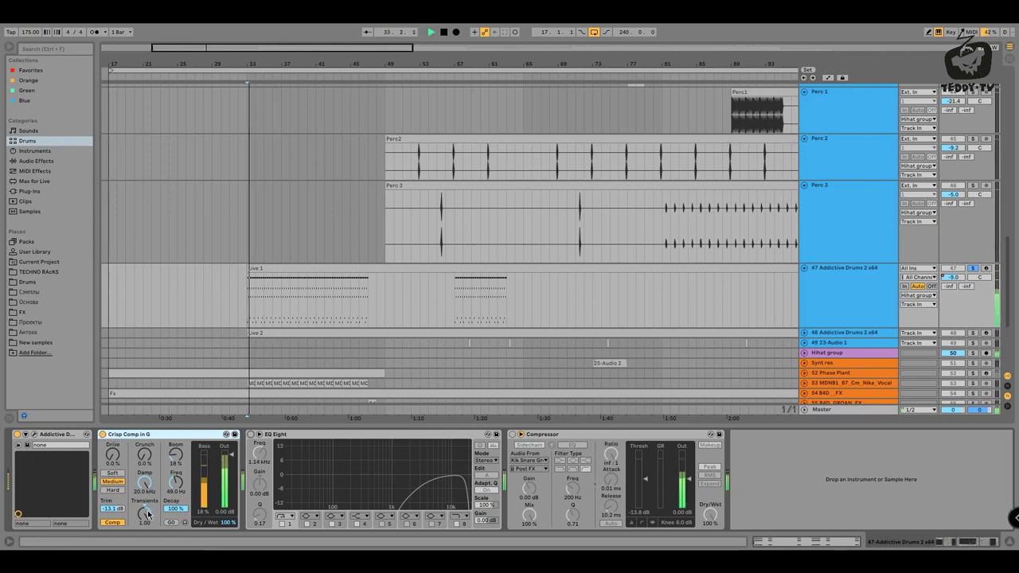
pyautogui.moveTo(147, 514)
pyautogui.mouseDown()
pyautogui.moveTo(148, 530)
pyautogui.moveTo(145, 491)
pyautogui.moveTo(144, 512)
pyautogui.mouseUp()
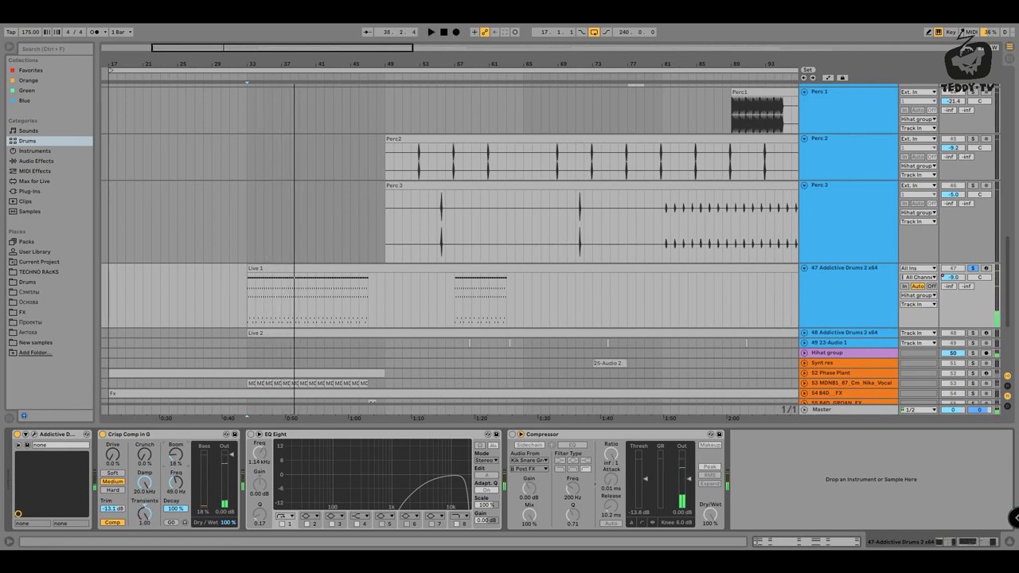
pyautogui.press('space')
pyautogui.moveTo(176, 455)
pyautogui.mouseDown()
pyautogui.moveTo(176, 425)
pyautogui.moveTo(175, 453)
pyautogui.mouseUp()
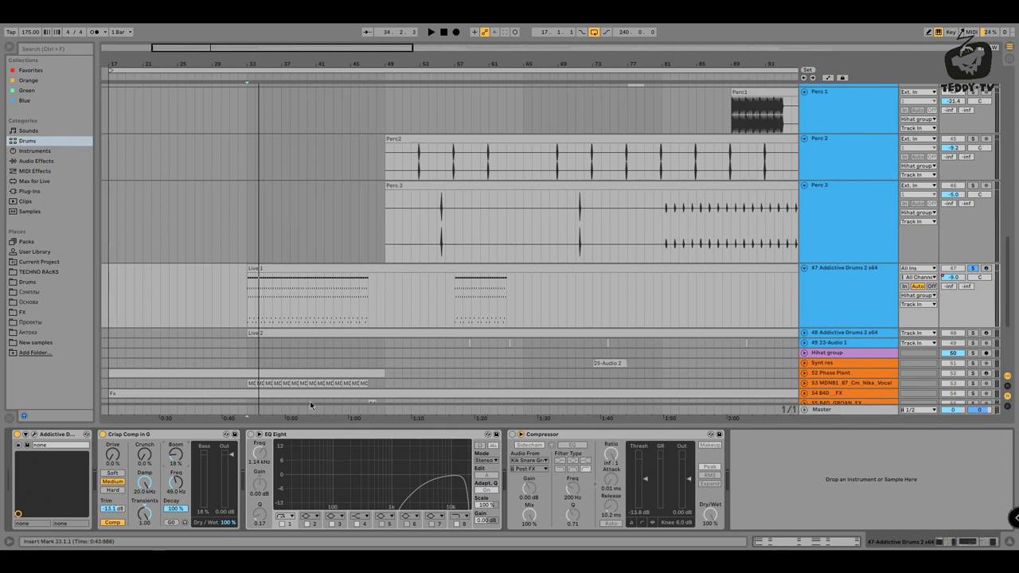
pyautogui.press('space')
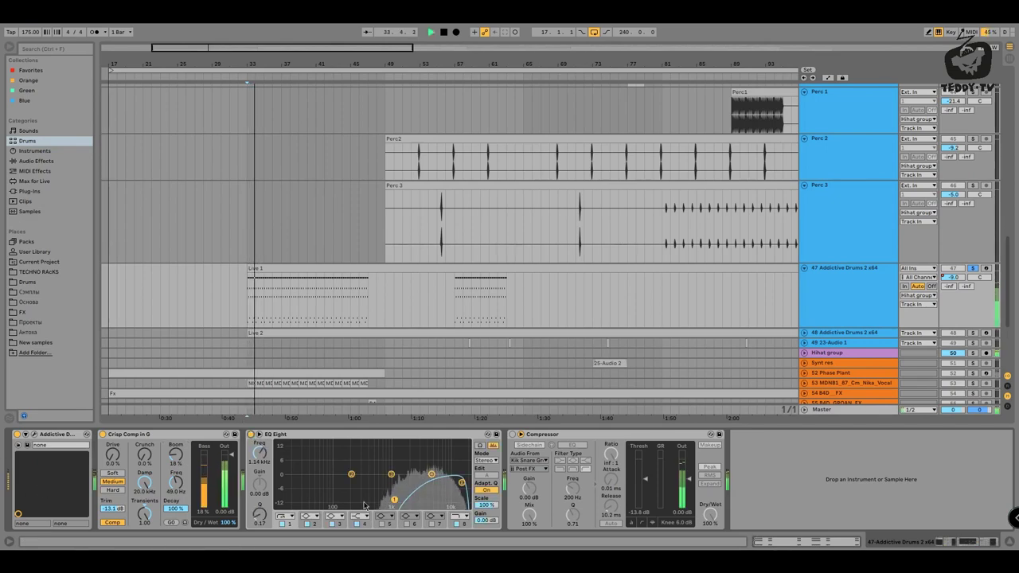
# Expand the 48 Addictive Drums 2 track, then unsolo track 47 and play the full mix from bar 33
pyautogui.scroll(-2, 536, 250)
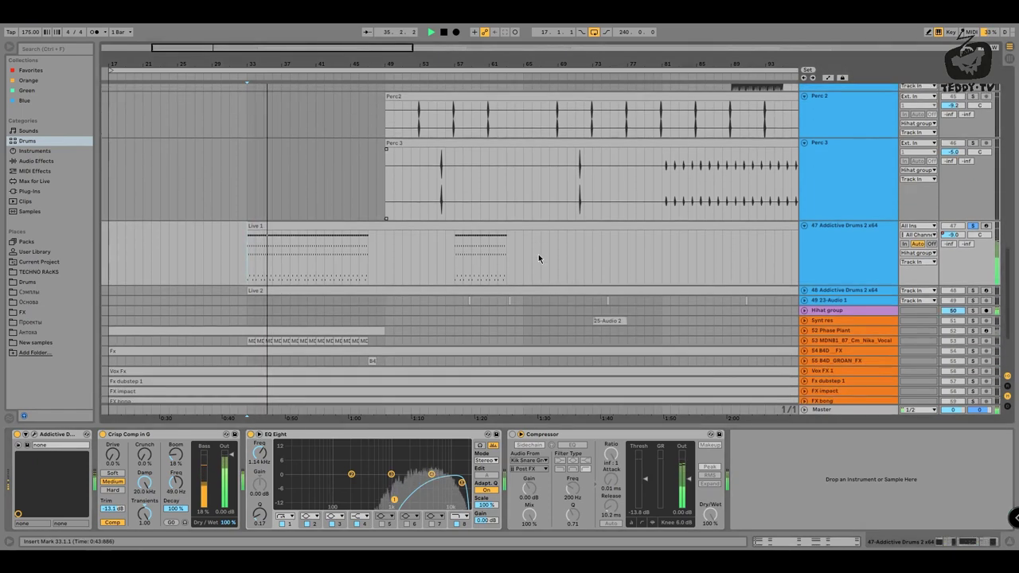
pyautogui.click(876, 289)
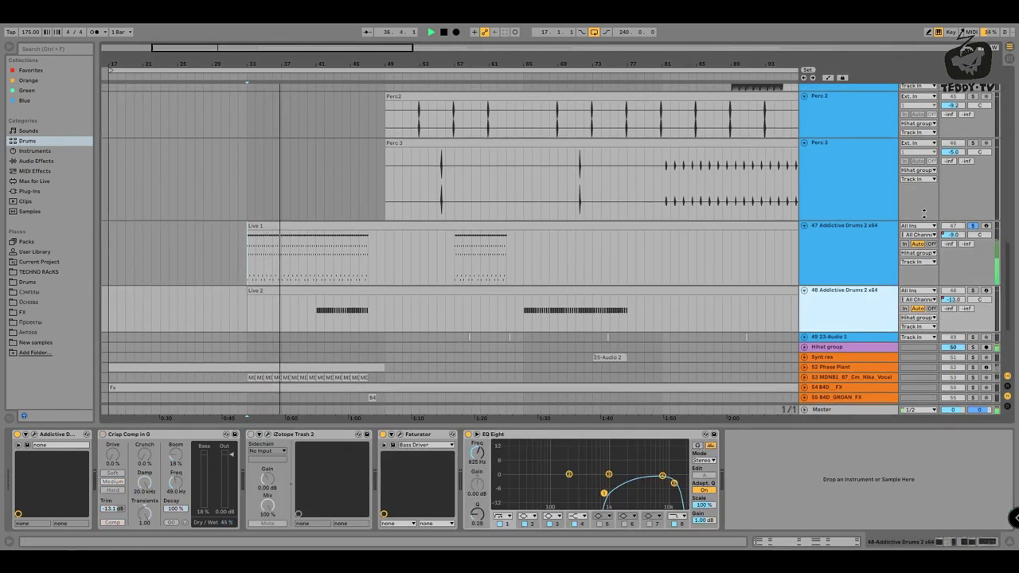
pyautogui.click(973, 227)
pyautogui.click(246, 255)
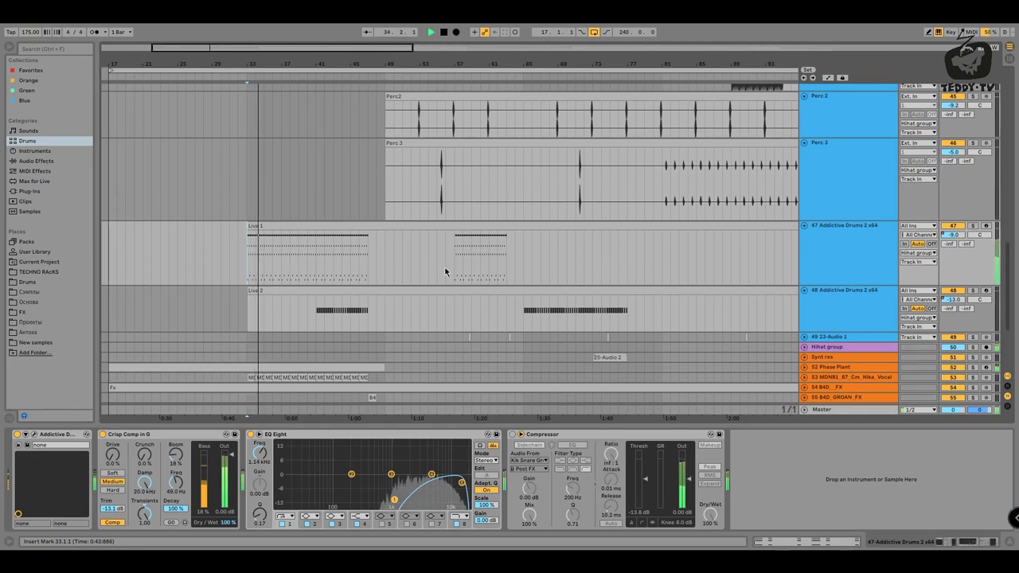
pyautogui.press('space')
# Place the insert marker at bar 41 in the Live 2 clip and compare the device chains of tracks 47 and 48
pyautogui.click(316, 319)
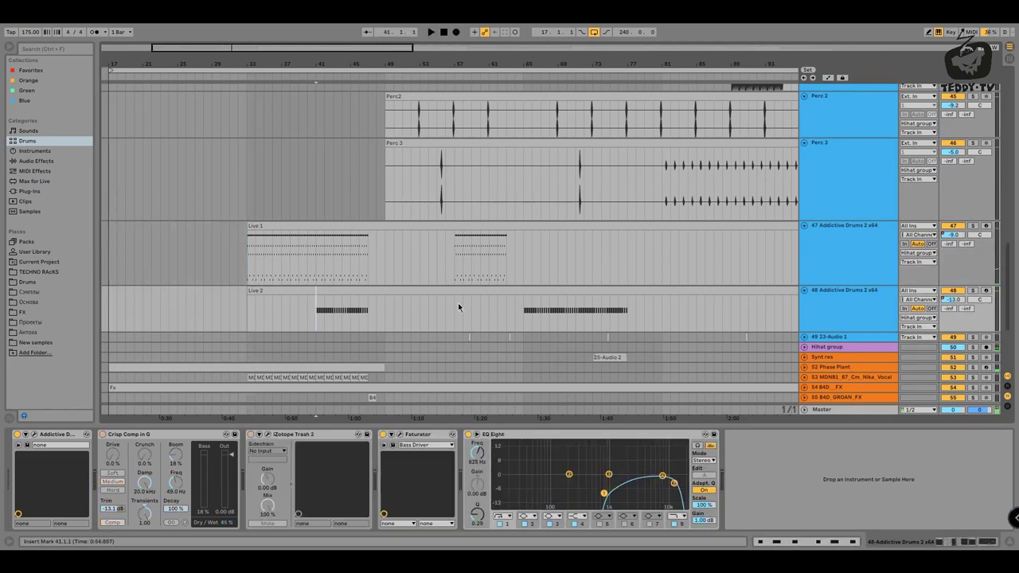
pyautogui.click(835, 268)
pyautogui.click(829, 298)
pyautogui.click(823, 267)
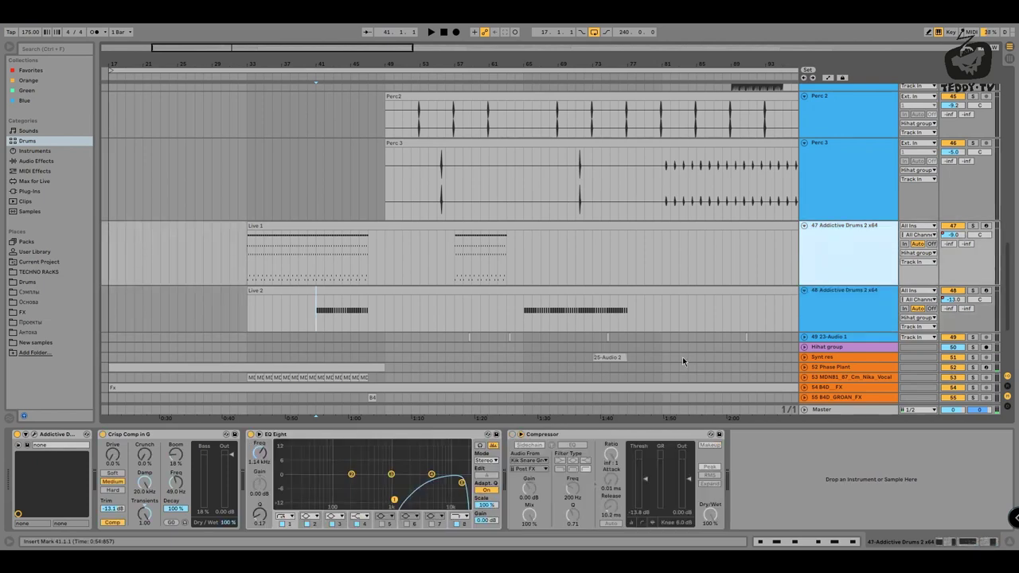
pyautogui.click(844, 320)
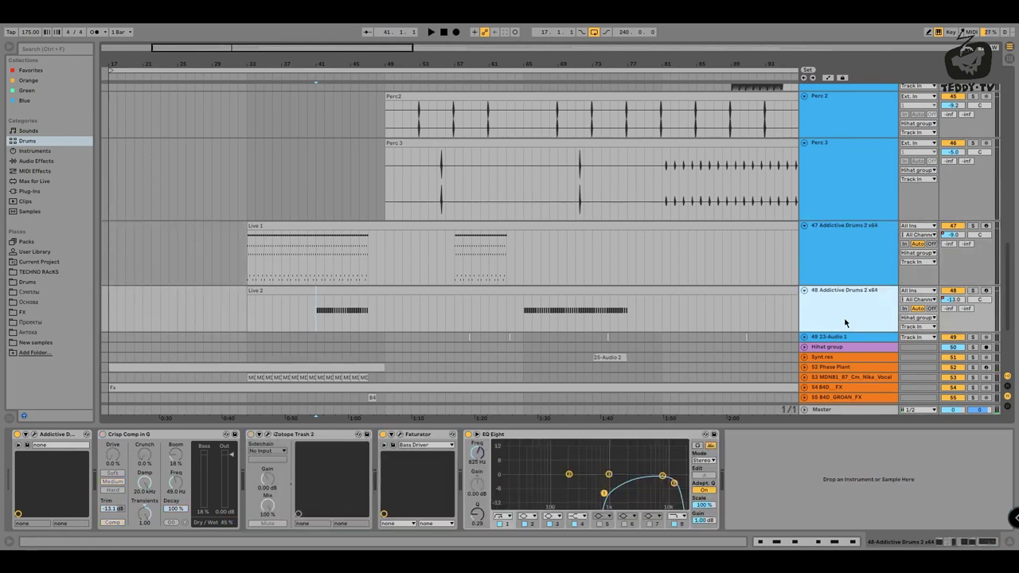
# Solo the 48 Addictive Drums 2 track and play its Live 2 clip from bar 41
pyautogui.scroll(-1, 332, 247)
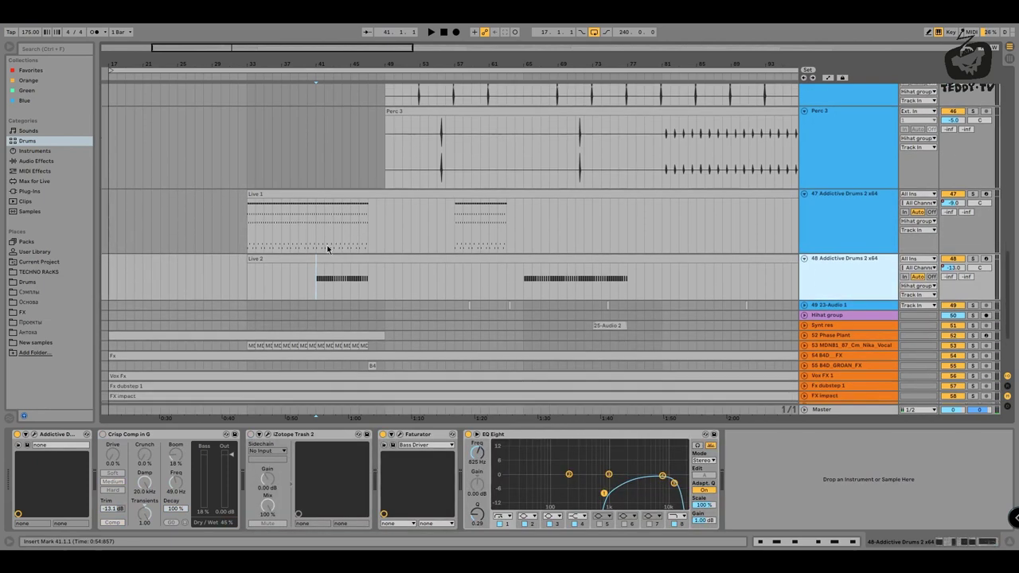
pyautogui.click(972, 258)
pyautogui.press('space')
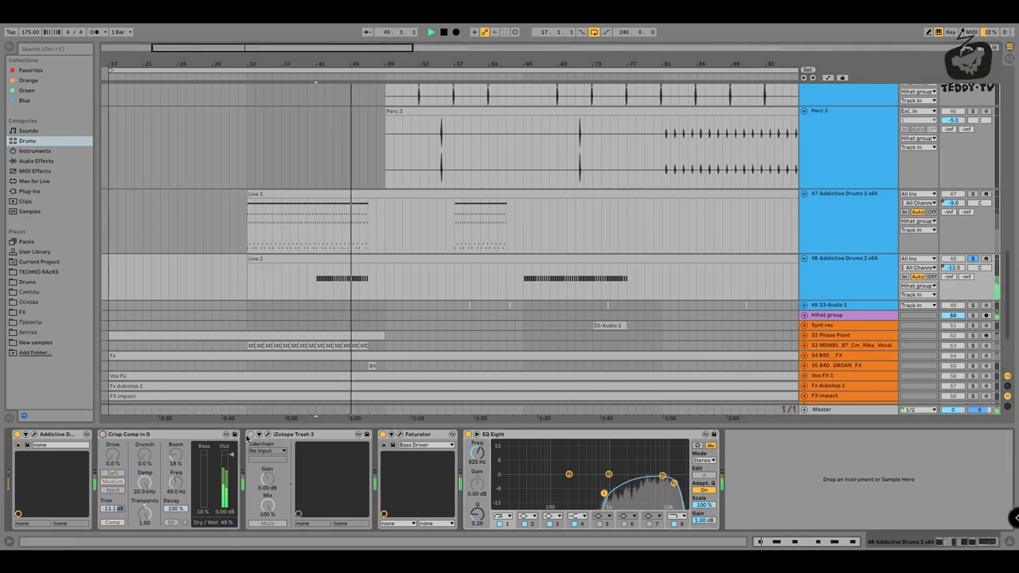
pyautogui.press('space')
# Open the Faturator window on track 48 and play from bar 41, bypassing Faturator and EQ Eight to compare the sound
pyautogui.click(401, 434)
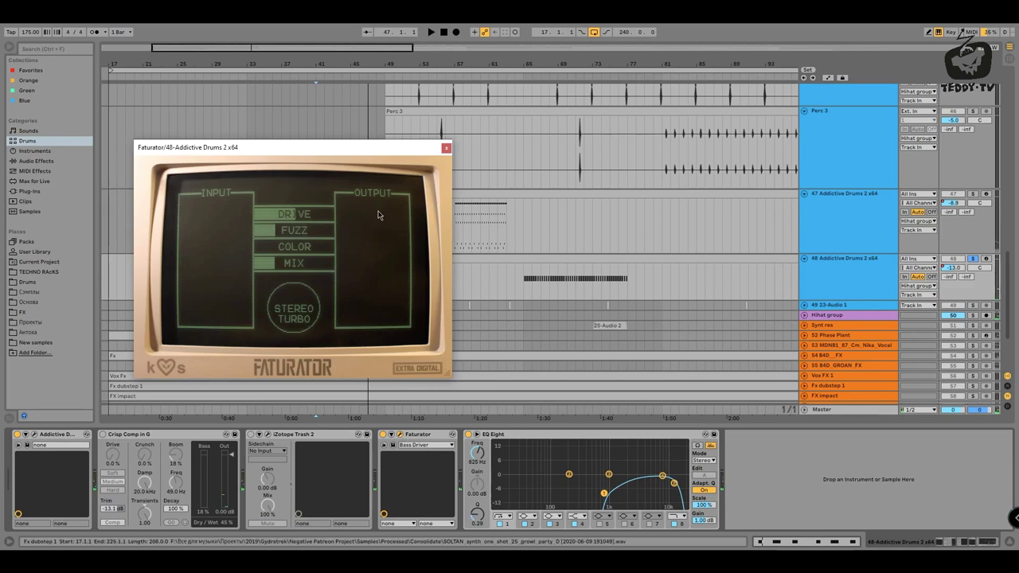
pyautogui.press('space')
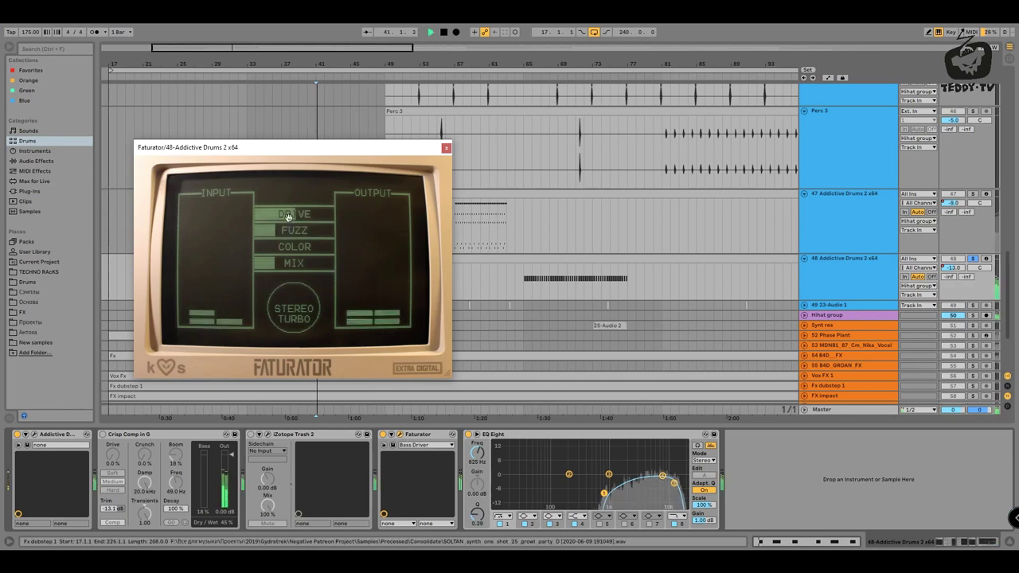
pyautogui.click(495, 449)
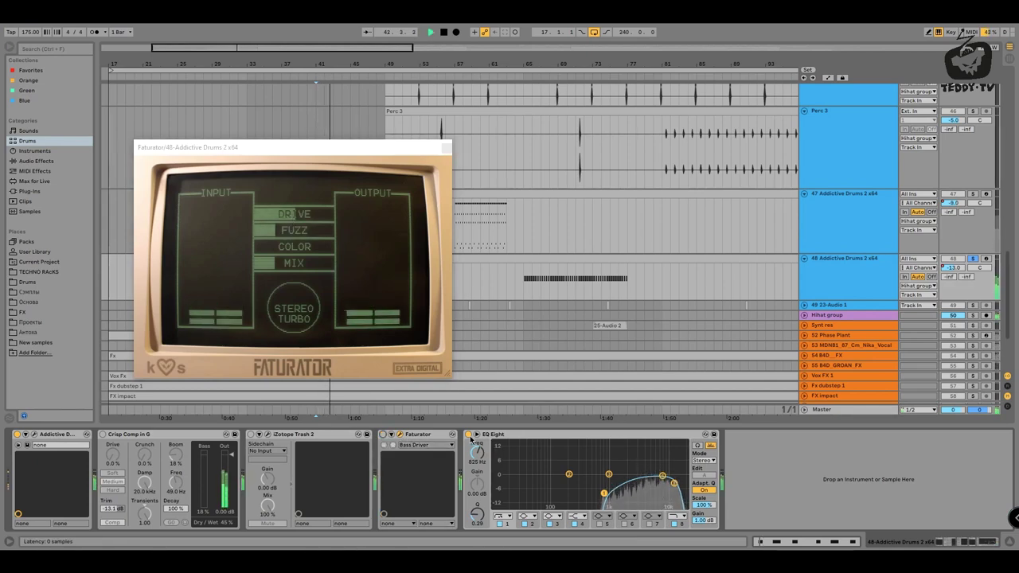
pyautogui.click(468, 434)
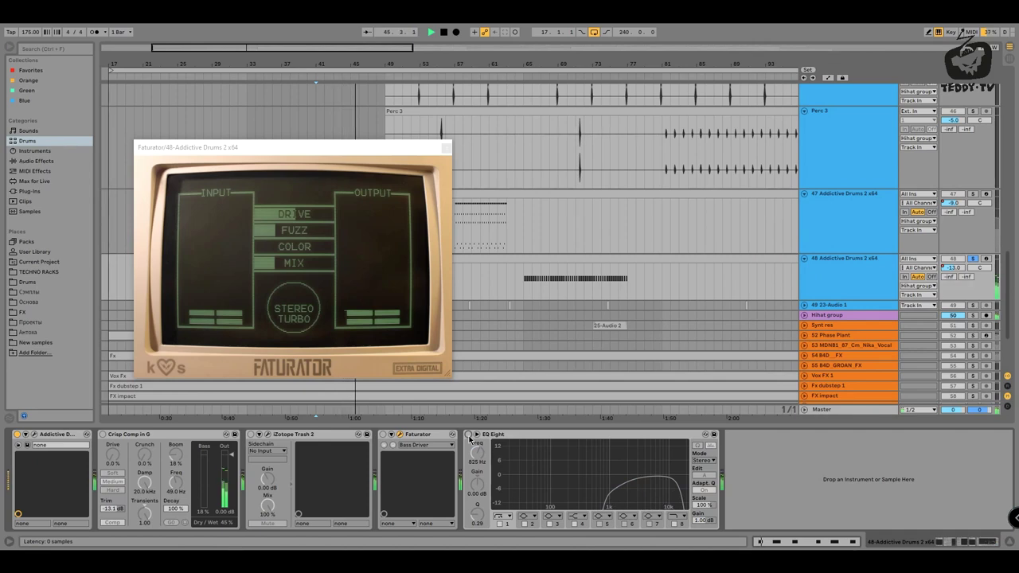
# Re-enable Faturator and EQ Eight on track 48, replay the clip, and close the Faturator window
pyautogui.click(384, 435)
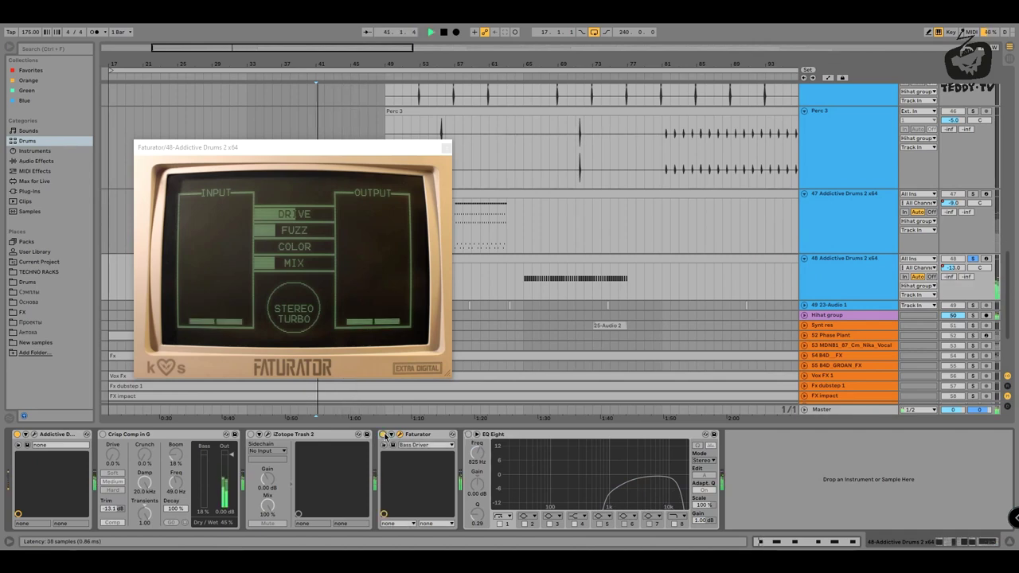
pyautogui.press('space')
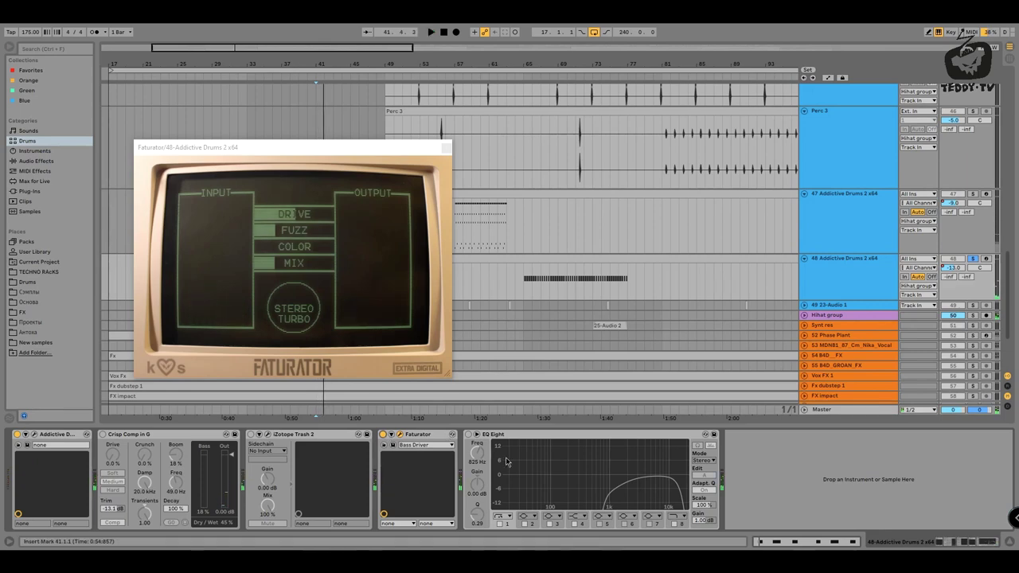
pyautogui.click(468, 435)
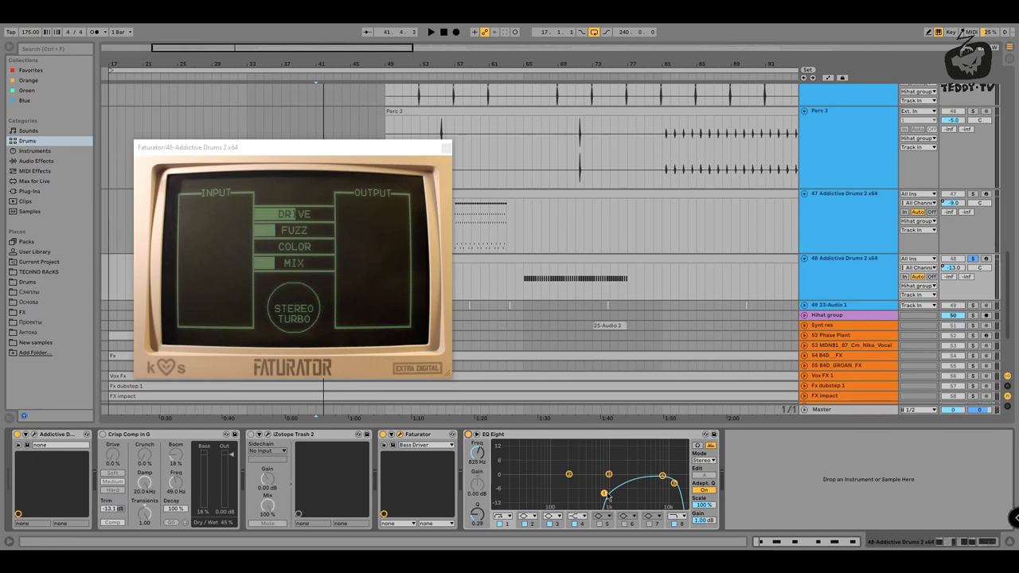
pyautogui.press('space')
pyautogui.click(445, 148)
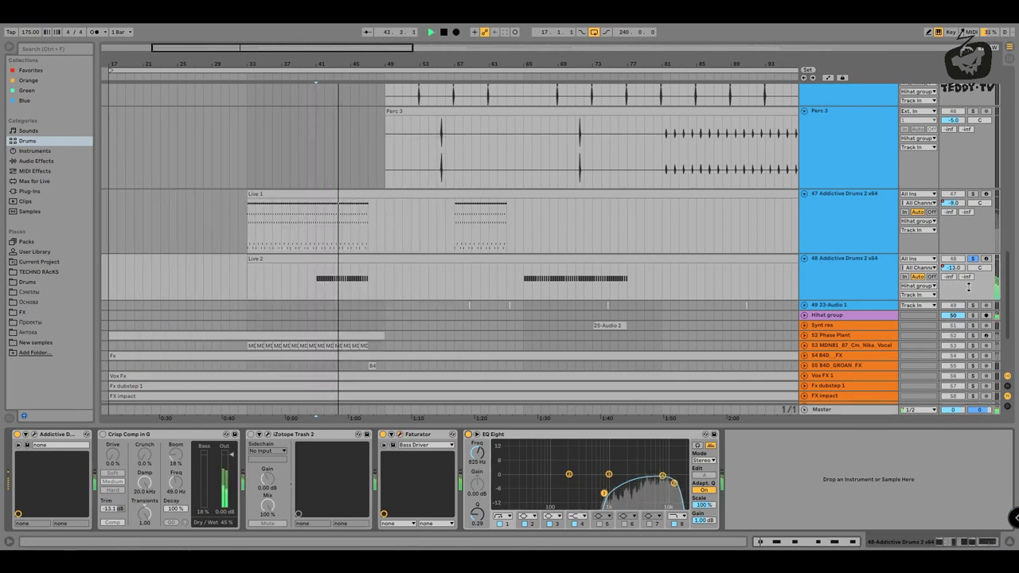
# Unsolo track 48, expand the 49 23-Audio 1 track, and play the full mix from bar 47
pyautogui.click(971, 259)
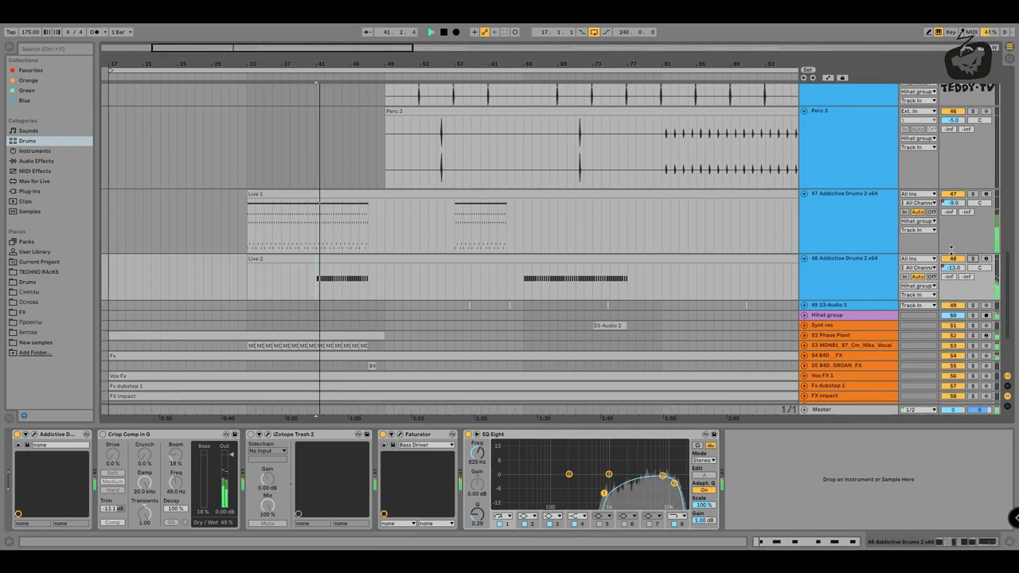
pyautogui.scroll(-2, 548, 209)
pyautogui.click(362, 253)
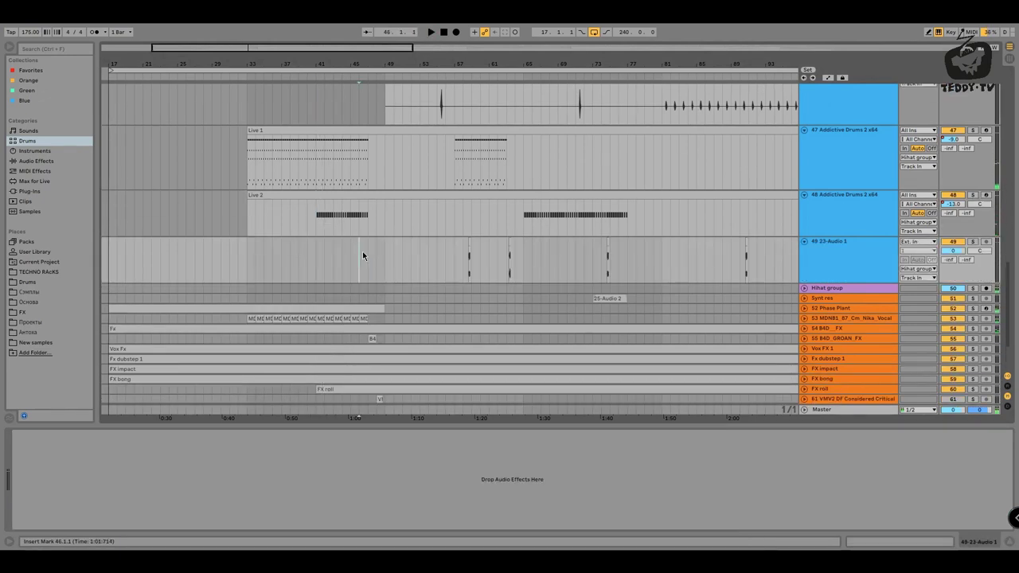
pyautogui.press('space')
pyautogui.click(368, 254)
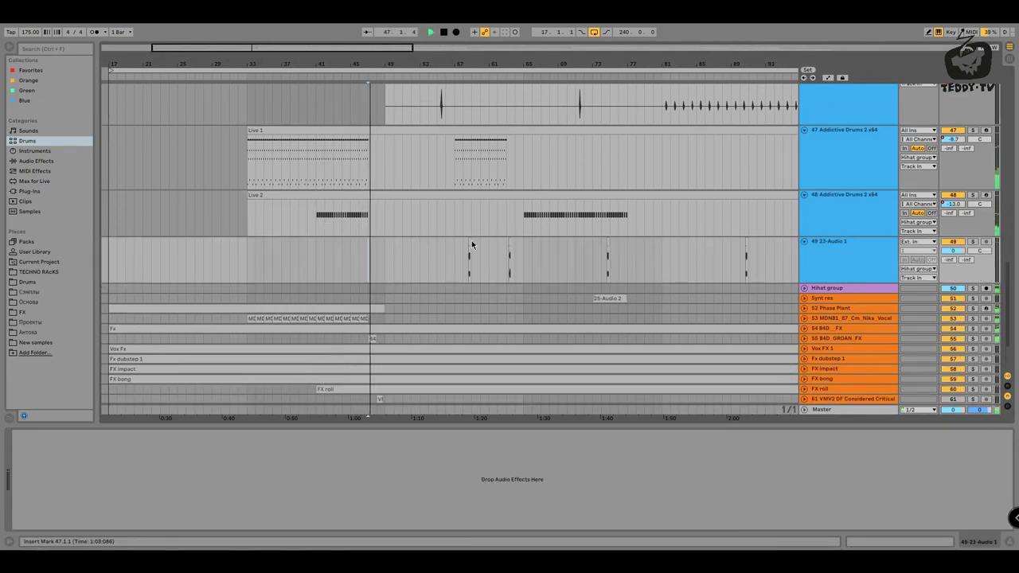
# Solo the 49 23-Audio 1 track and play its short clip from bar 58
pyautogui.click(463, 259)
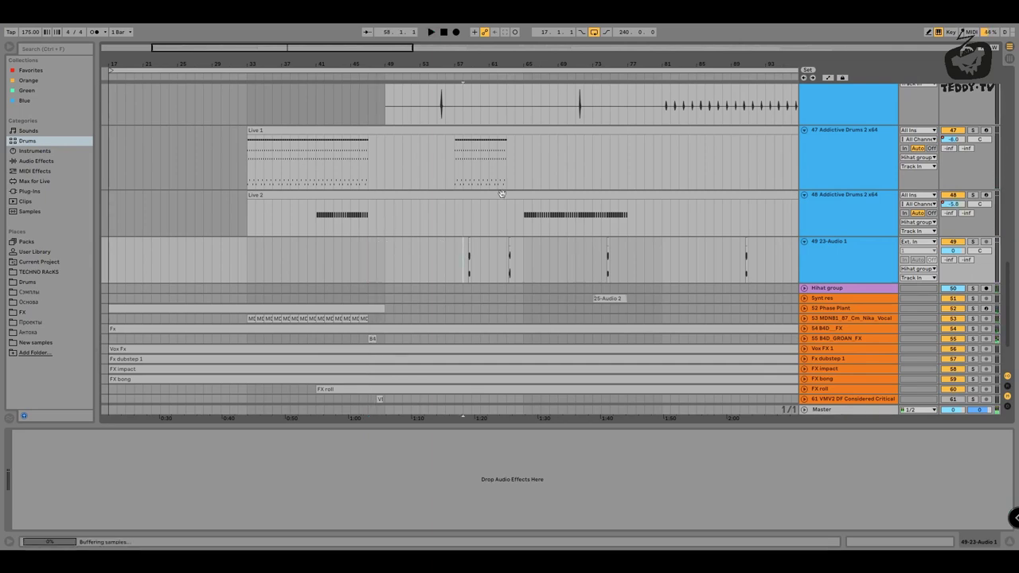
pyautogui.moveTo(472, 64); pyautogui.dragTo(531, 224)
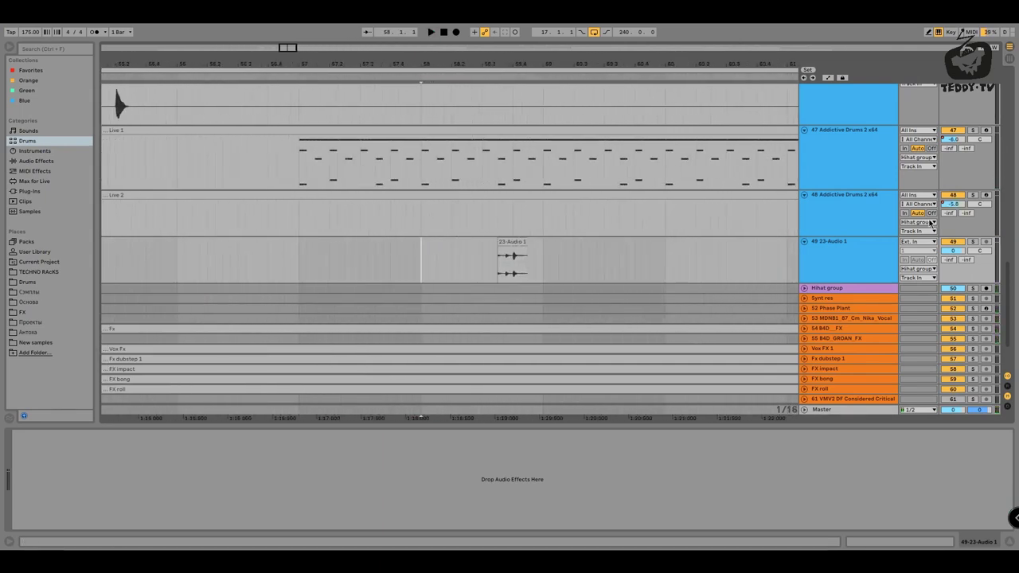
pyautogui.press('space')
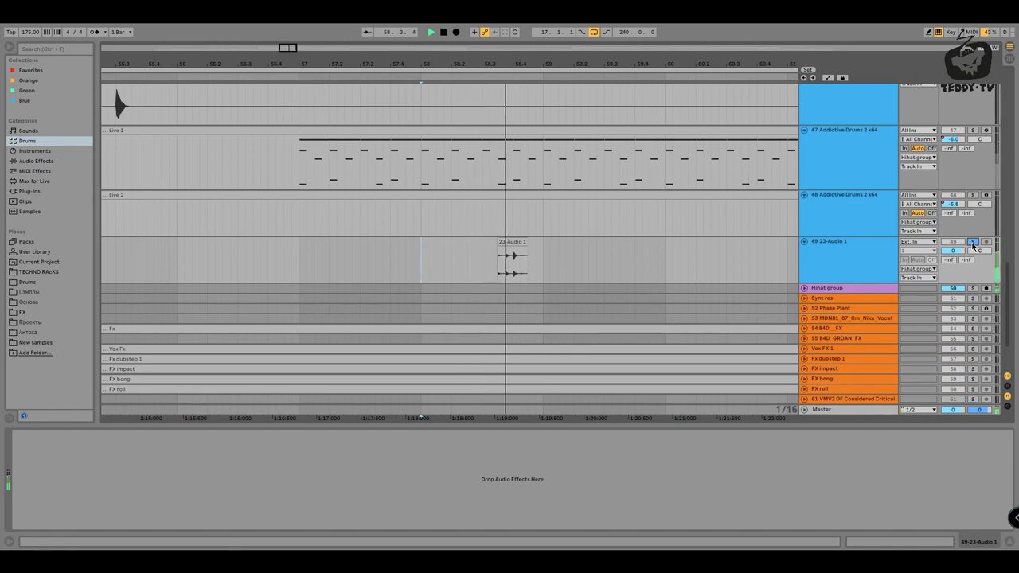
# Extend the 23-Audio 1 clip near bar 58 to about bar 62 and play the repeating pattern
pyautogui.moveTo(512, 67); pyautogui.dragTo(775, 245)
pyautogui.click(375, 276)
pyautogui.press('space')
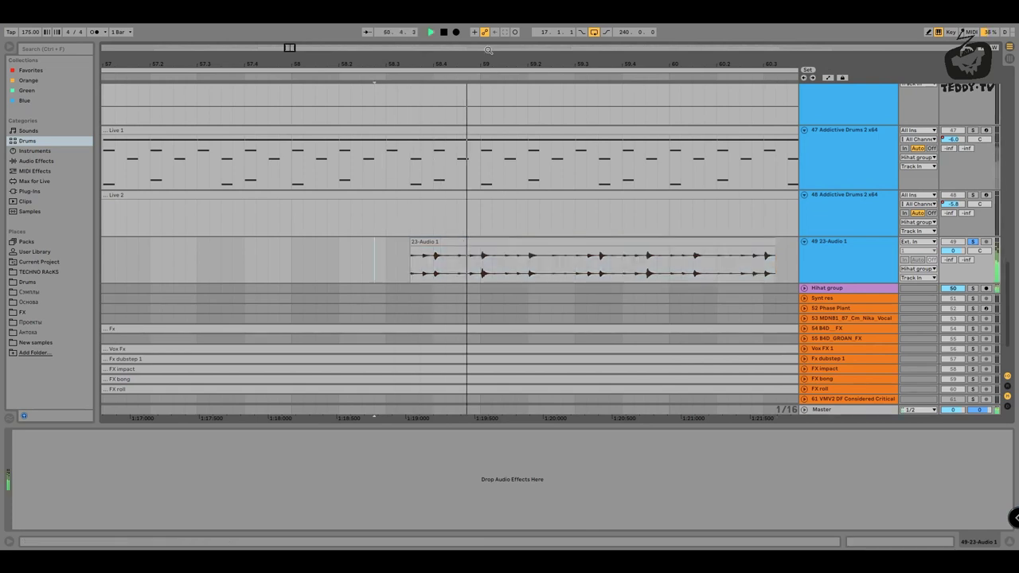
pyautogui.moveTo(469, 65); pyautogui.dragTo(464, 32)
pyautogui.moveTo(538, 253); pyautogui.dragTo(628, 247)
pyautogui.press('space')
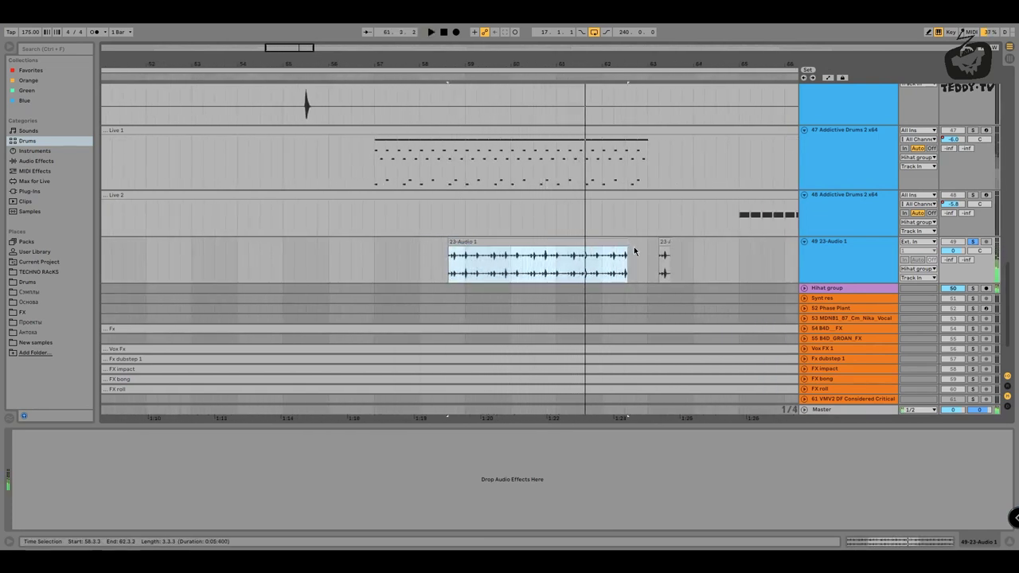
# Stop playback and undo the extension of the 23-Audio 1 clip
pyautogui.click(634, 250)
pyautogui.hotkey('ctrl', 'space')
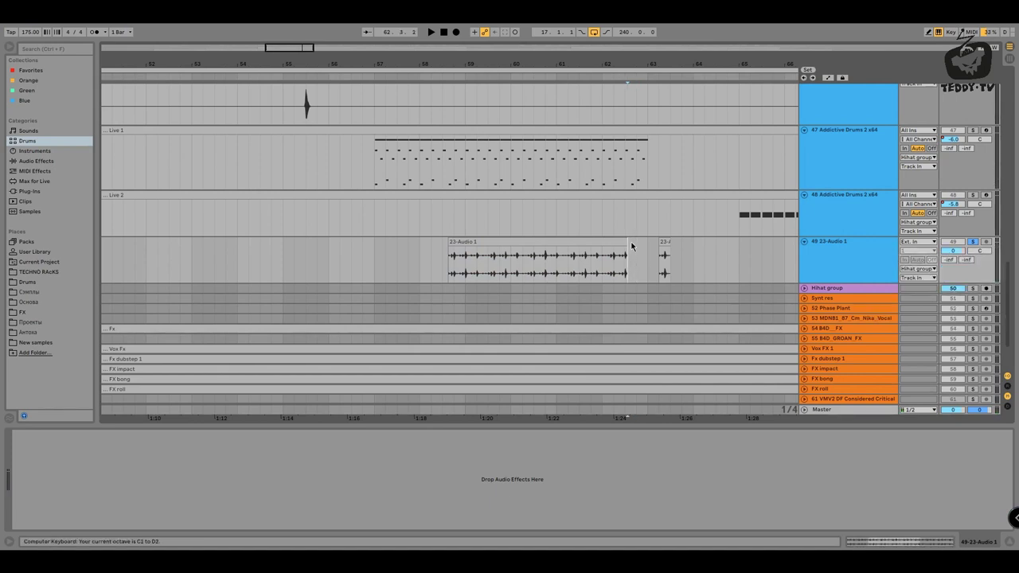
pyautogui.press('super+z')
pyautogui.press('super+z')
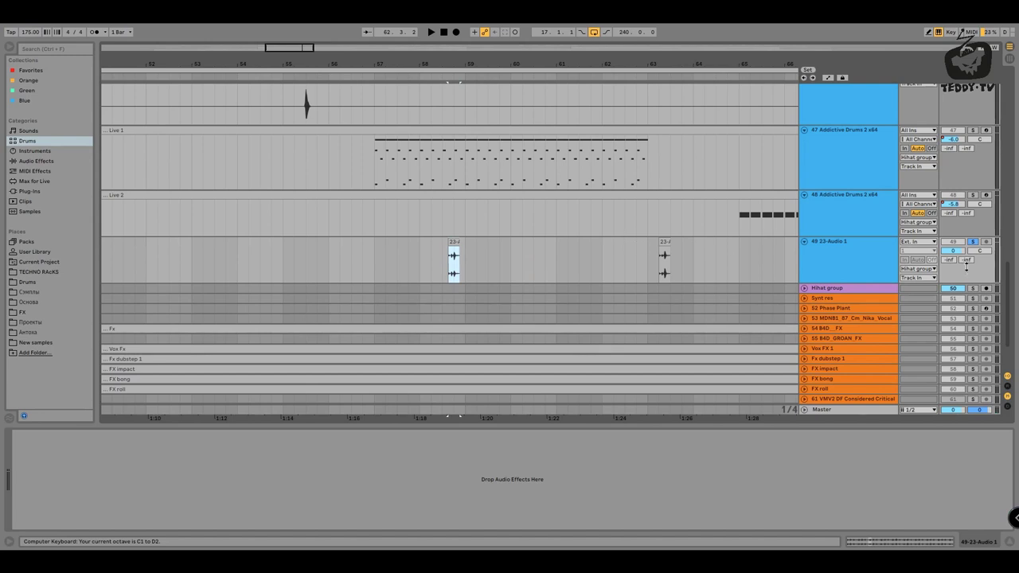
# Play the short 23-Audio 1 clip at bar 63 and unsolo track 49
pyautogui.click(659, 268)
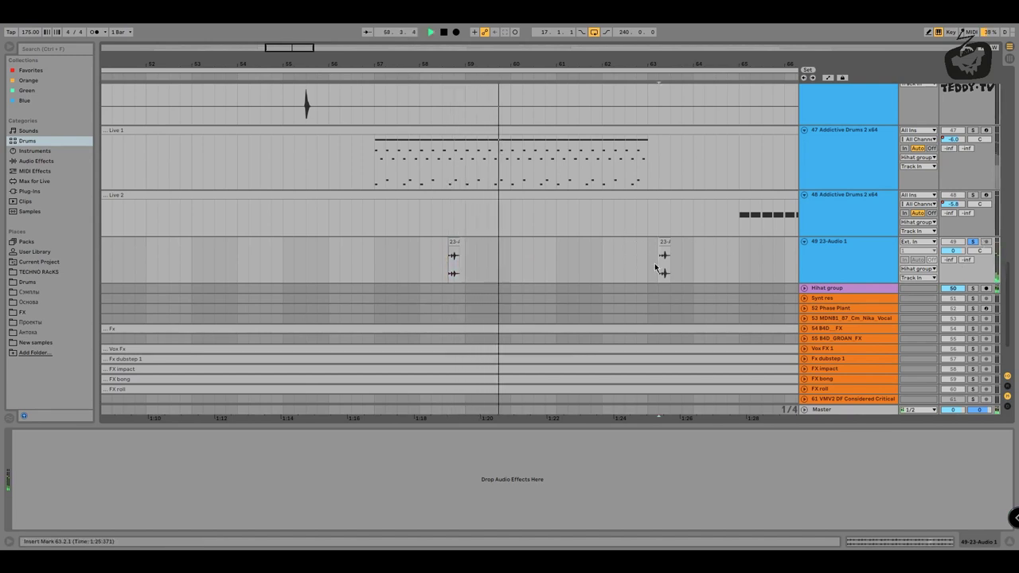
pyautogui.press('space')
pyautogui.press('space')
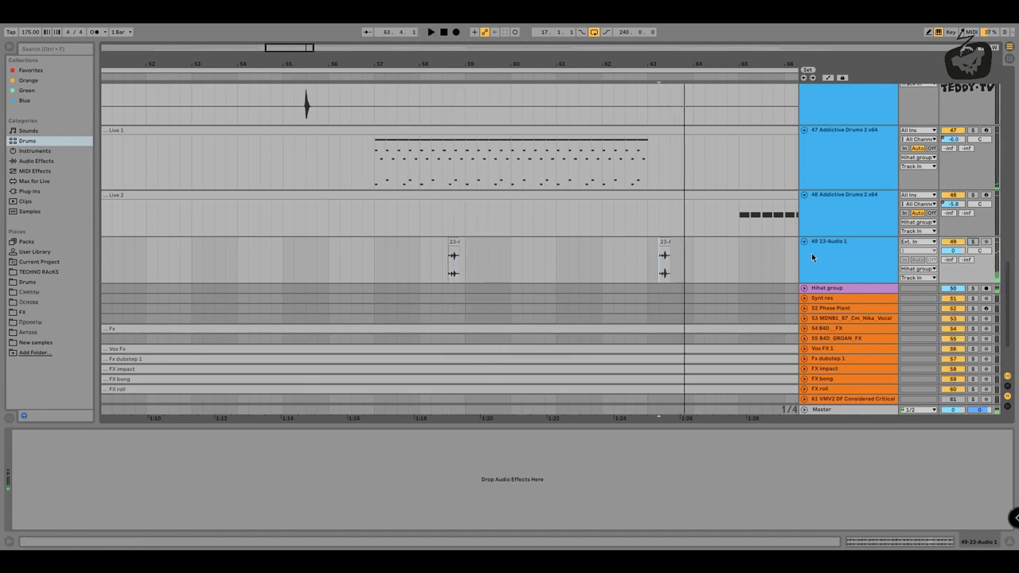
# Place the insert marker at bar 57 and play the 23-Audio 1 clip within the full mix
pyautogui.press('space')
pyautogui.click(440, 259)
pyautogui.press('space')
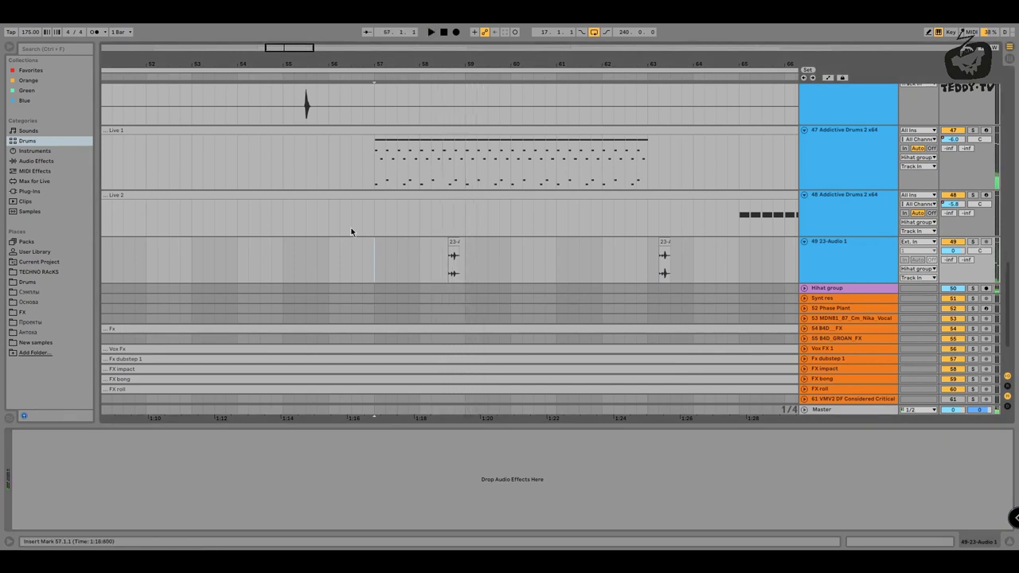
pyautogui.press('space')
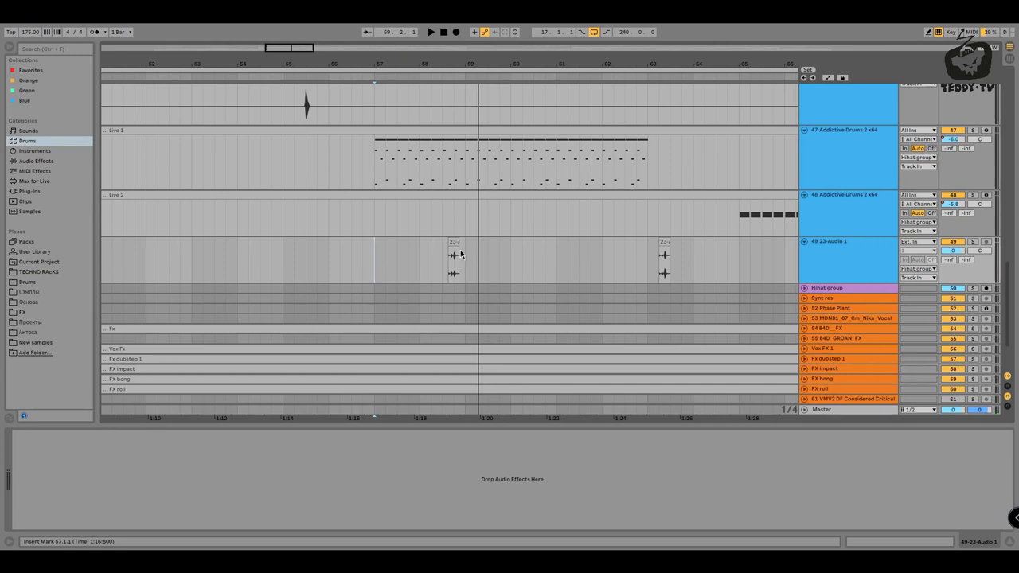
# Collapse the two Addictive Drums 2 tracks, 47 and 48, and the 49 23-Audio 1 track
pyautogui.moveTo(457, 61); pyautogui.dragTo(458, 46)
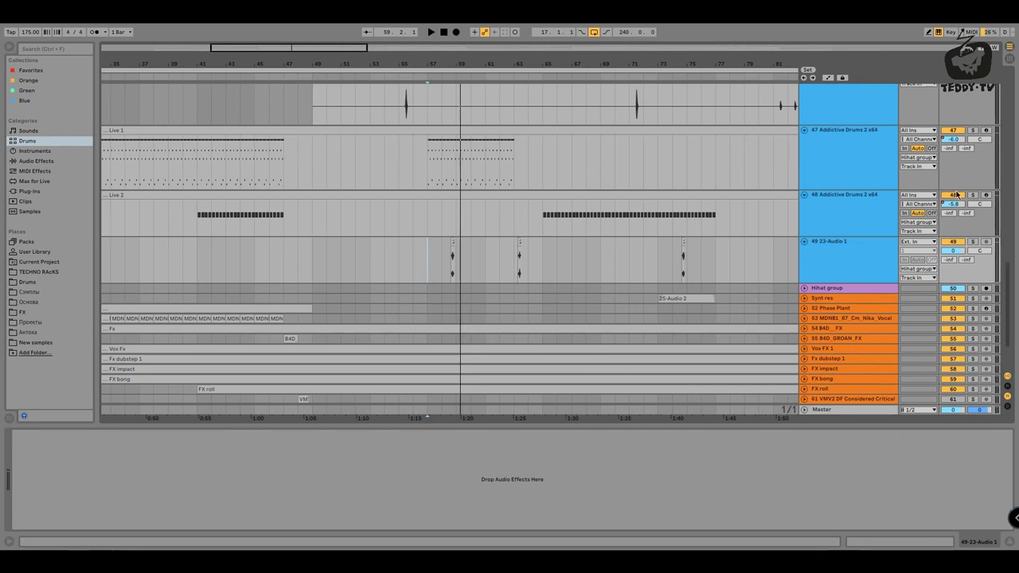
pyautogui.click(996, 215)
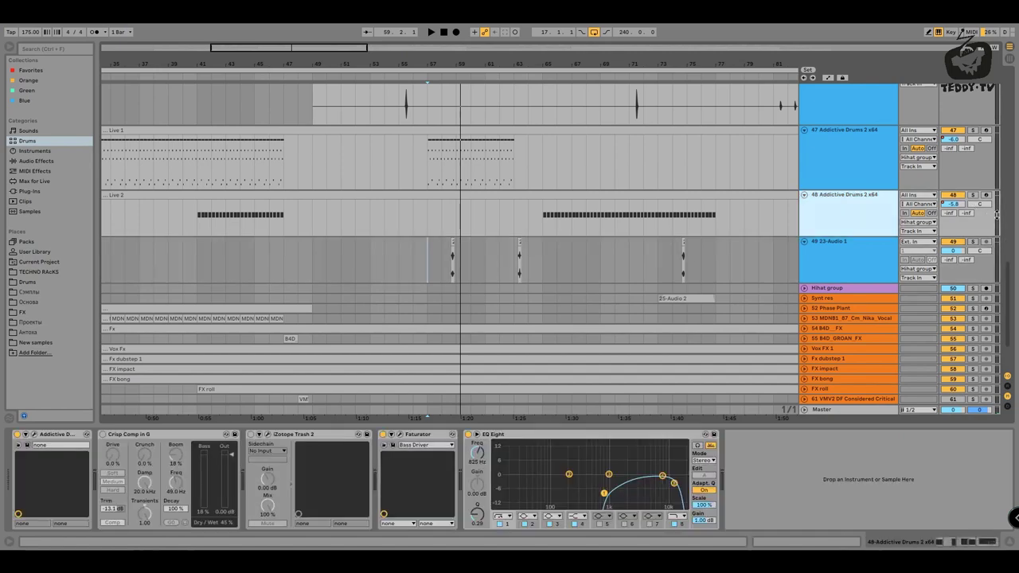
pyautogui.press('u')
pyautogui.click(996, 215)
pyautogui.press('u')
pyautogui.click(818, 143)
pyautogui.press('u')
# Collapse the Perc 3, Perc 2 and Perc 1 tracks
pyautogui.scroll(3, 818, 143)
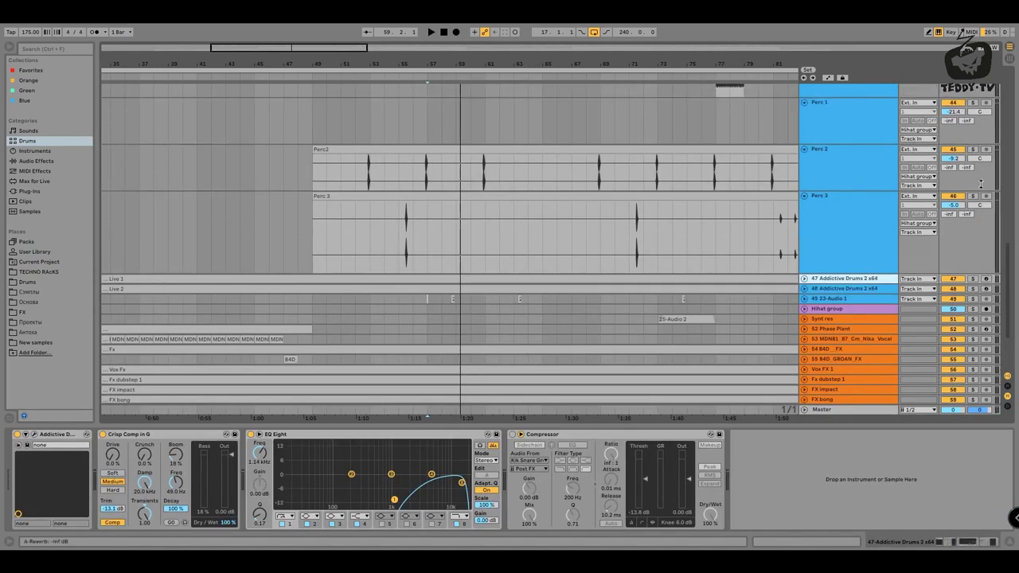
pyautogui.click(975, 236)
pyautogui.press('u')
pyautogui.click(972, 180)
pyautogui.press('u')
pyautogui.click(964, 133)
pyautogui.press('u')
# Collapse the 43 Ride, Tamb hat 2 and 36 Audio tracks
pyautogui.scroll(3, 913, 161)
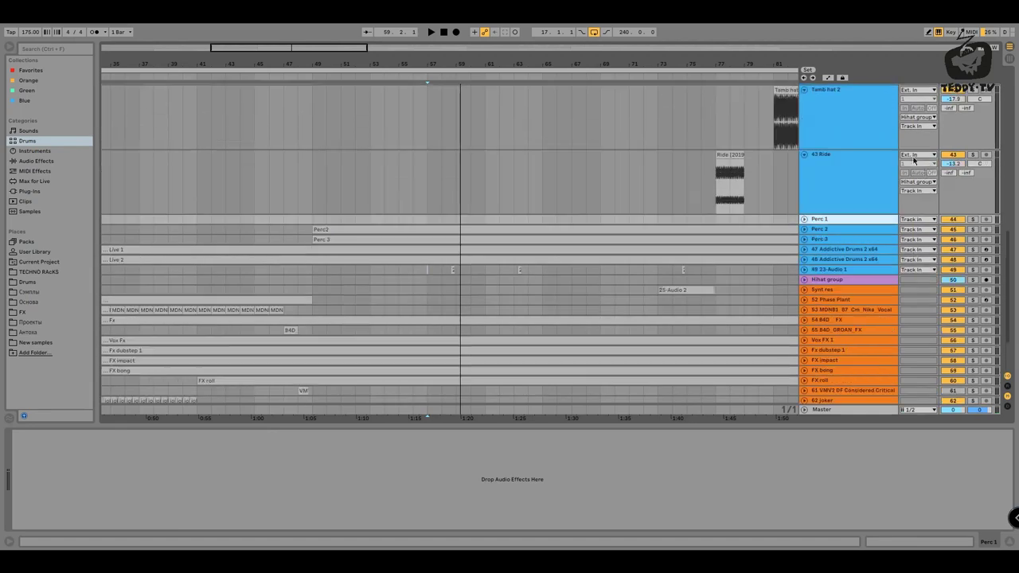
pyautogui.click(995, 179)
pyautogui.press('u')
pyautogui.click(993, 111)
pyautogui.press('u')
pyautogui.scroll(4, 815, 164)
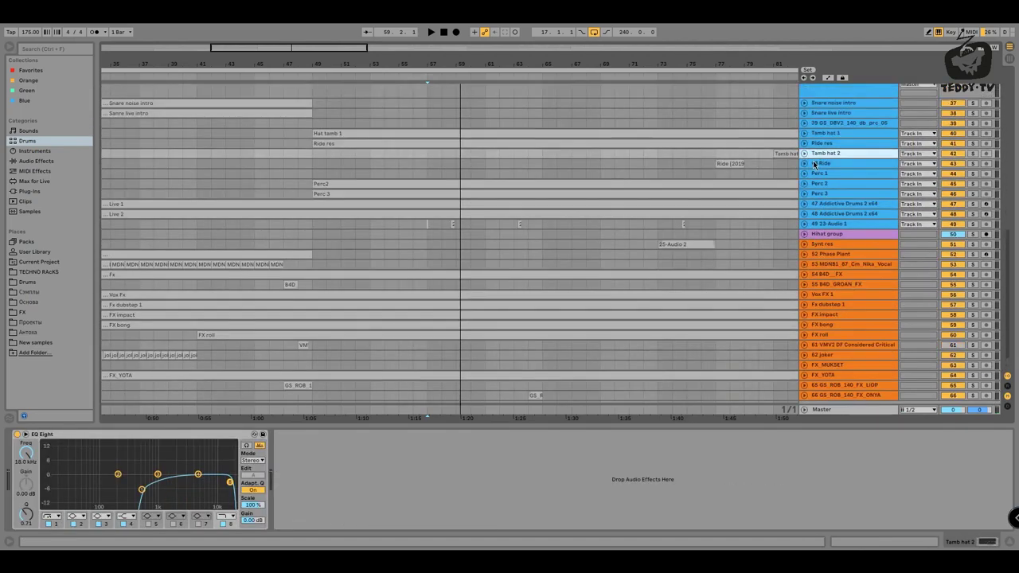
pyautogui.click(991, 192)
pyautogui.press('u')
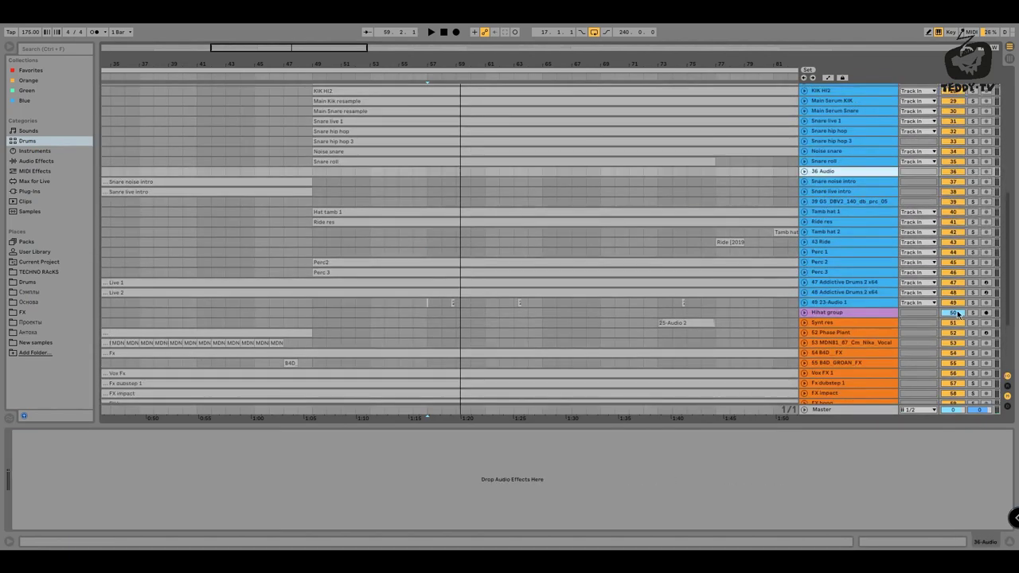
# Expand the Hihat group track, solo it, and play it from bar 49
pyautogui.click(840, 313)
pyautogui.press('u')
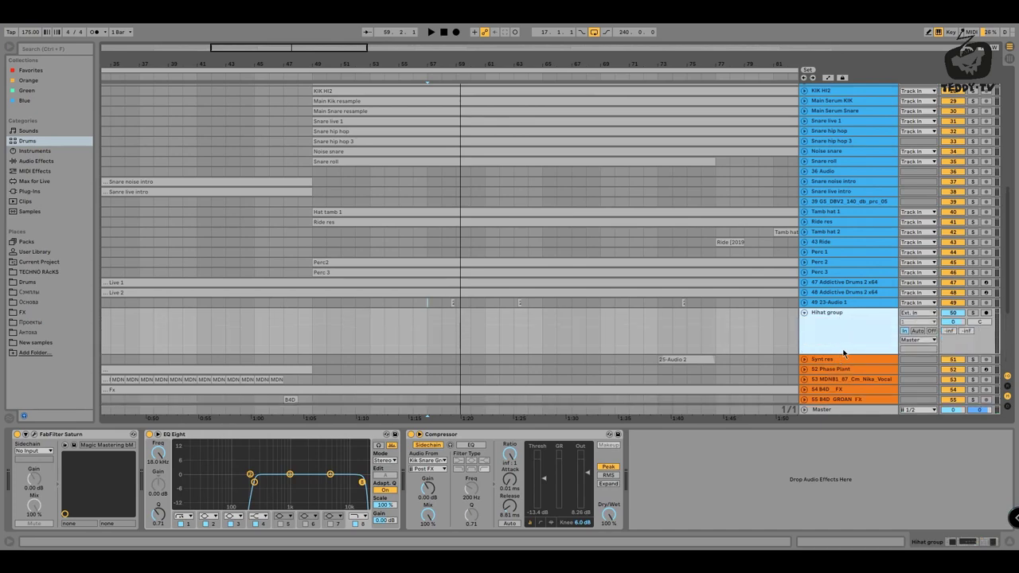
pyautogui.click(972, 313)
pyautogui.press('space')
pyautogui.click(311, 313)
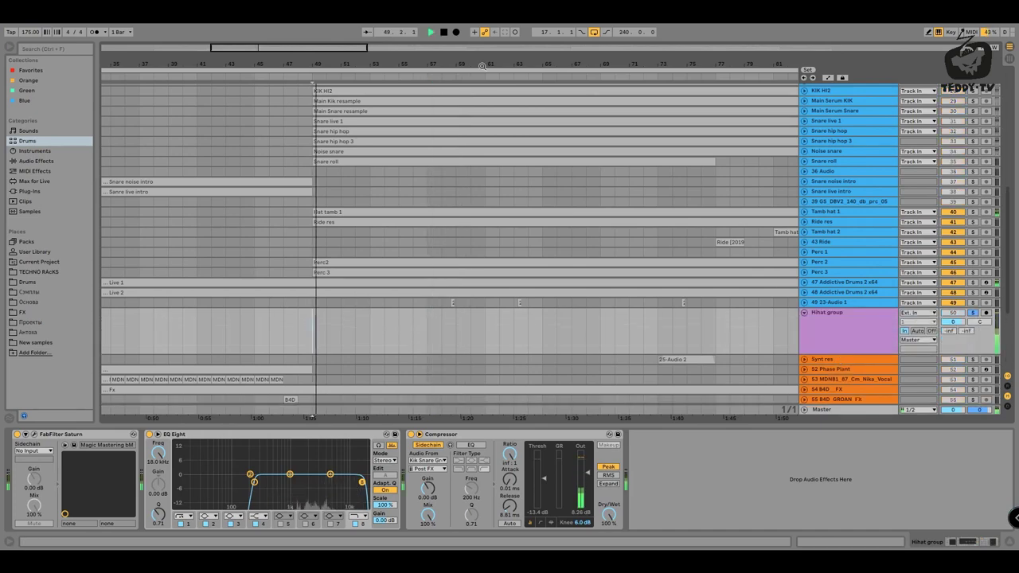
# Play the soloed Hihat group from bar 89 and view its device chain during playback
pyautogui.moveTo(481, 66); pyautogui.dragTo(480, 30)
pyautogui.scroll(1, 284, 141)
pyautogui.click(380, 226)
pyautogui.press('space')
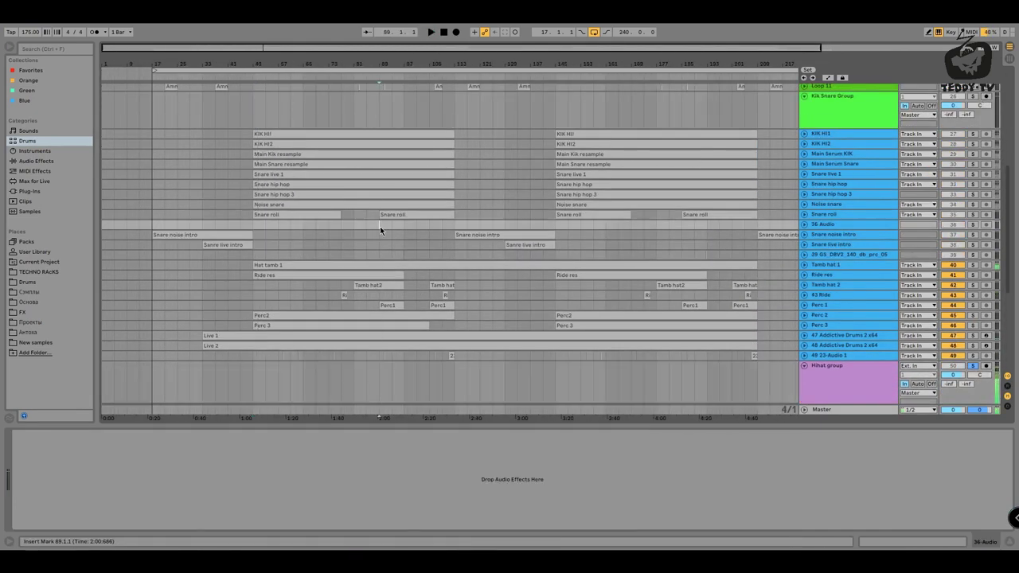
pyautogui.press('space')
pyautogui.scroll(-3, 557, 263)
pyautogui.click(848, 331)
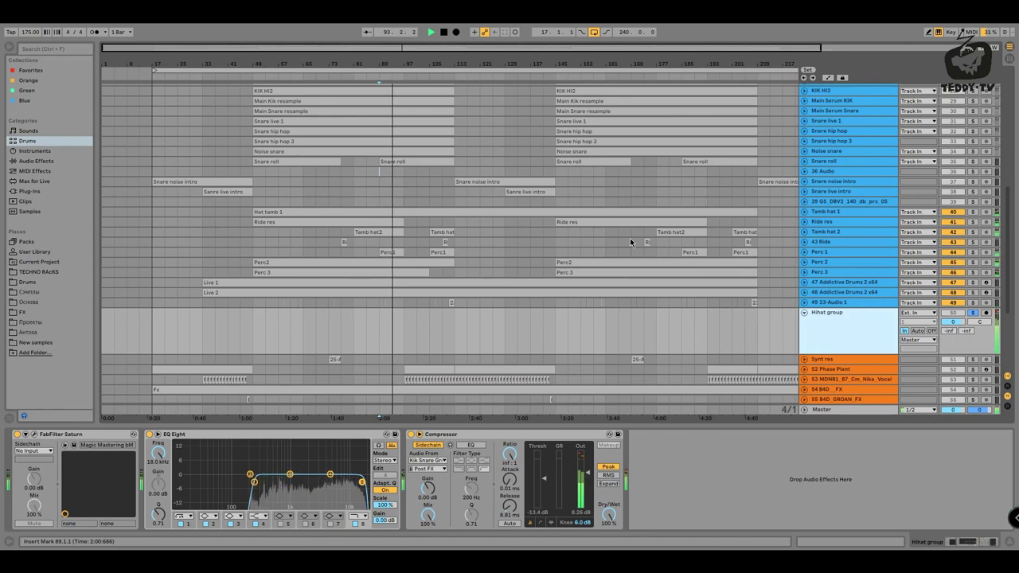
pyautogui.press('space')
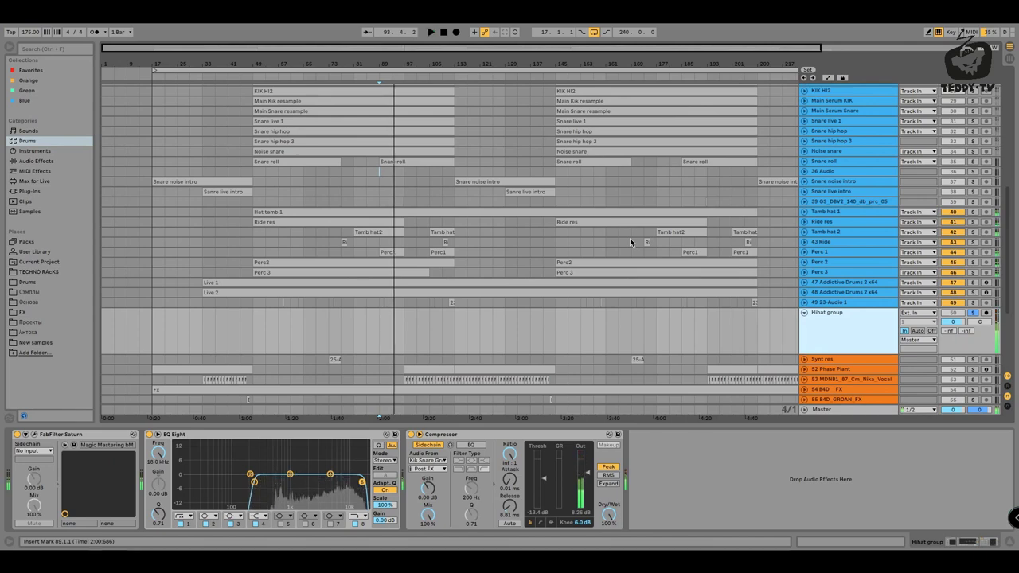
# Bypass FabFilter Saturn, EQ Eight and Compressor on the Hihat group and replay it from bar 89
pyautogui.click(17, 435)
pyautogui.click(150, 435)
pyautogui.click(418, 435)
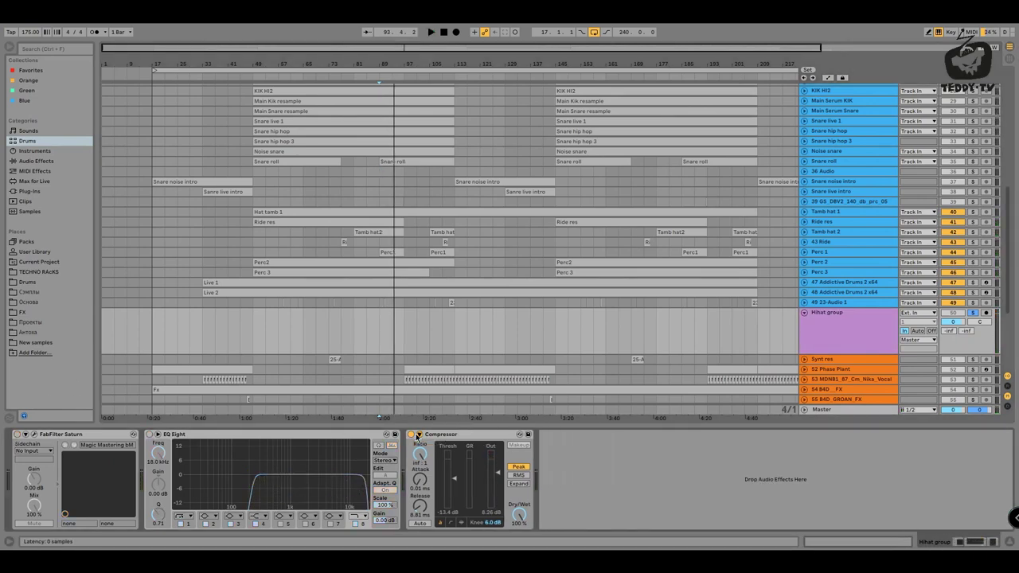
pyautogui.click(419, 434)
pyautogui.press('space')
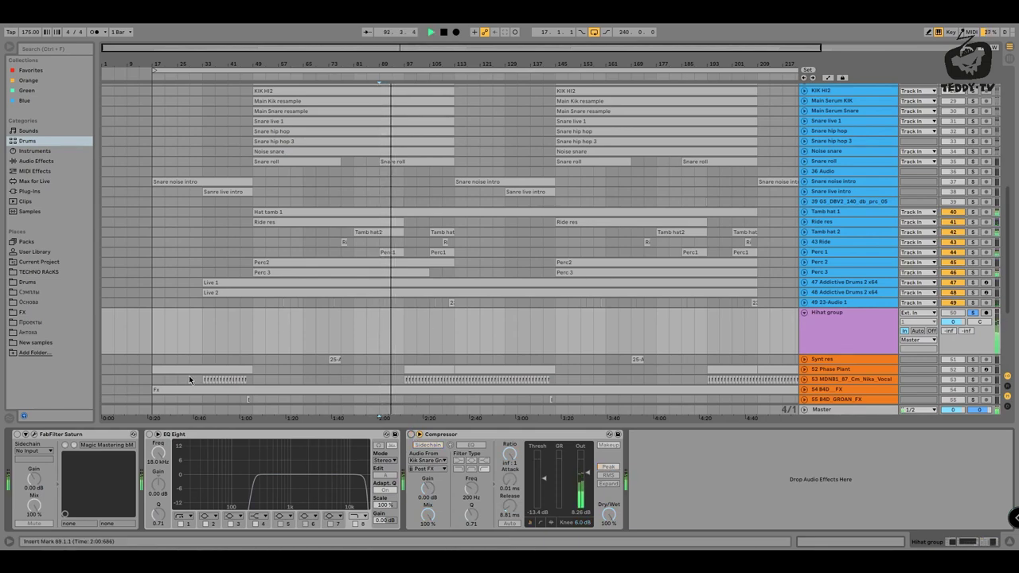
# Re-enable FabFilter Saturn on the Hihat group, open its window to check the overall mix amount, and play the group
pyautogui.click(34, 434)
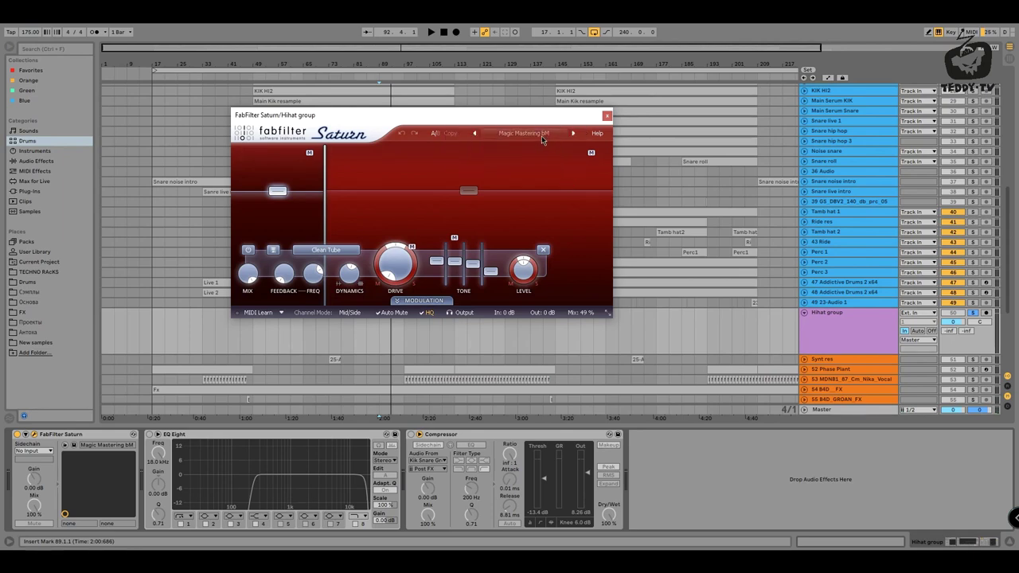
pyautogui.moveTo(582, 314)
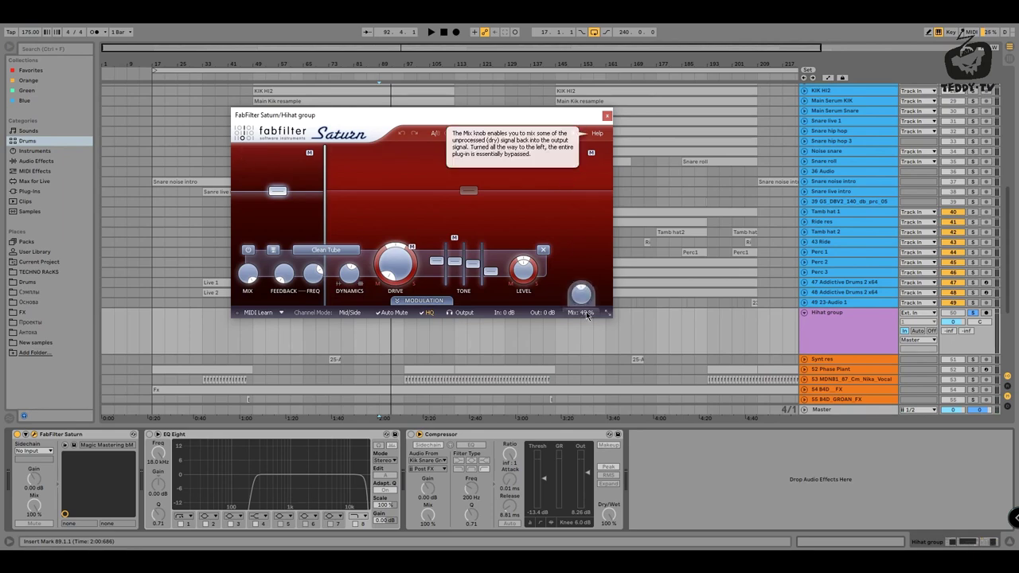
pyautogui.moveTo(583, 296)
pyautogui.press('space')
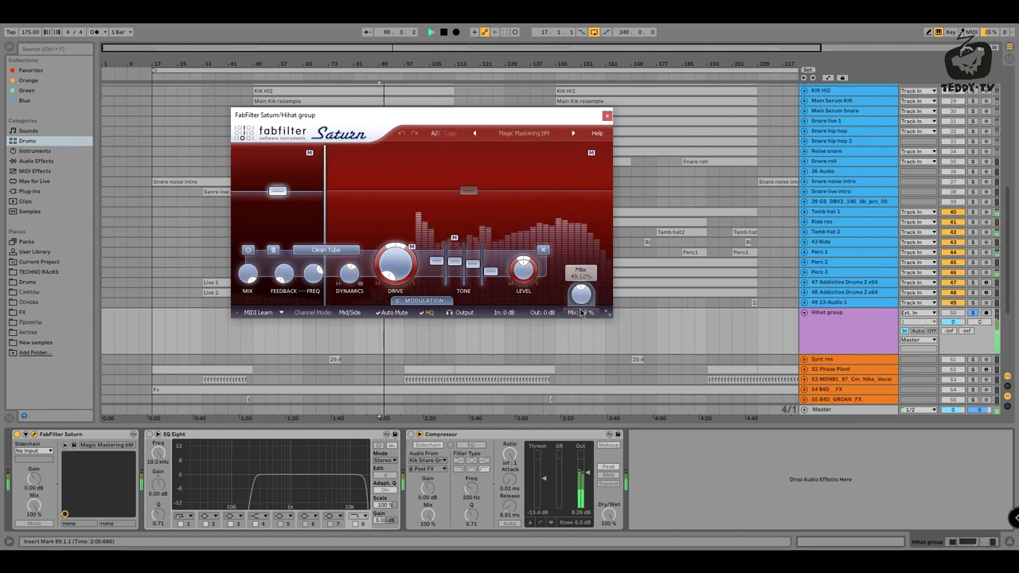
# Re-enable EQ Eight and Compressor on the Hihat group, checking the EQ's low-cut band during playback, and close the Saturn window
pyautogui.click(150, 436)
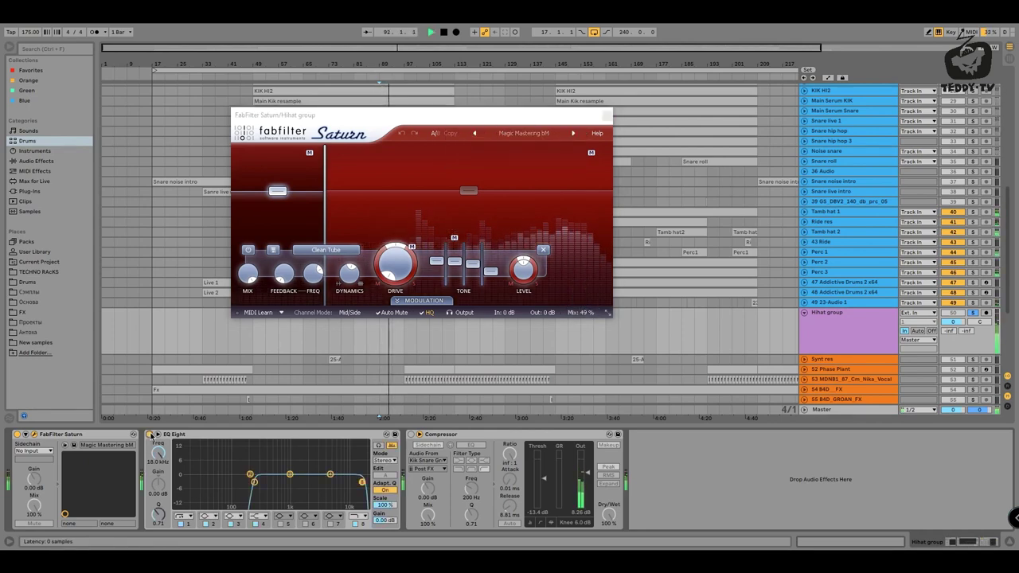
pyautogui.moveTo(254, 483); pyautogui.dragTo(254, 483)
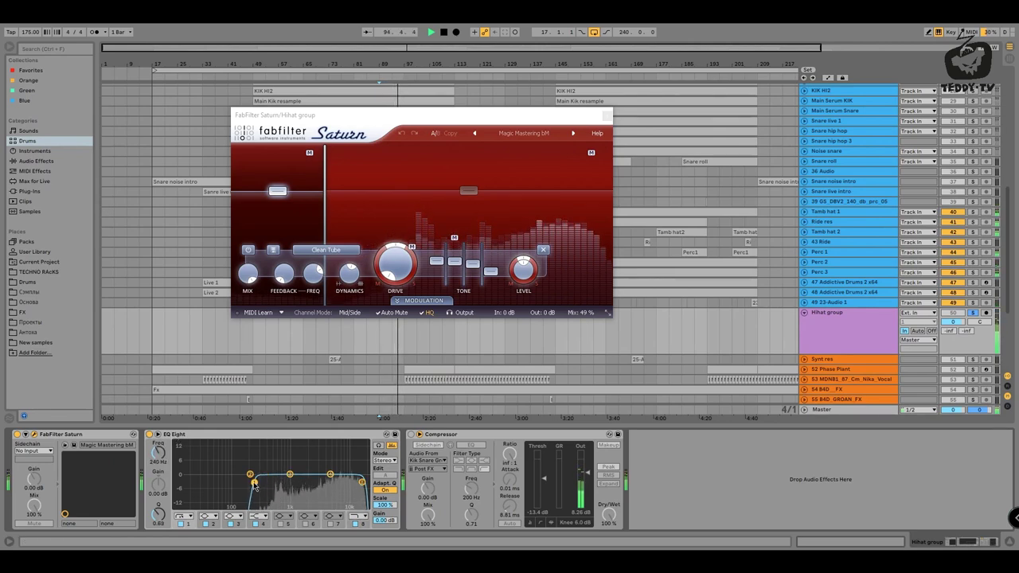
pyautogui.press('space')
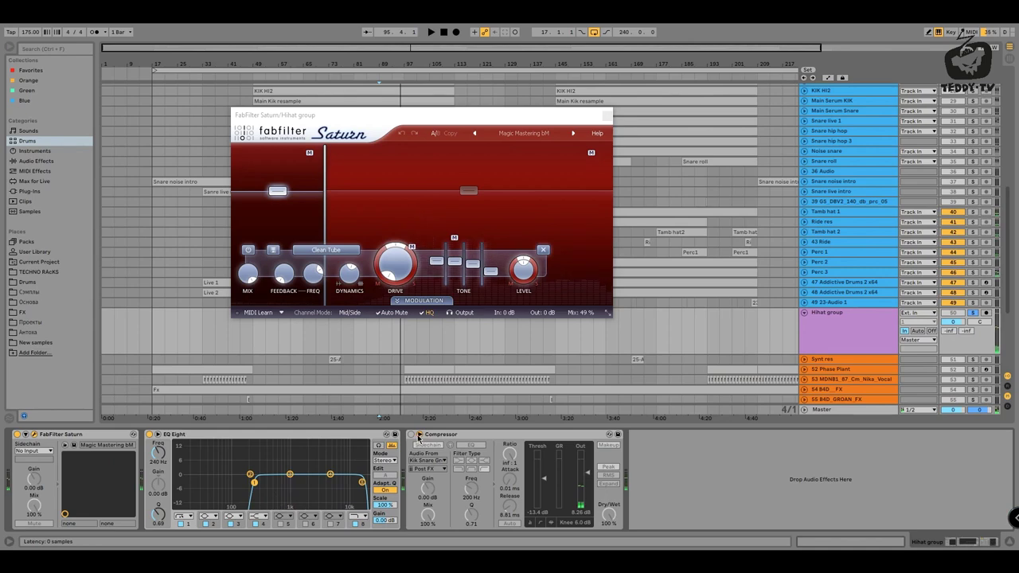
pyautogui.click(411, 436)
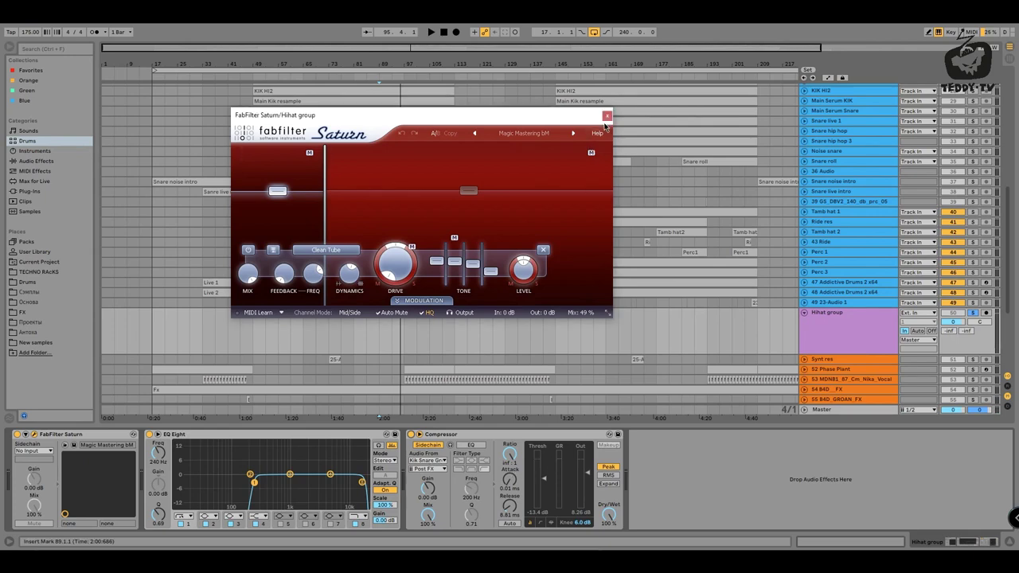
pyautogui.click(607, 115)
# Play the Kik Snare Group and Hihat group soloed together from bar 49 and from bar 89
pyautogui.scroll(3, 787, 151)
pyautogui.scroll(-2, 787, 151)
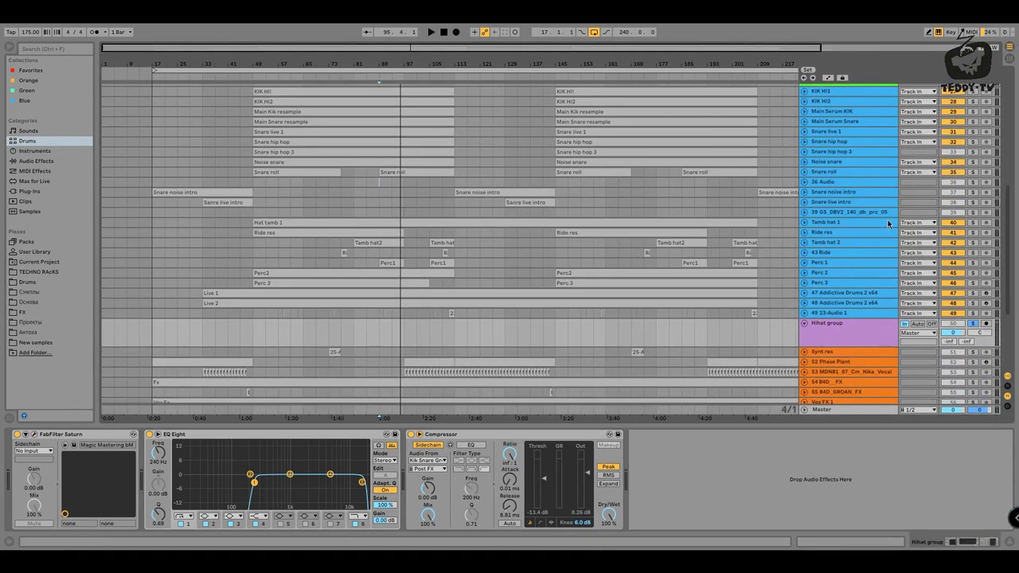
pyautogui.scroll(3, 848, 159)
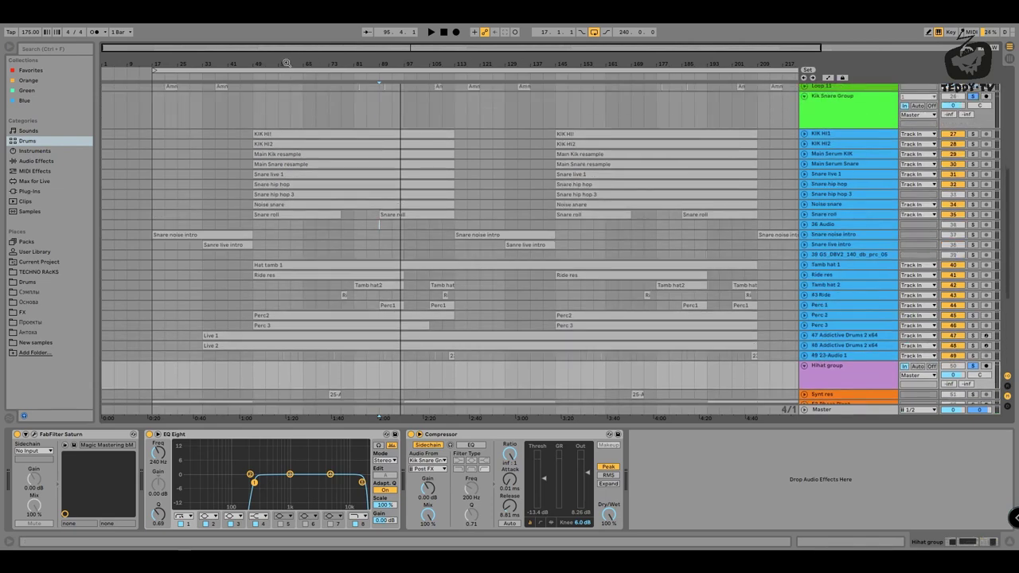
pyautogui.click(255, 77)
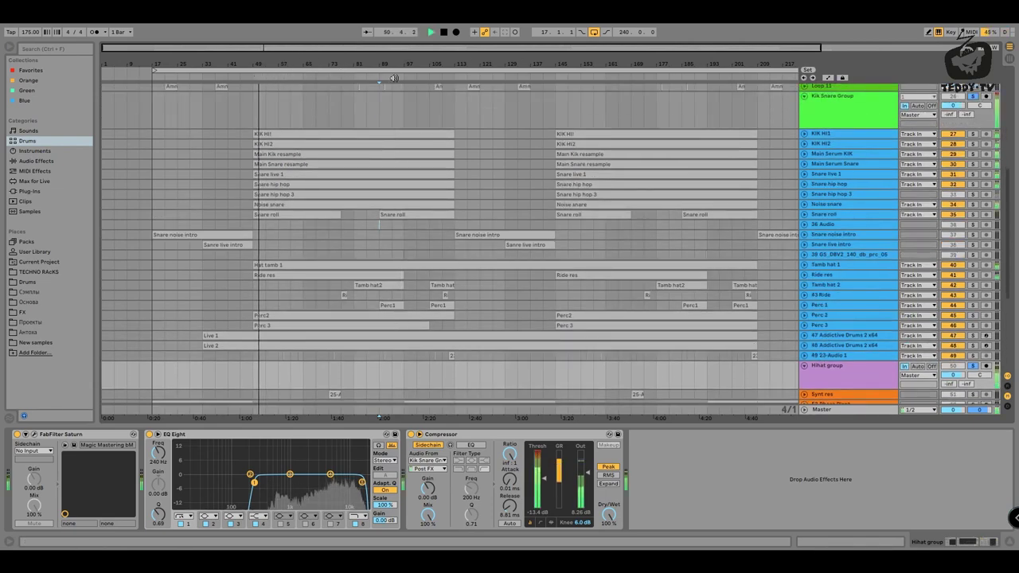
pyautogui.click(391, 76)
pyautogui.press('-')
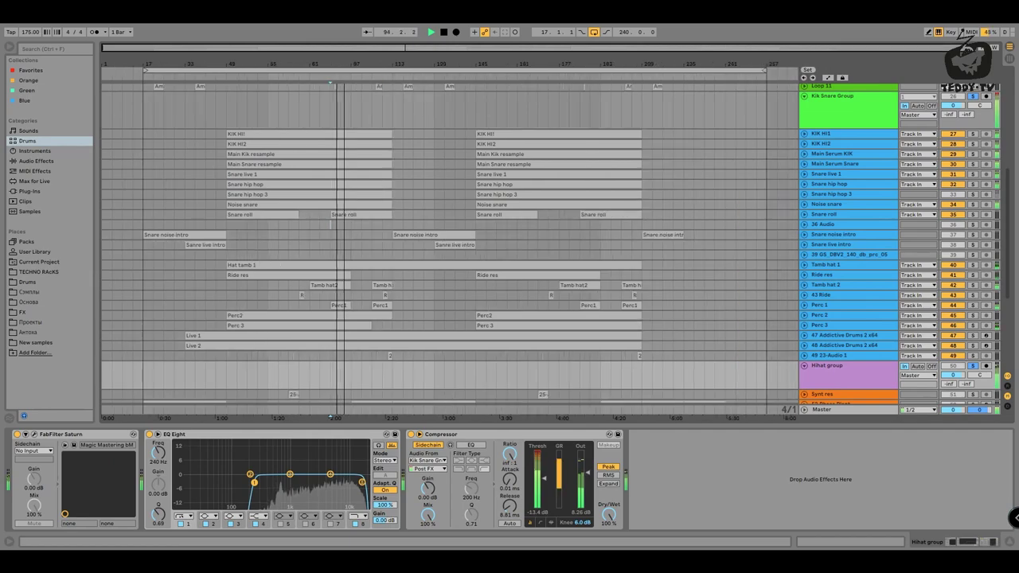
pyautogui.scroll(3, 369, 141)
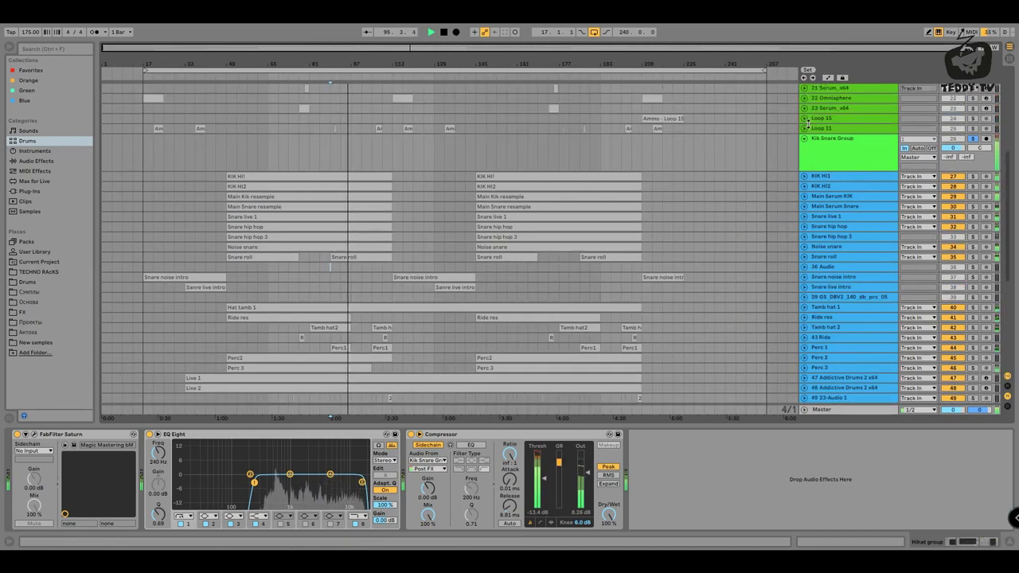
pyautogui.scroll(-5, 381, 182)
pyautogui.scroll(-5, 386, 187)
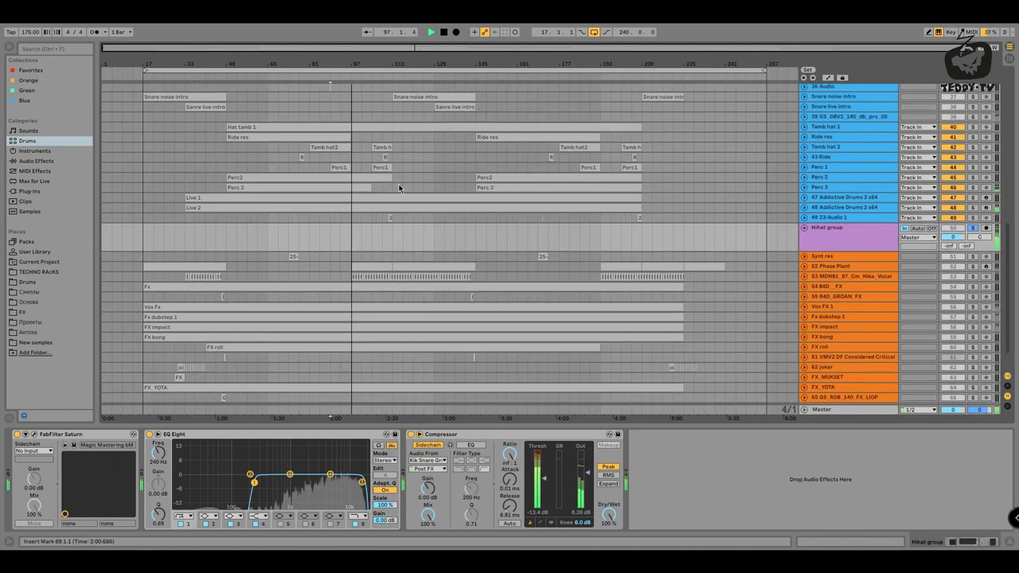
pyautogui.scroll(2, 398, 188)
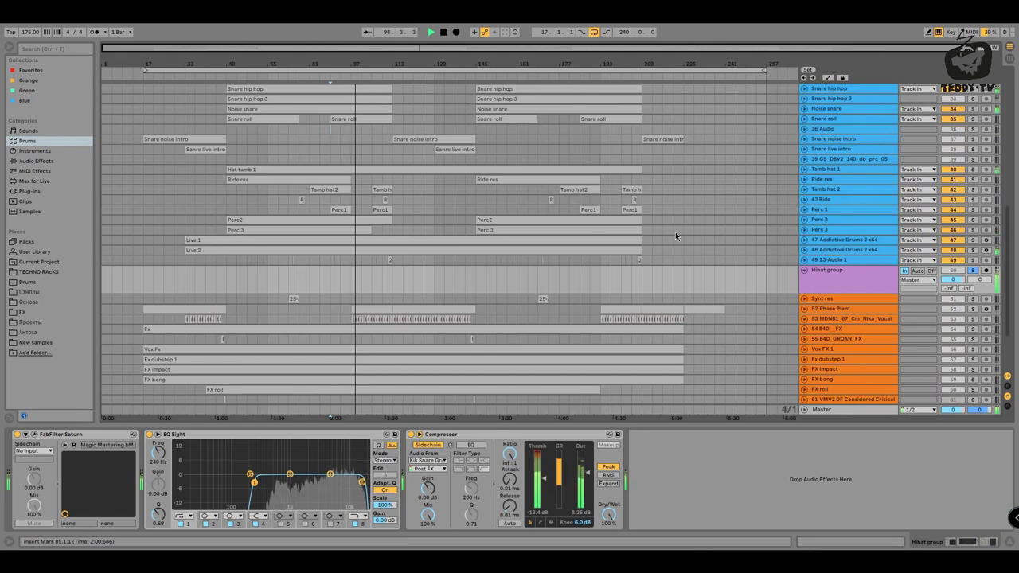
pyautogui.scroll(-2, 774, 246)
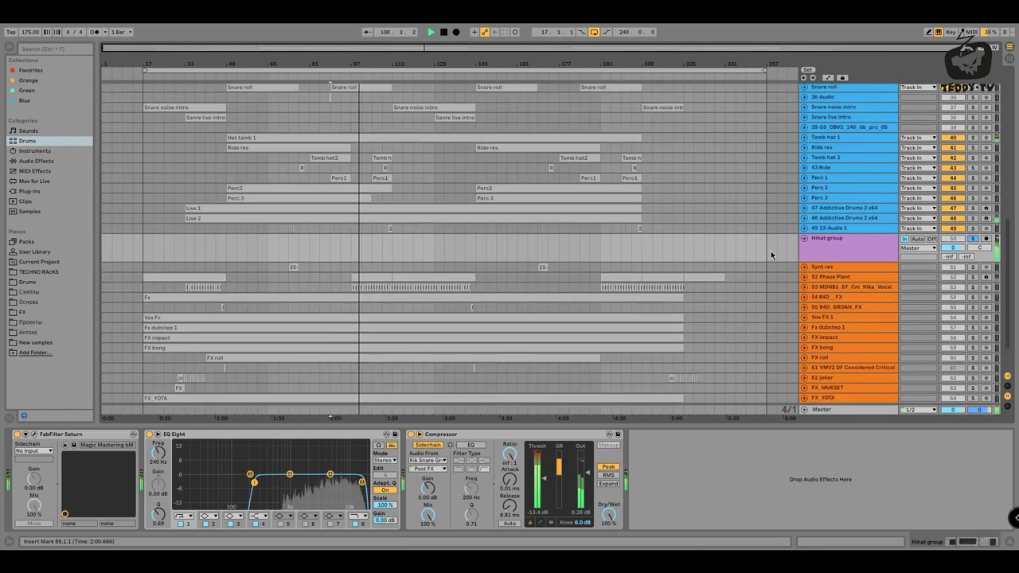
pyautogui.scroll(3, 614, 230)
pyautogui.press('space')
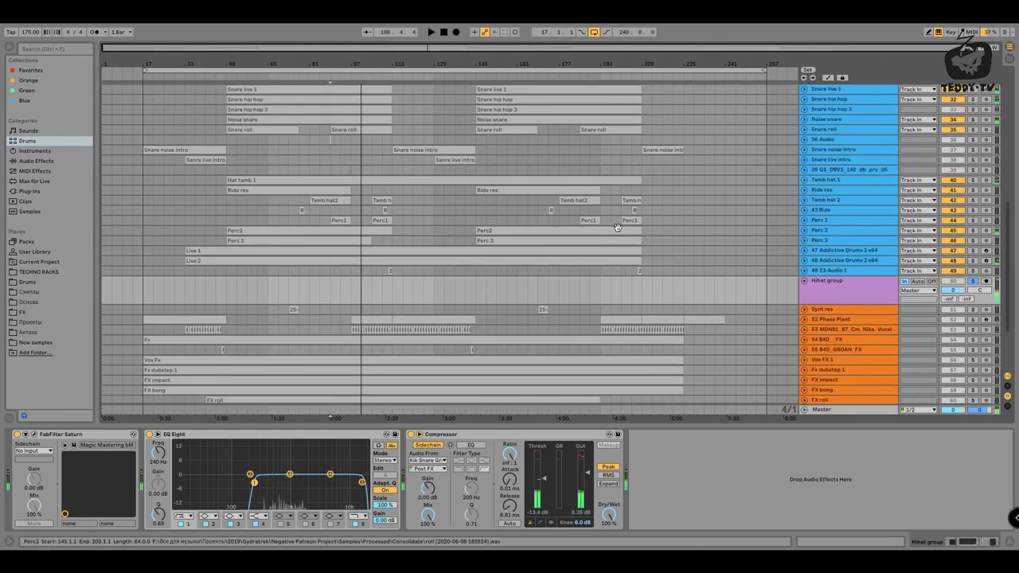
# Turn off the solo on the Hihat group and Kik Snare Group and collapse both tracks
pyautogui.click(971, 281)
pyautogui.scroll(3, 692, 248)
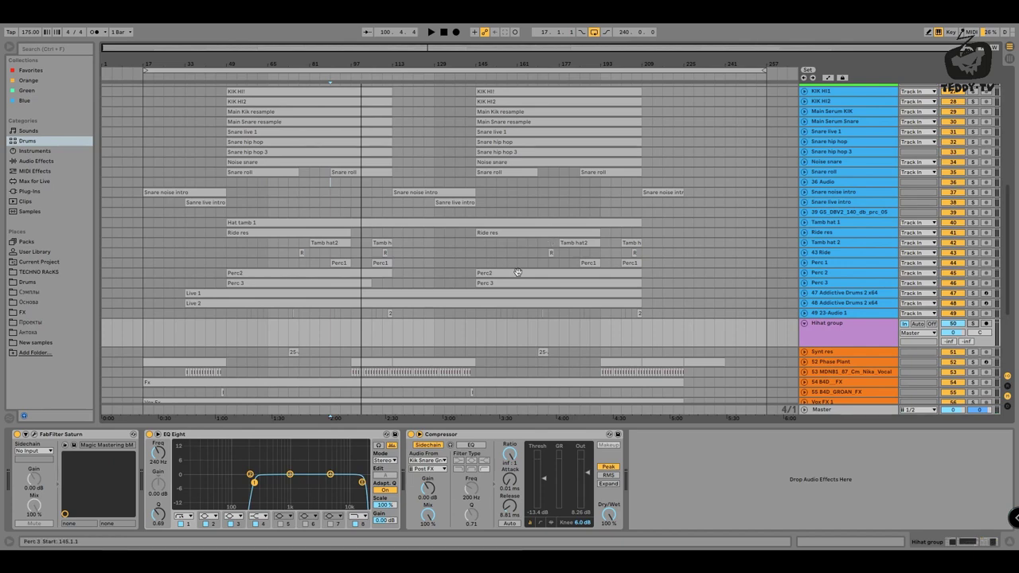
pyautogui.scroll(4, 626, 225)
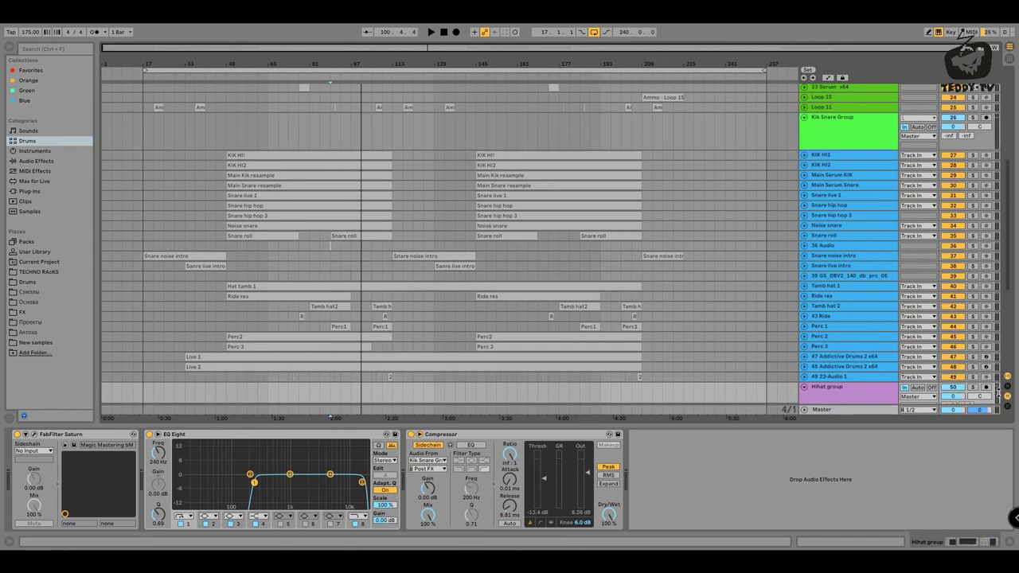
pyautogui.moveTo(998, 392); pyautogui.dragTo(998, 358)
pyautogui.moveTo(996, 141); pyautogui.dragTo(996, 111)
pyautogui.scroll(6, 520, 129)
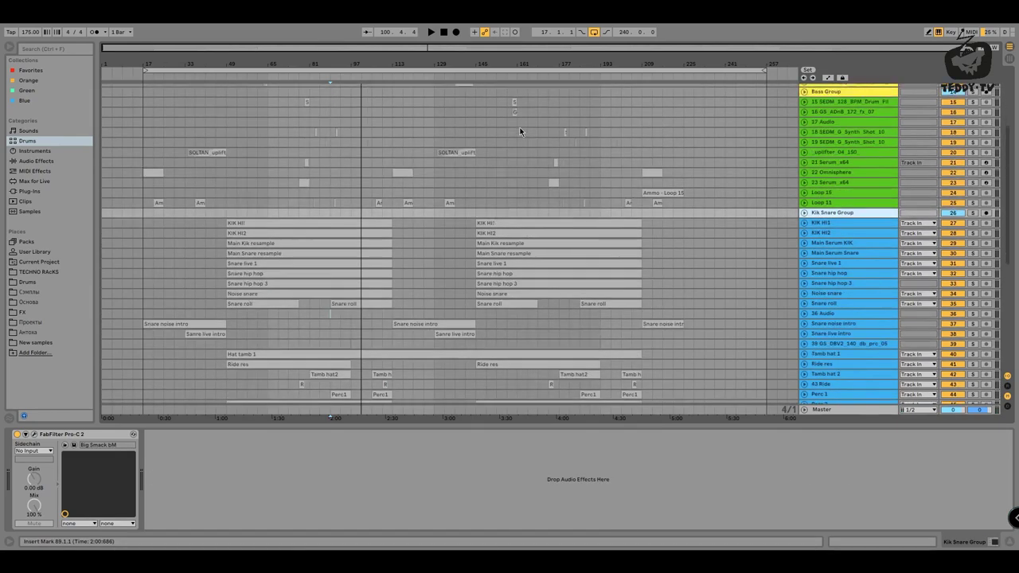
pyautogui.scroll(3, 520, 127)
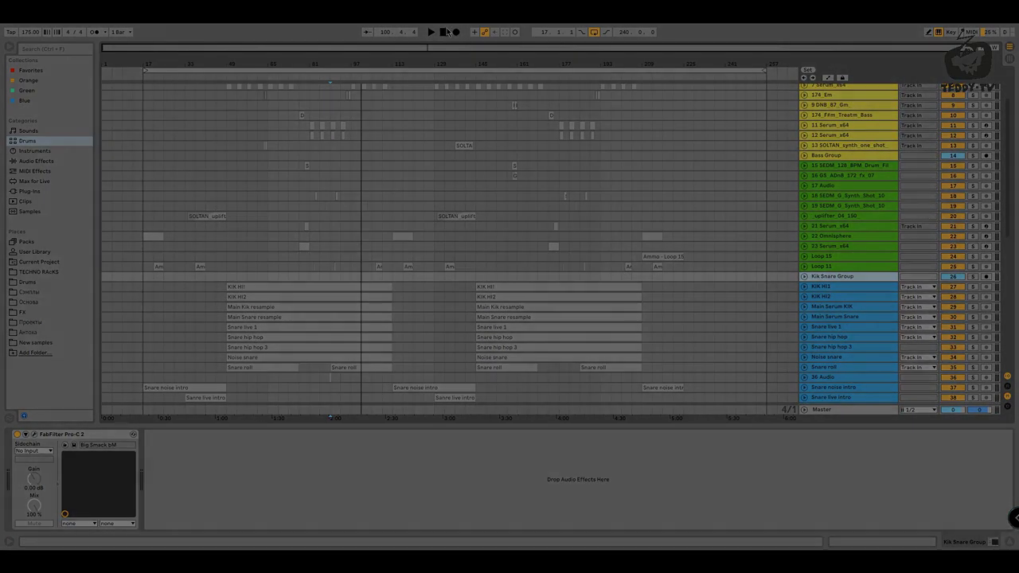